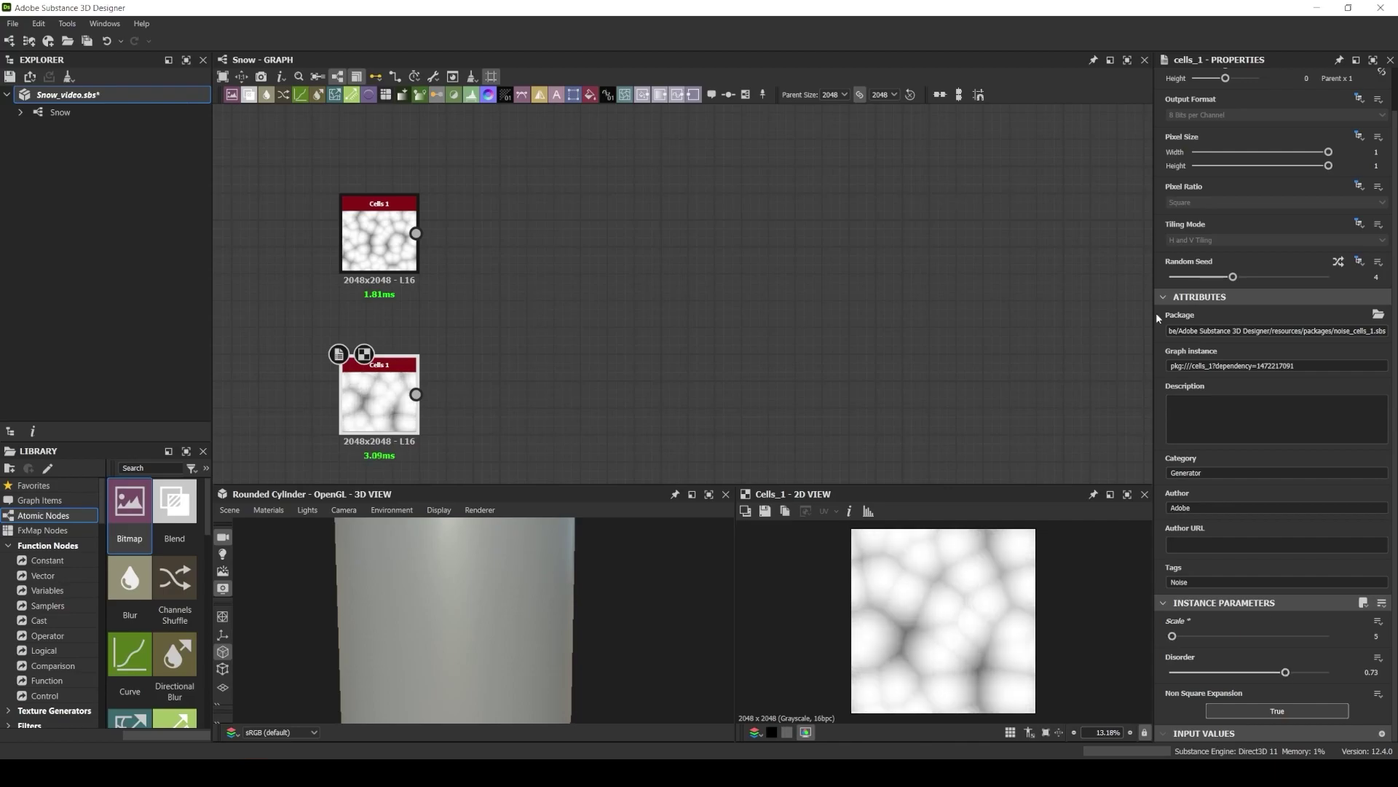
Combine the two Cells 1 noises in a Blend node set to Multiply.
{"action": "left_click", "coordinate": [577, 323]}
{"action": "left_click_drag", "start_coordinate": [416, 234], "coordinate": [503, 297]}
{"action": "left_click_drag", "start_coordinate": [416, 394], "coordinate": [504, 314]}
{"action": "left_click", "coordinate": [1218, 413]}
{"action": "left_click", "coordinate": [1213, 449]}
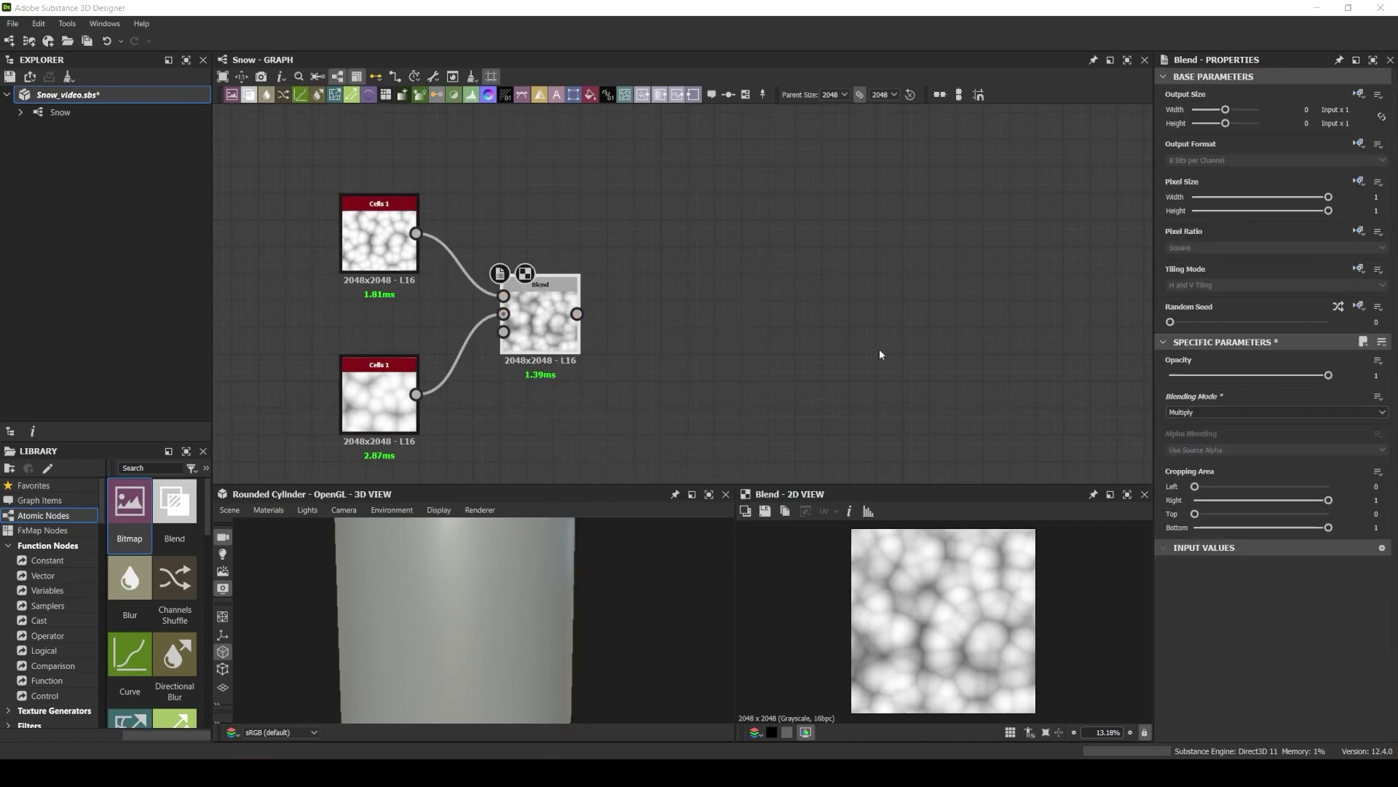
Add a Histogram Scan node after the Multiply blend and adjust its Position.
{"action": "key", "text": "space"}
{"action": "type", "text": "histogram scan"}
{"action": "key", "text": "Return"}
{"action": "left_click_drag", "start_coordinate": [1171, 681], "coordinate": [1227, 694]}
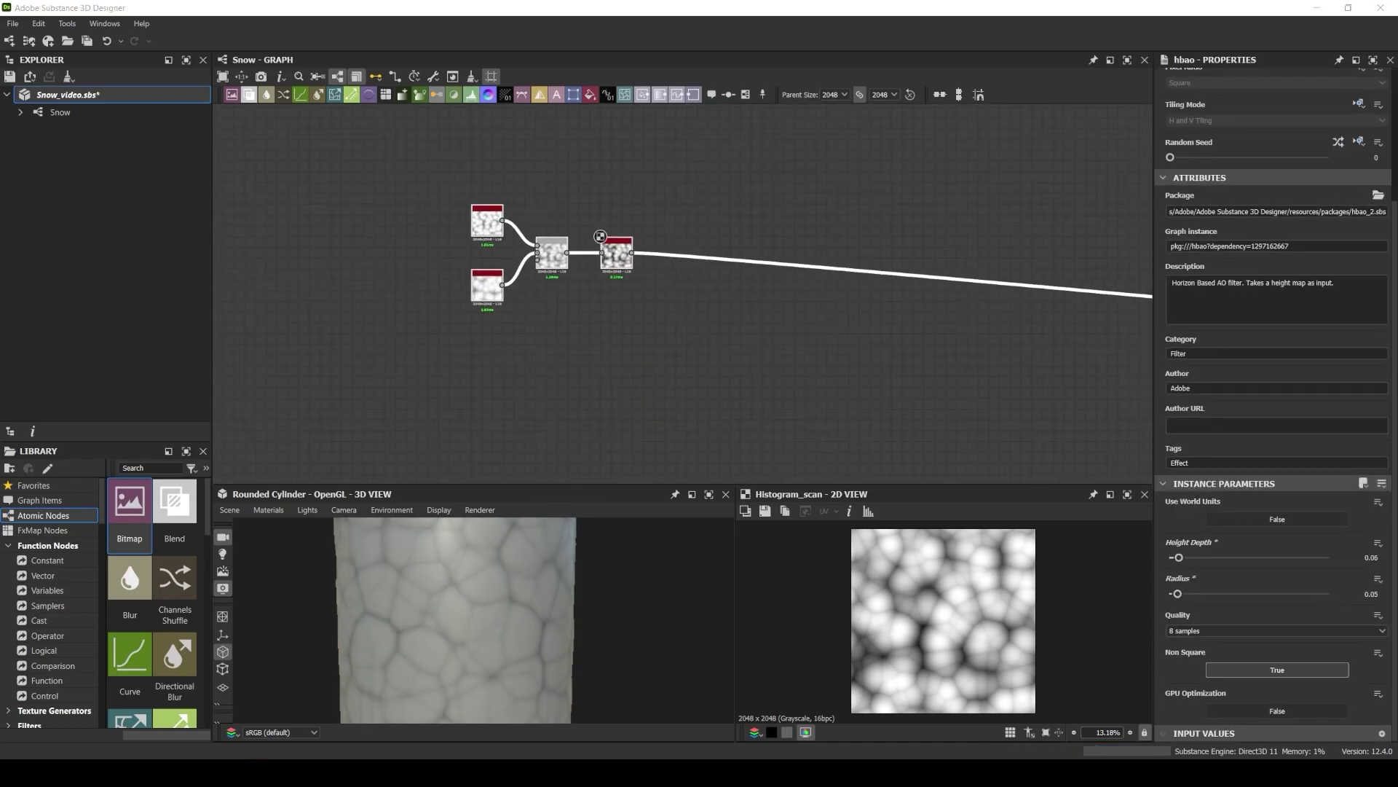
Branch a Slope Blur Grayscale node off the Histogram Scan, routing the link through a dot.
{"action": "middle_click_drag", "start_coordinate": [641, 247], "coordinate": [565, 370]}
{"action": "left_click_drag", "start_coordinate": [558, 375], "coordinate": [640, 245]}
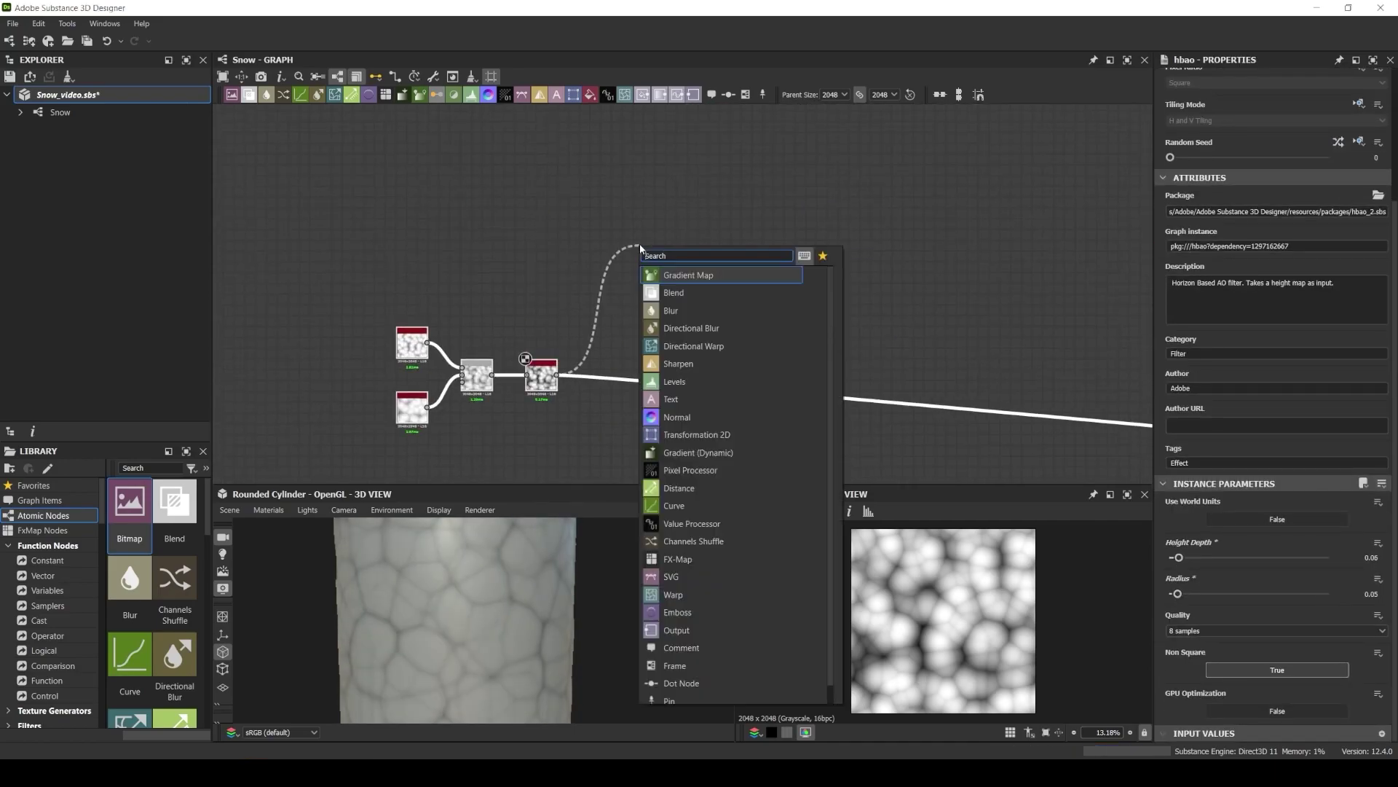
{"action": "type", "text": "slope"}
{"action": "key", "text": "Return"}
{"action": "left_click_drag", "start_coordinate": [616, 310], "coordinate": [603, 243], "text": "alt"}
Add a Gaussian Noise node and connect it to the Slope Blur Grayscale's slope input.
{"action": "key", "text": "space"}
{"action": "type", "text": "gaus"}
{"action": "key", "text": "Return"}
{"action": "scroll", "coordinate": [639, 334], "scroll_direction": "up", "scroll_amount": 4}
{"action": "left_click_drag", "start_coordinate": [640, 334], "coordinate": [718, 158]}
Set the Slope Blur's intensity to 1 and the Gaussian Noise's scale to 15 and disorder to 0.76.
{"action": "double_click", "coordinate": [750, 157]}
{"action": "double_click", "coordinate": [1374, 676]}
{"action": "left_click_drag", "start_coordinate": [1210, 639], "coordinate": [1291, 679]}
{"action": "type", "text": "1"}
{"action": "left_click", "coordinate": [615, 224]}
{"action": "scroll", "coordinate": [865, 357], "scroll_direction": "down", "scroll_amount": 2}
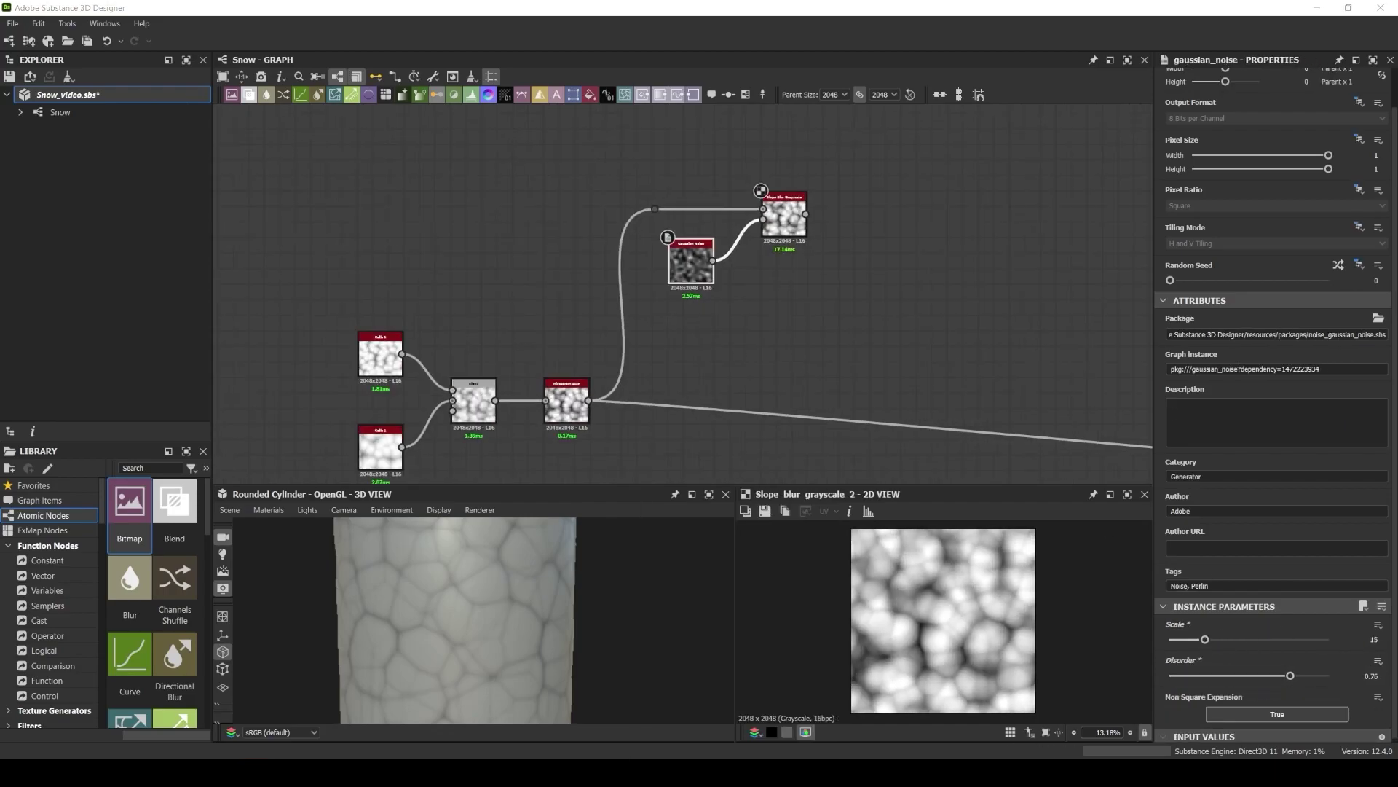
Blend the slope-blurred result over the Histogram Scan output in a new Blend node and change its blending mode.
{"action": "type", "text": "blend"}
{"action": "key", "text": "Return"}
{"action": "left_click_drag", "start_coordinate": [588, 402], "coordinate": [889, 407]}
{"action": "left_click_drag", "start_coordinate": [806, 261], "coordinate": [960, 404]}
{"action": "left_click", "coordinate": [1238, 412]}
{"action": "left_click", "coordinate": [1224, 501]}
Add a Blur HQ Grayscale after the blend with intensity 1.72 and quality 1.
{"action": "type", "text": "hq"}
{"action": "key", "text": "Return"}
{"action": "left_click_drag", "start_coordinate": [1269, 682], "coordinate": [1186, 682]}
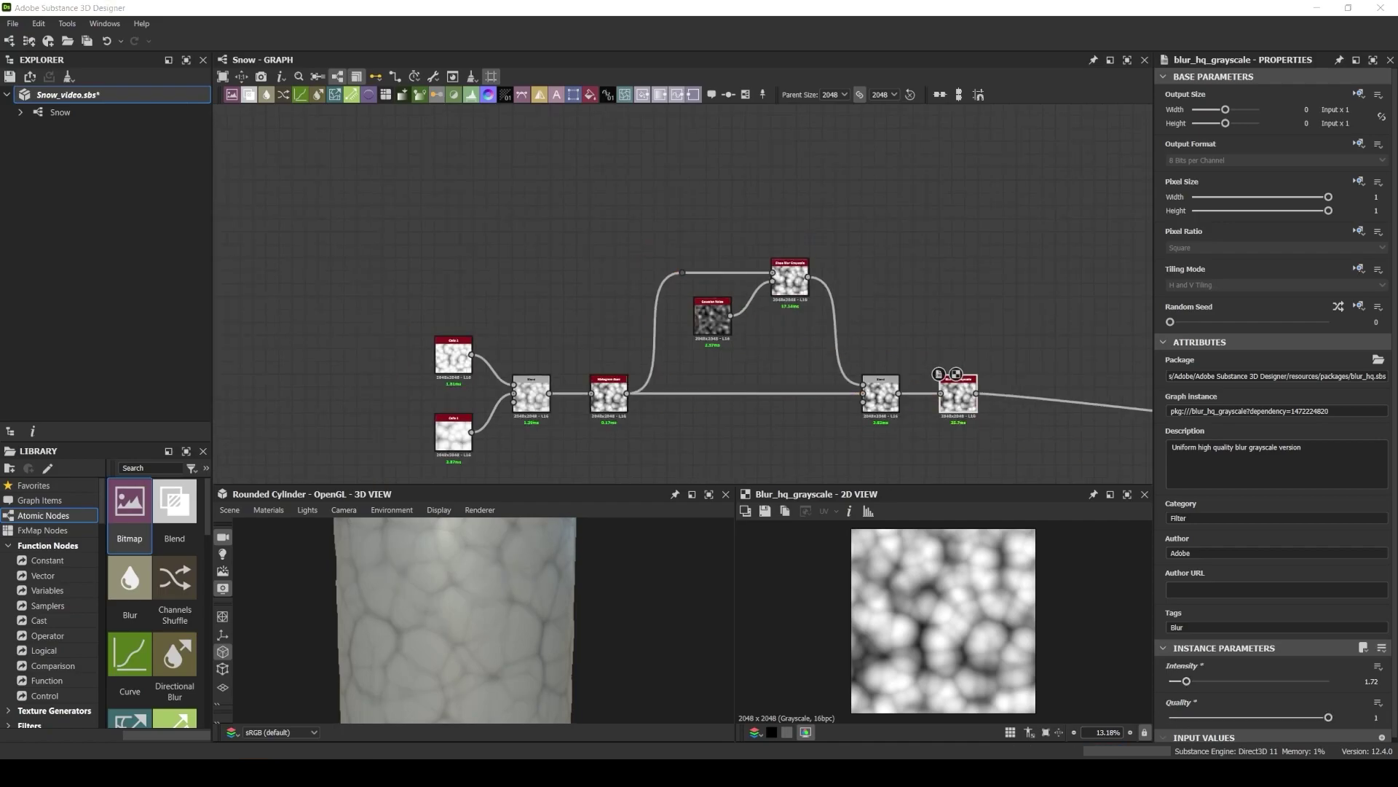
Branch a Directional Warp off the Blur HQ Grayscale output, routing the link through a dot.
{"action": "middle_click_drag", "start_coordinate": [1012, 328], "coordinate": [700, 337]}
{"action": "left_click_drag", "start_coordinate": [665, 402], "coordinate": [802, 285]}
{"action": "left_click", "coordinate": [765, 429]}
{"action": "left_click", "coordinate": [731, 333], "text": "alt"}
{"action": "left_click_drag", "start_coordinate": [730, 334], "coordinate": [695, 282]}
Feed the Directional Warp's intensity input with a BnW Spots 1 noise passed through Invert Grayscale, and adjust the noise's settings.
{"action": "key", "text": "space"}
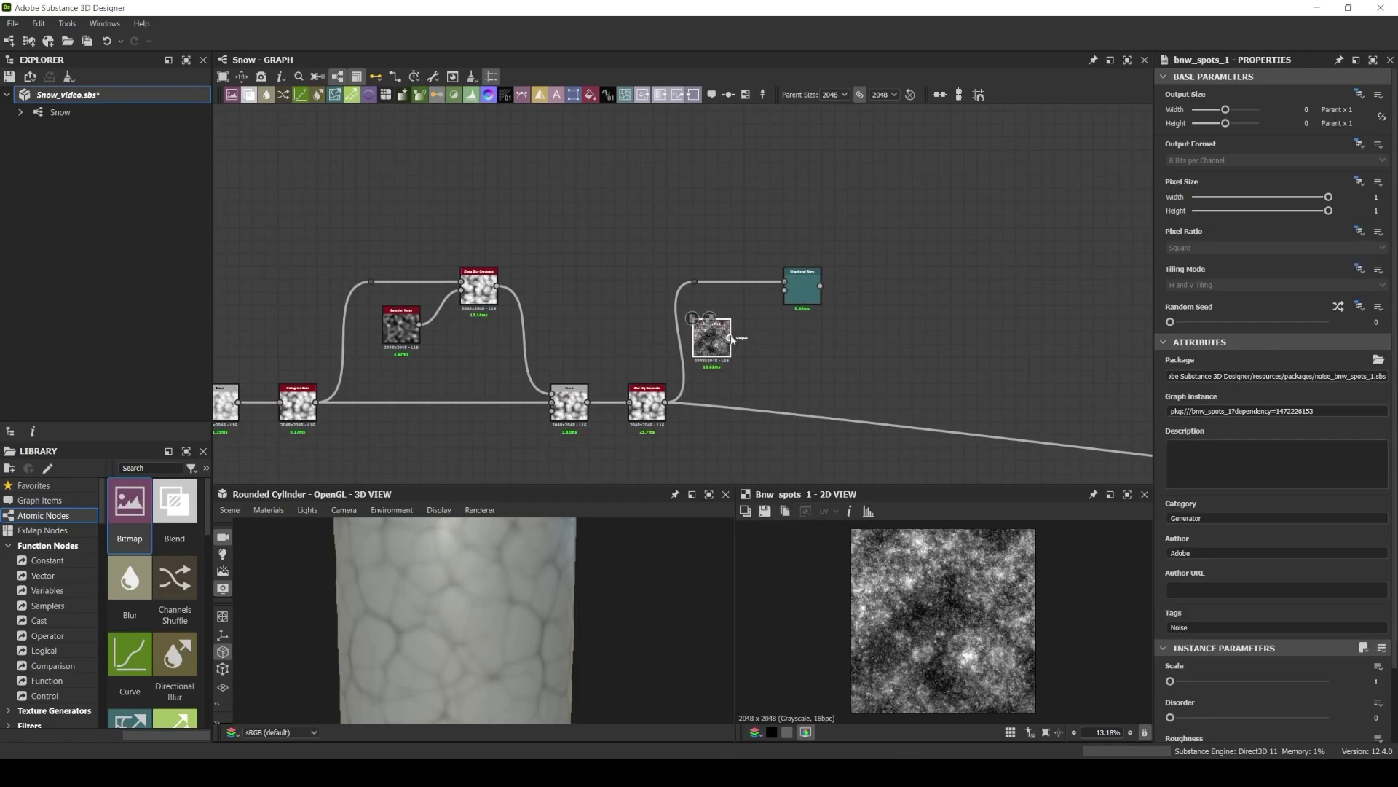
{"action": "scroll", "coordinate": [776, 338], "scroll_direction": "up", "scroll_amount": 3}
{"action": "left_click", "coordinate": [655, 342]}
{"action": "scroll", "coordinate": [1192, 248], "scroll_direction": "down", "scroll_amount": 5}
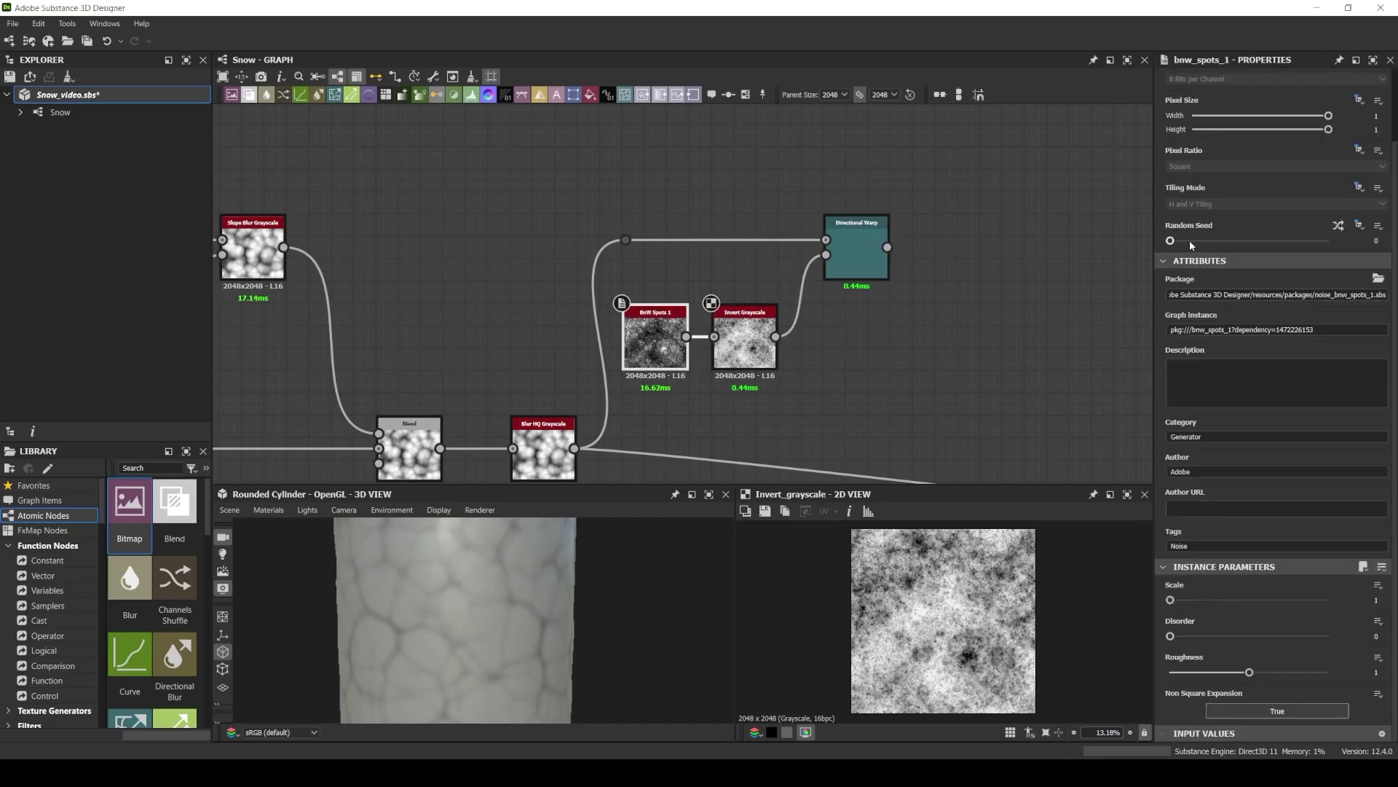
{"action": "left_click_drag", "start_coordinate": [1170, 612], "coordinate": [1202, 612]}
Set the Directional Warp's intensity to 5 and blend its result over the Blur HQ Grayscale output.
{"action": "double_click", "coordinate": [856, 252]}
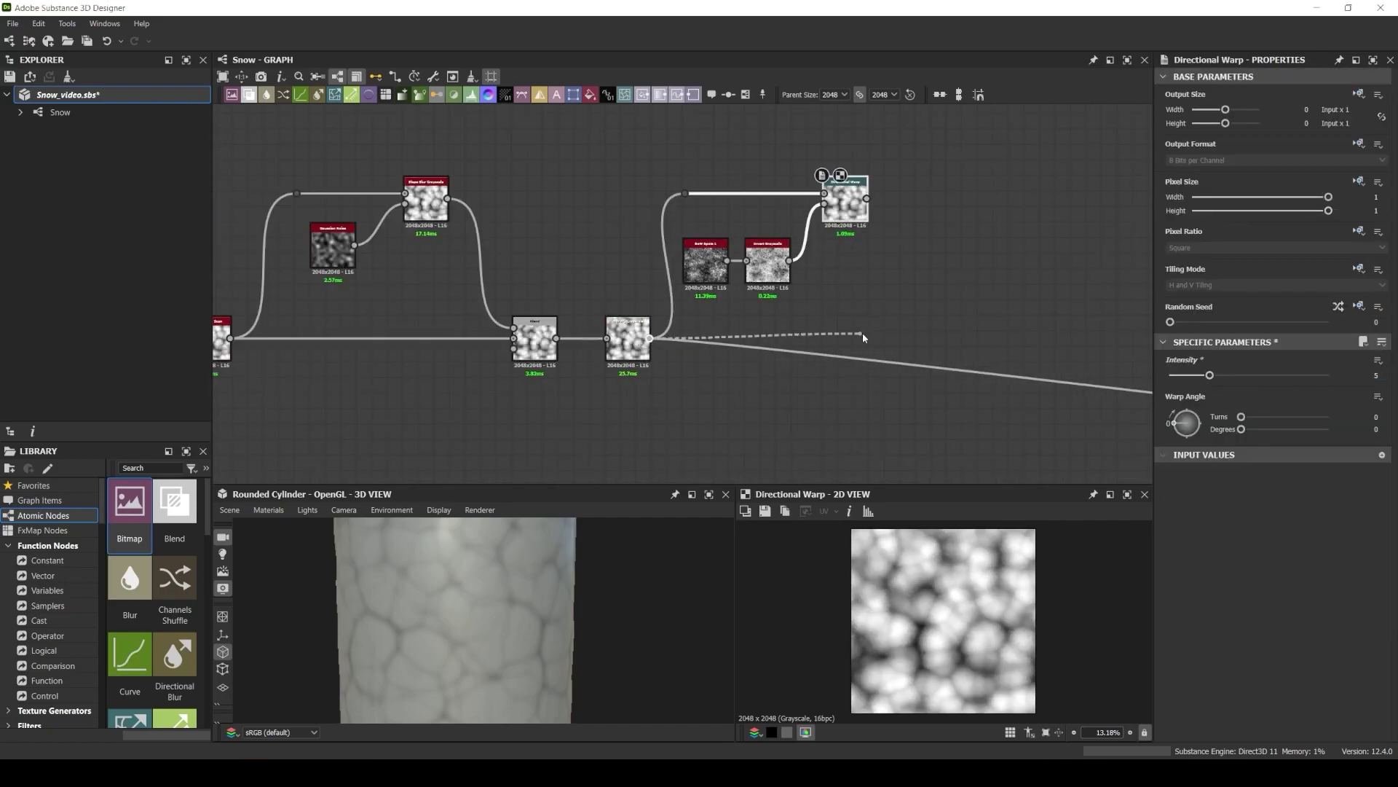
{"action": "left_click", "coordinate": [945, 339]}
{"action": "mouse_move", "coordinate": [944, 339]}
{"action": "left_mouse_down"}
{"action": "mouse_move", "coordinate": [929, 338]}
{"action": "mouse_move", "coordinate": [959, 339]}
{"action": "left_mouse_up"}
Branch a second Directional Warp off the newest Blend, routing the link through a dot.
{"action": "middle_click_drag", "start_coordinate": [972, 342], "coordinate": [749, 359]}
{"action": "type", "text": "dir"}
{"action": "left_click_drag", "start_coordinate": [735, 354], "coordinate": [899, 213]}
{"action": "key", "text": "Down"}
{"action": "key", "text": "Return"}
{"action": "left_click_drag", "start_coordinate": [812, 255], "coordinate": [791, 210], "text": "alt"}
Add a Perlin Noise and connect it to the second Directional Warp's intensity input.
{"action": "key", "text": "space"}
{"action": "type", "text": "per"}
{"action": "key", "text": "Return"}
{"action": "left_click_drag", "start_coordinate": [829, 260], "coordinate": [880, 219]}
Lower the Perlin Noise's scale and set the second Directional Warp's intensity to about 6.9.
{"action": "double_click", "coordinate": [899, 213]}
{"action": "left_click", "coordinate": [807, 262]}
{"action": "scroll", "coordinate": [1264, 565], "scroll_direction": "down", "scroll_amount": 3}
{"action": "left_click_drag", "start_coordinate": [1248, 636], "coordinate": [1228, 636]}
{"action": "left_click", "coordinate": [901, 217]}
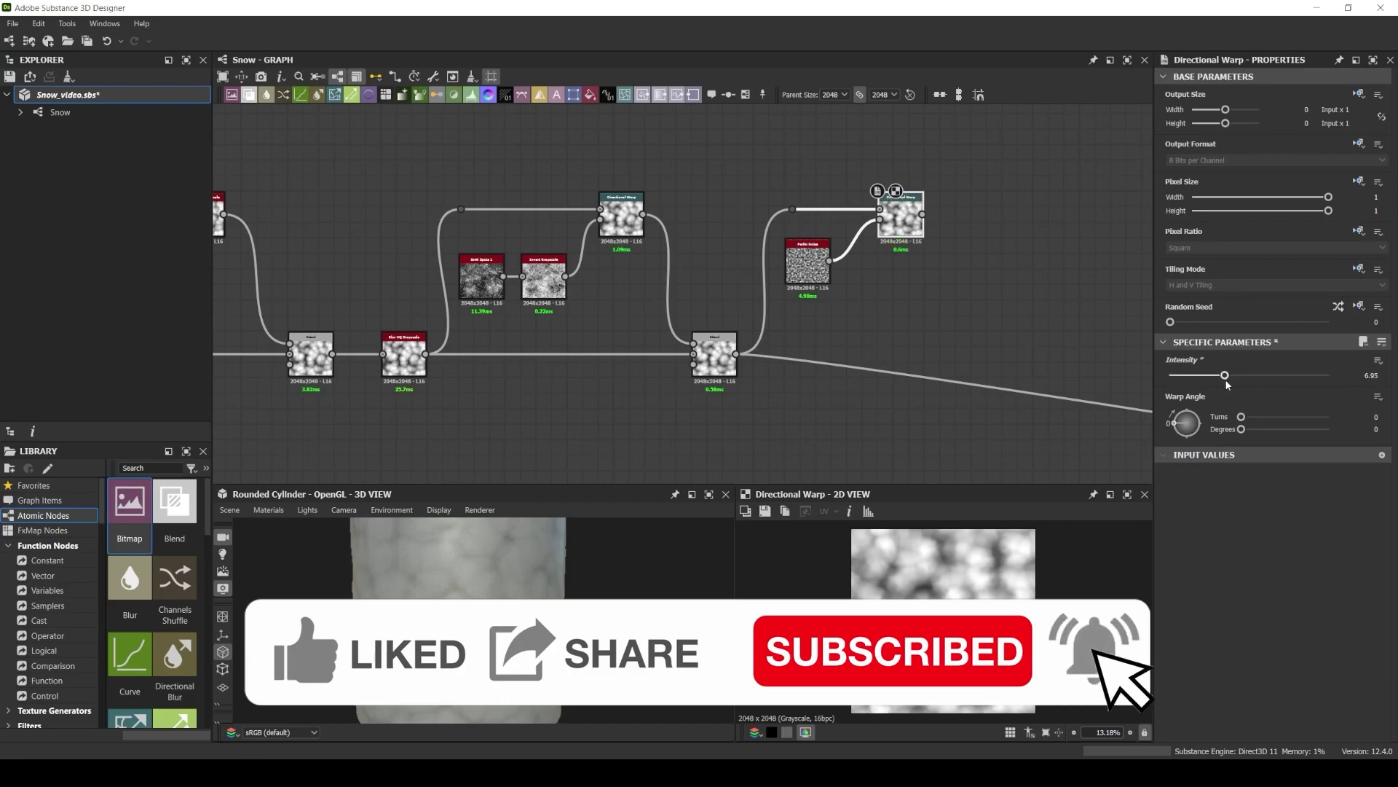
Add a Blend with the Perlin-warped result as foreground and the previous Blend as background.
{"action": "type", "text": "ble"}
{"action": "key", "text": "Return"}
{"action": "double_click", "coordinate": [979, 340]}
{"action": "left_click_drag", "start_coordinate": [736, 354], "coordinate": [996, 357]}
{"action": "left_click_drag", "start_coordinate": [923, 214], "coordinate": [973, 343]}
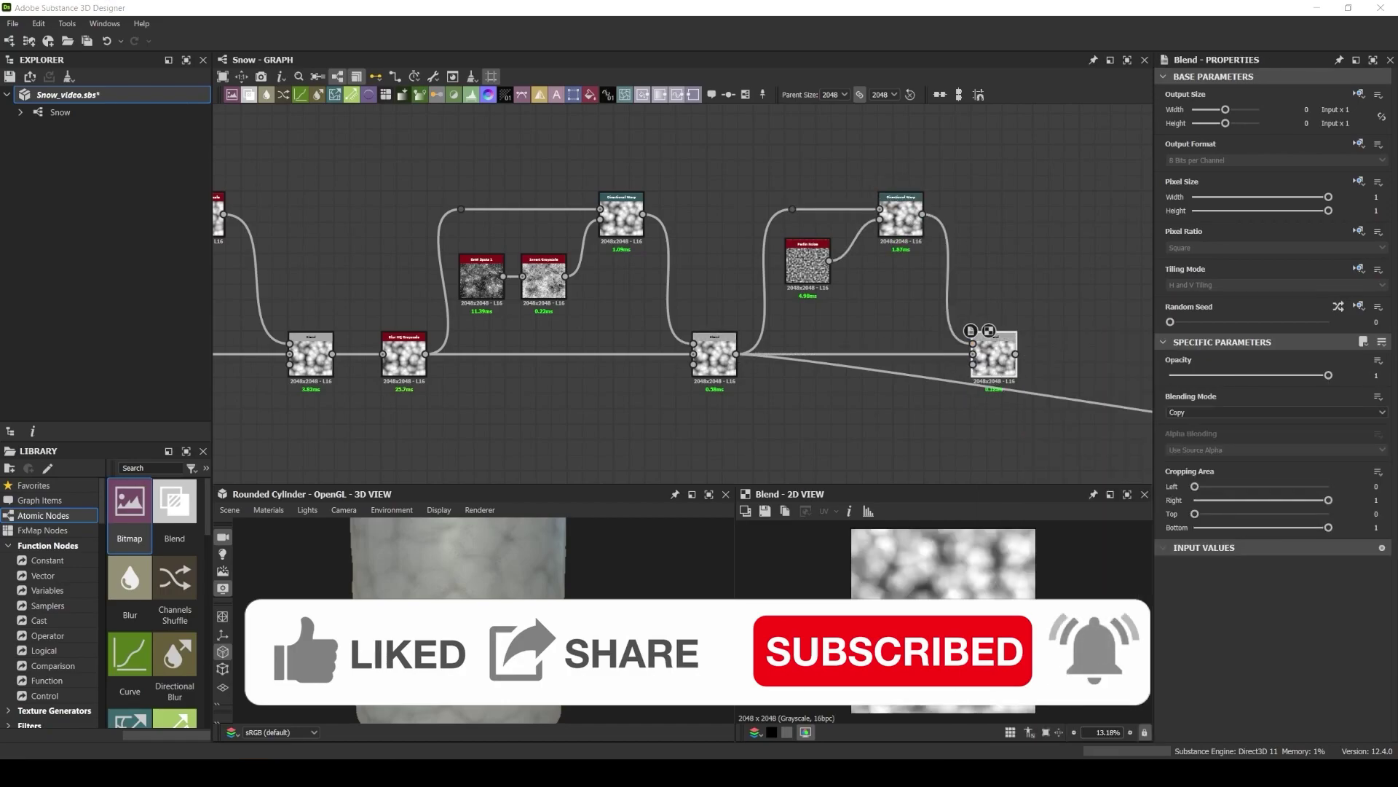
Set the opacity of the Perlin-warp Blend to 0.69.
{"action": "double_click", "coordinate": [1359, 378]}
{"action": "type", "text": "0.69"}
{"action": "left_click_drag", "start_coordinate": [1283, 378], "coordinate": [1279, 376]}
Branch a new Slope Blur Grayscale off the 0.69-opacity Blend.
{"action": "scroll", "coordinate": [1025, 266], "scroll_direction": "down", "scroll_amount": 2}
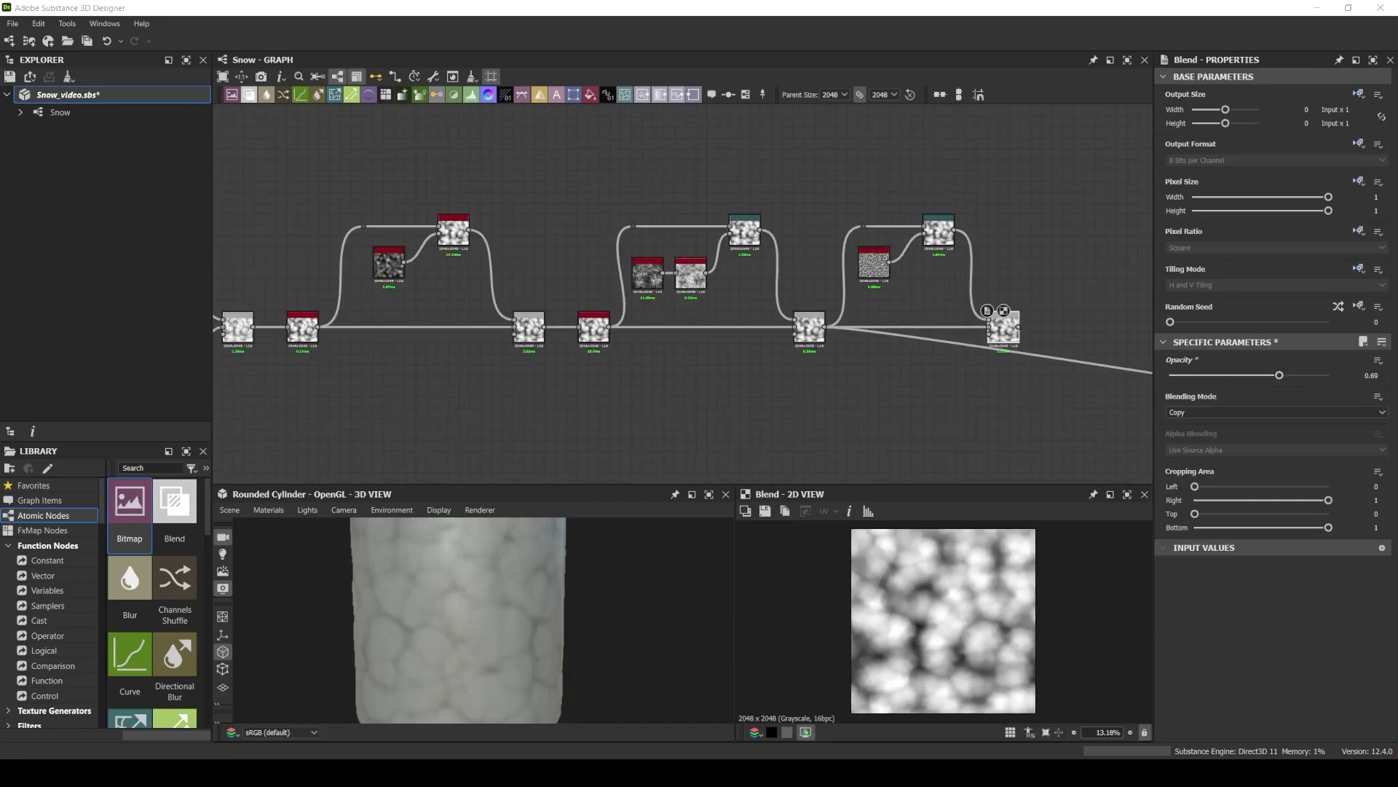
{"action": "middle_click_drag", "start_coordinate": [1026, 265], "coordinate": [734, 312]}
{"action": "type", "text": "slo"}
{"action": "left_click_drag", "start_coordinate": [727, 375], "coordinate": [884, 285]}
{"action": "key", "text": "Return"}
Add a Clouds 2 noise followed by a Blur HQ Grayscale and connect them to the new Slope Blur's slope input.
{"action": "double_click", "coordinate": [773, 321]}
{"action": "key", "text": "space"}
{"action": "type", "text": "clouds 2"}
{"action": "key", "text": "Return"}
{"action": "double_click", "coordinate": [787, 320]}
{"action": "type", "text": "blur hq"}
{"action": "key", "text": "Return"}
{"action": "double_click", "coordinate": [873, 320]}
{"action": "left_click_drag", "start_coordinate": [847, 320], "coordinate": [869, 281]}
Set the Clouds 2 noise's scale to 3.
{"action": "left_click", "coordinate": [787, 320]}
{"action": "scroll", "coordinate": [1238, 583], "scroll_direction": "down", "scroll_amount": 2}
{"action": "left_click_drag", "start_coordinate": [1192, 637], "coordinate": [1214, 637]}
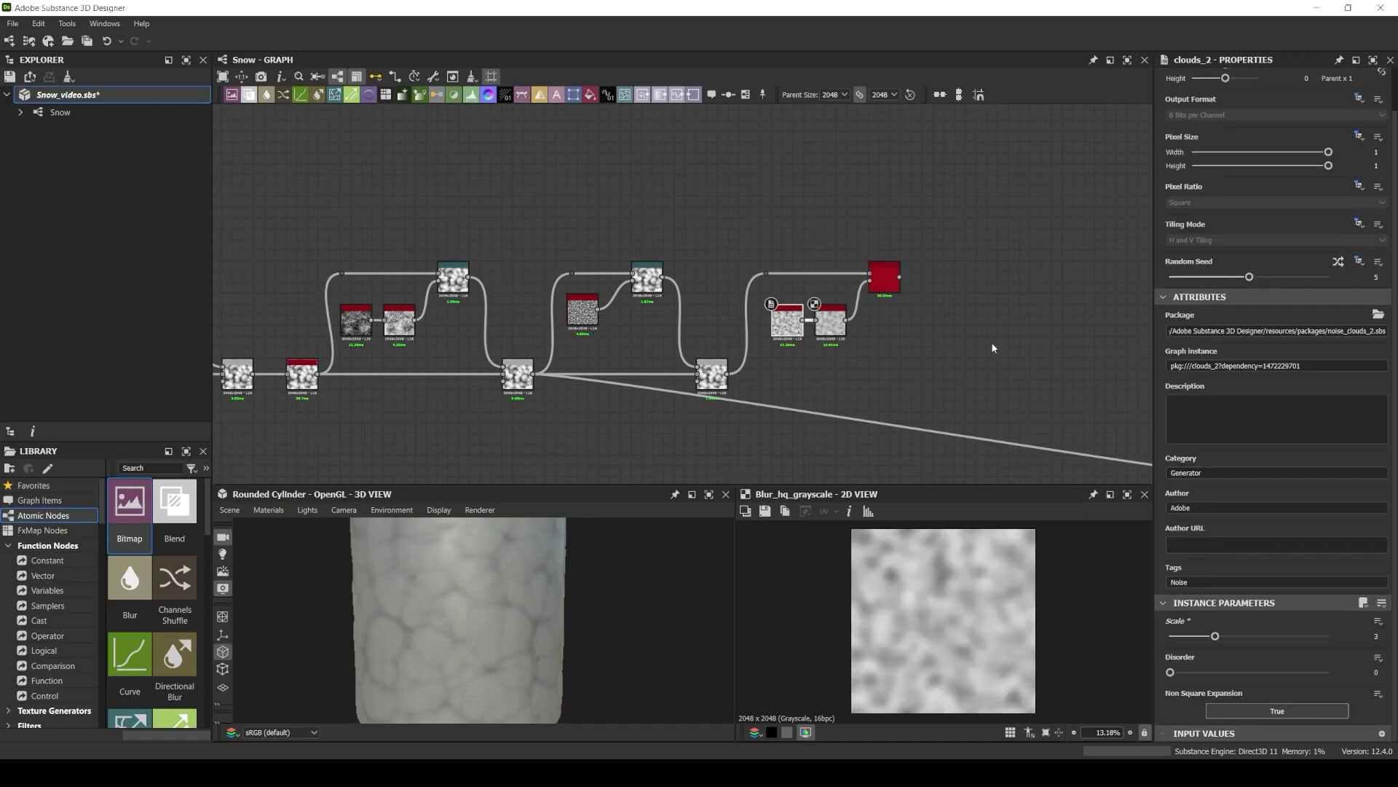
Set the new Slope Blur to 32 samples, intensity 1.03 and Min mode, and the clouds' Blur HQ intensity to 0.
{"action": "double_click", "coordinate": [884, 281]}
{"action": "left_click", "coordinate": [1231, 712]}
{"action": "left_click", "coordinate": [1231, 728]}
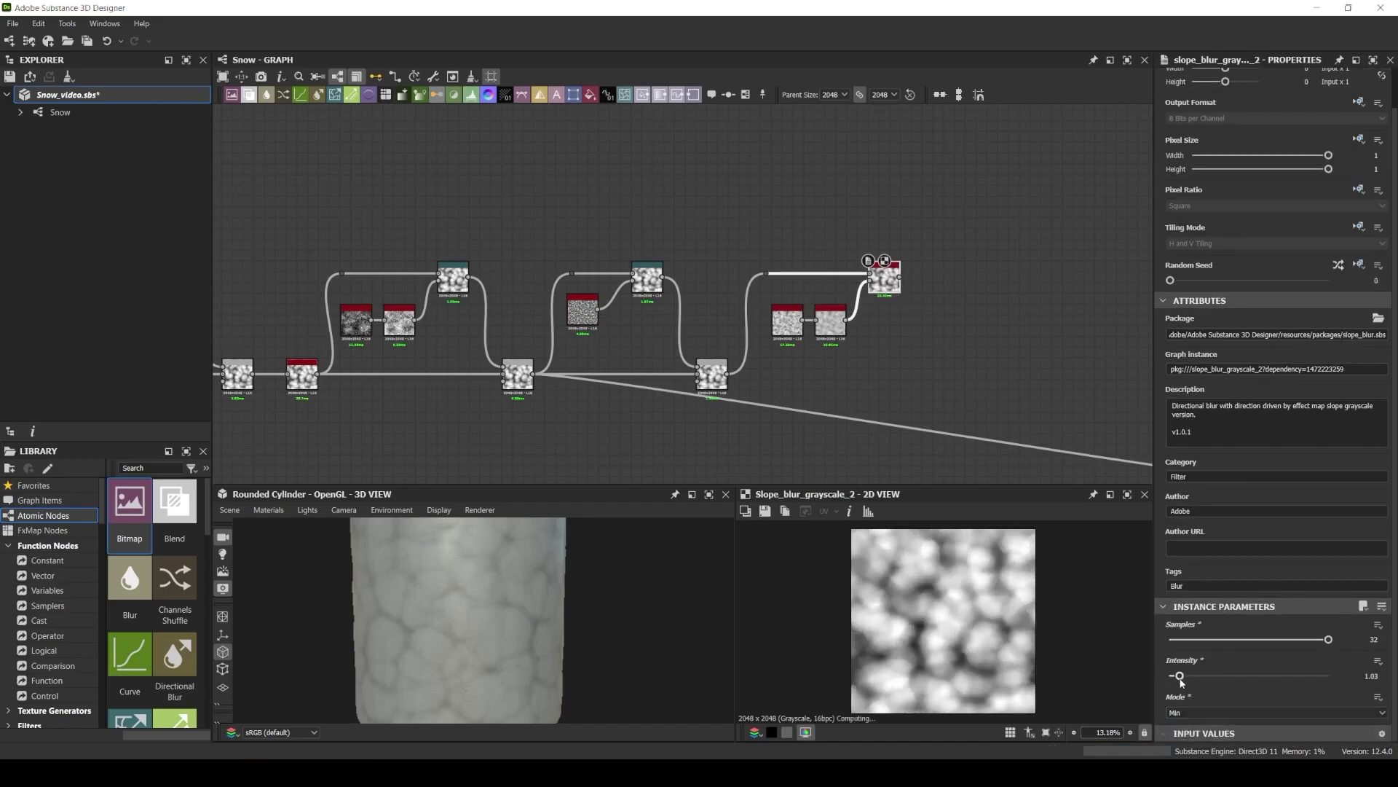
{"action": "left_click", "coordinate": [831, 321]}
{"action": "left_click_drag", "start_coordinate": [1269, 677], "coordinate": [1149, 684]}
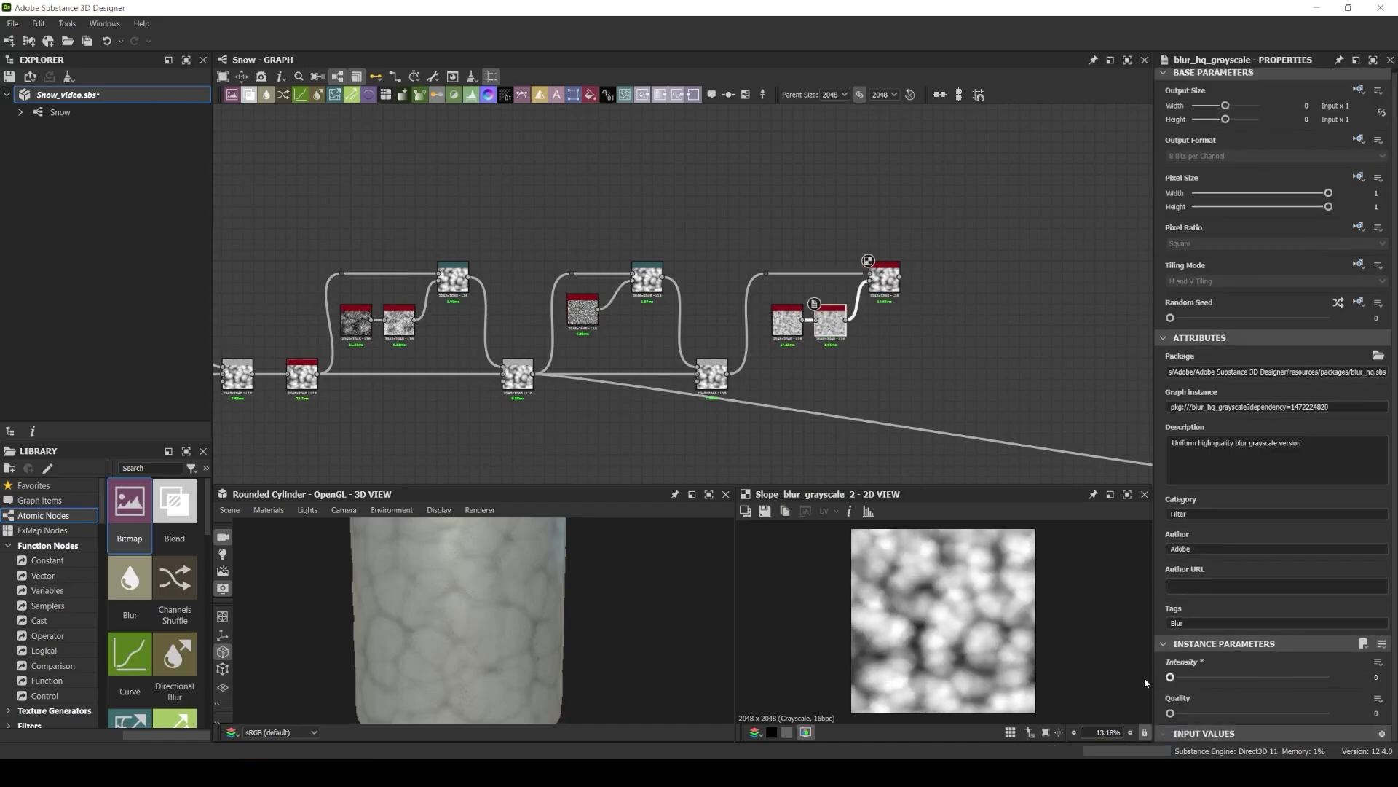
Blend the cloud slope blur over the previous Blend in a new Blend node set to Min (Darken).
{"action": "left_click_drag", "start_coordinate": [936, 390], "coordinate": [947, 377]}
{"action": "double_click", "coordinate": [959, 375]}
{"action": "left_click_drag", "start_coordinate": [901, 276], "coordinate": [945, 368]}
{"action": "left_click", "coordinate": [1223, 412]}
{"action": "left_click", "coordinate": [1195, 483]}
Connect the Min (Darken) Blend's output to the output chain's dot node.
{"action": "scroll", "coordinate": [927, 401], "scroll_direction": "up", "scroll_amount": 3}
{"action": "scroll", "coordinate": [980, 653], "scroll_direction": "up", "scroll_amount": 4}
{"action": "double_click", "coordinate": [555, 357]}
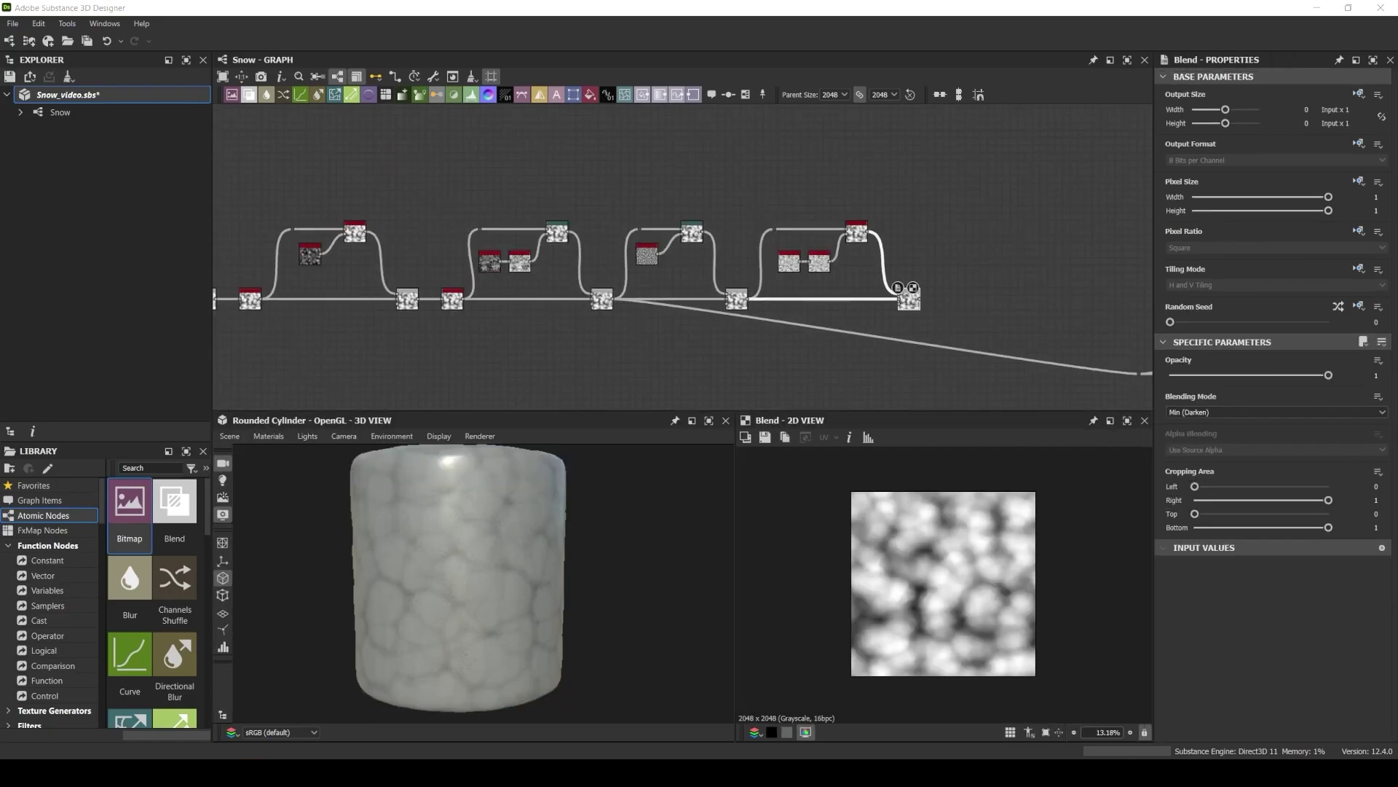
{"action": "middle_click_drag", "start_coordinate": [415, 298], "coordinate": [562, 278]}
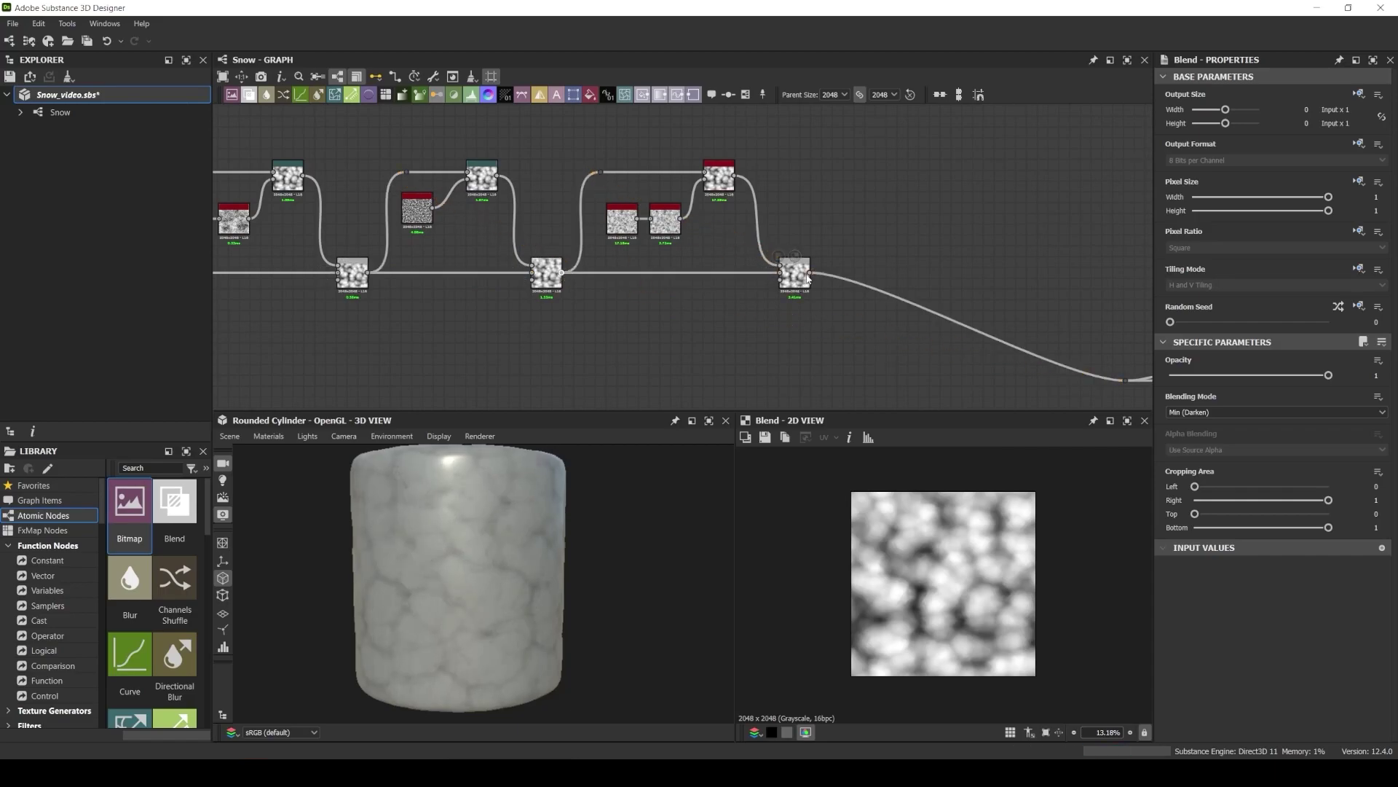
Insert a Blend before the output chain and feed it a Perlin Noise with scale 4, disorder 0.7 and random seed 9.
{"action": "middle_click_drag", "start_coordinate": [807, 278], "coordinate": [663, 277]}
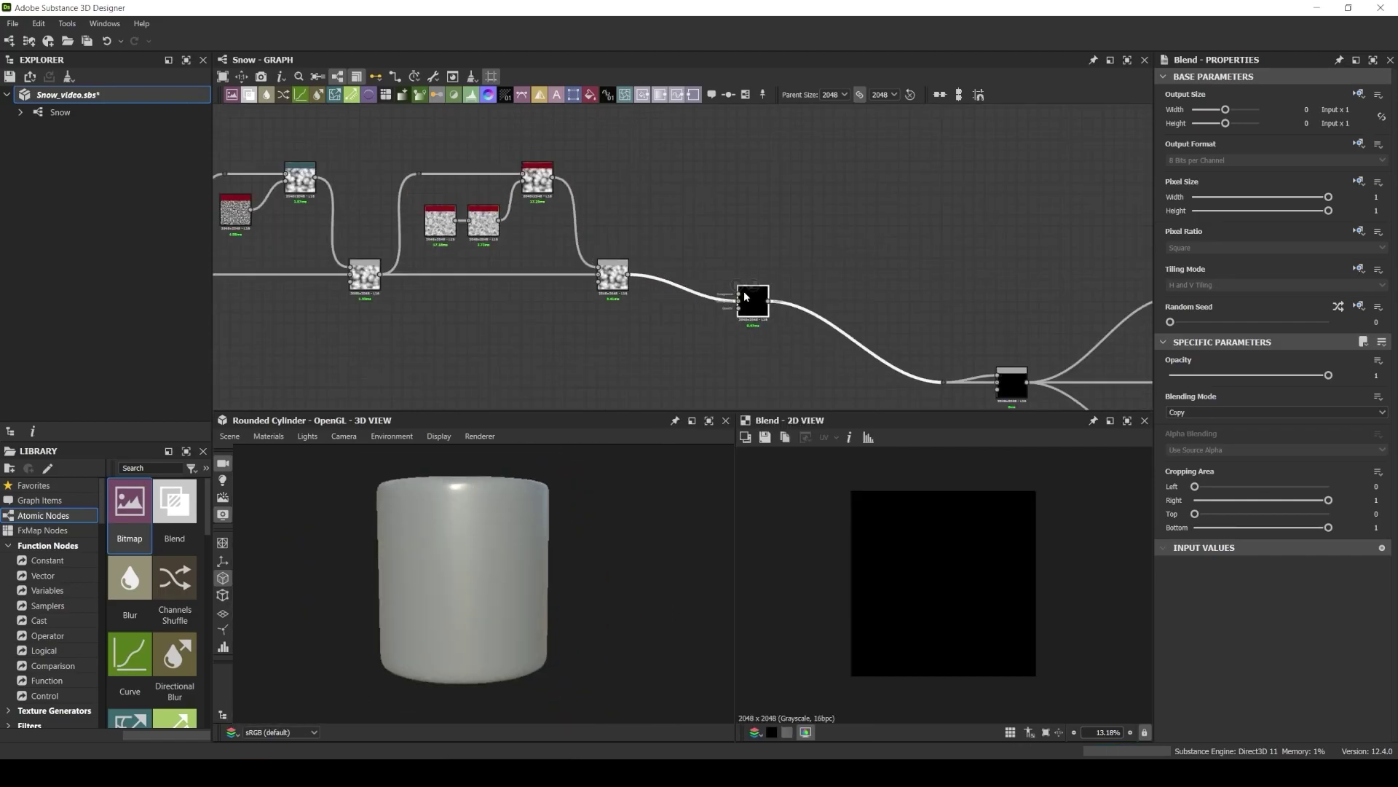
{"action": "scroll", "coordinate": [711, 227], "scroll_direction": "up", "scroll_amount": 2}
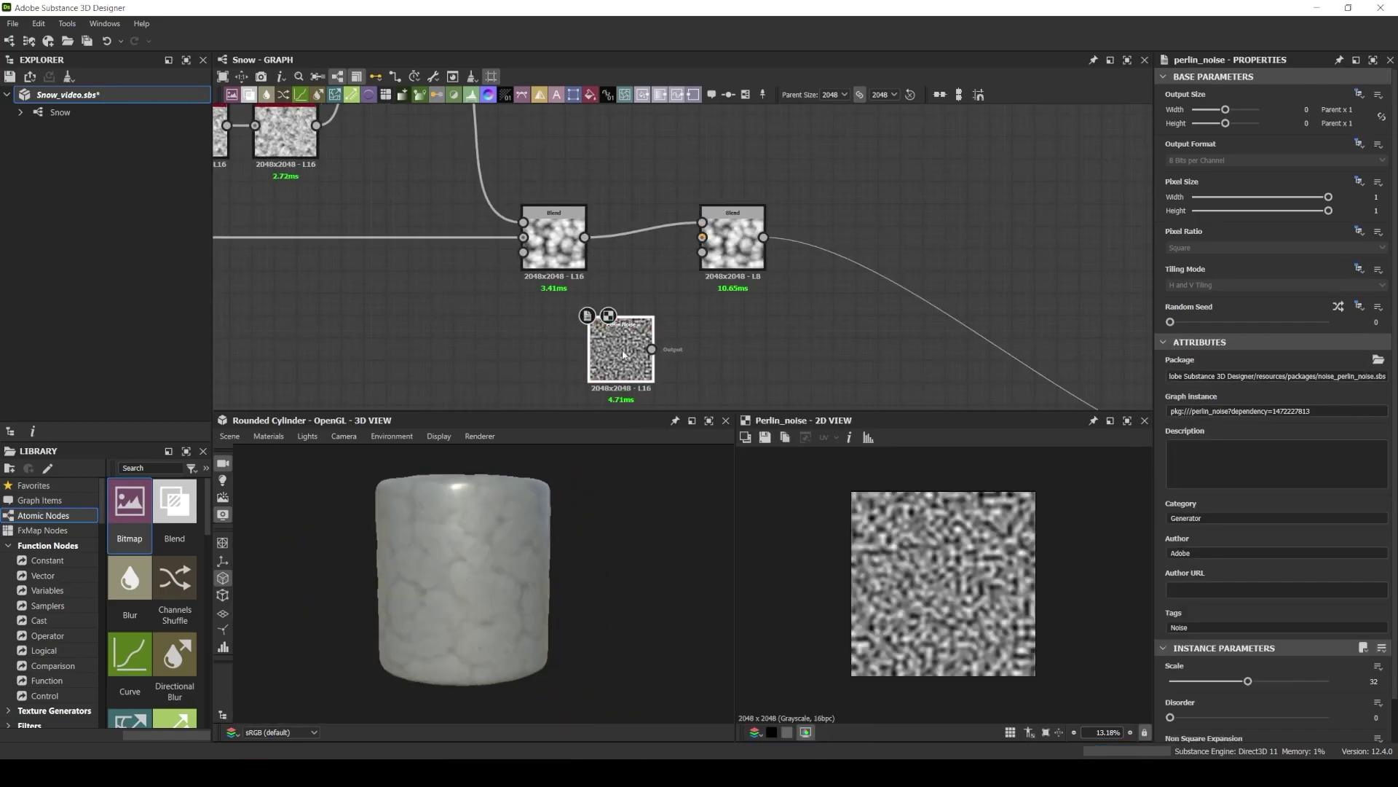
{"action": "left_click_drag", "start_coordinate": [585, 349], "coordinate": [702, 238]}
{"action": "left_click", "coordinate": [553, 350]}
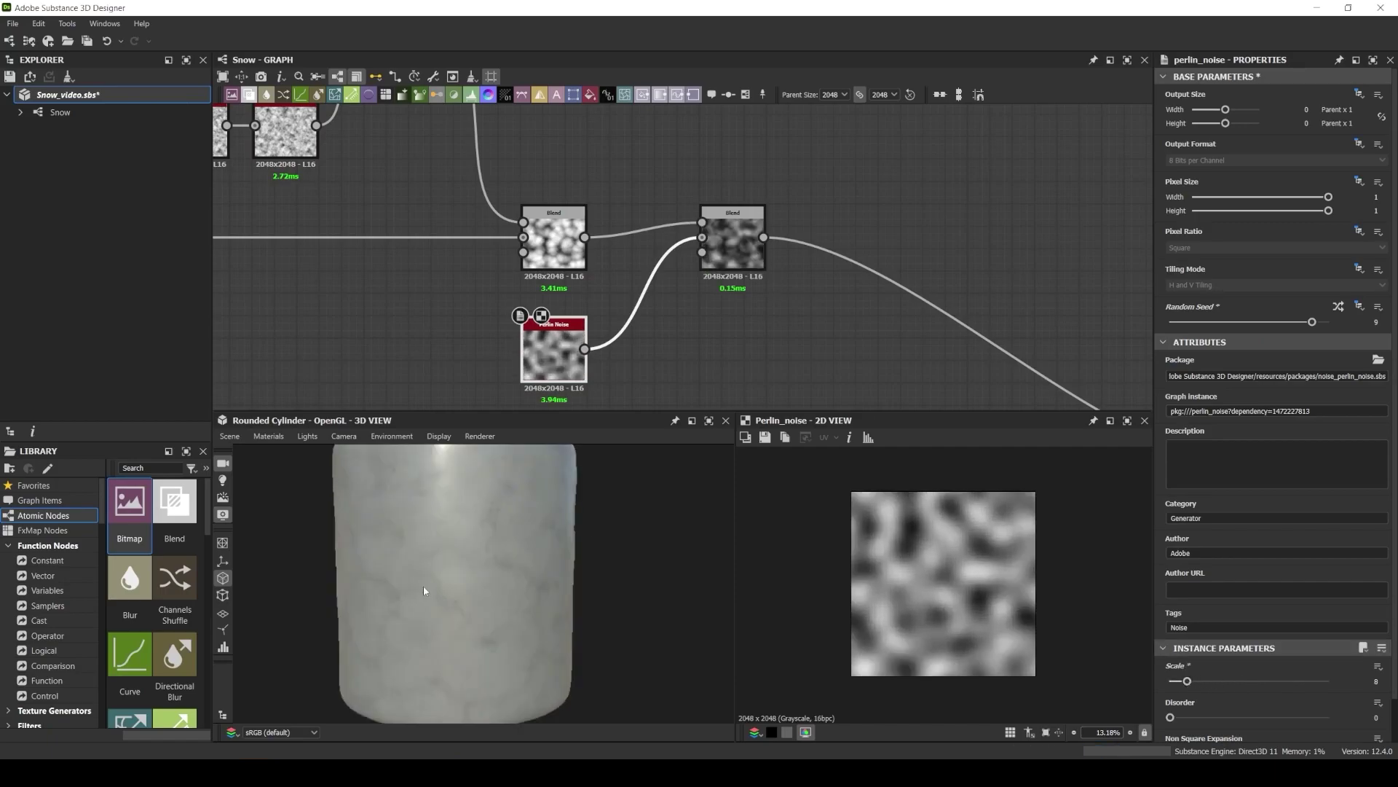
{"action": "left_click_drag", "start_coordinate": [1195, 681], "coordinate": [1238, 718]}
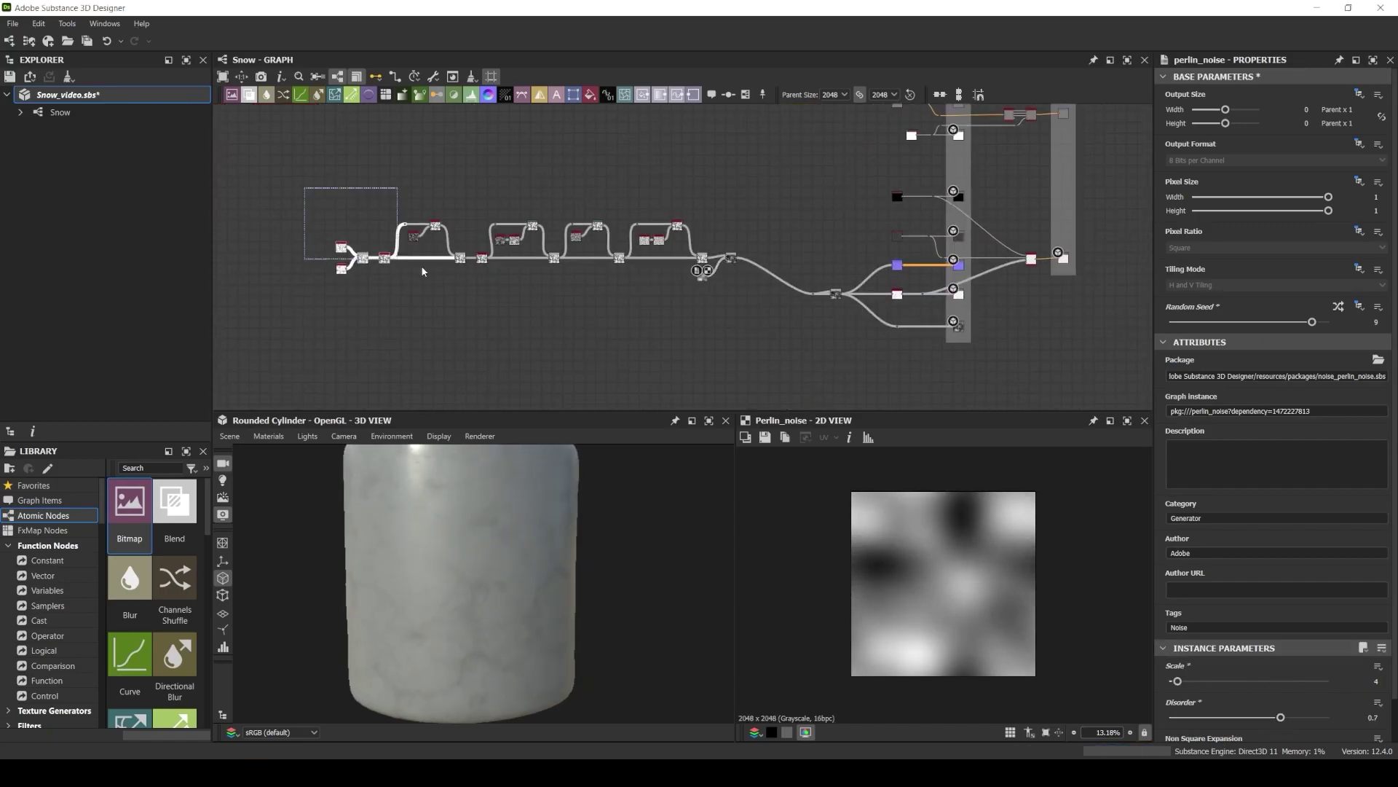
Enclose the whole noise chain in a frame titled Base Shape and save the file.
{"action": "key", "text": "ctrl+a"}
{"action": "scroll", "coordinate": [765, 255], "scroll_direction": "up", "scroll_amount": 3}
{"action": "right_click", "coordinate": [766, 254]}
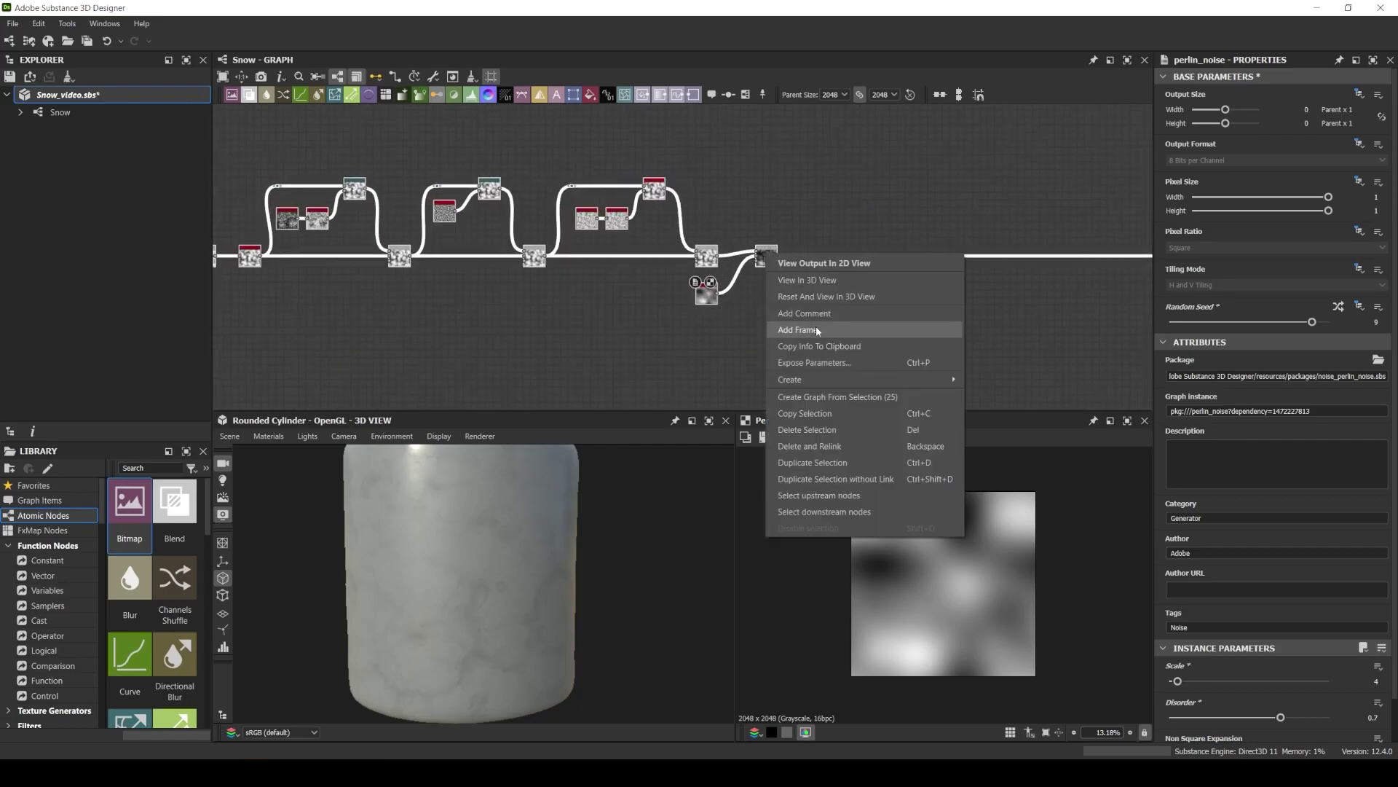
{"action": "left_click", "coordinate": [816, 331]}
{"action": "left_click", "coordinate": [1216, 145]}
{"action": "type", "text": "Base Shape"}
{"action": "left_click", "coordinate": [845, 206]}
{"action": "middle_click_drag", "start_coordinate": [845, 206], "coordinate": [954, 271]}
{"action": "key", "text": "ctrl+s"}
Add a Creased noise node in the empty area above the Base Shape frame.
{"action": "scroll", "coordinate": [692, 280], "scroll_direction": "up", "scroll_amount": 5}
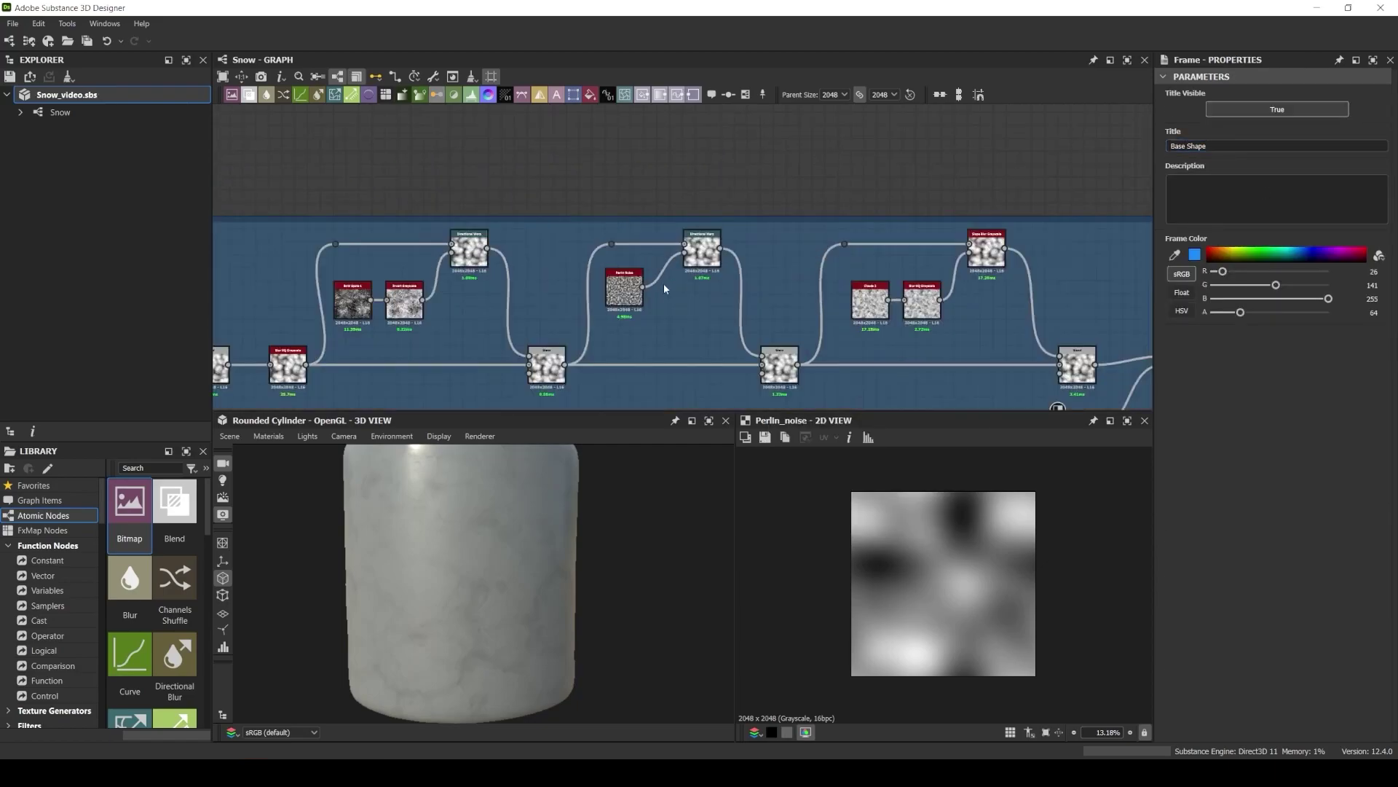
{"action": "scroll", "coordinate": [692, 284], "scroll_direction": "down", "scroll_amount": 3}
{"action": "scroll", "coordinate": [785, 295], "scroll_direction": "up", "scroll_amount": 3}
{"action": "scroll", "coordinate": [787, 296], "scroll_direction": "down", "scroll_amount": 2}
{"action": "middle_click_drag", "start_coordinate": [794, 255], "coordinate": [735, 382]}
{"action": "key", "text": "space"}
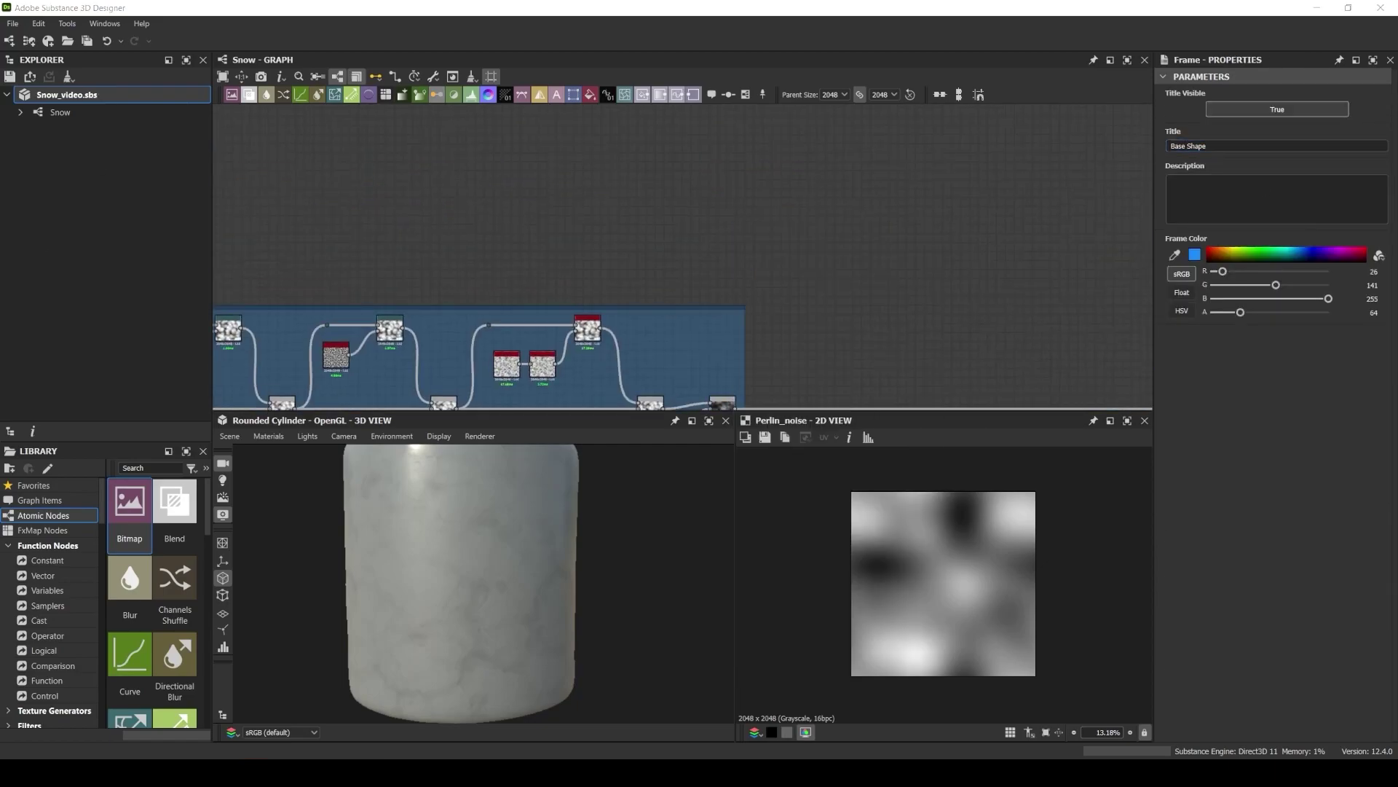
{"action": "type", "text": "crea"}
{"action": "key", "text": "Return"}
{"action": "double_click", "coordinate": [745, 218]}
Adjust the Creased noise's instance parameters and random seed.
{"action": "scroll", "coordinate": [1231, 626], "scroll_direction": "down", "scroll_amount": 3}
{"action": "left_click_drag", "start_coordinate": [1171, 637], "coordinate": [1317, 646]}
{"action": "left_click_drag", "start_coordinate": [1210, 672], "coordinate": [1195, 672]}
{"action": "left_click_drag", "start_coordinate": [1170, 240], "coordinate": [1233, 241]}
Add a Blur HQ Grayscale after the Creased noise with intensity 5.97 and quality 1.
{"action": "key", "text": "space"}
{"action": "type", "text": "blur h"}
{"action": "key", "text": "Return"}
{"action": "double_click", "coordinate": [749, 217]}
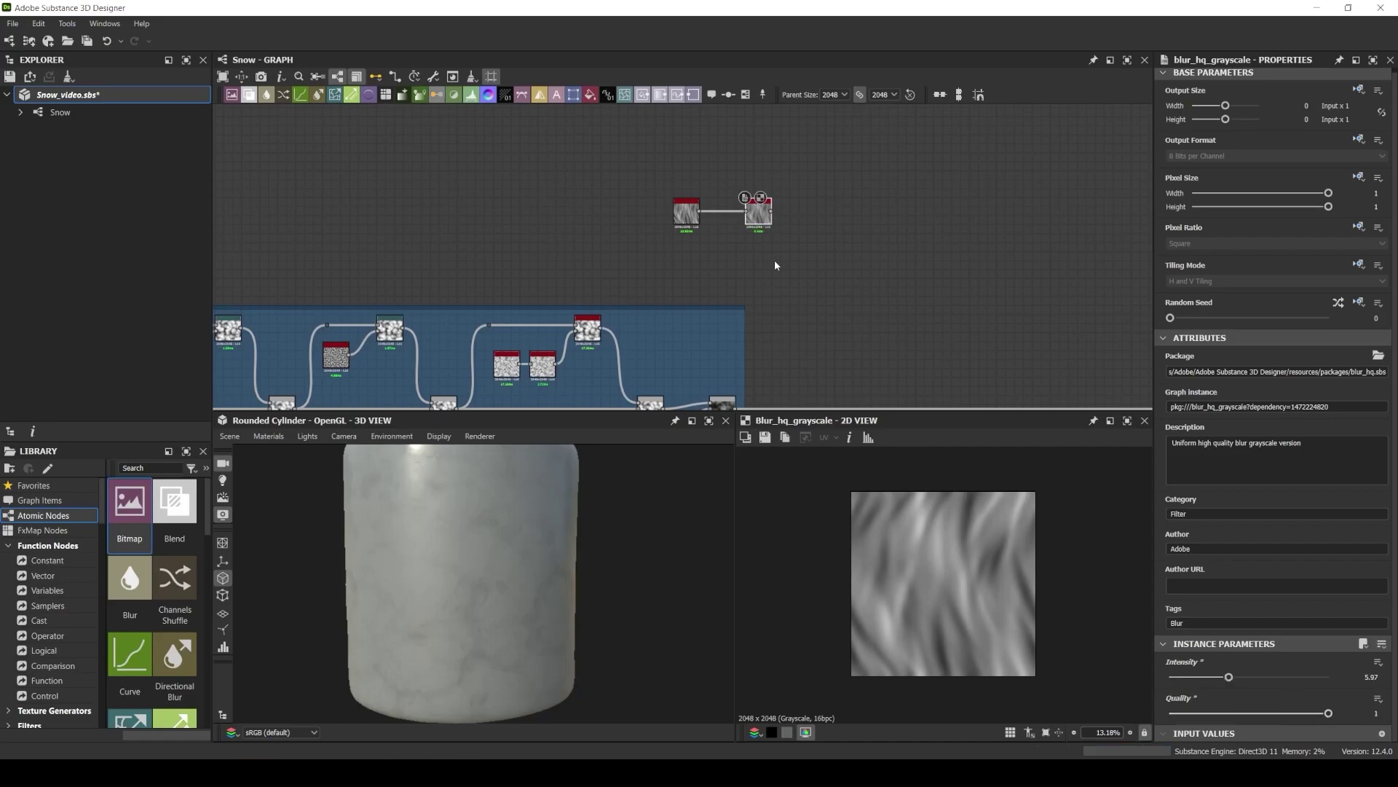
Add a Directional Warp after the creases' blur and drive its intensity input with an output from the Base Shape frame.
{"action": "scroll", "coordinate": [616, 225], "scroll_direction": "down", "scroll_amount": 3}
{"action": "scroll", "coordinate": [630, 257], "scroll_direction": "up", "scroll_amount": 3}
{"action": "left_click_drag", "start_coordinate": [758, 184], "coordinate": [819, 185]}
{"action": "type", "text": "dir w"}
{"action": "key", "text": "Return"}
{"action": "left_click_drag", "start_coordinate": [543, 338], "coordinate": [823, 188]}
Rearrange the Creased, Blur HQ Grayscale and Directional Warp nodes beside the Base Shape frame.
{"action": "left_click_drag", "start_coordinate": [848, 184], "coordinate": [1009, 268]}
{"action": "left_click", "coordinate": [893, 255]}
{"action": "left_click_drag", "start_coordinate": [893, 255], "coordinate": [648, 157]}
{"action": "left_click_drag", "start_coordinate": [674, 186], "coordinate": [926, 309]}
{"action": "scroll", "coordinate": [774, 295], "scroll_direction": "up", "scroll_amount": 3}
{"action": "middle_click_drag", "start_coordinate": [926, 309], "coordinate": [710, 214]}
{"action": "left_click_drag", "start_coordinate": [673, 173], "coordinate": [881, 280]}
{"action": "left_click_drag", "start_coordinate": [873, 271], "coordinate": [757, 271]}
{"action": "left_click", "coordinate": [757, 271], "text": "ctrl"}
{"action": "left_click_drag", "start_coordinate": [668, 212], "coordinate": [677, 212]}
Set the creases' Directional Warp to intensity 15.36 and a warp angle of -161.14 degrees.
{"action": "middle_click_drag", "start_coordinate": [722, 267], "coordinate": [756, 201]}
{"action": "left_click_drag", "start_coordinate": [1248, 375], "coordinate": [1291, 375]}
{"action": "left_click_drag", "start_coordinate": [1184, 417], "coordinate": [1205, 442]}
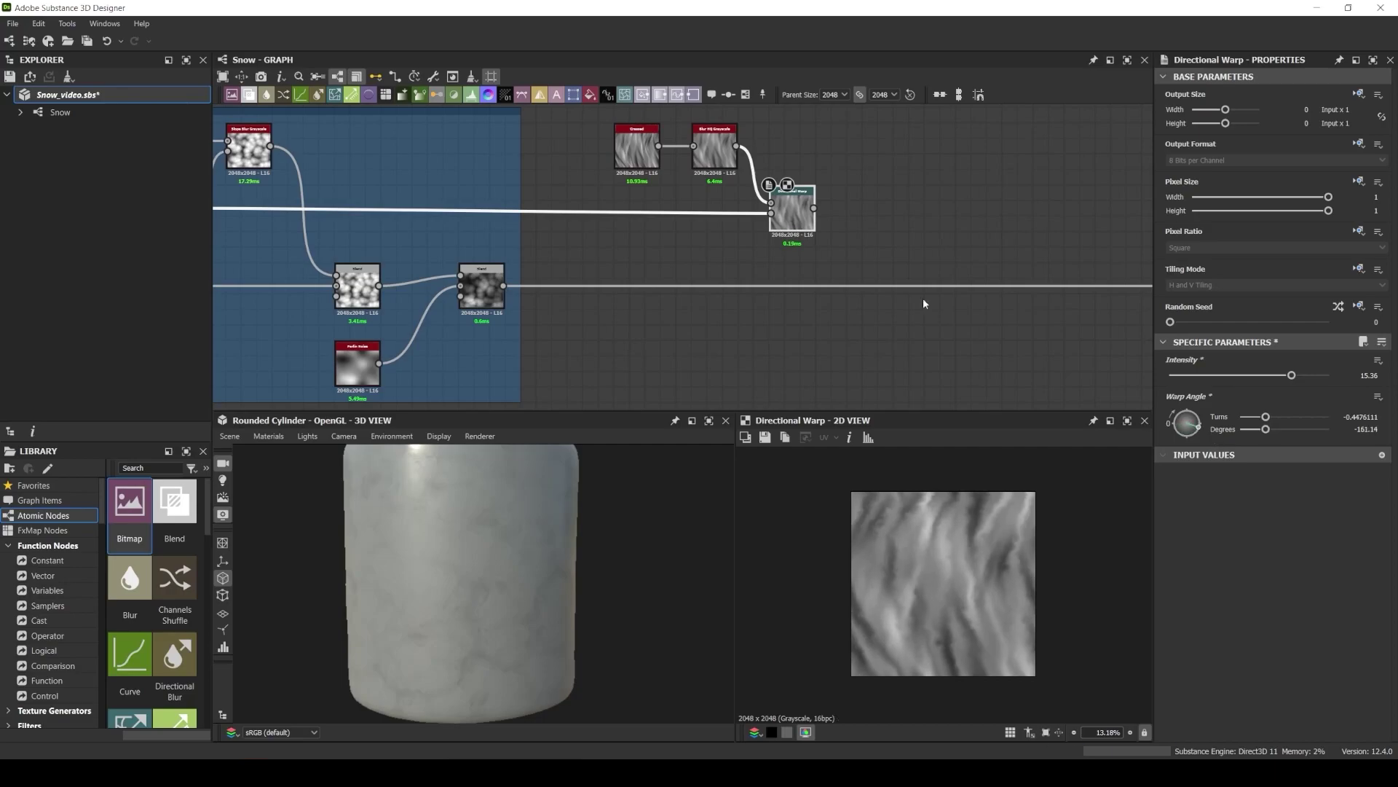
Insert a Blend after the Base Shape frame with the warped creases as foreground and change its blending mode.
{"action": "left_click", "coordinate": [481, 289]}
{"action": "key", "text": "b"}
{"action": "double_click", "coordinate": [559, 289]}
{"action": "left_click_drag", "start_coordinate": [558, 289], "coordinate": [885, 289]}
{"action": "left_click_drag", "start_coordinate": [814, 208], "coordinate": [865, 275]}
{"action": "left_click", "coordinate": [1213, 412]}
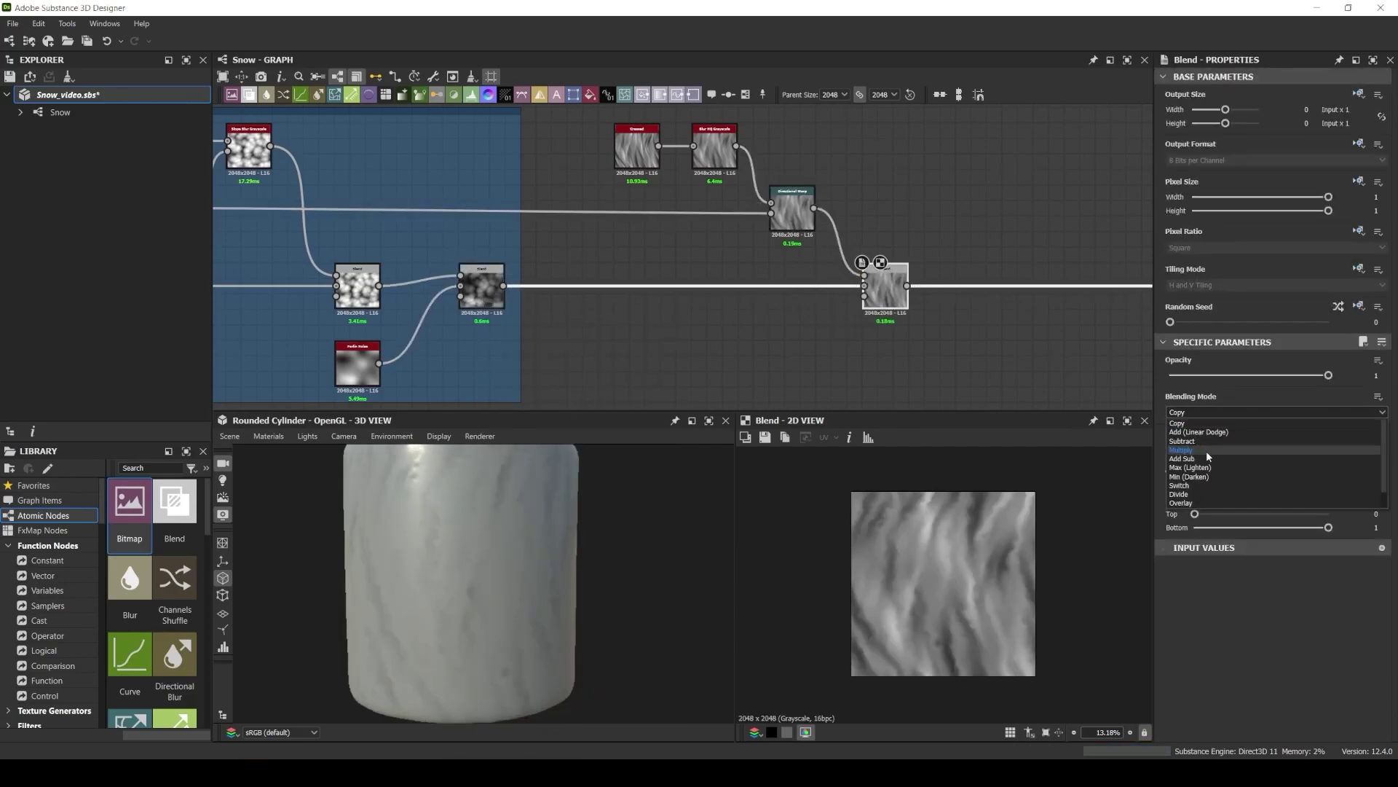
{"action": "left_click", "coordinate": [1211, 455]}
{"action": "left_click_drag", "start_coordinate": [460, 601], "coordinate": [458, 564]}
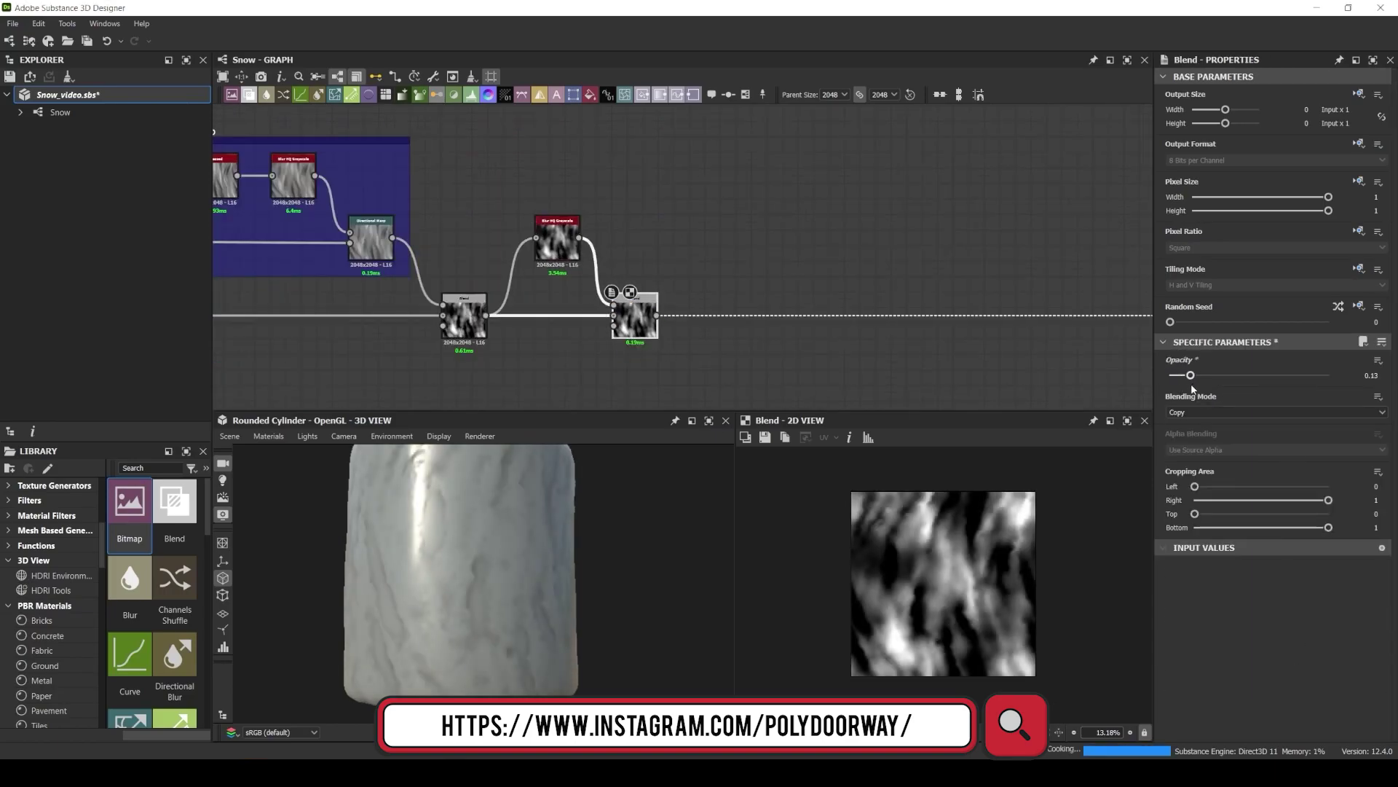
Extend the Breakup frame to enclose the Blur HQ Grayscale node that follows the first Blend.
{"action": "scroll", "coordinate": [583, 182], "scroll_direction": "down", "scroll_amount": 1}
{"action": "middle_click_drag", "start_coordinate": [554, 166], "coordinate": [644, 257]}
{"action": "left_click_drag", "start_coordinate": [540, 280], "coordinate": [702, 280]}
{"action": "scroll", "coordinate": [603, 253], "scroll_direction": "down", "scroll_amount": 5}
{"action": "middle_click_drag", "start_coordinate": [452, 255], "coordinate": [808, 254]}
{"action": "scroll", "coordinate": [500, 252], "scroll_direction": "up", "scroll_amount": 4}
{"action": "scroll", "coordinate": [492, 233], "scroll_direction": "down", "scroll_amount": 3}
{"action": "scroll", "coordinate": [510, 239], "scroll_direction": "up", "scroll_amount": 2}
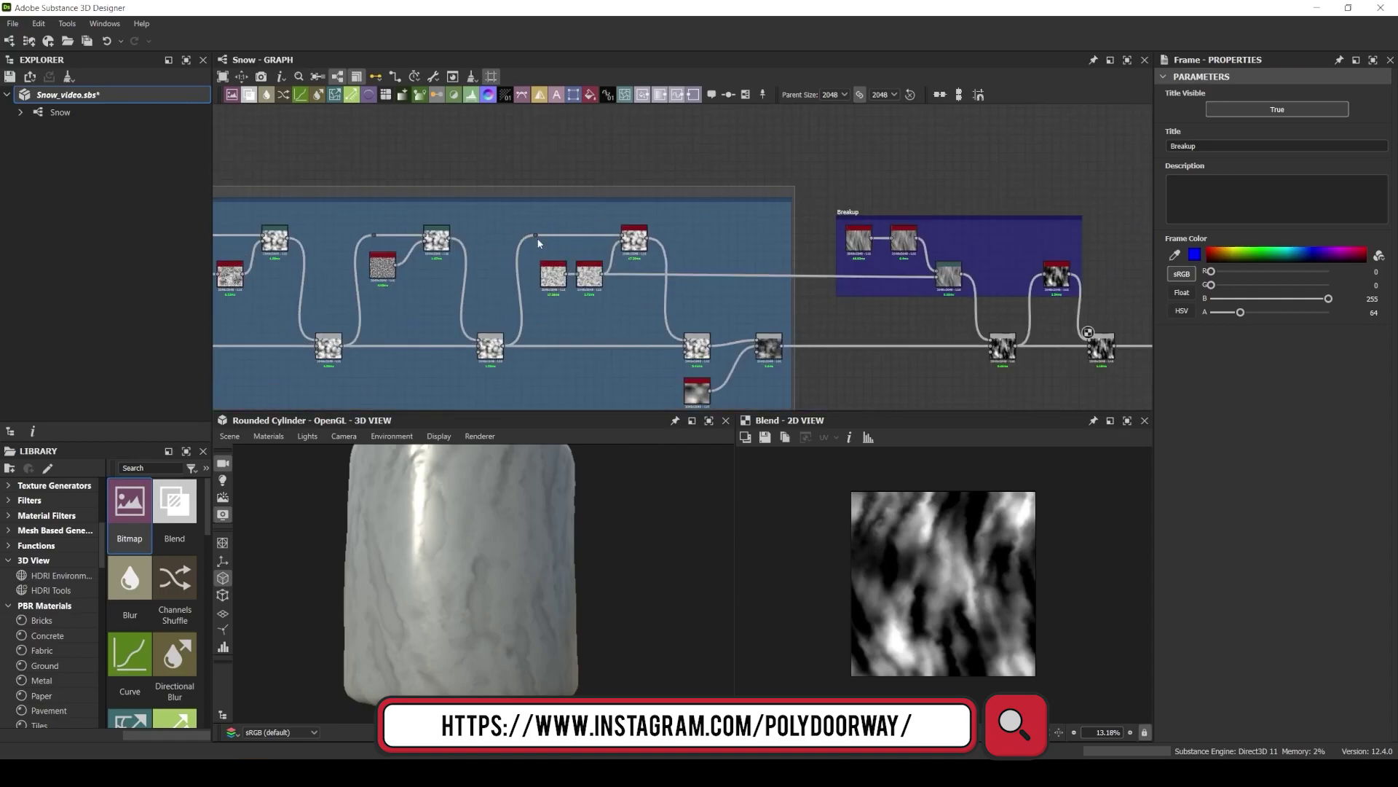
{"action": "scroll", "coordinate": [463, 305], "scroll_direction": "up", "scroll_amount": 2}
{"action": "scroll", "coordinate": [423, 242], "scroll_direction": "down", "scroll_amount": 3}
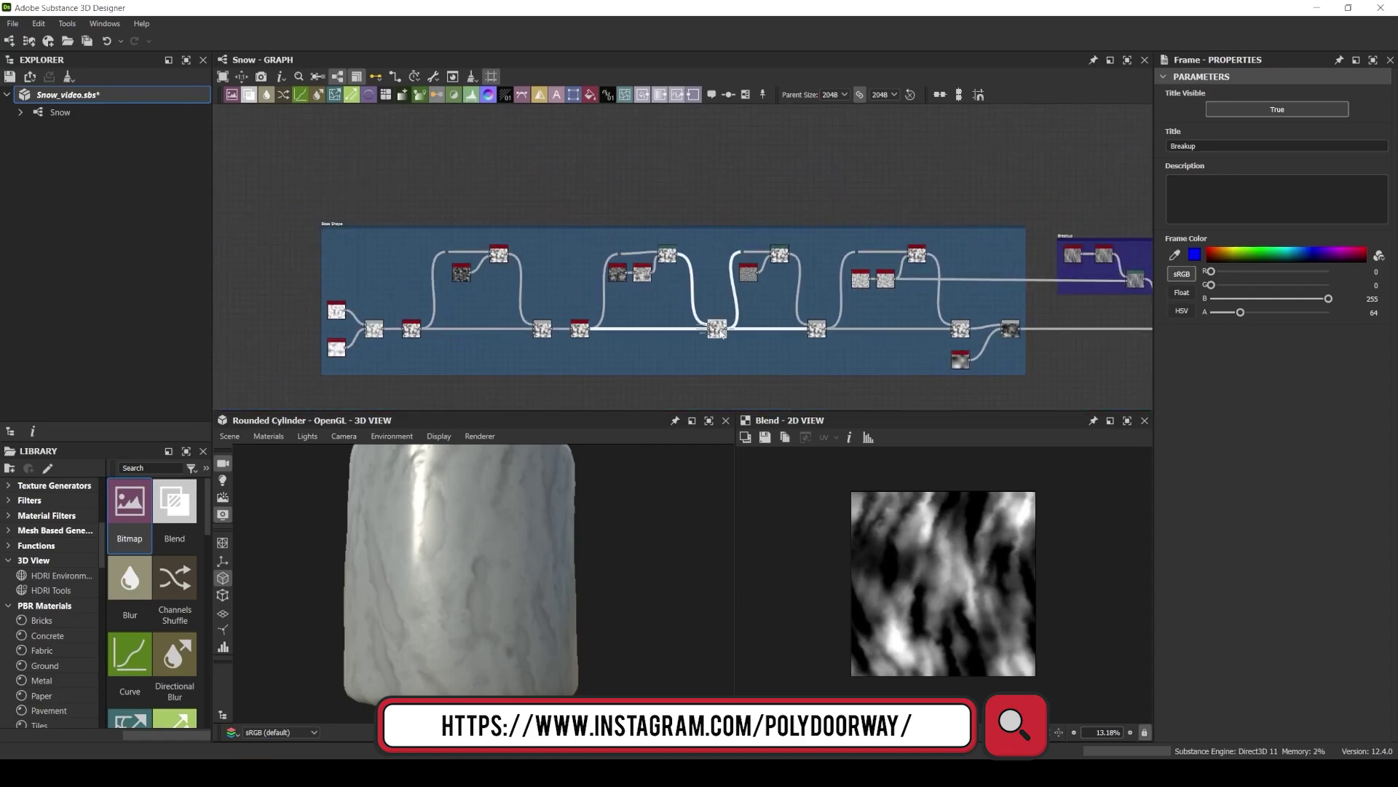
Tidy the placement of nodes and links inside the Base Shape frame.
{"action": "left_click_drag", "start_coordinate": [323, 273], "coordinate": [795, 328]}
{"action": "left_click_drag", "start_coordinate": [855, 252], "coordinate": [837, 251]}
{"action": "left_click_drag", "start_coordinate": [291, 243], "coordinate": [667, 329]}
Frame the two Blend nodes on the main line, title the frame Blend Line and color it red.
{"action": "scroll", "coordinate": [633, 276], "scroll_direction": "up", "scroll_amount": 2}
{"action": "middle_click_drag", "start_coordinate": [633, 276], "coordinate": [728, 305]}
{"action": "middle_click_drag", "start_coordinate": [1092, 328], "coordinate": [379, 256]}
{"action": "scroll", "coordinate": [643, 194], "scroll_direction": "up", "scroll_amount": 2}
{"action": "middle_click_drag", "start_coordinate": [723, 233], "coordinate": [516, 215]}
{"action": "left_click_drag", "start_coordinate": [586, 302], "coordinate": [837, 390]}
{"action": "right_click", "coordinate": [848, 375]}
{"action": "left_click", "coordinate": [896, 412]}
{"action": "left_click_drag", "start_coordinate": [1344, 254], "coordinate": [1366, 254]}
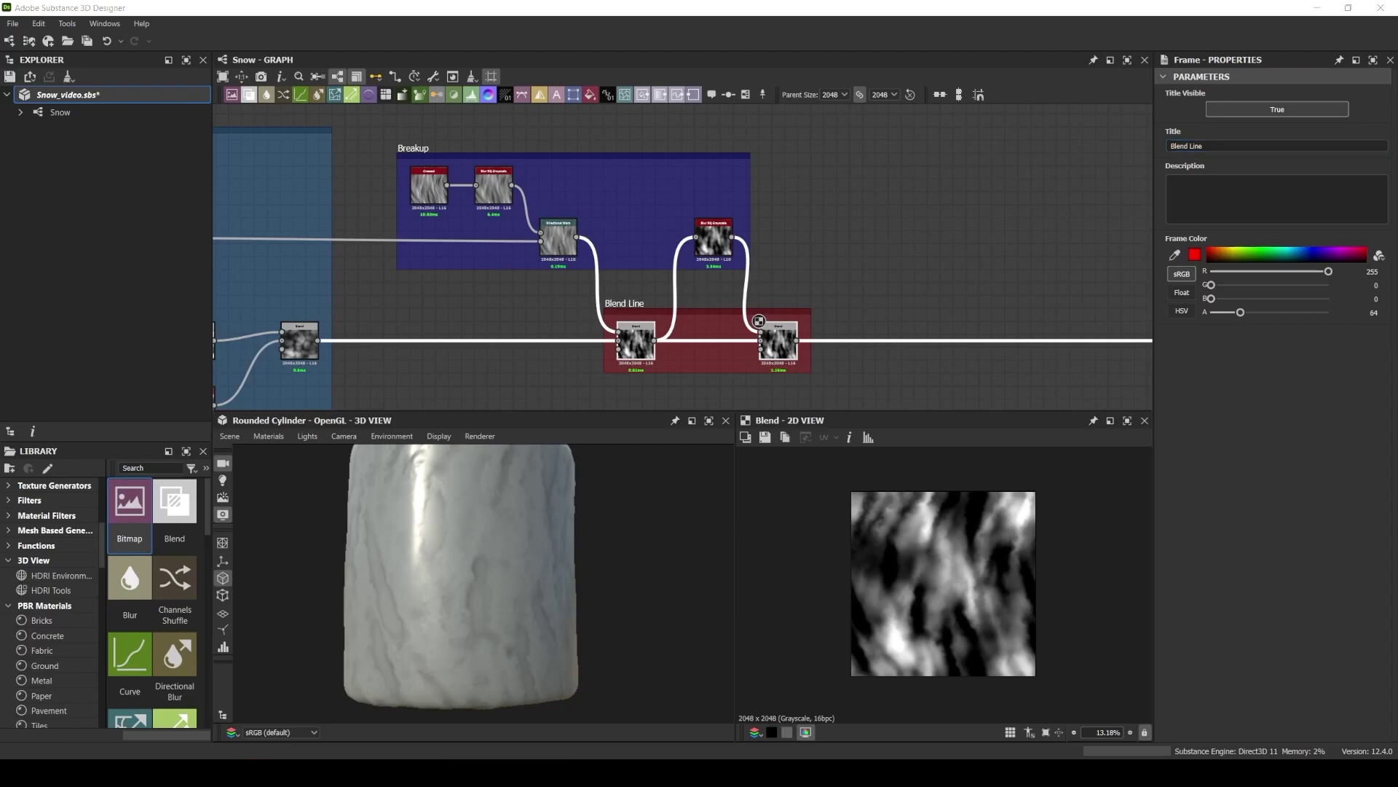
Add a Histogram Range and a Levels node after the last Blend and lower the Levels' output white point.
{"action": "type", "text": "histogram range"}
{"action": "key", "text": "Return"}
{"action": "left_click_drag", "start_coordinate": [797, 340], "coordinate": [929, 237]}
{"action": "type", "text": "levels"}
{"action": "key", "text": "Return"}
{"action": "left_click_drag", "start_coordinate": [1376, 521], "coordinate": [1330, 523]}
Insert a Blend on the main line after the Blend Line frame with the Levels result as foreground.
{"action": "middle_click_drag", "start_coordinate": [941, 333], "coordinate": [729, 343]}
{"action": "left_click_drag", "start_coordinate": [584, 350], "coordinate": [743, 327]}
{"action": "type", "text": "blend"}
{"action": "key", "text": "Return"}
{"action": "left_click_drag", "start_coordinate": [753, 248], "coordinate": [769, 316]}
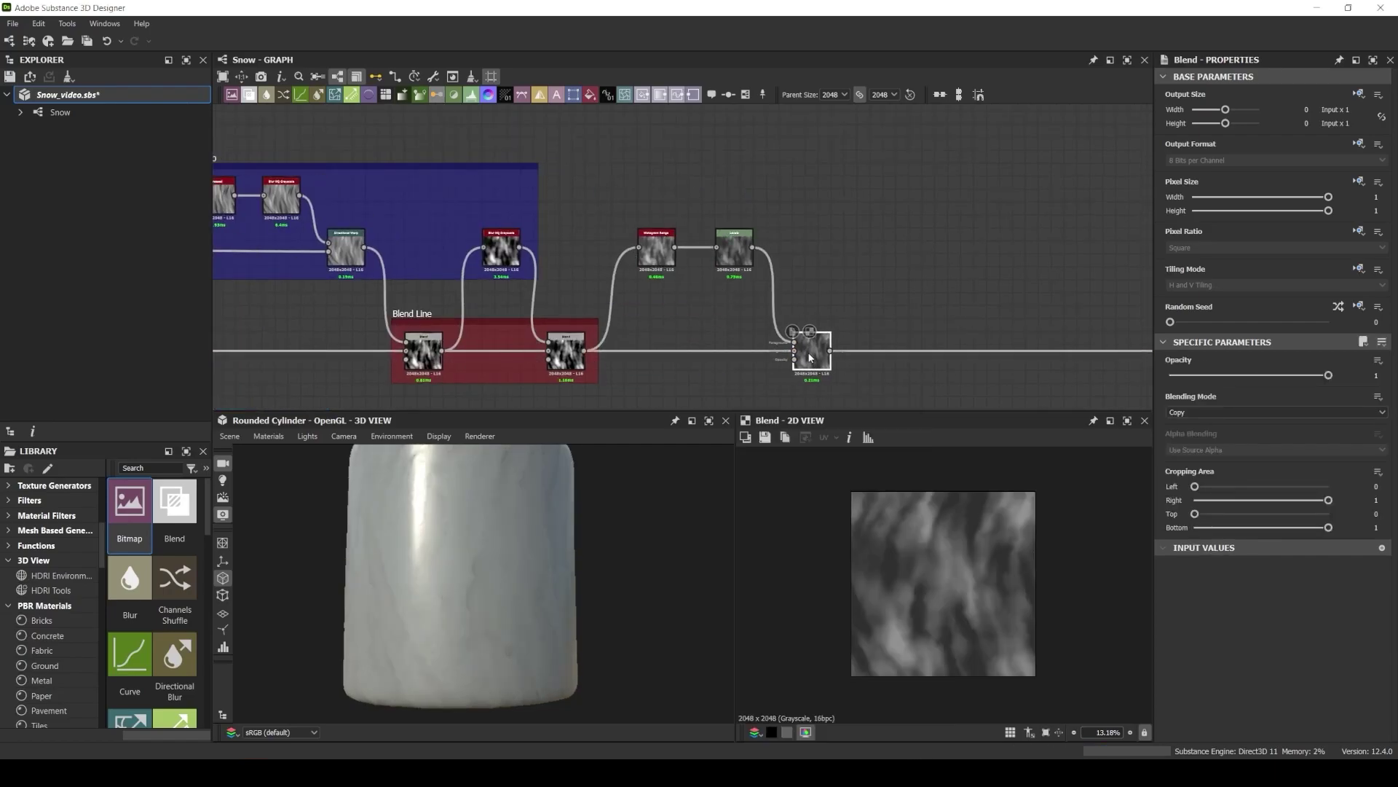
Extend the Blend Line frame past the new Blend and frame the Histogram Range and Levels nodes as Range Adjustment.
{"action": "left_click_drag", "start_coordinate": [599, 365], "coordinate": [1051, 364]}
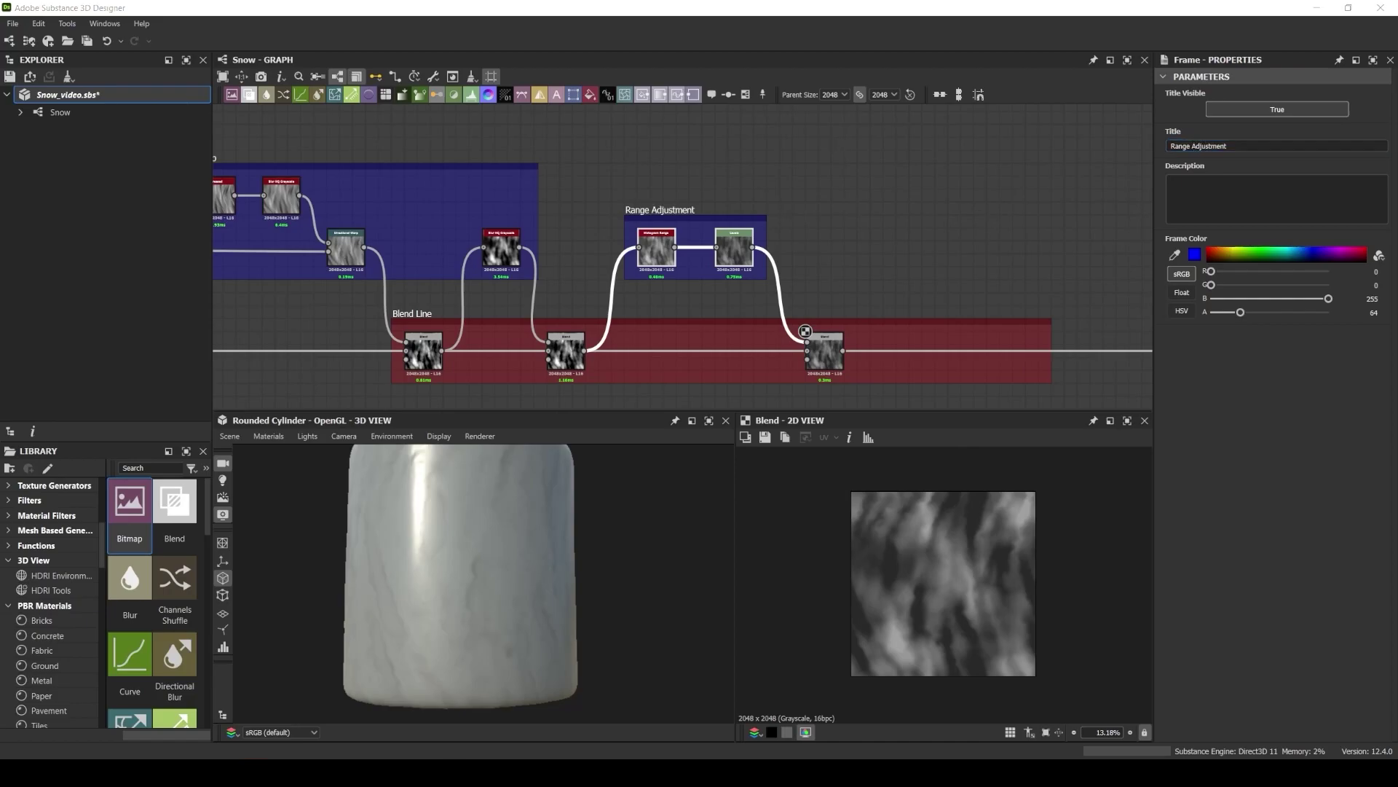
{"action": "middle_click_drag", "start_coordinate": [1052, 343], "coordinate": [819, 325]}
{"action": "left_click_drag", "start_coordinate": [819, 320], "coordinate": [1071, 318]}
Add BnW Spots 1 and BnW Spots 2 noises above the Range Adjustment frame and tweak the first one's parameters.
{"action": "scroll", "coordinate": [1063, 315], "scroll_direction": "down", "scroll_amount": 2}
{"action": "middle_click_drag", "start_coordinate": [735, 166], "coordinate": [722, 217]}
{"action": "key", "text": "space"}
{"action": "type", "text": "bnw spots 1"}
{"action": "key", "text": "Return"}
{"action": "left_click_drag", "start_coordinate": [1171, 681], "coordinate": [1192, 636]}
{"action": "scroll", "coordinate": [1274, 333], "scroll_direction": "down", "scroll_amount": 3}
{"action": "key", "text": "space"}
{"action": "type", "text": "bnw"}
{"action": "key", "text": "Down"}
{"action": "key", "text": "Return"}
{"action": "scroll", "coordinate": [698, 261], "scroll_direction": "up", "scroll_amount": 3}
{"action": "left_click_drag", "start_coordinate": [756, 197], "coordinate": [756, 181]}
Combine the two BnW Spots noises in a Blend and change its blending mode.
{"action": "key", "text": "space"}
{"action": "type", "text": "blend"}
{"action": "key", "text": "Return"}
{"action": "left_click_drag", "start_coordinate": [774, 262], "coordinate": [824, 230]}
{"action": "left_click_drag", "start_coordinate": [773, 169], "coordinate": [824, 221]}
{"action": "left_click", "coordinate": [1238, 412]}
{"action": "left_click", "coordinate": [1231, 455]}
Follow the spots Blend with a Blur HQ Grayscale at minimal intensity and maximum quality.
{"action": "middle_click_drag", "start_coordinate": [921, 291], "coordinate": [788, 315]}
{"action": "left_click_drag", "start_coordinate": [1269, 681], "coordinate": [1170, 681]}
{"action": "left_click_drag", "start_coordinate": [1170, 718], "coordinate": [1328, 717]}
{"action": "scroll", "coordinate": [913, 594], "scroll_direction": "up", "scroll_amount": 5}
{"action": "scroll", "coordinate": [965, 265], "scroll_direction": "down", "scroll_amount": 3}
Frame the spots nodes as Little Specs and blend them into the main line with Multiply at 0.21 opacity.
{"action": "mouse_move", "coordinate": [854, 338]}
{"action": "middle_mouse_down"}
{"action": "mouse_move", "coordinate": [799, 284]}
{"action": "mouse_move", "coordinate": [847, 343]}
{"action": "middle_mouse_up"}
{"action": "left_click_drag", "start_coordinate": [903, 324], "coordinate": [732, 200]}
{"action": "left_click_drag", "start_coordinate": [871, 266], "coordinate": [755, 227]}
{"action": "right_click", "coordinate": [755, 227]}
{"action": "left_click", "coordinate": [808, 364]}
{"action": "left_click", "coordinate": [1213, 144]}
{"action": "type", "text": "Little Spets"}
{"action": "left_click", "coordinate": [834, 262]}
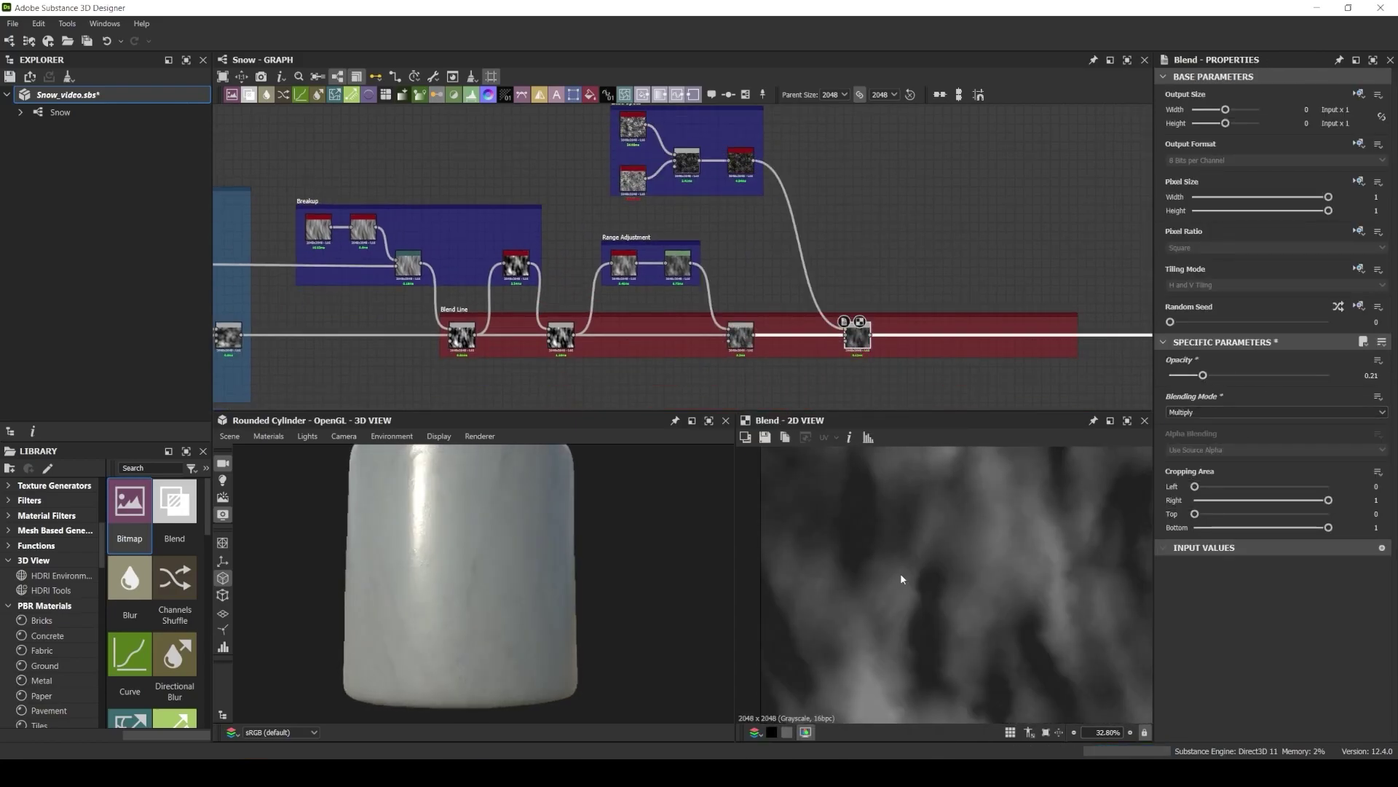
{"action": "scroll", "coordinate": [898, 578], "scroll_direction": "down", "scroll_amount": 3}
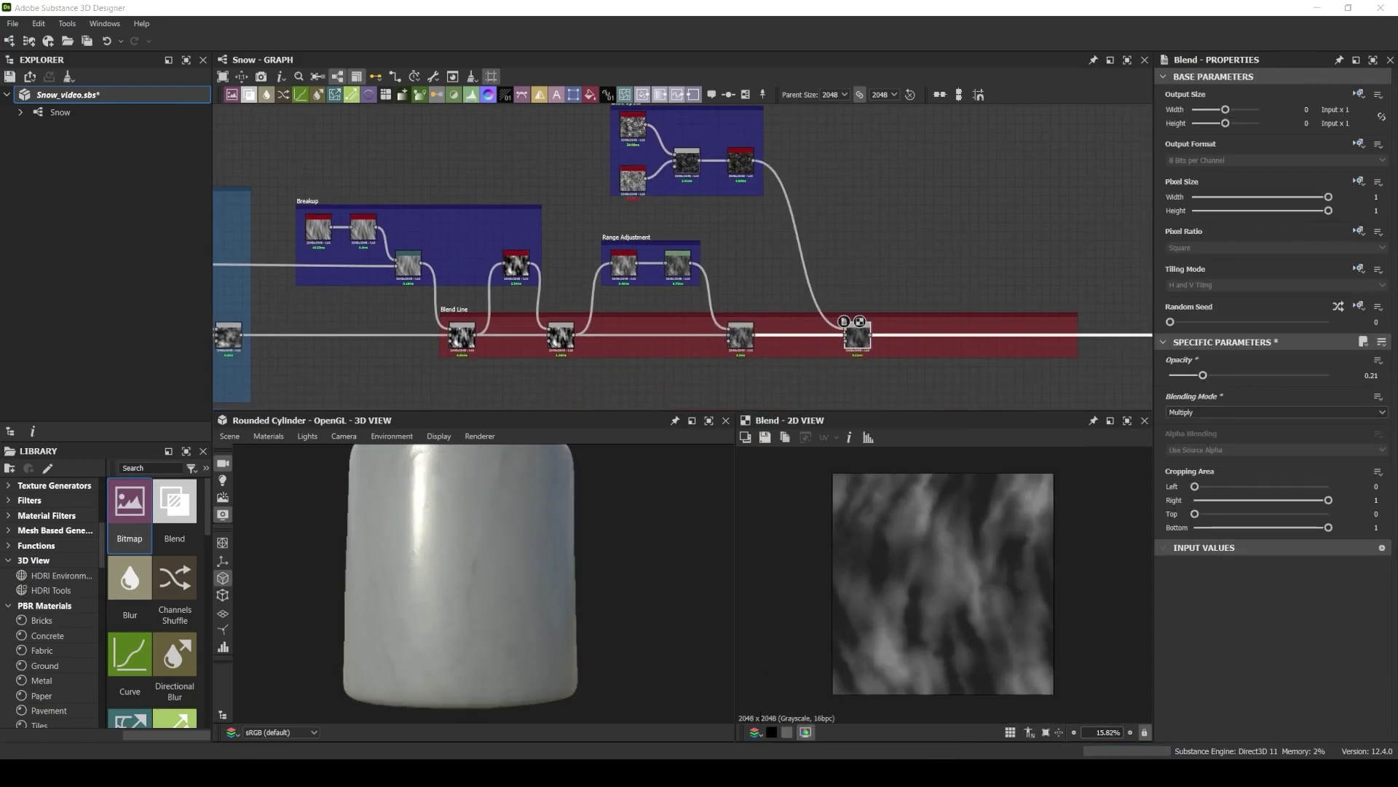
Add a Grunge Map 004 node in the empty area above the Little Specs frame.
{"action": "middle_click_drag", "start_coordinate": [737, 153], "coordinate": [659, 328]}
{"action": "key", "text": "space"}
{"action": "type", "text": "grunge"}
{"action": "key", "text": "Down"}
{"action": "key", "text": "Down"}
{"action": "key", "text": "Down"}
{"action": "key", "text": "Down"}
{"action": "key", "text": "Down"}
{"action": "key", "text": "Down"}
{"action": "key", "text": "Down"}
{"action": "key", "text": "Down"}
{"action": "key", "text": "Down"}
{"action": "key", "text": "Down"}
{"action": "key", "text": "Down"}
{"action": "key", "text": "Down"}
{"action": "key", "text": "Down"}
{"action": "key", "text": "Down"}
{"action": "key", "text": "Down"}
{"action": "key", "text": "Down"}
{"action": "key", "text": "Down"}
{"action": "key", "text": "Down"}
{"action": "key", "text": "Return"}
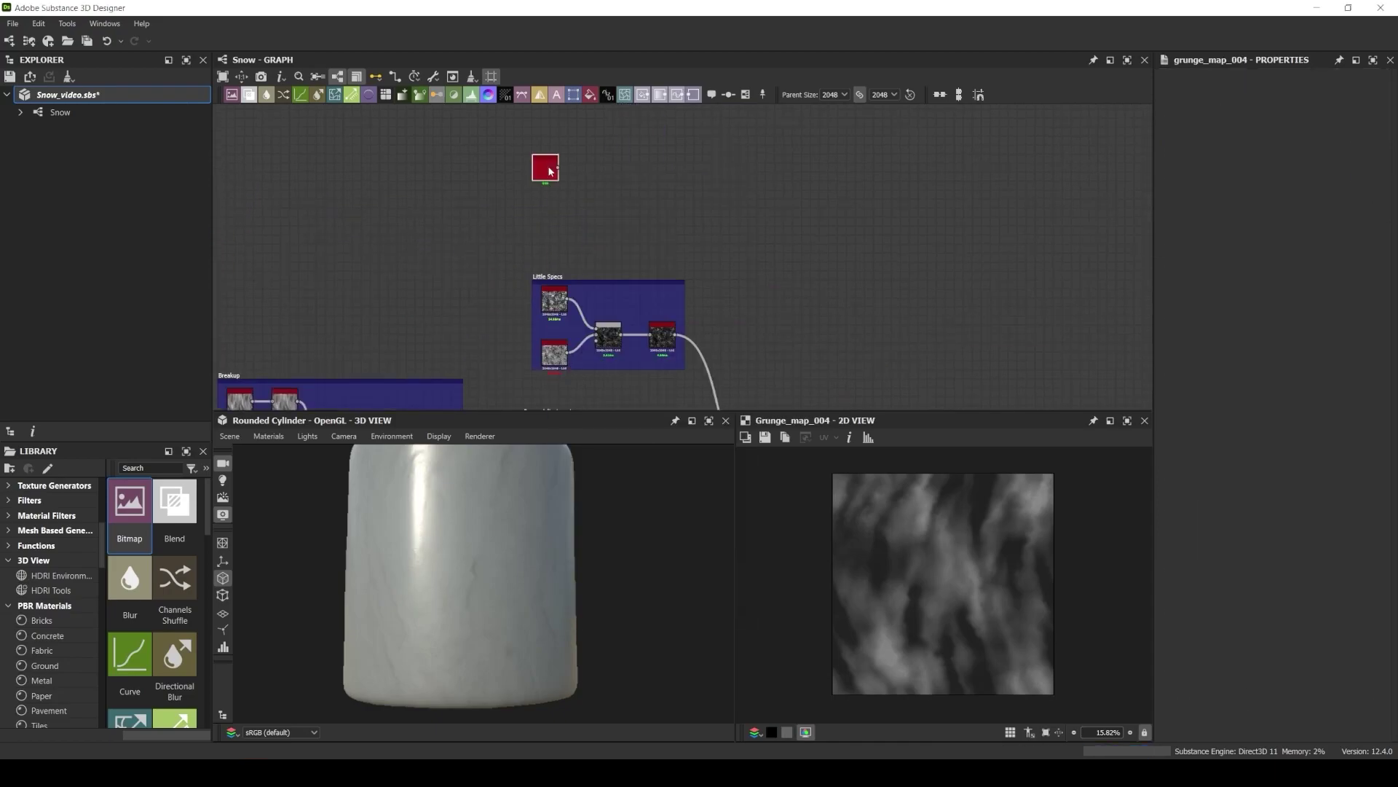
Set the roughness Uniform Color's grayscale output to 122 and adjust the 3D preview's material.
{"action": "scroll", "coordinate": [429, 541], "scroll_direction": "down", "scroll_amount": 2}
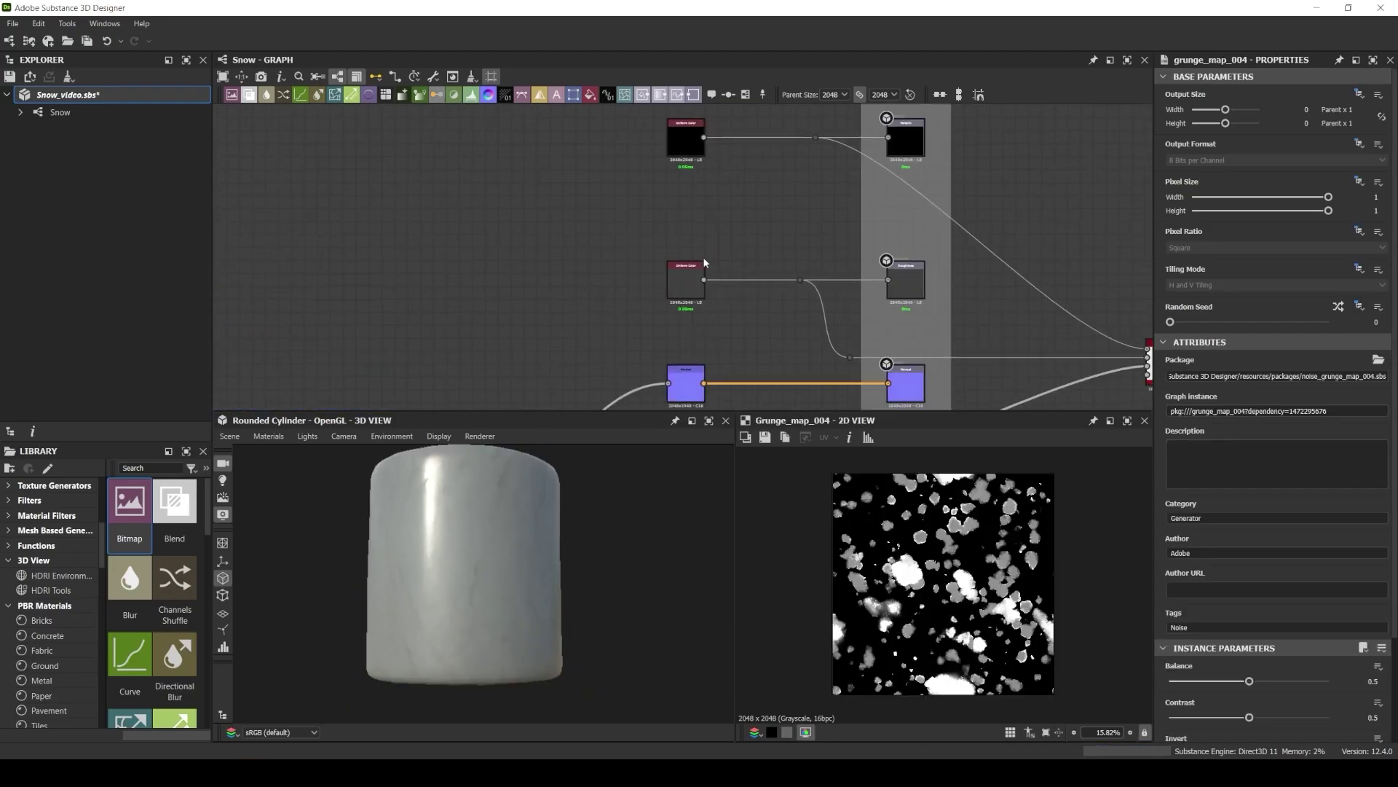
{"action": "left_click_drag", "start_coordinate": [1267, 432], "coordinate": [1284, 433]}
{"action": "scroll", "coordinate": [512, 509], "scroll_direction": "up", "scroll_amount": 5}
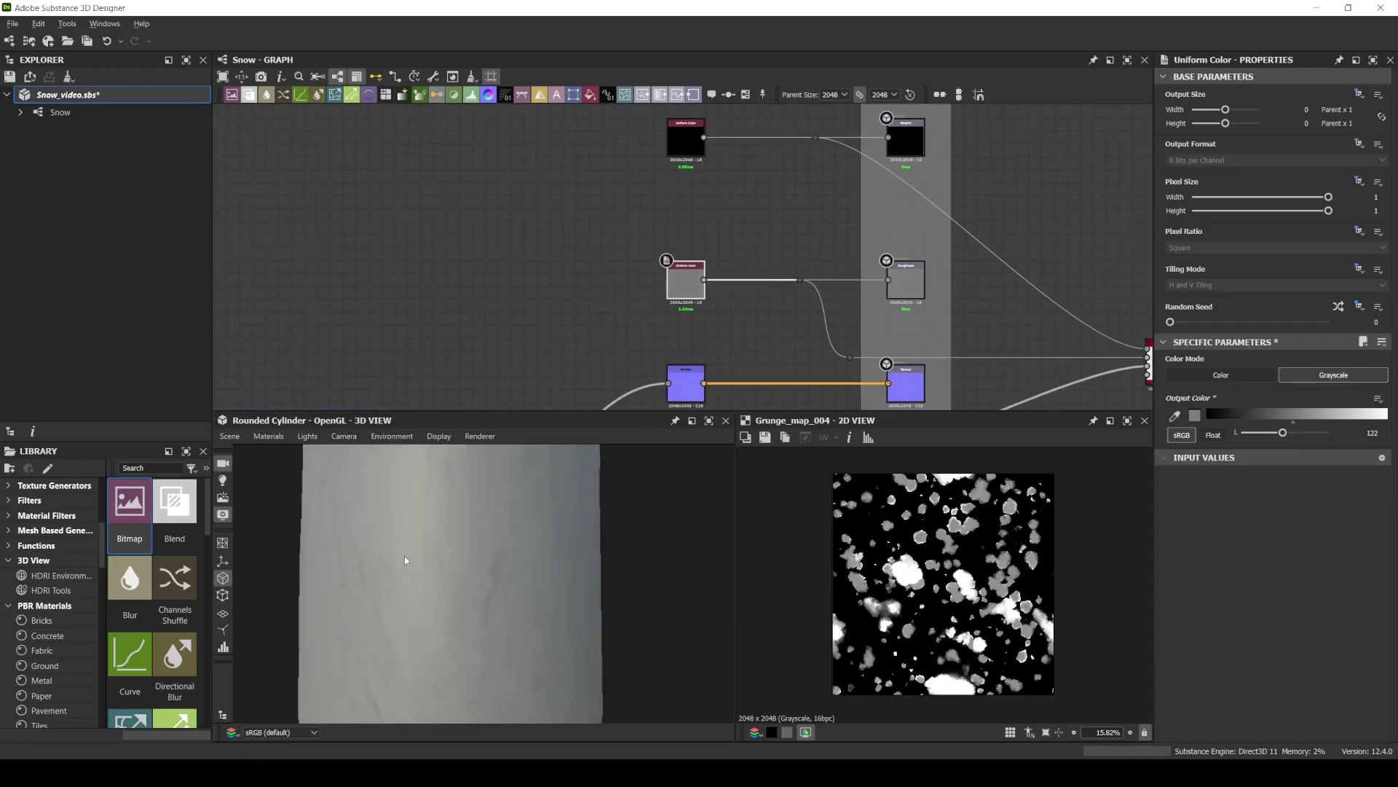
{"action": "left_click", "coordinate": [269, 435]}
{"action": "left_click", "coordinate": [283, 452]}
{"action": "scroll", "coordinate": [560, 573], "scroll_direction": "down", "scroll_amount": 5}
Add a Clouds 2 noise below Grunge Map 004 and set its random seed to 3.
{"action": "left_click", "coordinate": [517, 197]}
{"action": "key", "text": "f"}
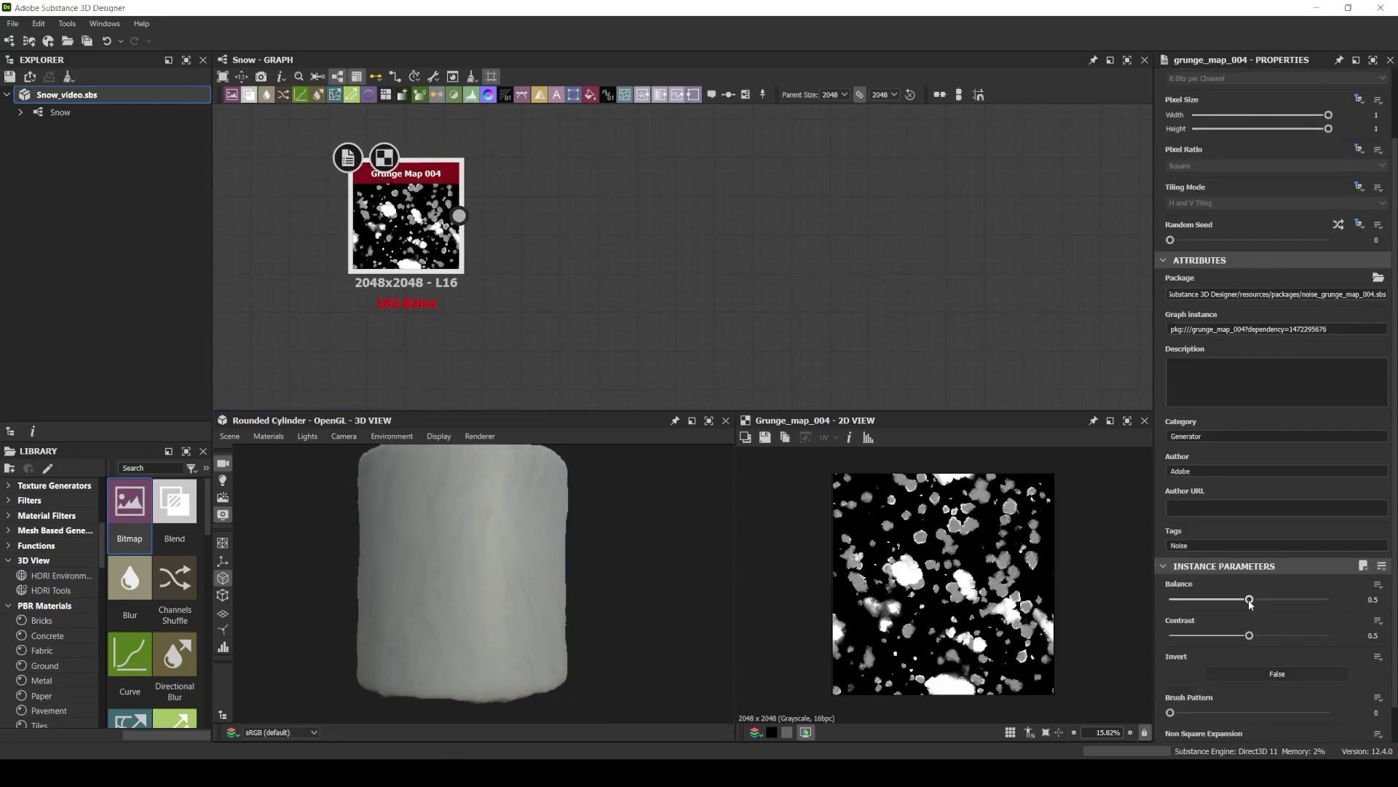
{"action": "middle_click_drag", "start_coordinate": [369, 374], "coordinate": [507, 328]}
{"action": "scroll", "coordinate": [509, 328], "scroll_direction": "down", "scroll_amount": 2}
{"action": "key", "text": "space"}
{"action": "type", "text": "cloud"}
{"action": "left_click", "coordinate": [546, 375]}
{"action": "left_click_drag", "start_coordinate": [511, 330], "coordinate": [539, 356]}
{"action": "left_click_drag", "start_coordinate": [1171, 277], "coordinate": [1217, 277]}
Distort Grunge Map 004 by Clouds 2 through a Slope Blur Grayscale with 32 samples, intensity 1.3 and mode Min.
{"action": "left_click_drag", "start_coordinate": [563, 219], "coordinate": [741, 277]}
{"action": "type", "text": "slo"}
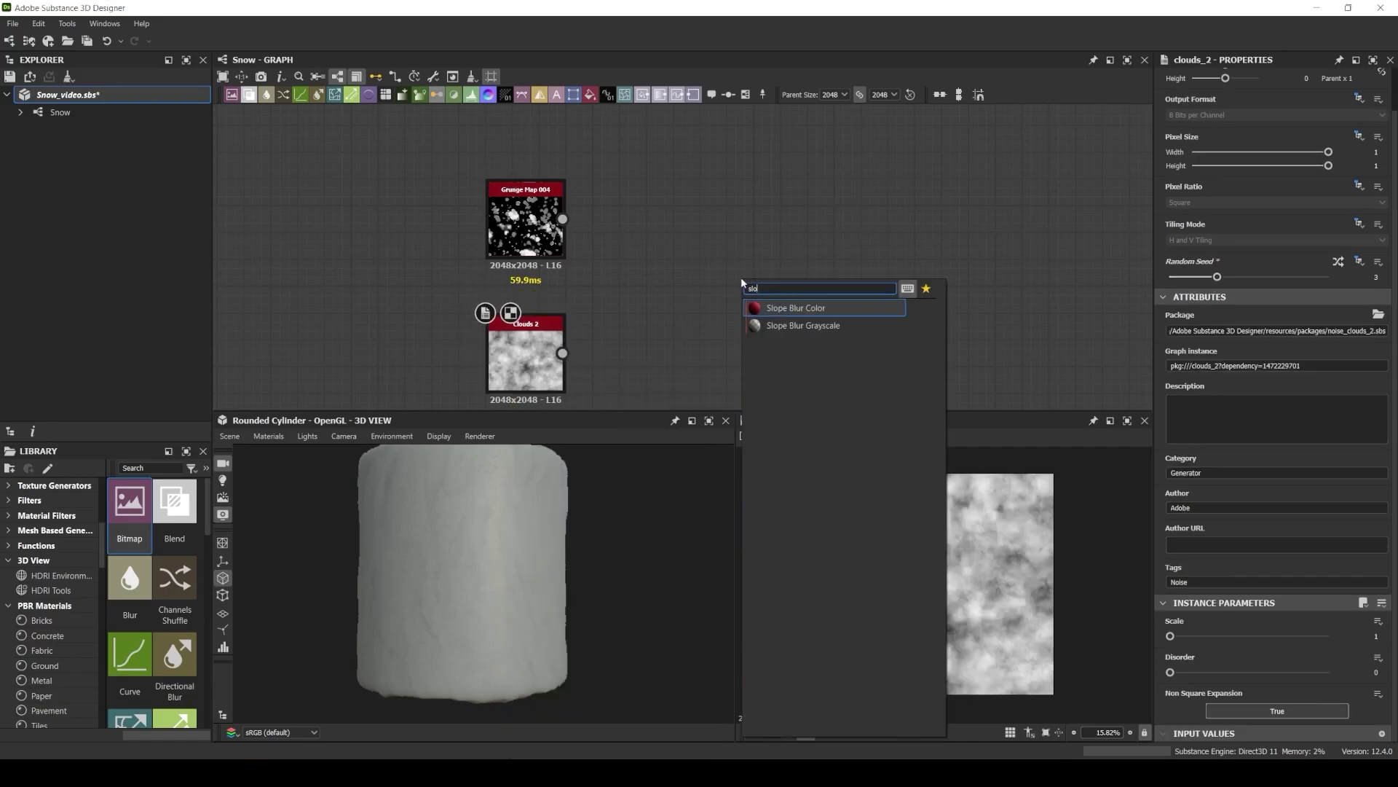
{"action": "left_click", "coordinate": [806, 325]}
{"action": "left_click_drag", "start_coordinate": [562, 353], "coordinate": [703, 281]}
{"action": "left_click_drag", "start_coordinate": [1209, 639], "coordinate": [1329, 640]}
{"action": "left_click", "coordinate": [1212, 713]}
{"action": "left_click", "coordinate": [1212, 732]}
{"action": "left_click_drag", "start_coordinate": [1268, 675], "coordinate": [1181, 676]}
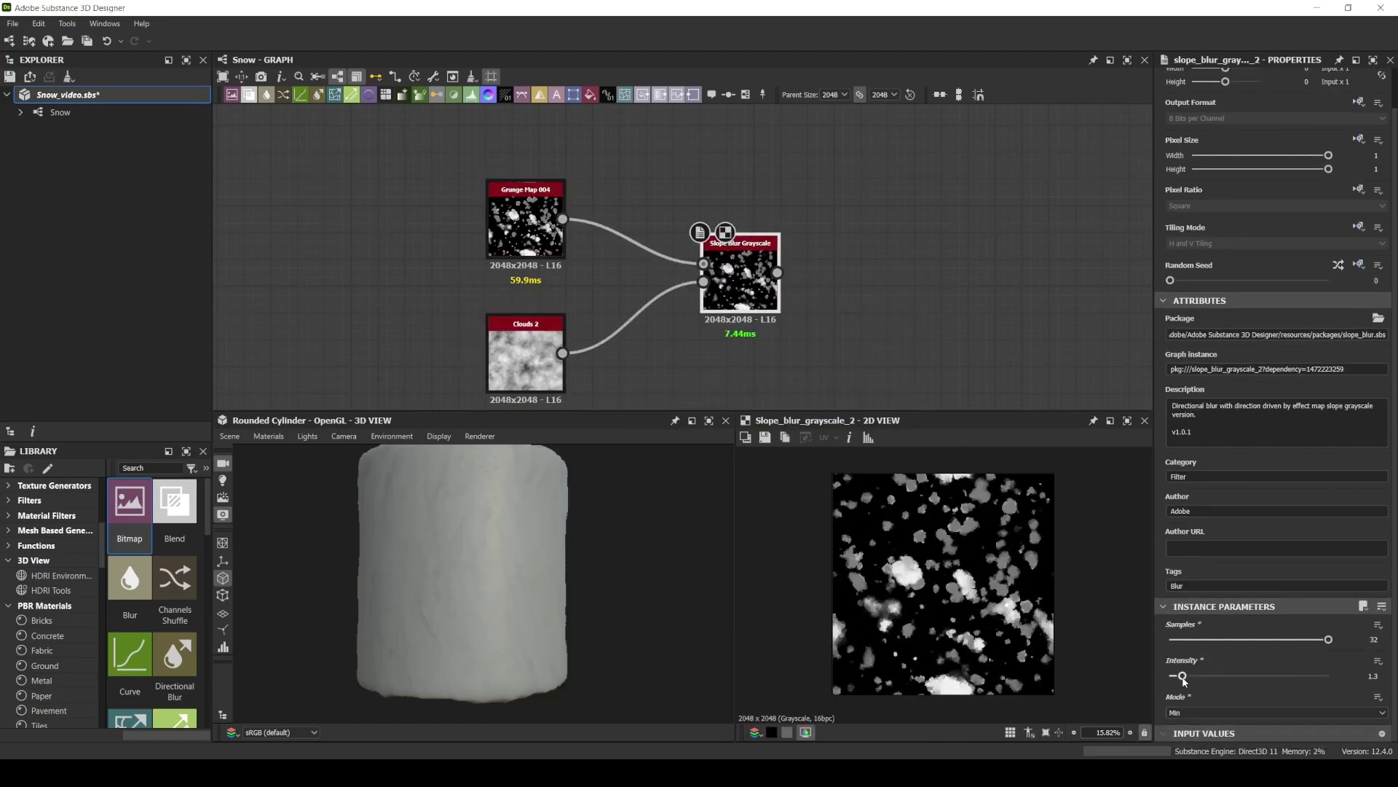
Add a Directional Warp after the Slope Blur Grayscale, driven by a Gaussian Noise, and raise its intensity.
{"action": "left_click_drag", "start_coordinate": [777, 273], "coordinate": [888, 274]}
{"action": "type", "text": "dir"}
{"action": "left_click", "coordinate": [947, 321]}
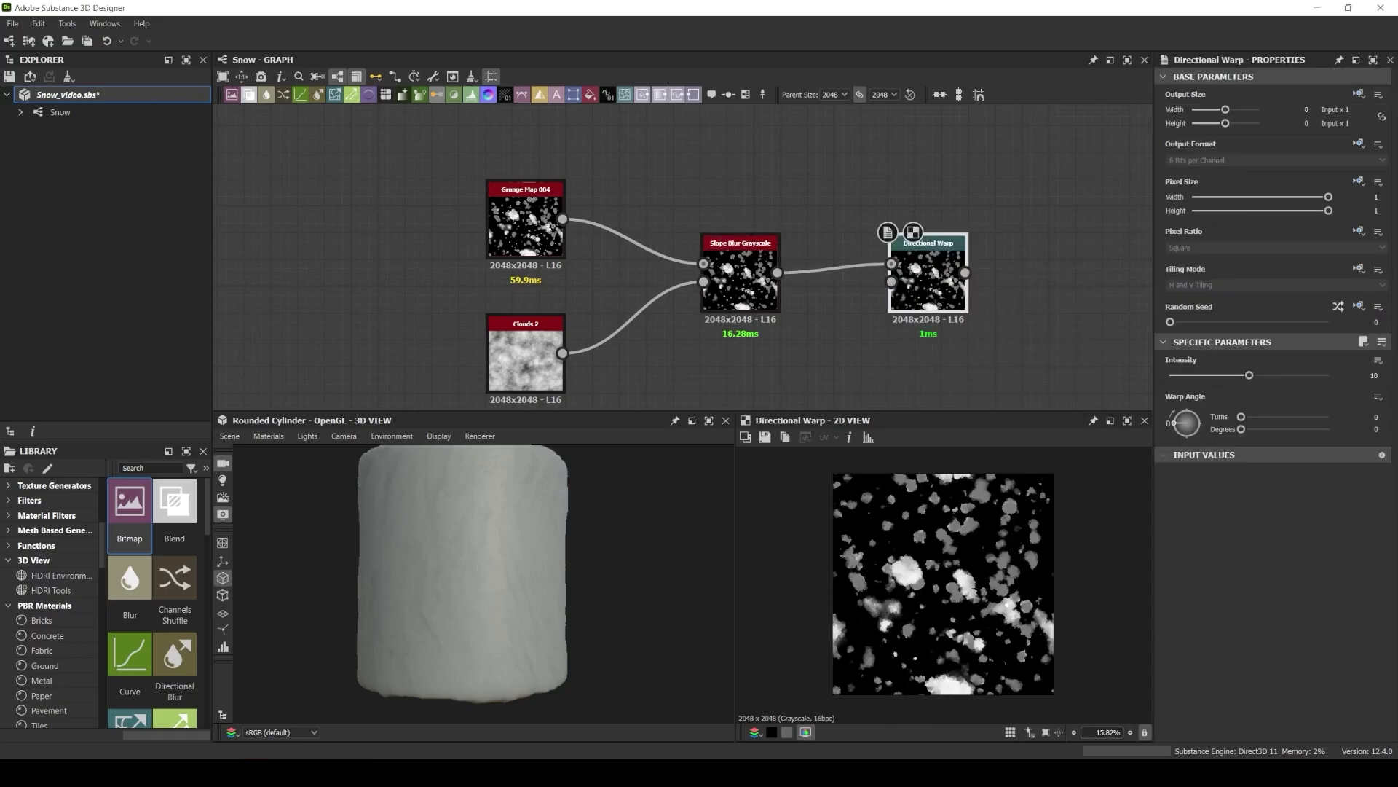
{"action": "middle_click_drag", "start_coordinate": [841, 381], "coordinate": [886, 322]}
{"action": "key", "text": "space"}
{"action": "type", "text": "gau"}
{"action": "left_click", "coordinate": [936, 351]}
{"action": "left_click_drag", "start_coordinate": [892, 328], "coordinate": [785, 354]}
{"action": "left_click_drag", "start_coordinate": [821, 347], "coordinate": [935, 222]}
{"action": "double_click", "coordinate": [960, 224]}
{"action": "left_click_drag", "start_coordinate": [1248, 375], "coordinate": [1279, 386]}
Add a Levels node after the grunge's Directional Warp and lower its output white point.
{"action": "left_click_drag", "start_coordinate": [1010, 213], "coordinate": [1047, 214]}
{"action": "type", "text": "lev"}
{"action": "key", "text": "Return"}
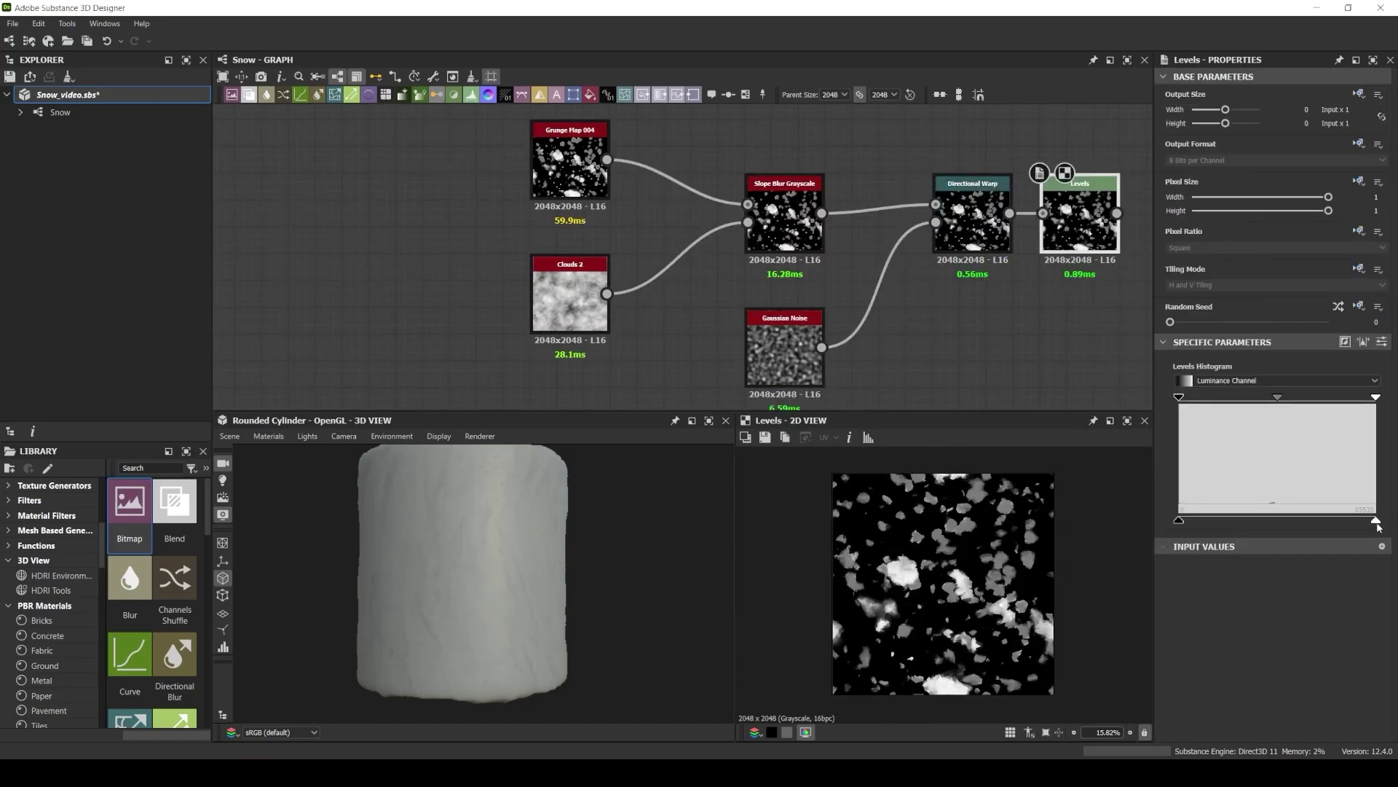
{"action": "left_click_drag", "start_coordinate": [1375, 520], "coordinate": [1319, 521]}
Add a BnW Spots 3 noise above the grunge's Levels node and adjust its parameters.
{"action": "scroll", "coordinate": [455, 393], "scroll_direction": "down", "scroll_amount": 3}
{"action": "key", "text": "space"}
{"action": "type", "text": "bnw"}
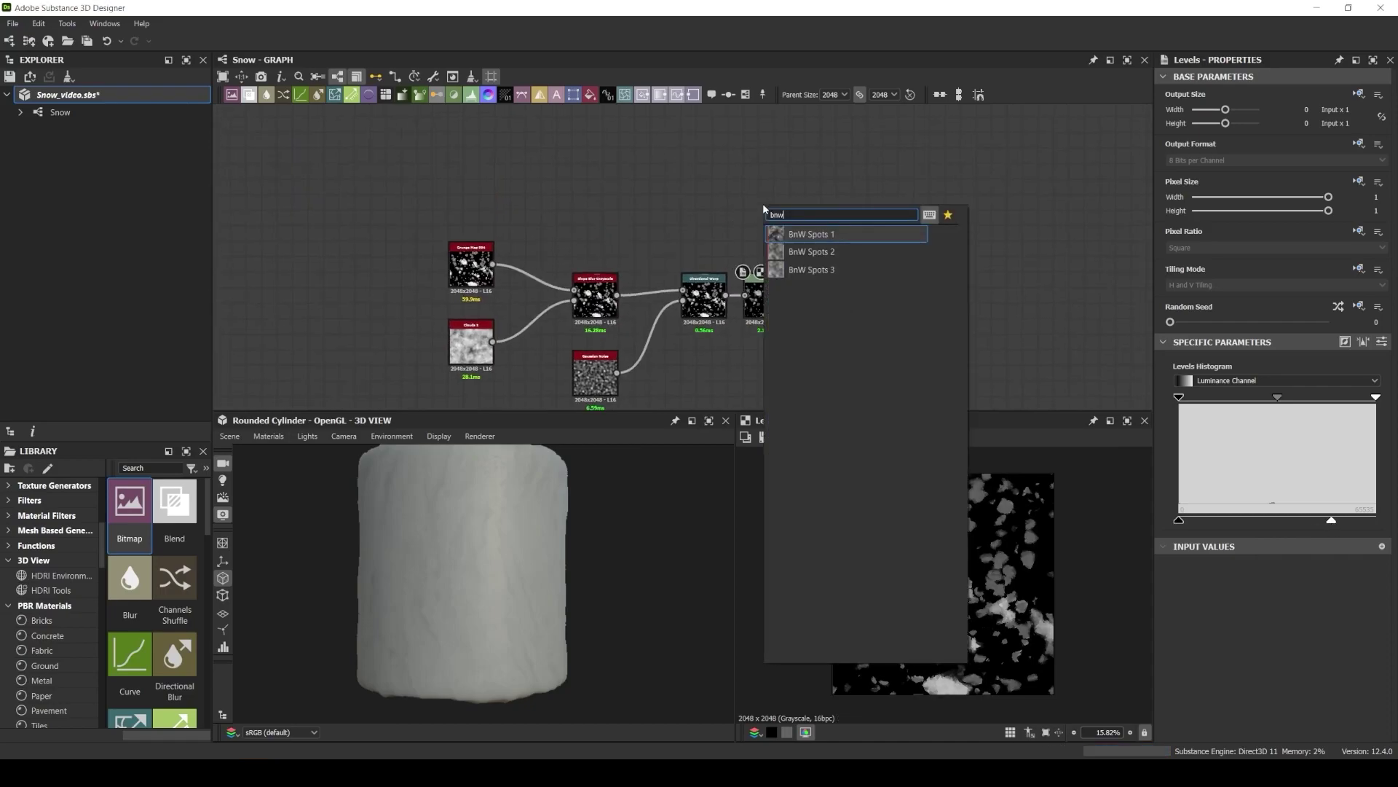
{"action": "left_click", "coordinate": [811, 269]}
{"action": "scroll", "coordinate": [762, 214], "scroll_direction": "up", "scroll_amount": 2}
{"action": "scroll", "coordinate": [1212, 648], "scroll_direction": "down", "scroll_amount": 2}
{"action": "left_click_drag", "start_coordinate": [1170, 636], "coordinate": [1252, 673]}
Blend BnW Spots 3 as foreground over the grunge's Levels result, change the blending mode and slightly lower the opacity.
{"action": "type", "text": "ble"}
{"action": "key", "text": "Return"}
{"action": "left_click_drag", "start_coordinate": [798, 335], "coordinate": [914, 278]}
{"action": "left_click_drag", "start_coordinate": [798, 200], "coordinate": [893, 253]}
{"action": "left_click", "coordinate": [1277, 412]}
{"action": "left_click", "coordinate": [1253, 466]}
{"action": "scroll", "coordinate": [909, 575], "scroll_direction": "up", "scroll_amount": 9}
{"action": "left_click_drag", "start_coordinate": [1328, 375], "coordinate": [1298, 376]}
{"action": "scroll", "coordinate": [885, 244], "scroll_direction": "down", "scroll_amount": 7}
{"action": "scroll", "coordinate": [895, 246], "scroll_direction": "up", "scroll_amount": 7}
Add a Blur HQ Grayscale with low intensity after the grunge Blend, followed by an Invert Grayscale.
{"action": "left_click_drag", "start_coordinate": [926, 260], "coordinate": [997, 264]}
{"action": "type", "text": "blu"}
{"action": "key", "text": "Down"}
{"action": "key", "text": "Return"}
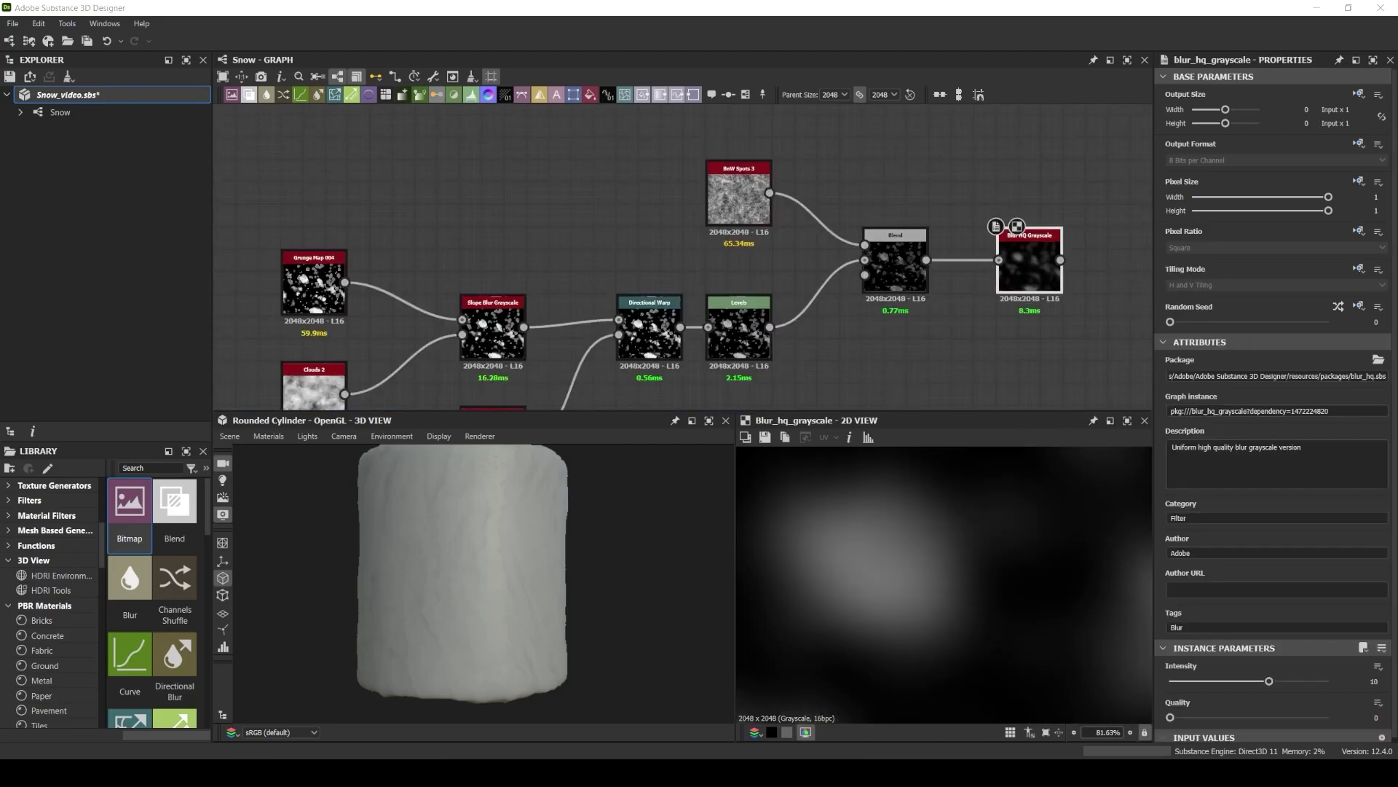
{"action": "left_click_drag", "start_coordinate": [1269, 677], "coordinate": [1179, 678]}
{"action": "left_click_drag", "start_coordinate": [771, 238], "coordinate": [847, 241]}
{"action": "type", "text": "inv"}
{"action": "key", "text": "Return"}
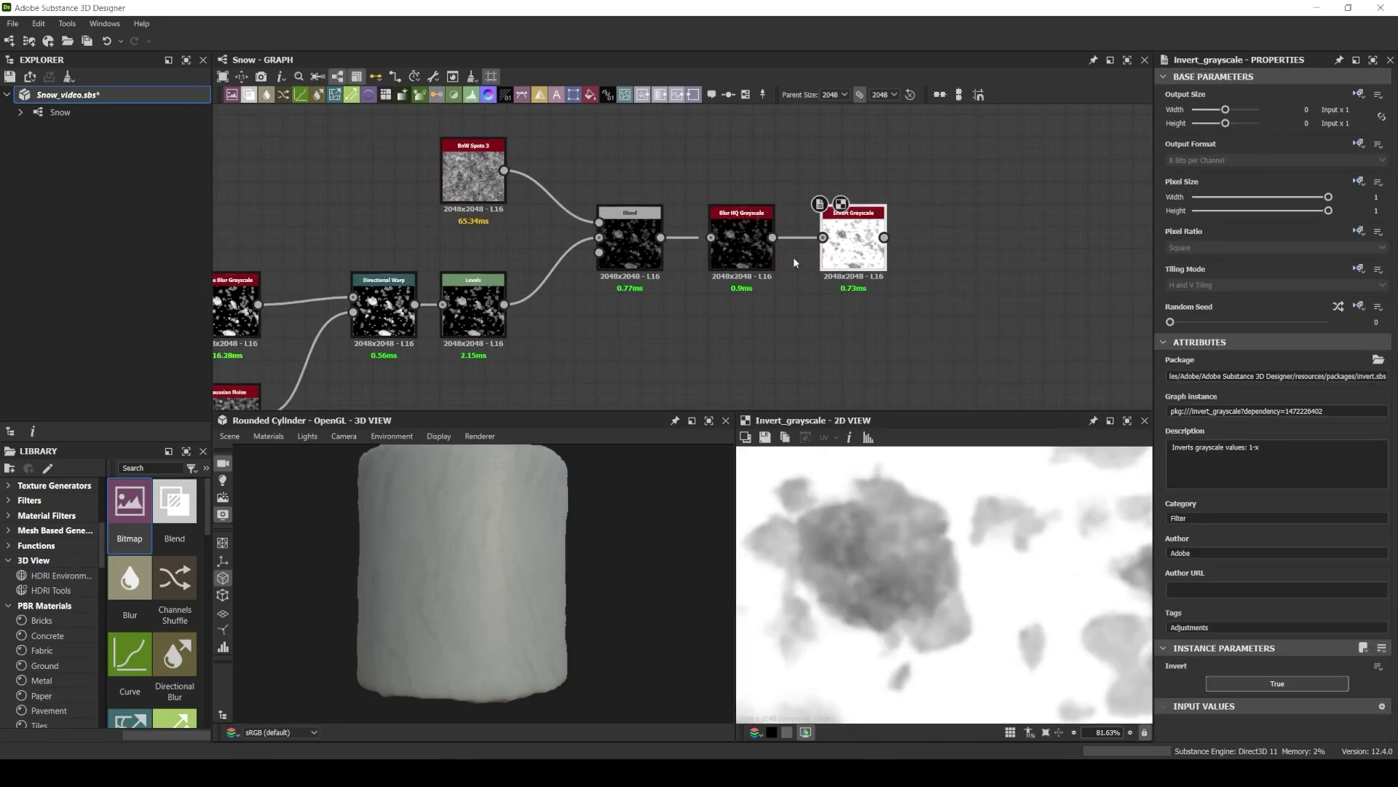
Frame the whole grunge node chain above Little Specs and title the frame Big Specs.
{"action": "scroll", "coordinate": [839, 204], "scroll_direction": "down", "scroll_amount": 7}
{"action": "left_click_drag", "start_coordinate": [469, 165], "coordinate": [867, 291]}
{"action": "right_click", "coordinate": [852, 218]}
{"action": "left_click", "coordinate": [905, 309]}
{"action": "left_click", "coordinate": [1196, 145]}
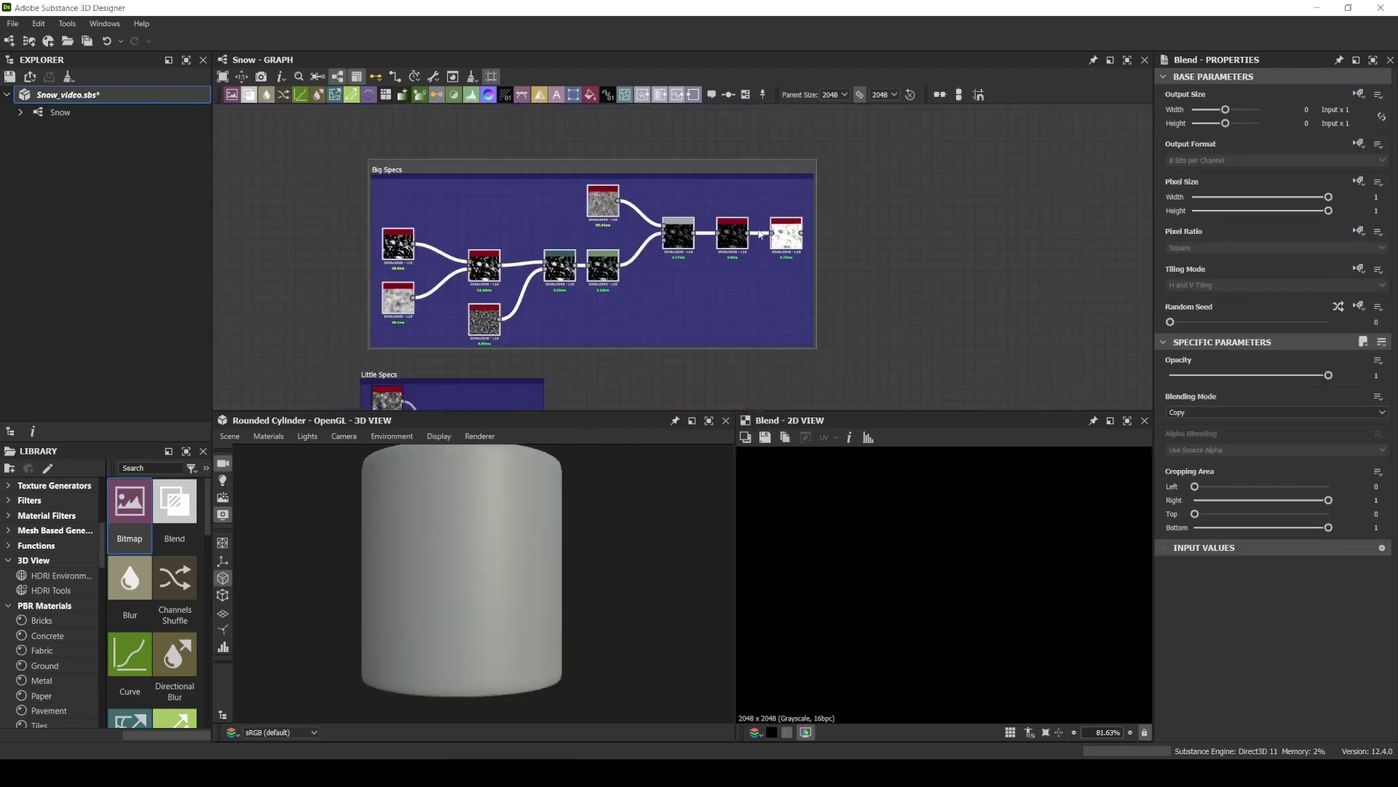
Set the Blend that brings in Big Specs to Add (Linear Dodge) and lower its opacity to 0.16.
{"action": "scroll", "coordinate": [630, 282], "scroll_direction": "down", "scroll_amount": 2}
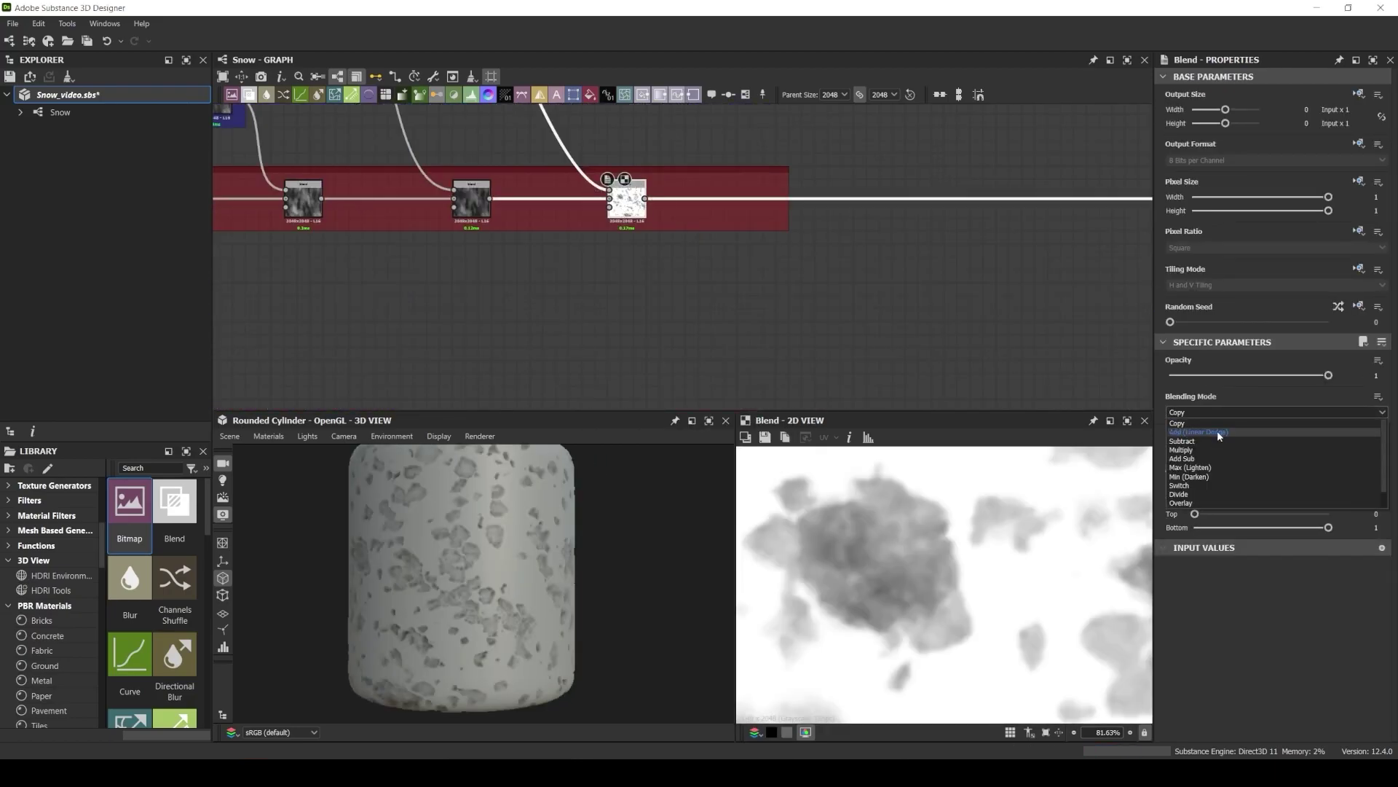
{"action": "left_click", "coordinate": [1194, 431]}
{"action": "mouse_move", "coordinate": [1328, 375]}
{"action": "left_mouse_down"}
{"action": "mouse_move", "coordinate": [1195, 375]}
{"action": "mouse_move", "coordinate": [1208, 375]}
{"action": "left_mouse_up"}
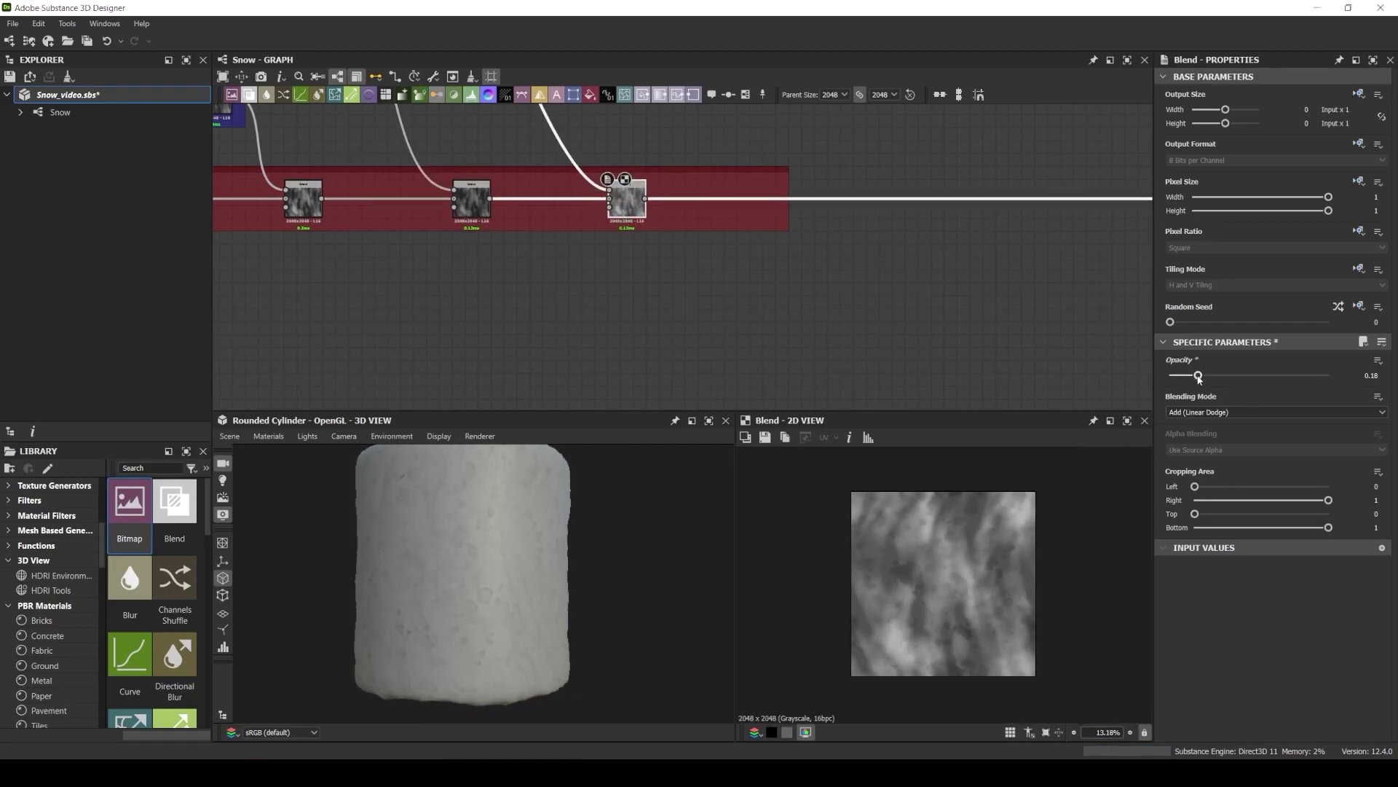
{"action": "scroll", "coordinate": [443, 556], "scroll_direction": "up", "scroll_amount": 3}
{"action": "scroll", "coordinate": [443, 556], "scroll_direction": "down", "scroll_amount": 4}
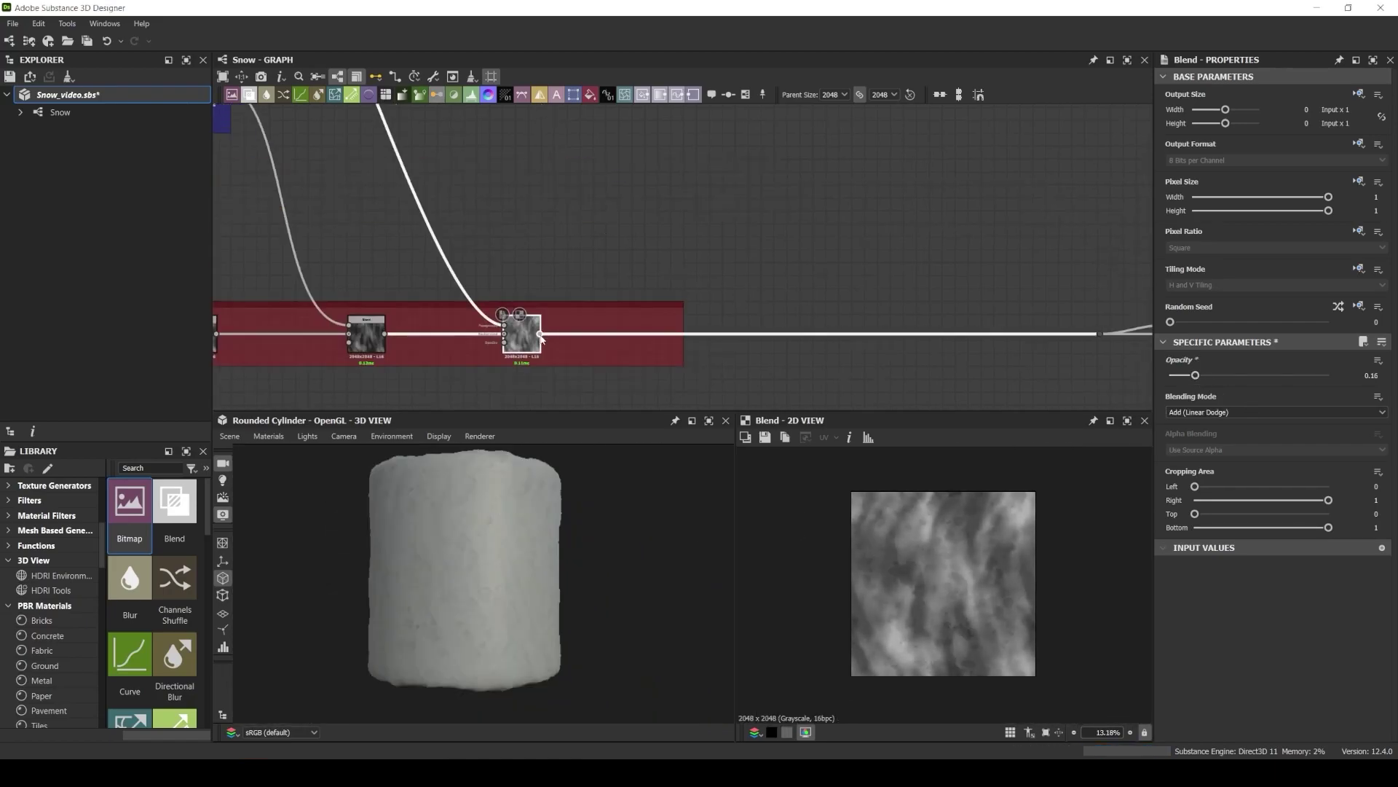
Branch the Big Specs Blend through Auto Levels and two Histogram Scans, setting the second scan to position 0.86 and contrast 0.46.
{"action": "left_click", "coordinate": [621, 229]}
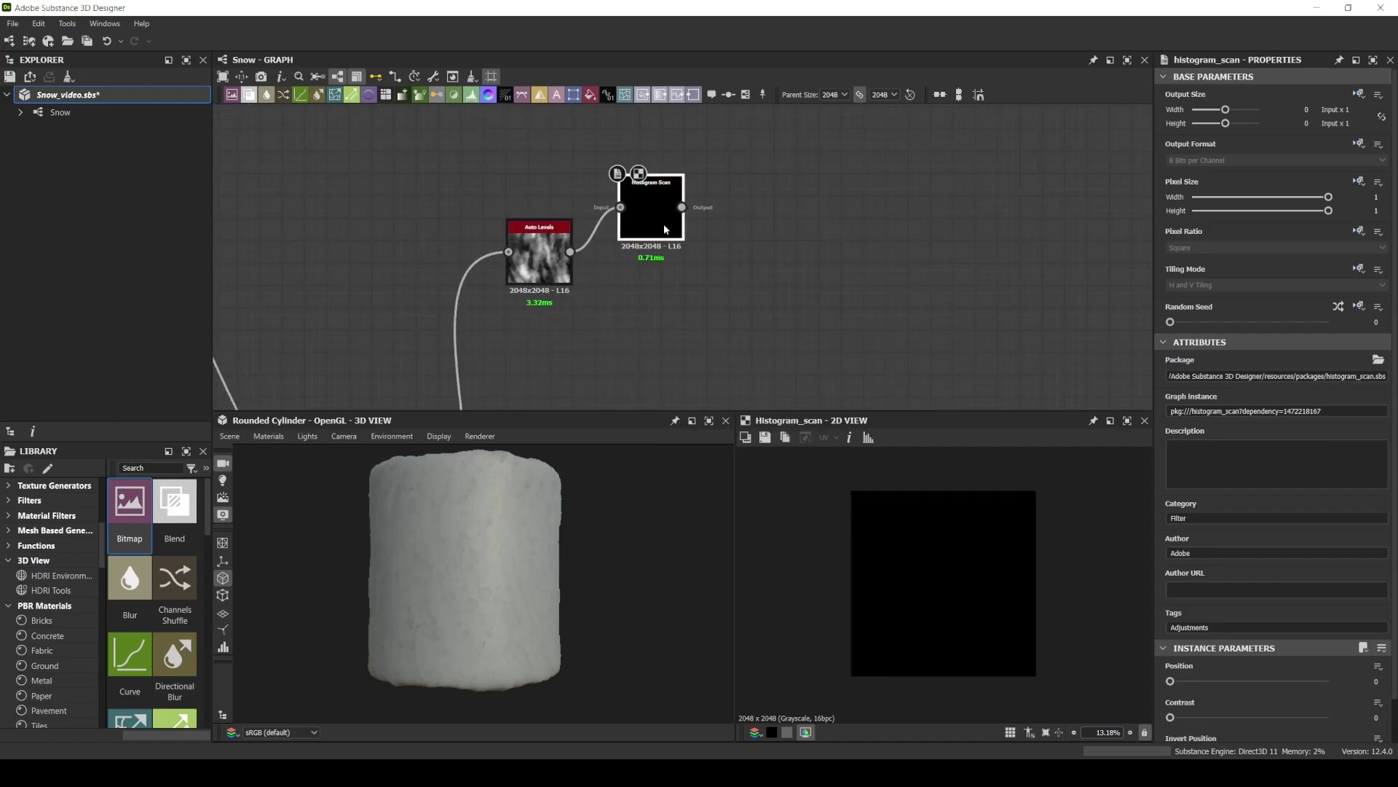
{"action": "scroll", "coordinate": [1274, 437], "scroll_direction": "down", "scroll_amount": 1}
{"action": "left_click_drag", "start_coordinate": [1171, 636], "coordinate": [1218, 641]}
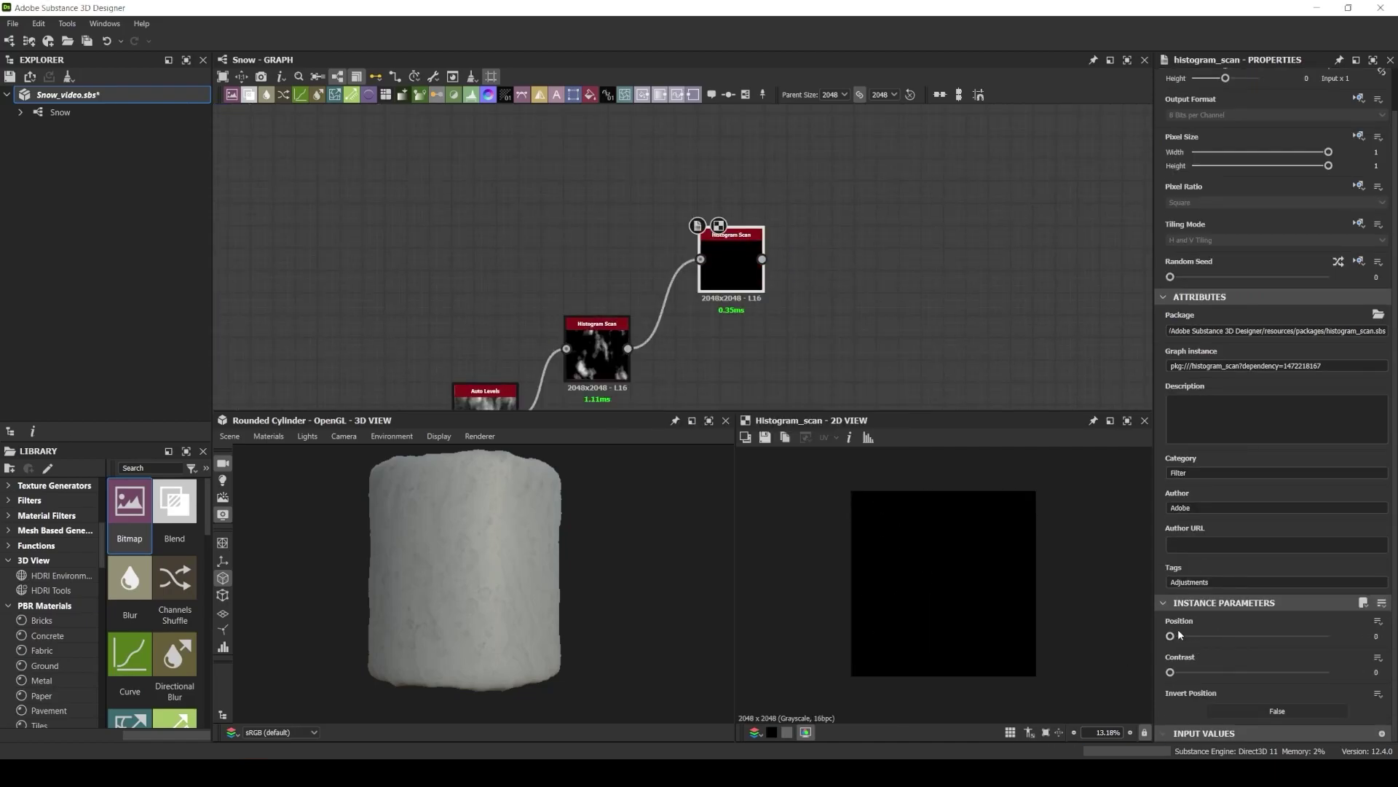
{"action": "left_click_drag", "start_coordinate": [1171, 635], "coordinate": [1305, 636]}
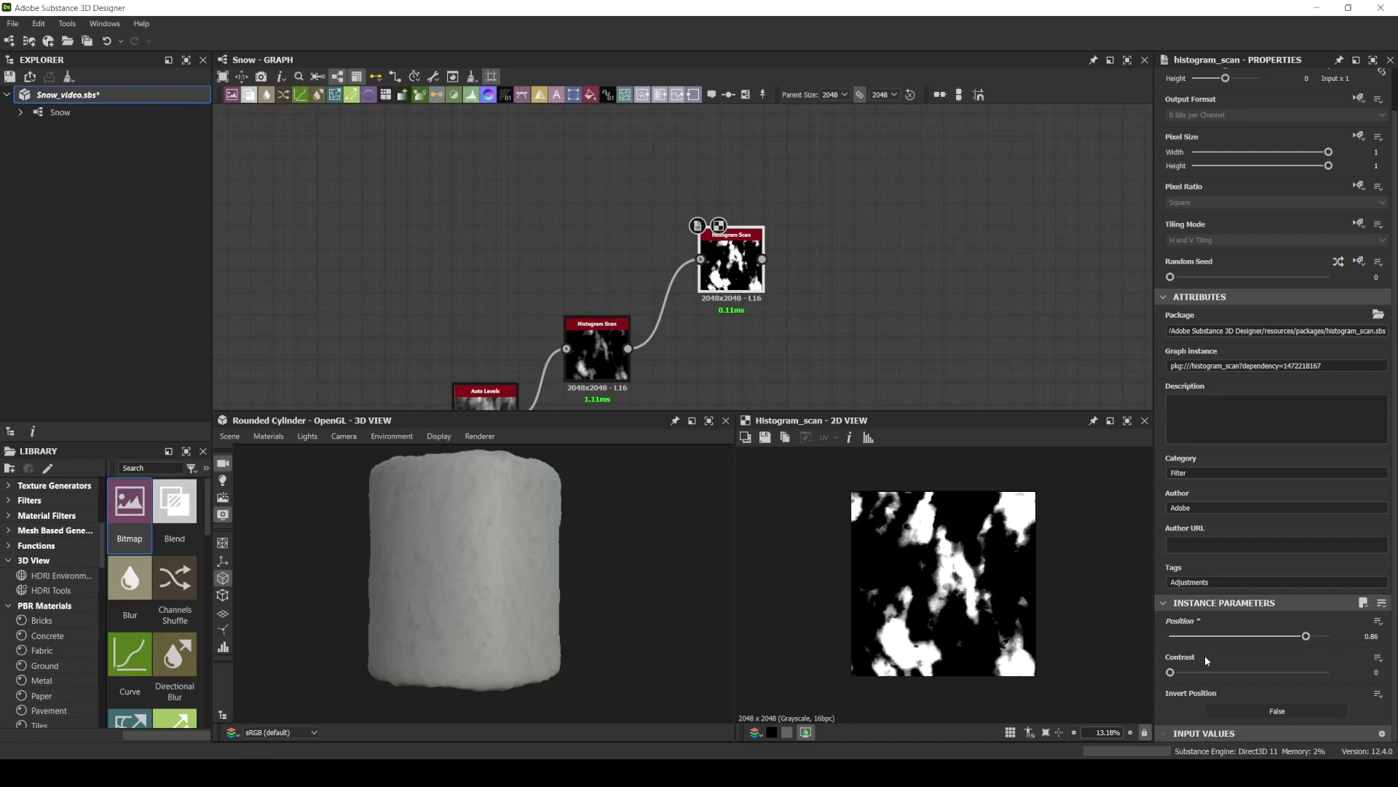
Add a Non Uniform Blur Grayscale after the second Histogram Scan, with the scan feeding both inputs and intensity about 12.23.
{"action": "left_click_drag", "start_coordinate": [762, 259], "coordinate": [868, 220]}
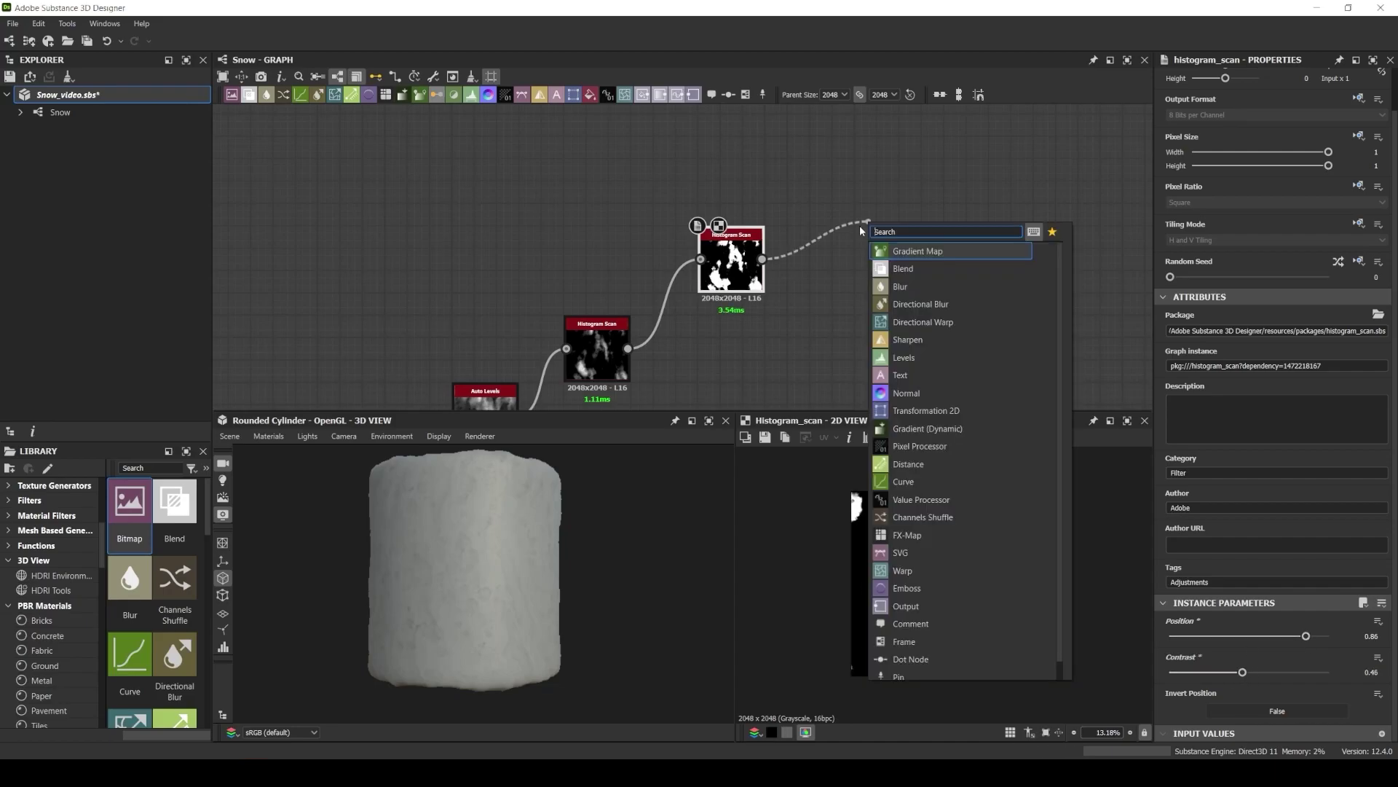
{"action": "type", "text": "non"}
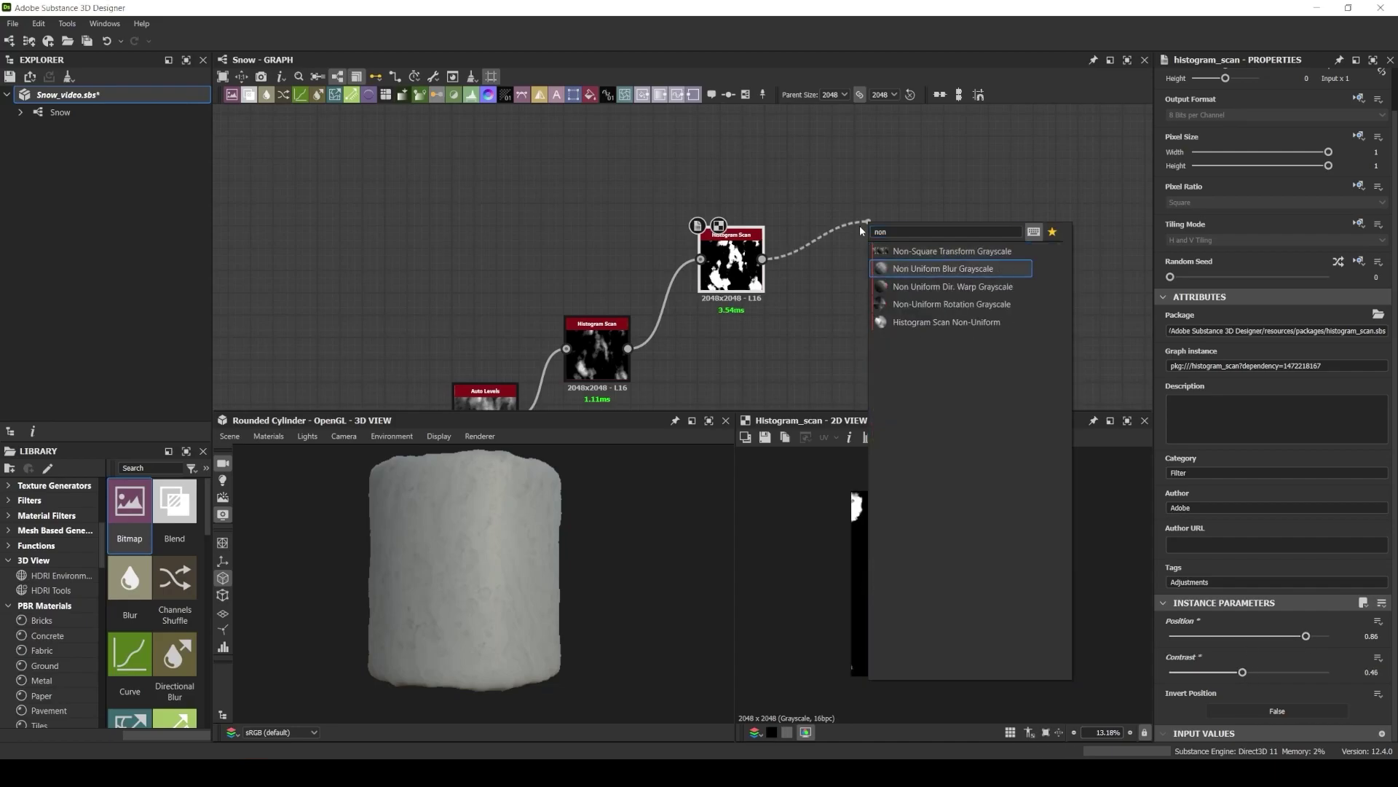
{"action": "left_click", "coordinate": [893, 272]}
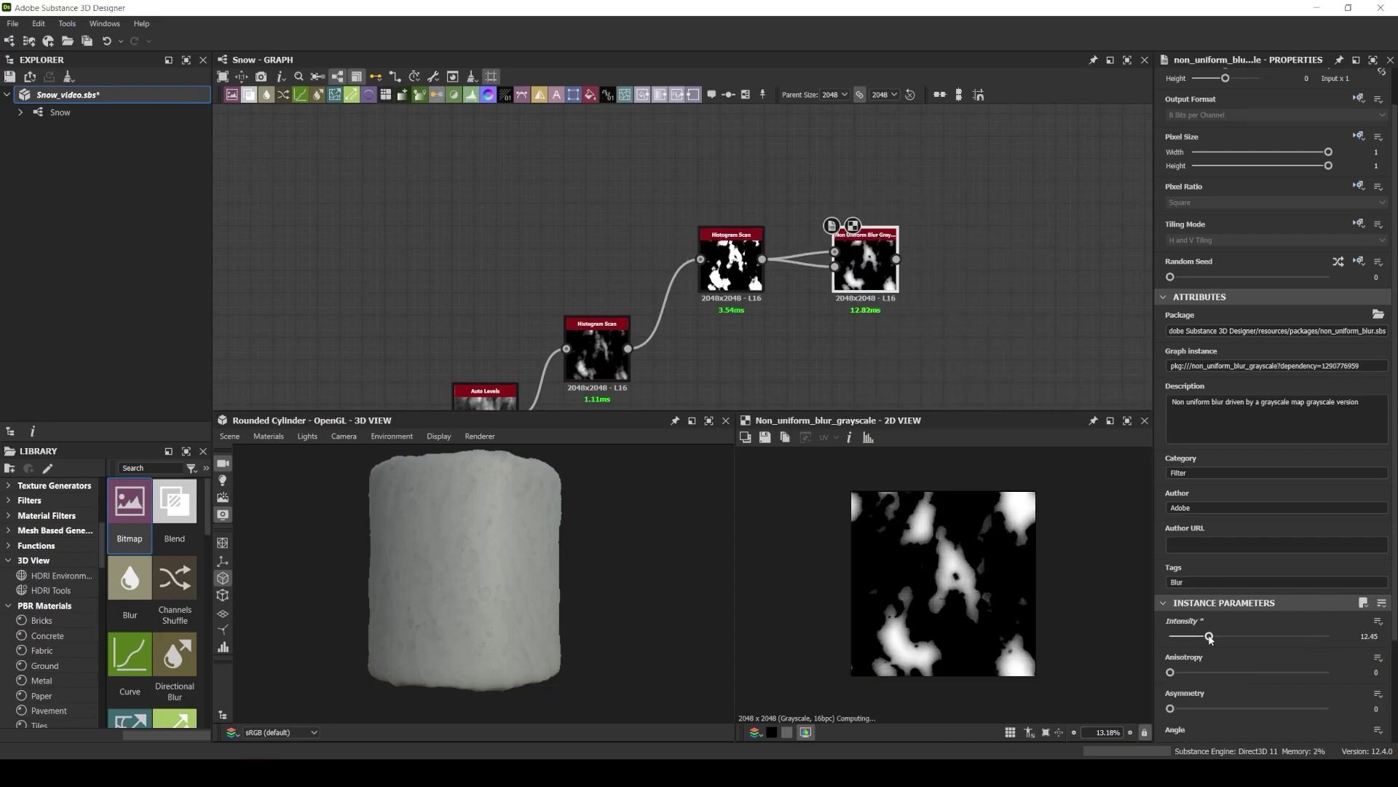
{"action": "left_click_drag", "start_coordinate": [1210, 639], "coordinate": [1208, 639]}
{"action": "scroll", "coordinate": [1198, 640], "scroll_direction": "down", "scroll_amount": 2}
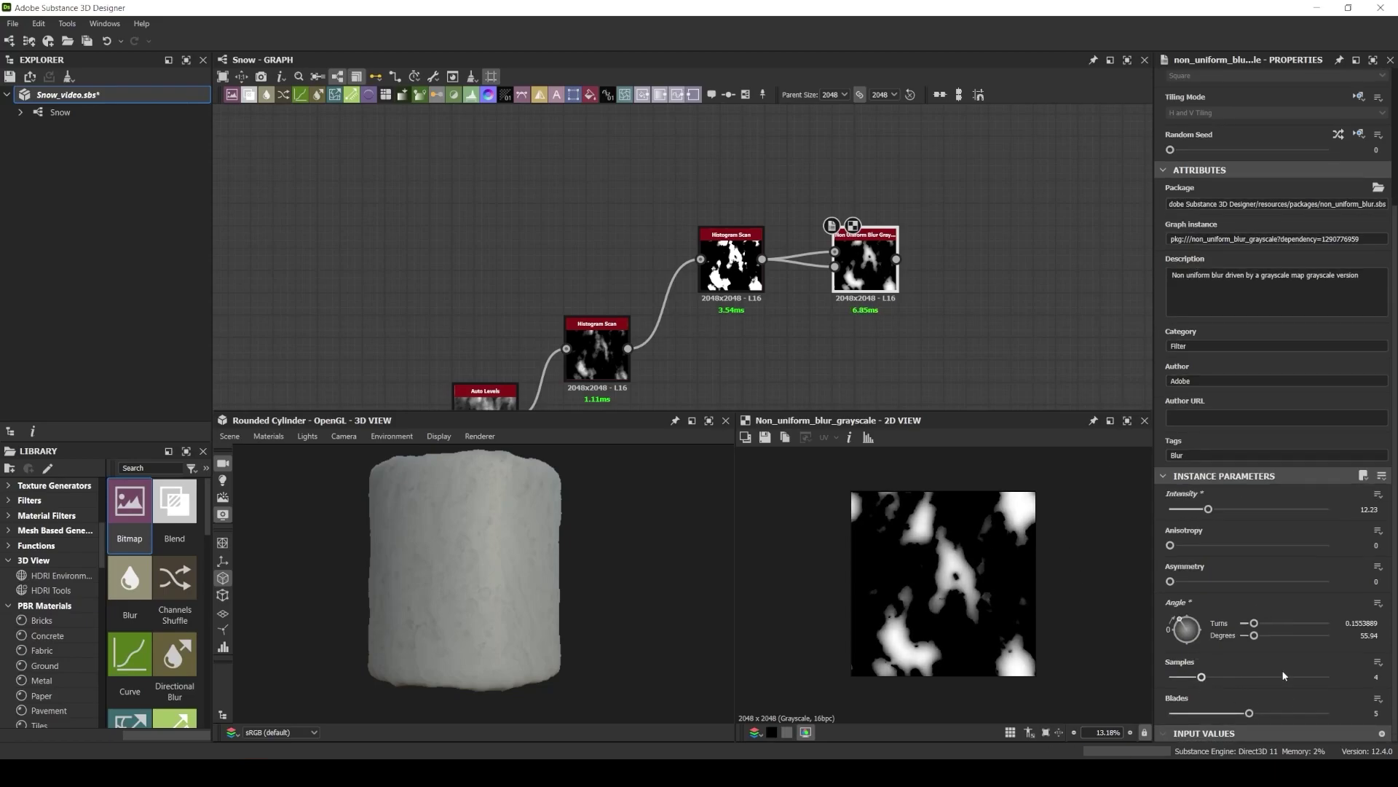
Add a Polygon 2 node in the empty area above the Histogram Scan chain.
{"action": "scroll", "coordinate": [676, 201], "scroll_direction": "down", "scroll_amount": 10}
{"action": "scroll", "coordinate": [863, 252], "scroll_direction": "up", "scroll_amount": 7}
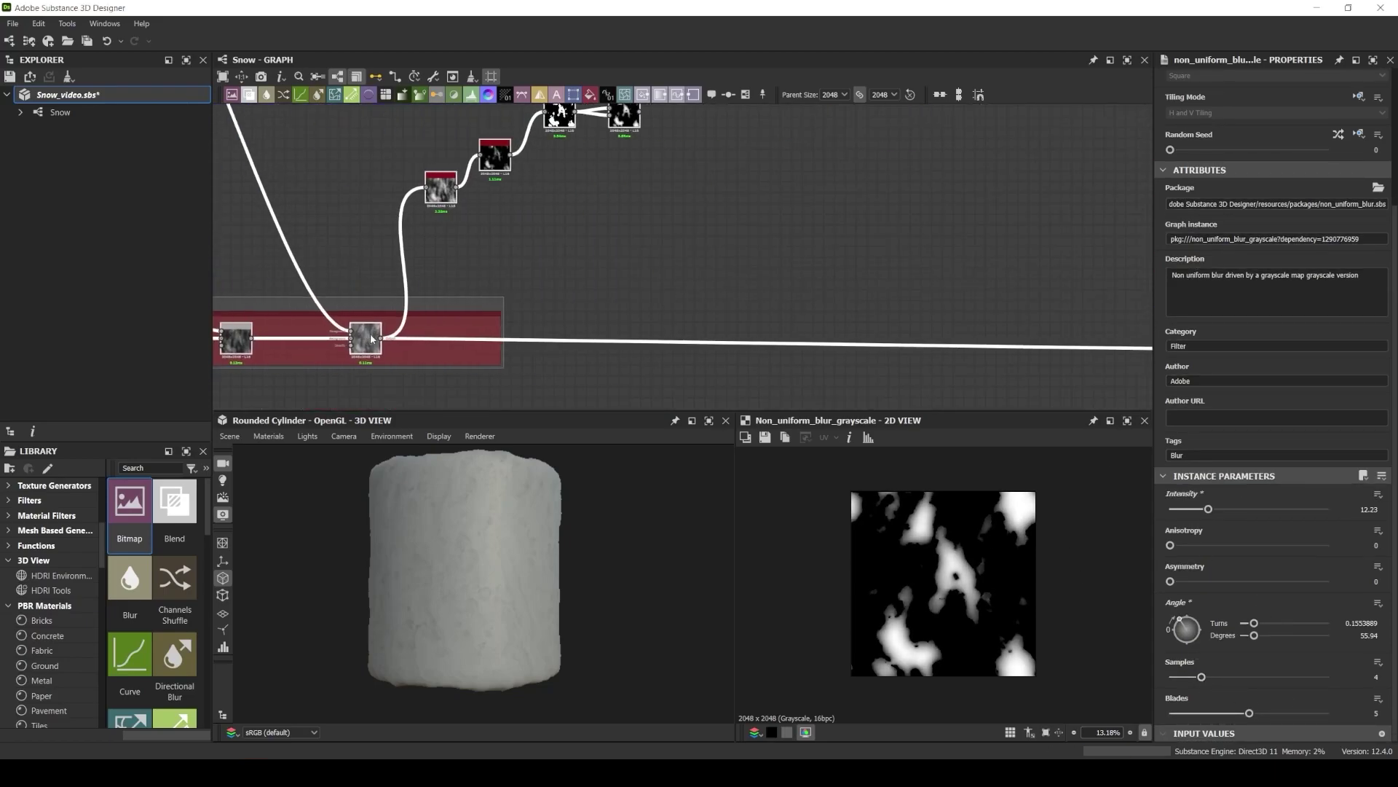
{"action": "middle_click_drag", "start_coordinate": [442, 168], "coordinate": [632, 308]}
{"action": "middle_click_drag", "start_coordinate": [712, 137], "coordinate": [650, 218]}
{"action": "key", "text": "space"}
{"action": "type", "text": "polygon 2"}
{"action": "key", "text": "Return"}
{"action": "double_click", "coordinate": [650, 219]}
Enlarge the graph view, reposition Polygon 2 above the scans, and set its sides to 3 and curve to 0.45.
{"action": "scroll", "coordinate": [650, 218], "scroll_direction": "up", "scroll_amount": 2}
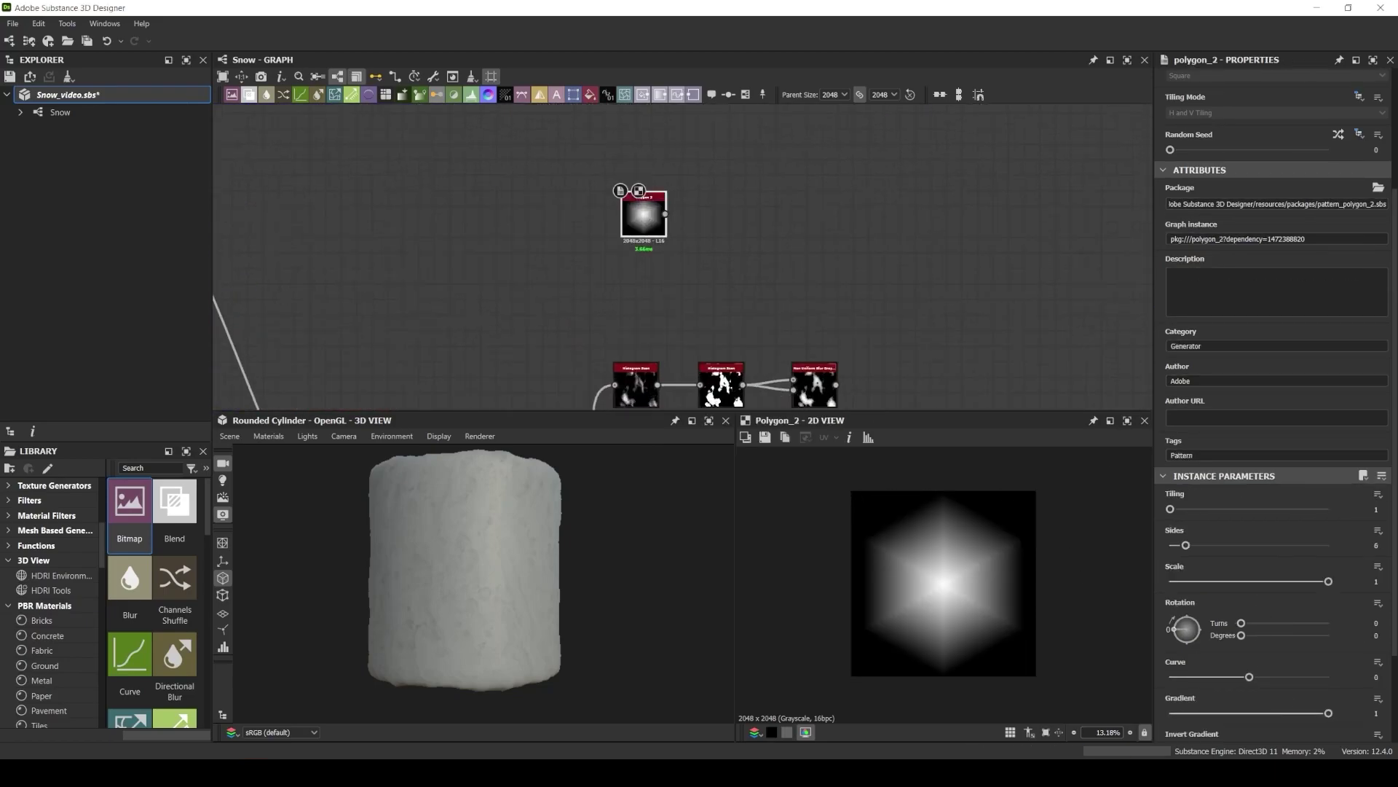
{"action": "scroll", "coordinate": [741, 375], "scroll_direction": "up", "scroll_amount": 1}
{"action": "left_click_drag", "start_coordinate": [717, 412], "coordinate": [718, 467]}
{"action": "left_click_drag", "start_coordinate": [632, 178], "coordinate": [613, 271]}
{"action": "middle_click_drag", "start_coordinate": [580, 331], "coordinate": [591, 330]}
{"action": "left_click_drag", "start_coordinate": [624, 279], "coordinate": [632, 287]}
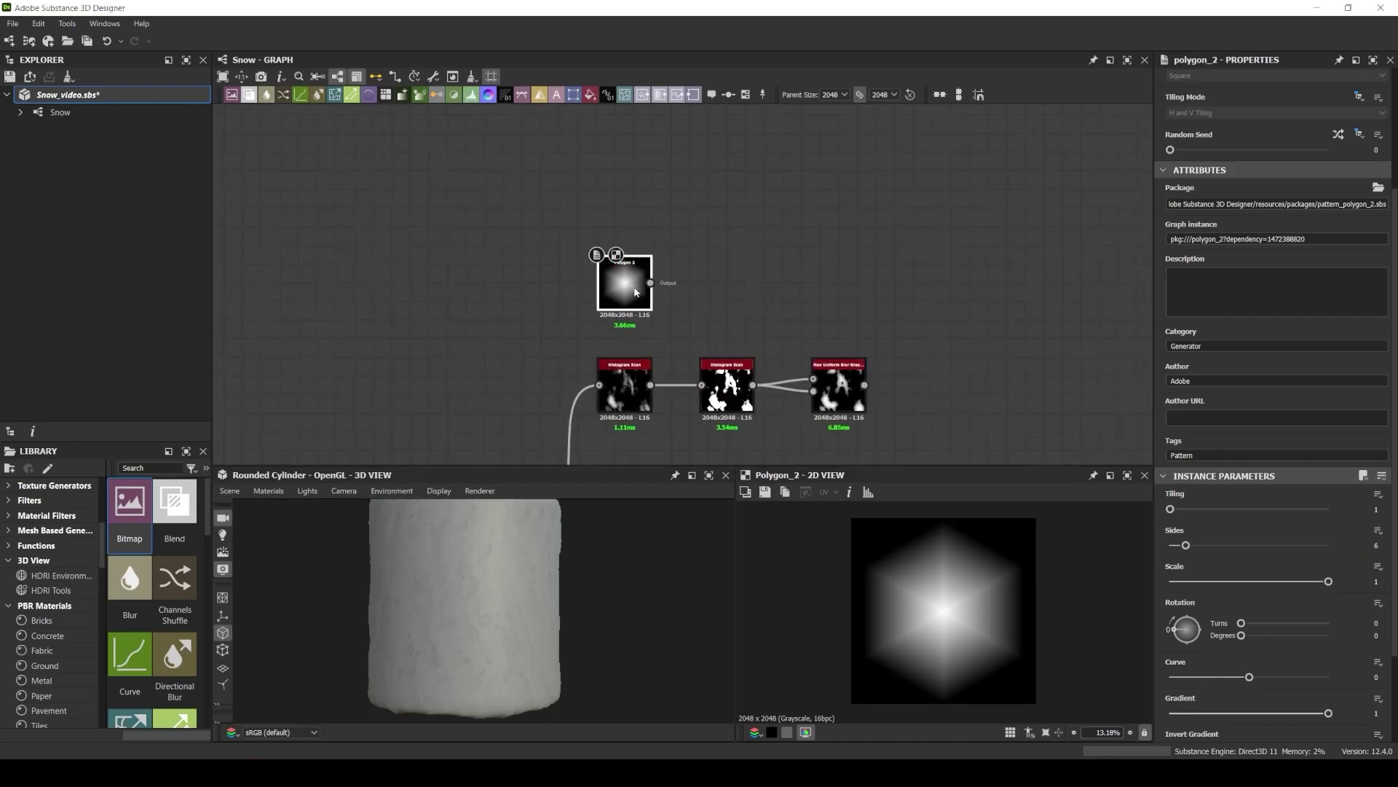
{"action": "left_click_drag", "start_coordinate": [1186, 545], "coordinate": [1172, 546]}
{"action": "left_click_drag", "start_coordinate": [1296, 683], "coordinate": [1285, 678]}
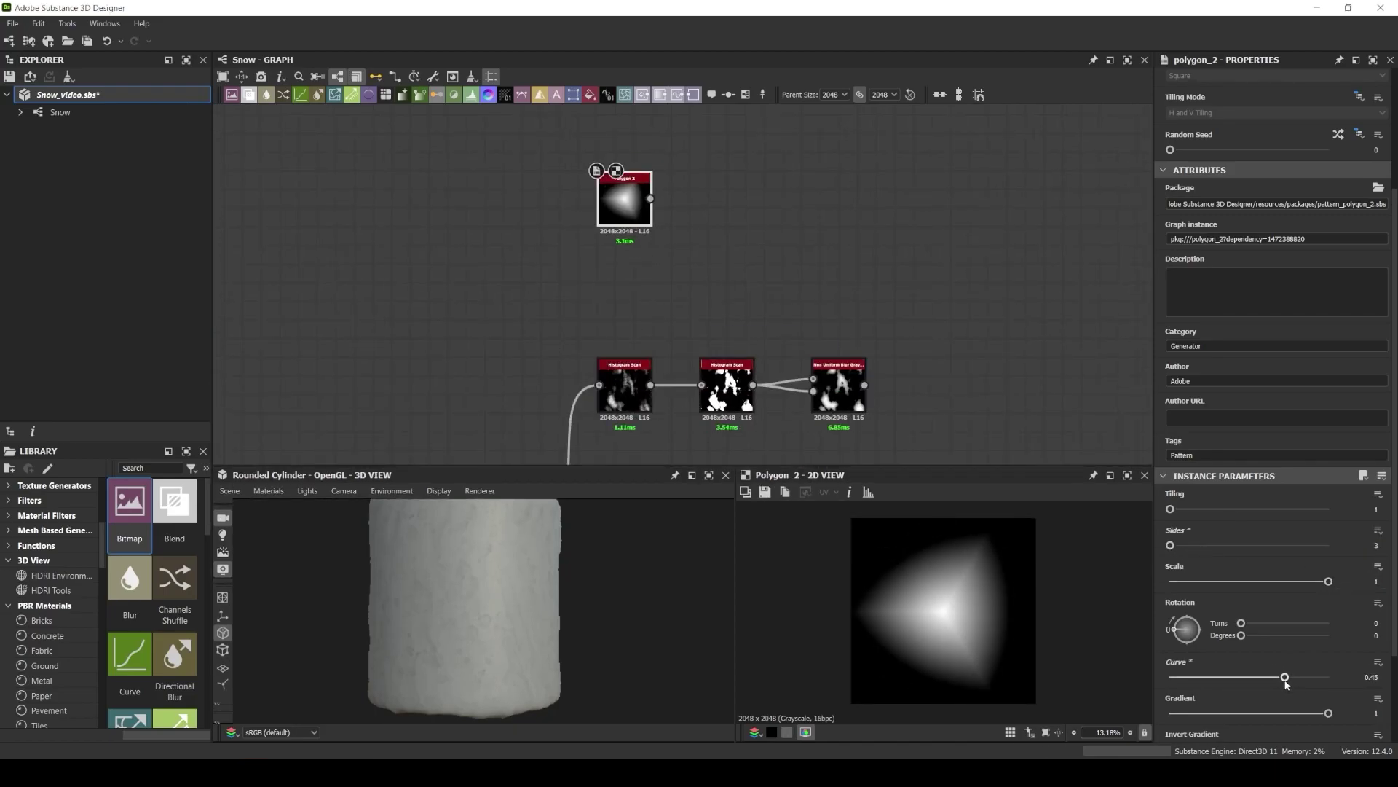
Feed Polygon 2 into a Tile Sampler as its pattern input, with X and Y amounts of 1000 and some random rotation.
{"action": "scroll", "coordinate": [1286, 656], "scroll_direction": "down", "scroll_amount": 2}
{"action": "left_click_drag", "start_coordinate": [651, 201], "coordinate": [718, 193]}
{"action": "left_click", "coordinate": [754, 259]}
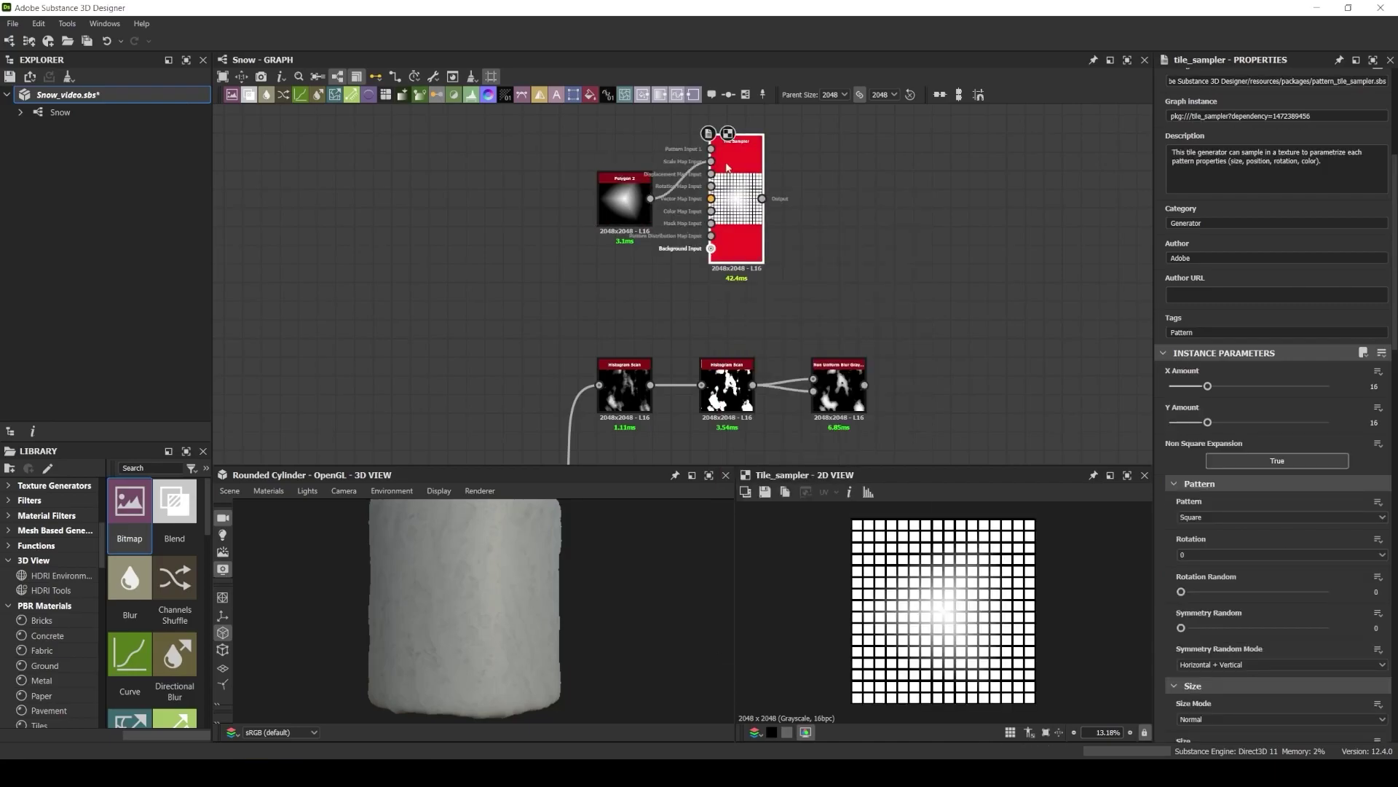
{"action": "type", "text": "000"}
{"action": "key", "text": "Return"}
{"action": "scroll", "coordinate": [906, 555], "scroll_direction": "up", "scroll_amount": 10}
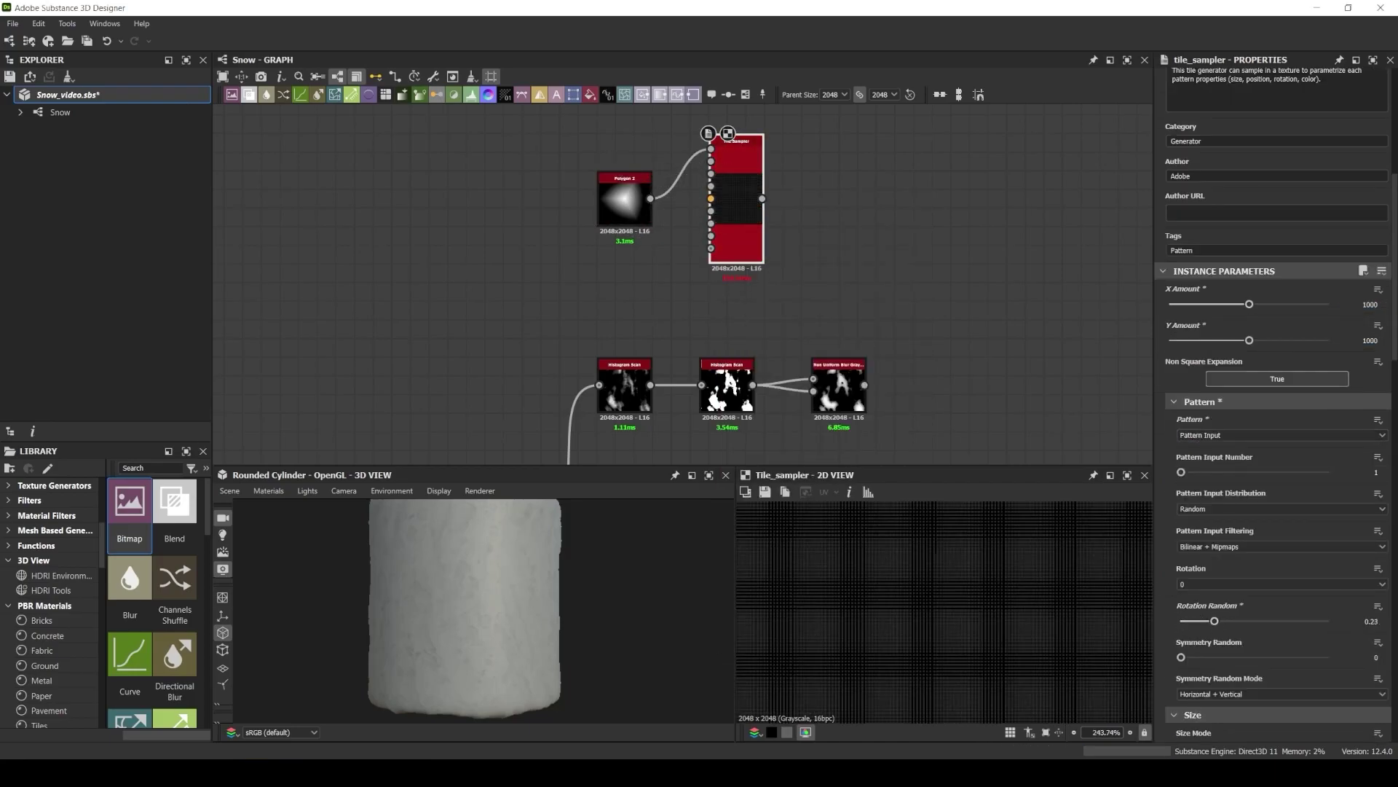
Adjust the Tile Sampler's size and position randomness for an irregular scatter, and set color random to 0.5.
{"action": "scroll", "coordinate": [1261, 507], "scroll_direction": "down", "scroll_amount": 5}
{"action": "left_click_drag", "start_coordinate": [1195, 557], "coordinate": [1247, 558]}
{"action": "scroll", "coordinate": [1247, 558], "scroll_direction": "down", "scroll_amount": 5}
{"action": "left_click_drag", "start_coordinate": [1181, 469], "coordinate": [1221, 469]}
{"action": "scroll", "coordinate": [1198, 546], "scroll_direction": "down", "scroll_amount": 10}
{"action": "left_click_drag", "start_coordinate": [1180, 556], "coordinate": [1254, 560]}
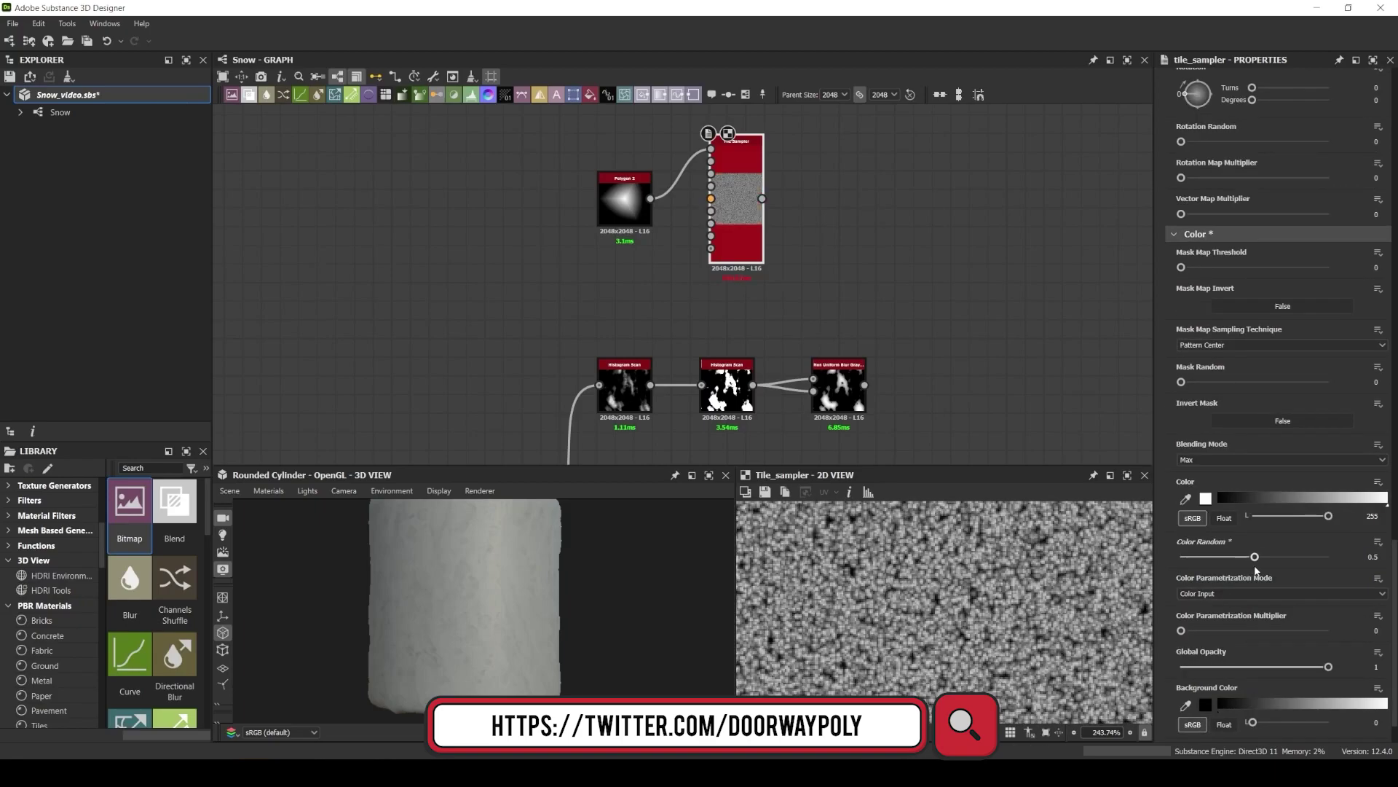
Add a low-intensity Blur HQ Grayscale after the Tile Sampler and blend it as foreground over the unblurred Tile Sampler output.
{"action": "scroll", "coordinate": [878, 359], "scroll_direction": "down", "scroll_amount": 4}
{"action": "scroll", "coordinate": [959, 594], "scroll_direction": "down", "scroll_amount": 10}
{"action": "scroll", "coordinate": [946, 274], "scroll_direction": "up", "scroll_amount": 3}
{"action": "left_click_drag", "start_coordinate": [721, 291], "coordinate": [777, 274]}
{"action": "left_click", "coordinate": [809, 338]}
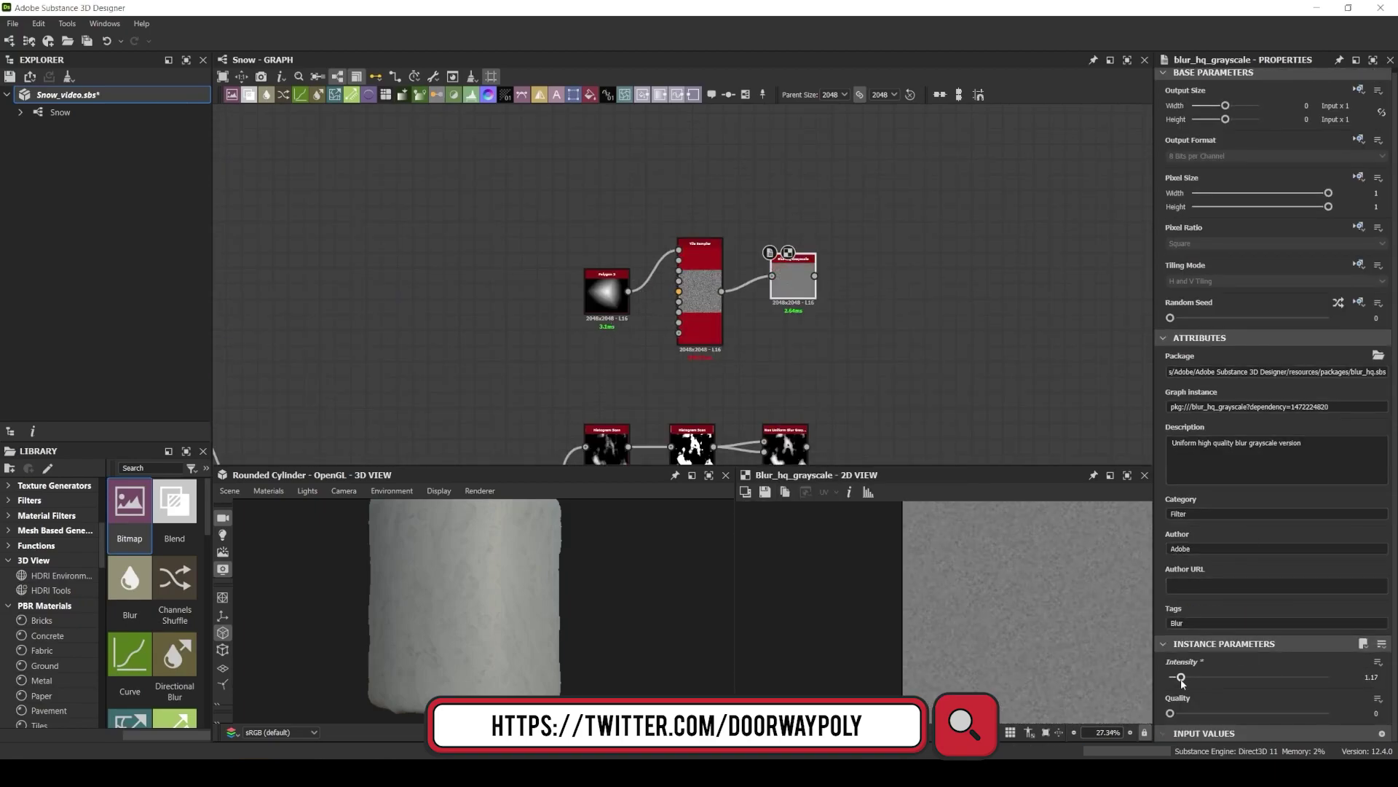
{"action": "left_click", "coordinate": [909, 332]}
{"action": "left_click_drag", "start_coordinate": [814, 244], "coordinate": [880, 281]}
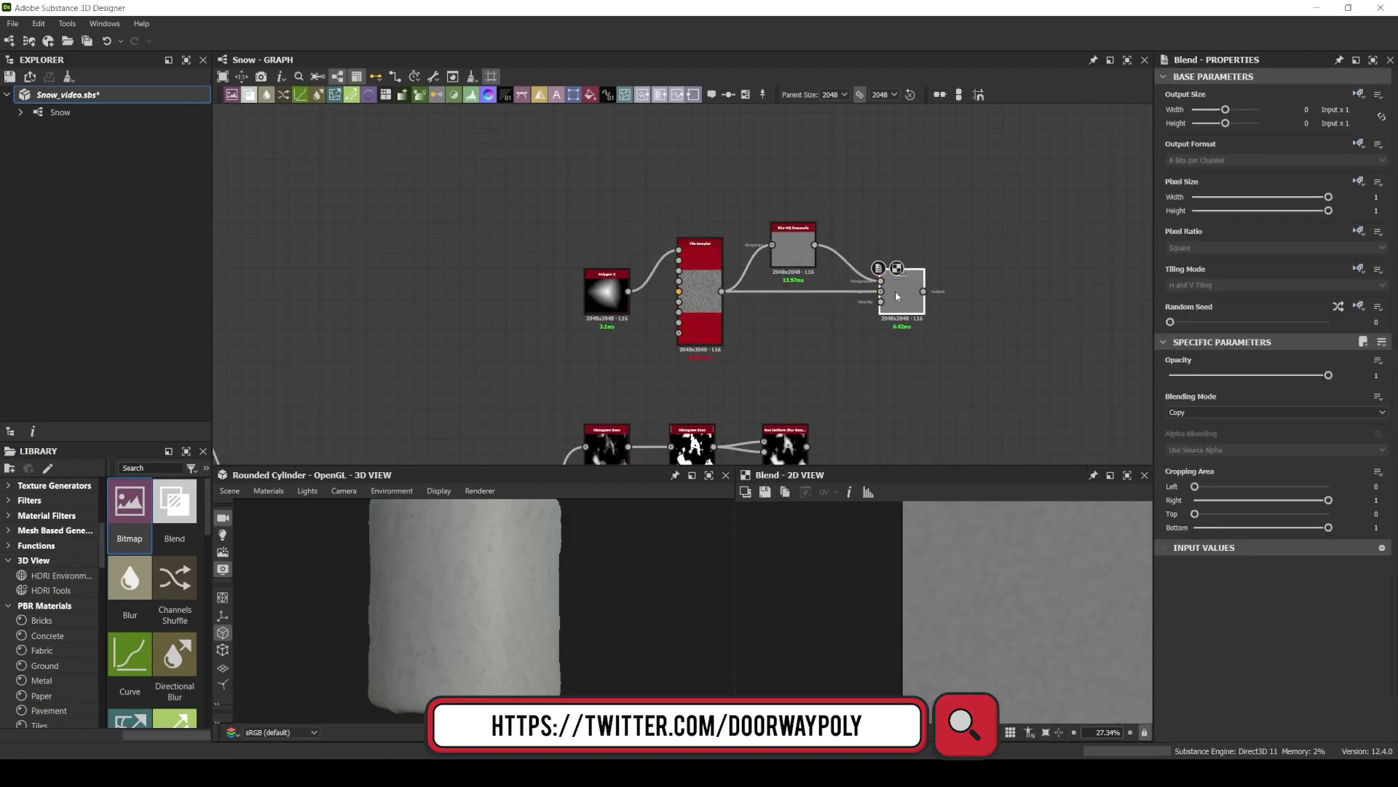
Blend the tile noise as foreground over the Non Uniform Blur result, changing the blending mode and reducing the opacity.
{"action": "middle_click_drag", "start_coordinate": [830, 408], "coordinate": [744, 315]}
{"action": "left_click_drag", "start_coordinate": [715, 354], "coordinate": [971, 294]}
{"action": "key", "text": "ctrl+z"}
{"action": "type", "text": "ble"}
{"action": "left_click", "coordinate": [1008, 325]}
{"action": "left_click_drag", "start_coordinate": [838, 199], "coordinate": [887, 282]}
{"action": "left_click", "coordinate": [1209, 412]}
{"action": "left_click", "coordinate": [1198, 494]}
{"action": "left_click_drag", "start_coordinate": [1328, 374], "coordinate": [1206, 375]}
{"action": "scroll", "coordinate": [947, 595], "scroll_direction": "up", "scroll_amount": 8}
{"action": "scroll", "coordinate": [947, 596], "scroll_direction": "down", "scroll_amount": 8}
Add a Levels node after the noise-and-mask Blend and adjust its range.
{"action": "left_click_drag", "start_coordinate": [930, 293], "coordinate": [951, 294]}
{"action": "left_click", "coordinate": [987, 429]}
{"action": "left_click_drag", "start_coordinate": [1180, 399], "coordinate": [1233, 404]}
{"action": "scroll", "coordinate": [1060, 564], "scroll_direction": "up", "scroll_amount": 5}
{"action": "middle_click_drag", "start_coordinate": [1060, 564], "coordinate": [863, 612]}
{"action": "scroll", "coordinate": [919, 343], "scroll_direction": "down", "scroll_amount": 5}
Rearrange the tile noise and Histogram Scan node groups to tidy the graph layout around the blend line.
{"action": "middle_click_drag", "start_coordinate": [772, 339], "coordinate": [646, 280]}
{"action": "left_click_drag", "start_coordinate": [568, 156], "coordinate": [837, 350]}
{"action": "scroll", "coordinate": [474, 311], "scroll_direction": "up", "scroll_amount": 6}
{"action": "mouse_move", "coordinate": [718, 368]}
{"action": "left_mouse_down"}
{"action": "mouse_move", "coordinate": [624, 369]}
{"action": "mouse_move", "coordinate": [713, 369]}
{"action": "left_mouse_up"}
{"action": "scroll", "coordinate": [849, 368], "scroll_direction": "down", "scroll_amount": 5}
{"action": "scroll", "coordinate": [728, 328], "scroll_direction": "down", "scroll_amount": 4}
{"action": "left_click_drag", "start_coordinate": [598, 175], "coordinate": [873, 339]}
{"action": "scroll", "coordinate": [715, 213], "scroll_direction": "up", "scroll_amount": 4}
{"action": "left_click_drag", "start_coordinate": [552, 156], "coordinate": [751, 305]}
{"action": "scroll", "coordinate": [751, 319], "scroll_direction": "up", "scroll_amount": 5}
{"action": "scroll", "coordinate": [758, 277], "scroll_direction": "down", "scroll_amount": 3}
{"action": "left_click_drag", "start_coordinate": [437, 168], "coordinate": [812, 300]}
{"action": "left_click_drag", "start_coordinate": [778, 256], "coordinate": [793, 303]}
{"action": "left_click", "coordinate": [724, 402]}
{"action": "left_click_drag", "start_coordinate": [619, 395], "coordinate": [634, 395]}
{"action": "middle_click_drag", "start_coordinate": [696, 349], "coordinate": [754, 385]}
{"action": "left_click_drag", "start_coordinate": [502, 241], "coordinate": [1020, 429]}
{"action": "scroll", "coordinate": [794, 364], "scroll_direction": "down", "scroll_amount": 4}
{"action": "middle_click_drag", "start_coordinate": [794, 379], "coordinate": [794, 215]}
{"action": "left_click_drag", "start_coordinate": [924, 202], "coordinate": [914, 202]}
Insert a Blend on the blend line with the new Levels result as foreground, using Soft Light at 0.14 opacity.
{"action": "middle_click_drag", "start_coordinate": [532, 306], "coordinate": [535, 338]}
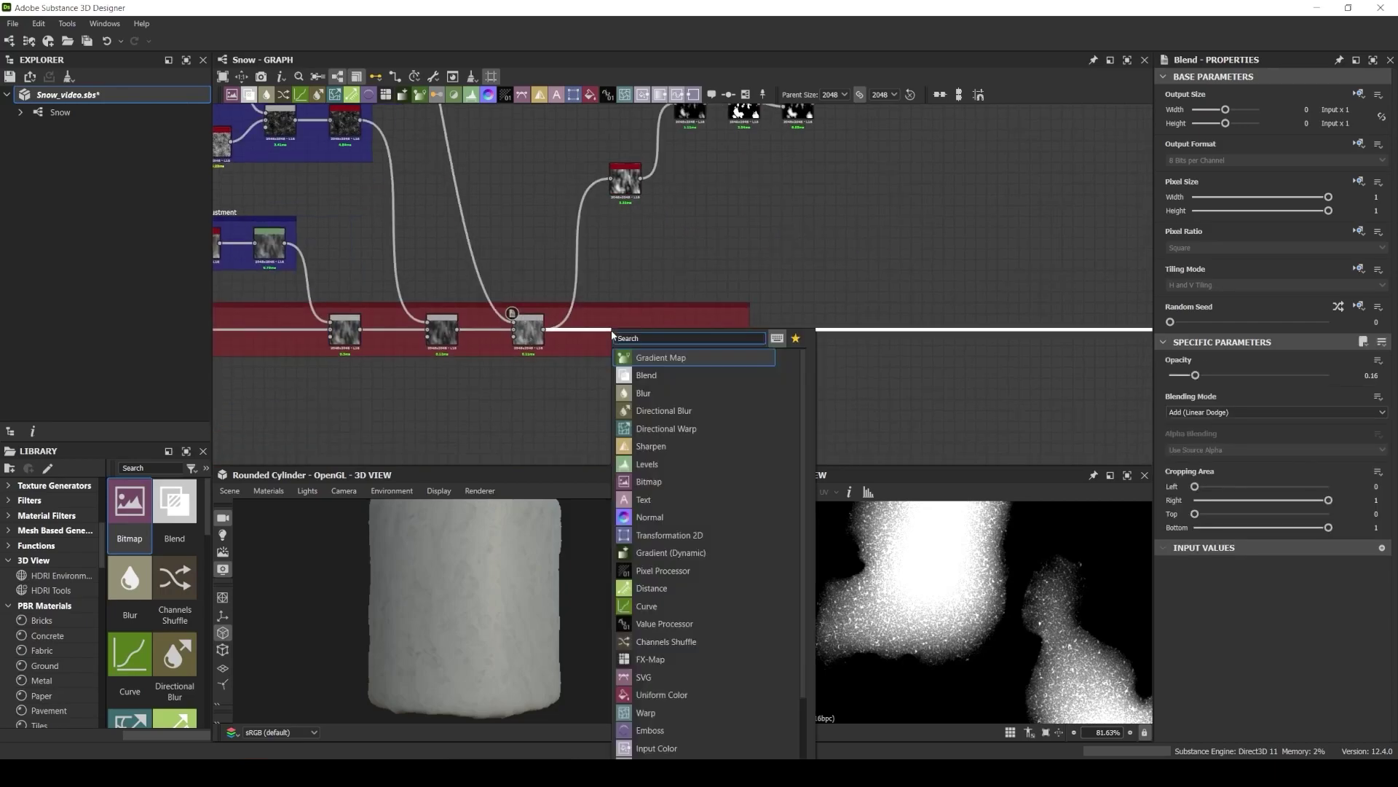
{"action": "left_click", "coordinate": [1274, 412]}
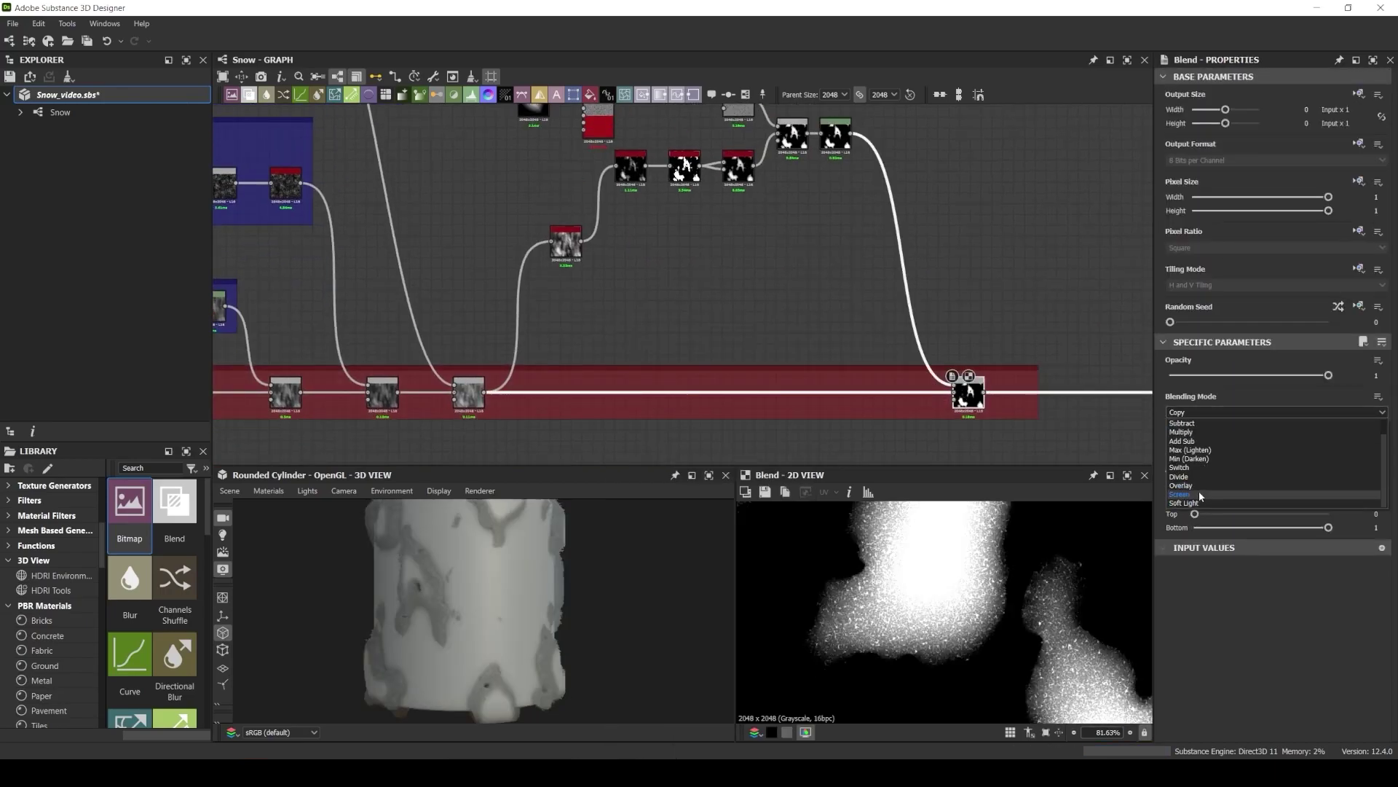
{"action": "left_click", "coordinate": [1201, 502]}
{"action": "left_click", "coordinate": [1190, 376]}
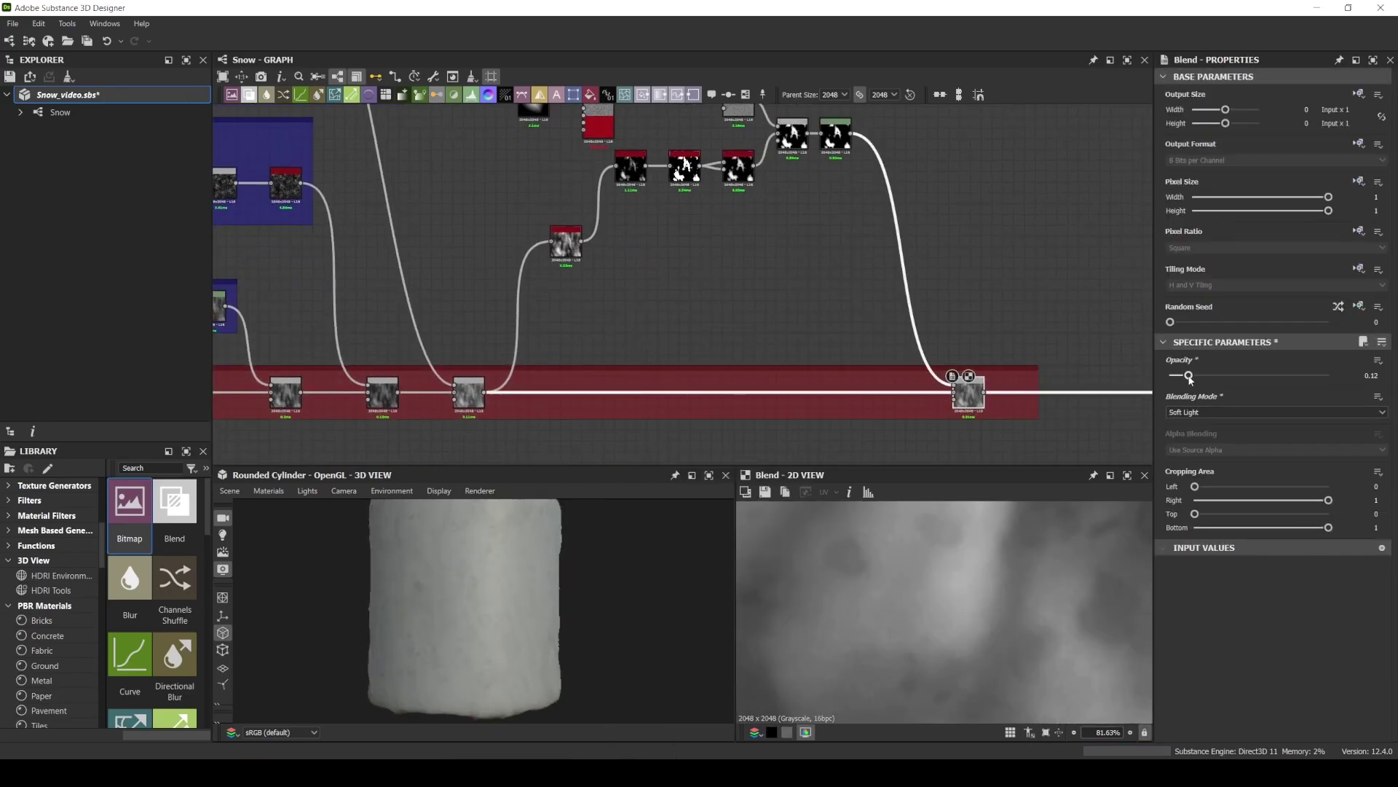
{"action": "scroll", "coordinate": [509, 613], "scroll_direction": "up", "scroll_amount": 5}
{"action": "left_click_drag", "start_coordinate": [1190, 375], "coordinate": [1179, 375]}
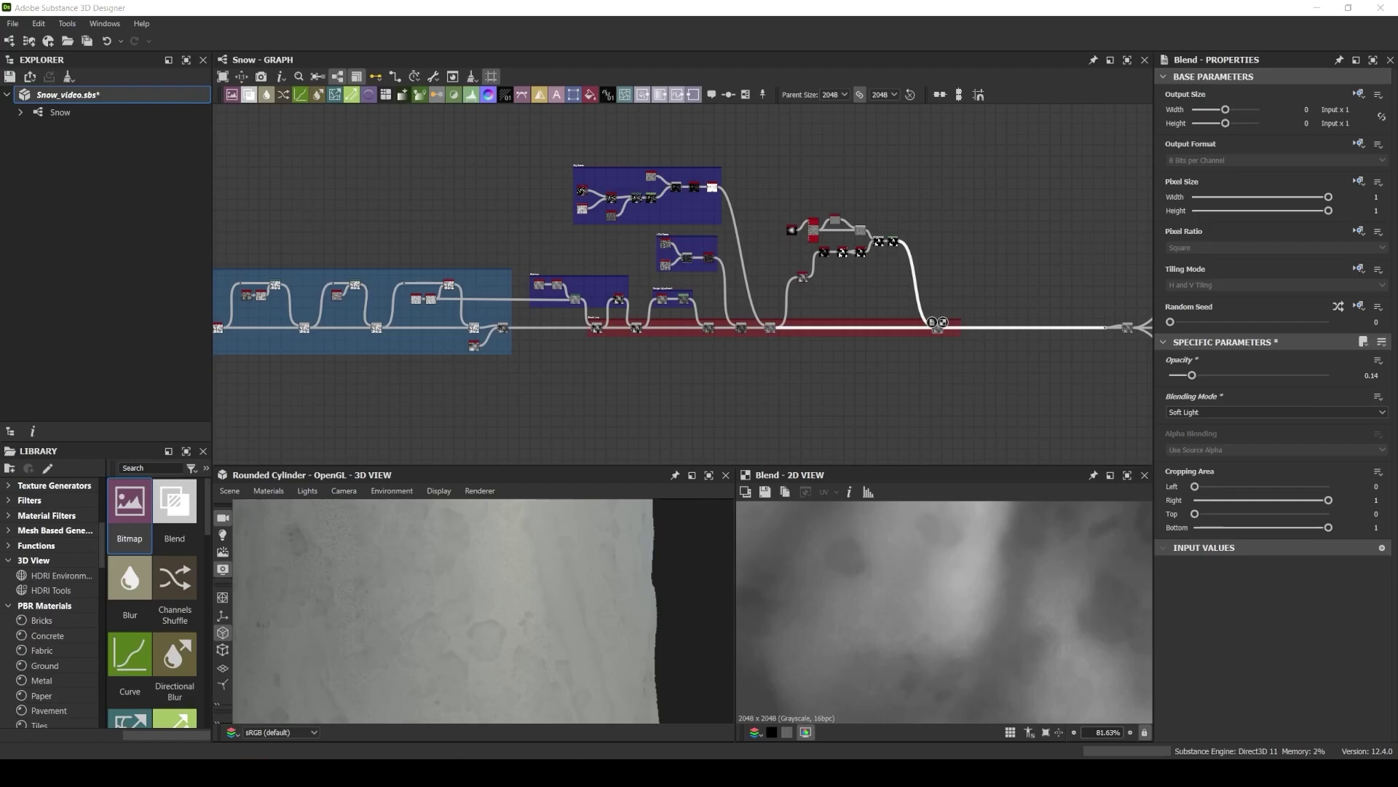
Branch another Histogram Scan from Auto Levels and set its position to 0.18 and contrast to 0.12.
{"action": "scroll", "coordinate": [798, 316], "scroll_direction": "up", "scroll_amount": 10}
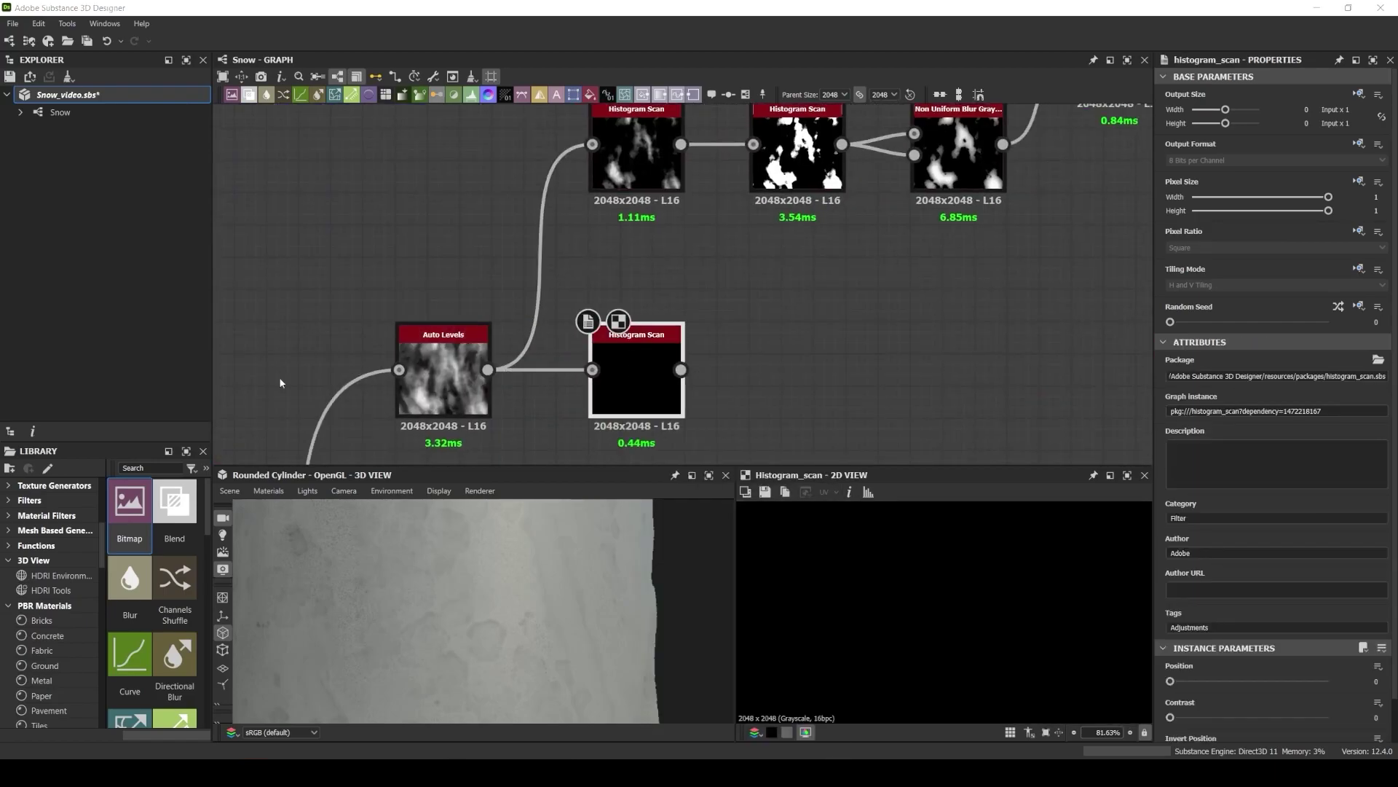
{"action": "scroll", "coordinate": [1194, 656], "scroll_direction": "down", "scroll_amount": 1}
{"action": "left_click_drag", "start_coordinate": [1170, 636], "coordinate": [1198, 637]}
{"action": "left_click_drag", "start_coordinate": [1170, 672], "coordinate": [1188, 673]}
Blur the Big Specs Blend with a Non Uniform Blur Grayscale driven by the new scan, using intensity 0.86, 16 samples and 9 blades.
{"action": "scroll", "coordinate": [765, 233], "scroll_direction": "down", "scroll_amount": 6}
{"action": "left_click_drag", "start_coordinate": [577, 429], "coordinate": [789, 340]}
{"action": "type", "text": "non"}
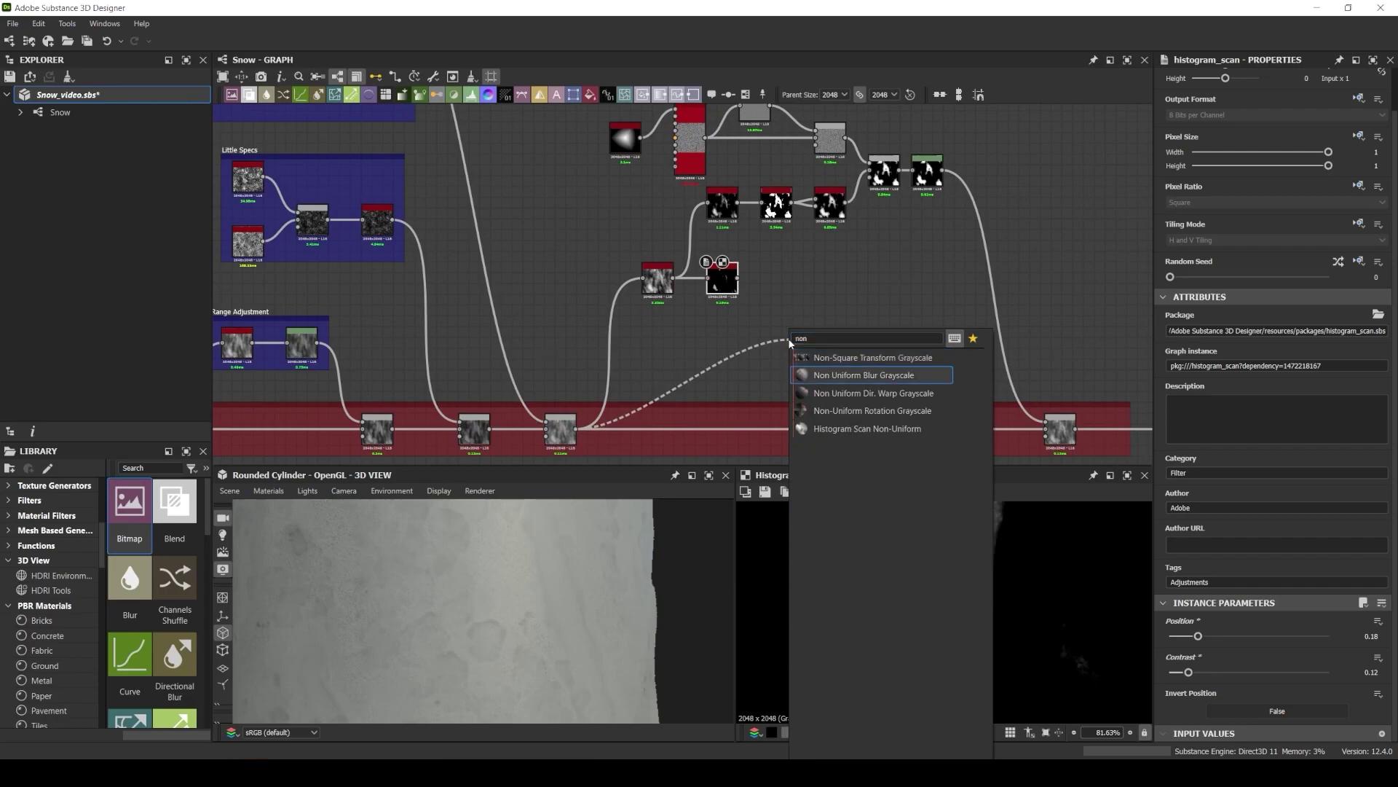
{"action": "left_click", "coordinate": [864, 375]}
{"action": "scroll", "coordinate": [869, 320], "scroll_direction": "up", "scroll_amount": 3}
{"action": "scroll", "coordinate": [1274, 437], "scroll_direction": "down", "scroll_amount": 2}
{"action": "left_click_drag", "start_coordinate": [1202, 513], "coordinate": [1177, 513]}
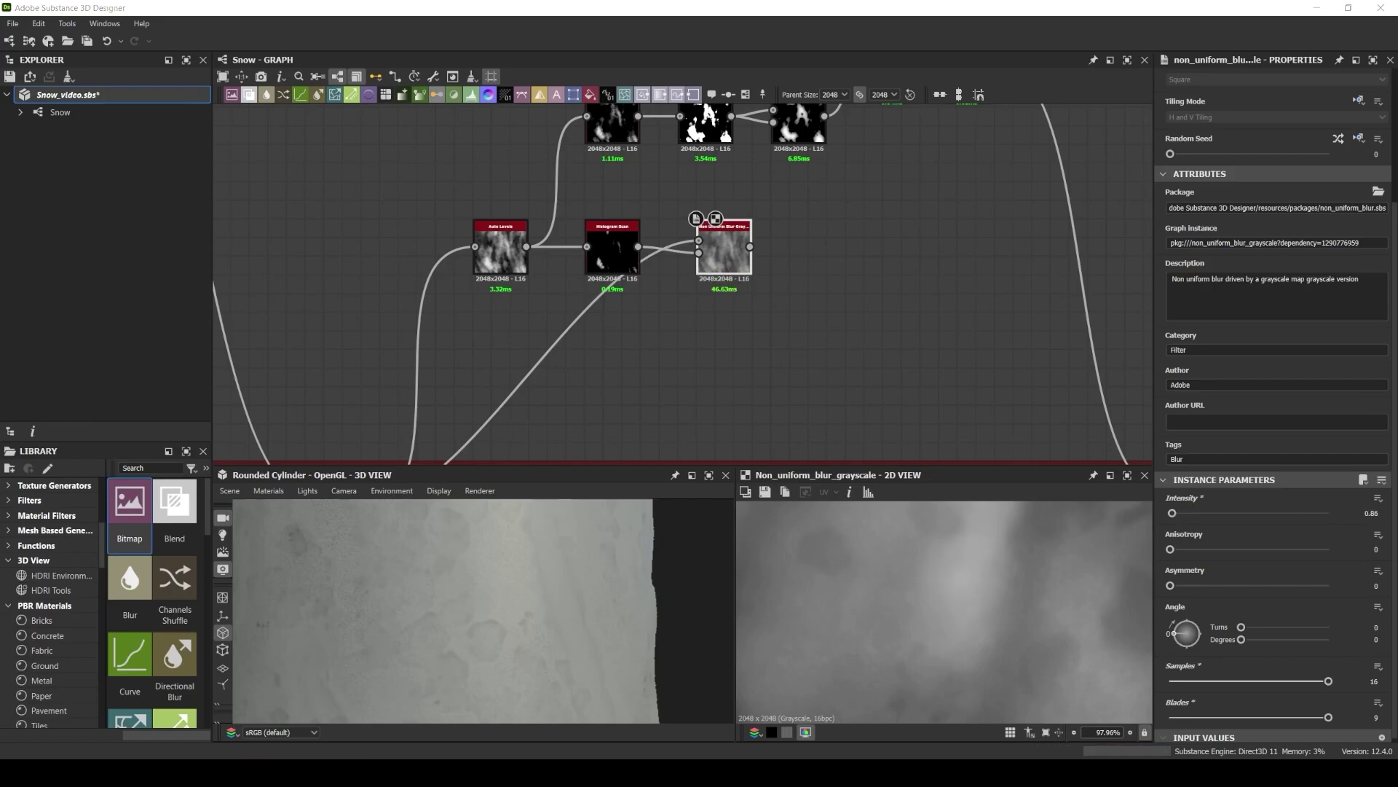
Chain a second Non Uniform Blur Grayscale driven by the first Histogram Scan through dot nodes, and set its intensity to 1.5.
{"action": "middle_click_drag", "start_coordinate": [772, 262], "coordinate": [672, 371]}
{"action": "left_click_drag", "start_coordinate": [651, 355], "coordinate": [743, 342]}
{"action": "type", "text": "non"}
{"action": "left_click", "coordinate": [810, 375]}
{"action": "left_click_drag", "start_coordinate": [539, 225], "coordinate": [748, 362]}
{"action": "left_click_drag", "start_coordinate": [593, 248], "coordinate": [556, 300], "text": "alt"}
{"action": "left_click_drag", "start_coordinate": [705, 350], "coordinate": [748, 350], "text": "alt"}
{"action": "double_click", "coordinate": [773, 357]}
{"action": "left_click_drag", "start_coordinate": [1202, 512], "coordinate": [1193, 513]}
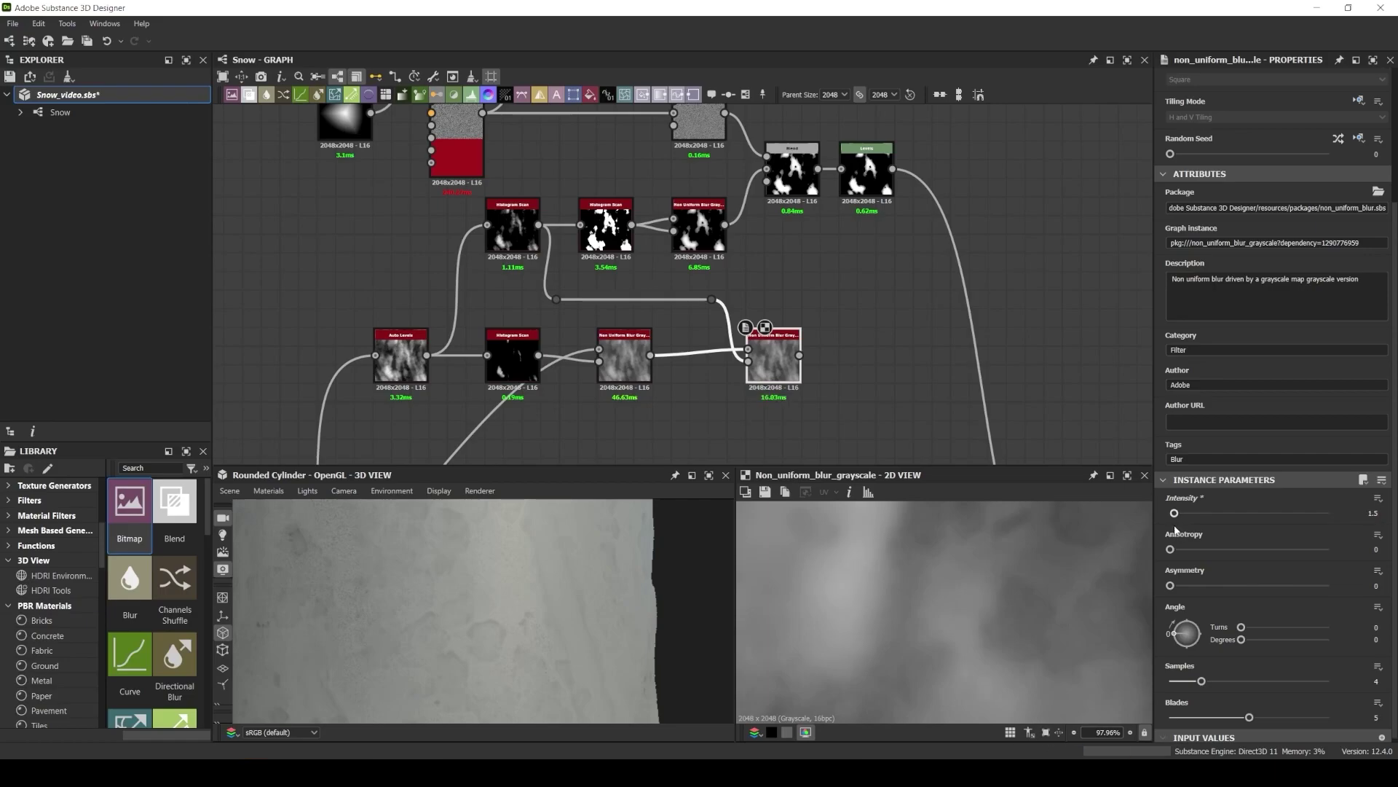
Insert a Copy-mode Blend before the Soft Light Blend with the second blur as foreground, and compare the effect at different opacities.
{"action": "middle_click_drag", "start_coordinate": [867, 364], "coordinate": [900, 281]}
{"action": "scroll", "coordinate": [726, 295], "scroll_direction": "down", "scroll_amount": 2}
{"action": "double_click", "coordinate": [860, 373]}
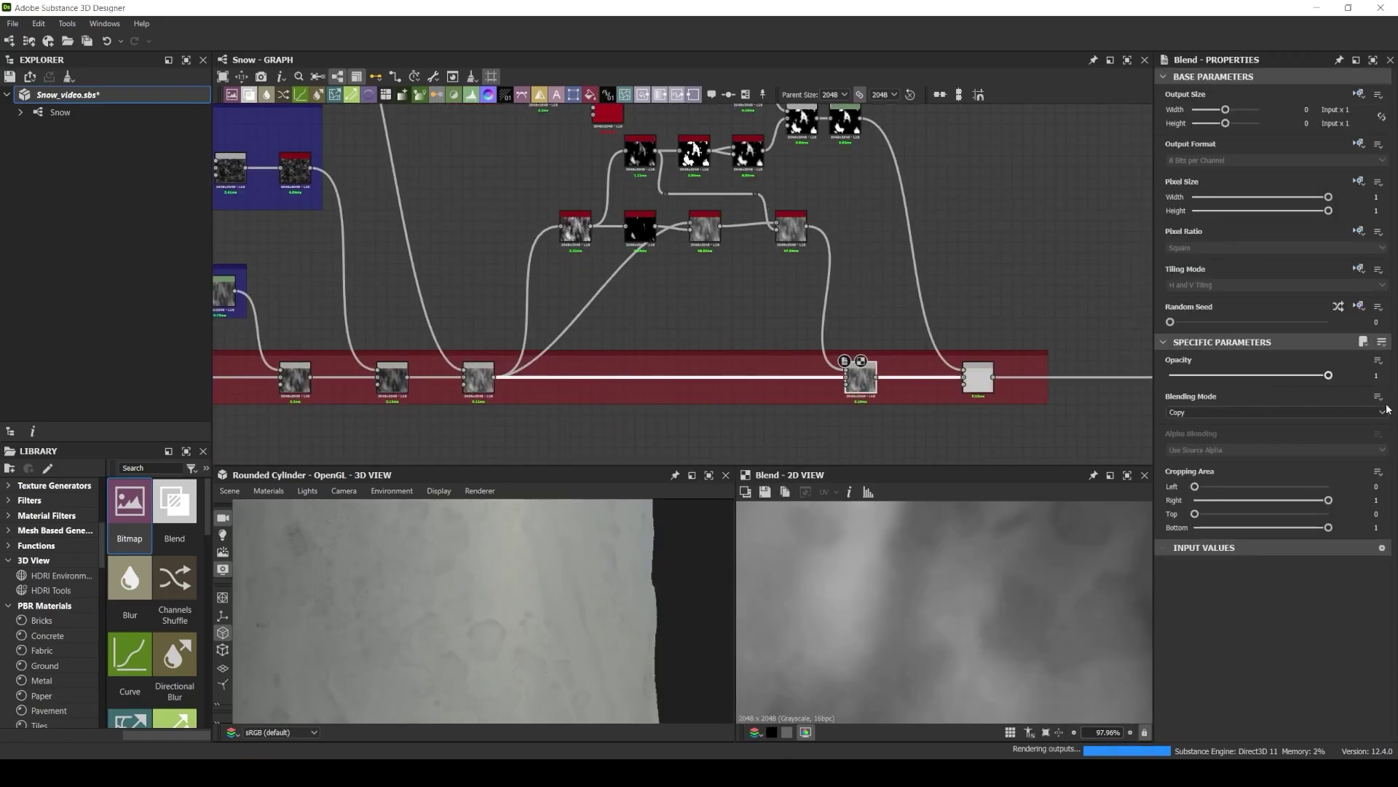
{"action": "left_click_drag", "start_coordinate": [1329, 374], "coordinate": [1147, 382]}
{"action": "left_click_drag", "start_coordinate": [1030, 388], "coordinate": [1338, 379]}
{"action": "scroll", "coordinate": [474, 593], "scroll_direction": "down", "scroll_amount": 5}
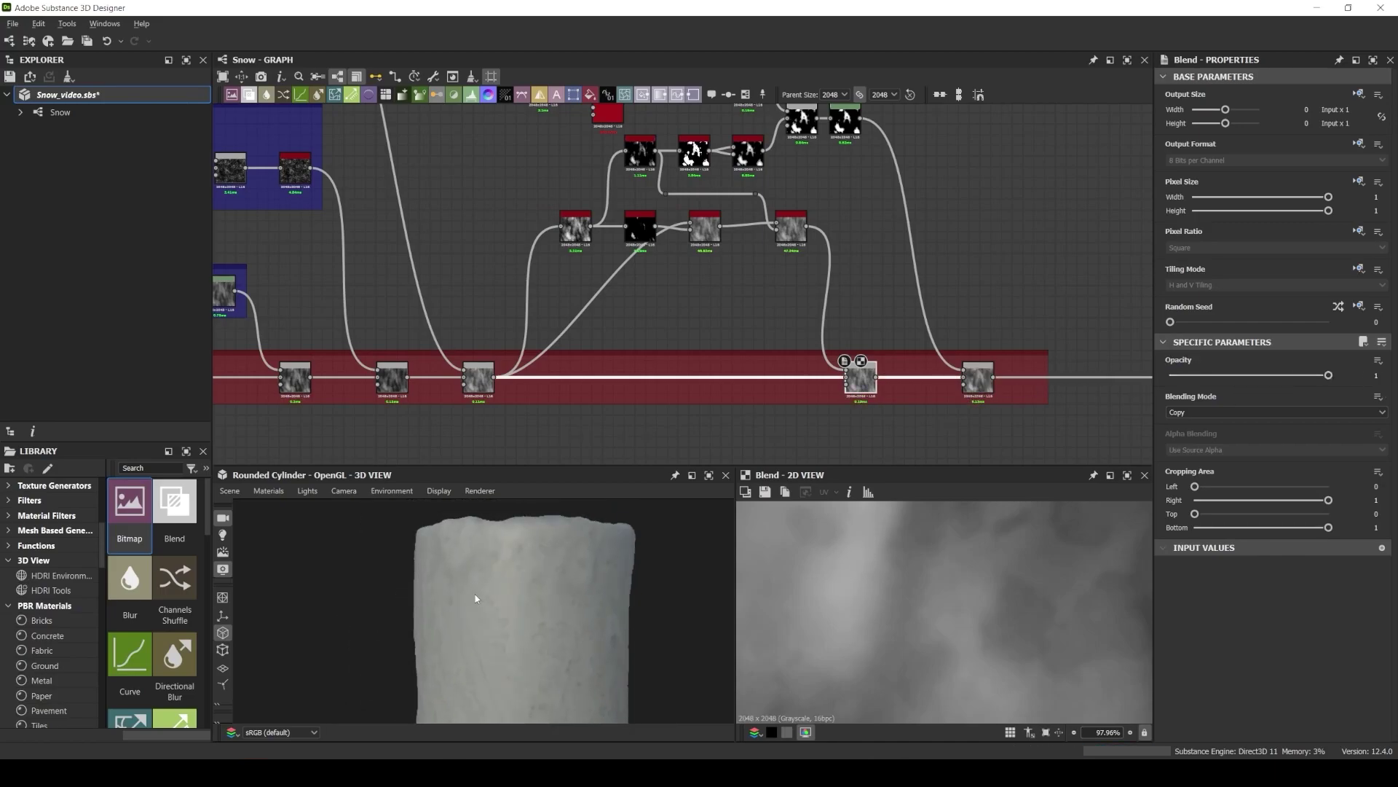
Attach the comment "soften little cliffs" to the Blend that receives the blurred result.
{"action": "middle_click_drag", "start_coordinate": [823, 306], "coordinate": [702, 366]}
{"action": "left_click_drag", "start_coordinate": [741, 437], "coordinate": [757, 437]}
{"action": "key", "text": "f"}
{"action": "left_click", "coordinate": [712, 95]}
{"action": "left_click", "coordinate": [1225, 123]}
{"action": "type", "text": "soften litt"}
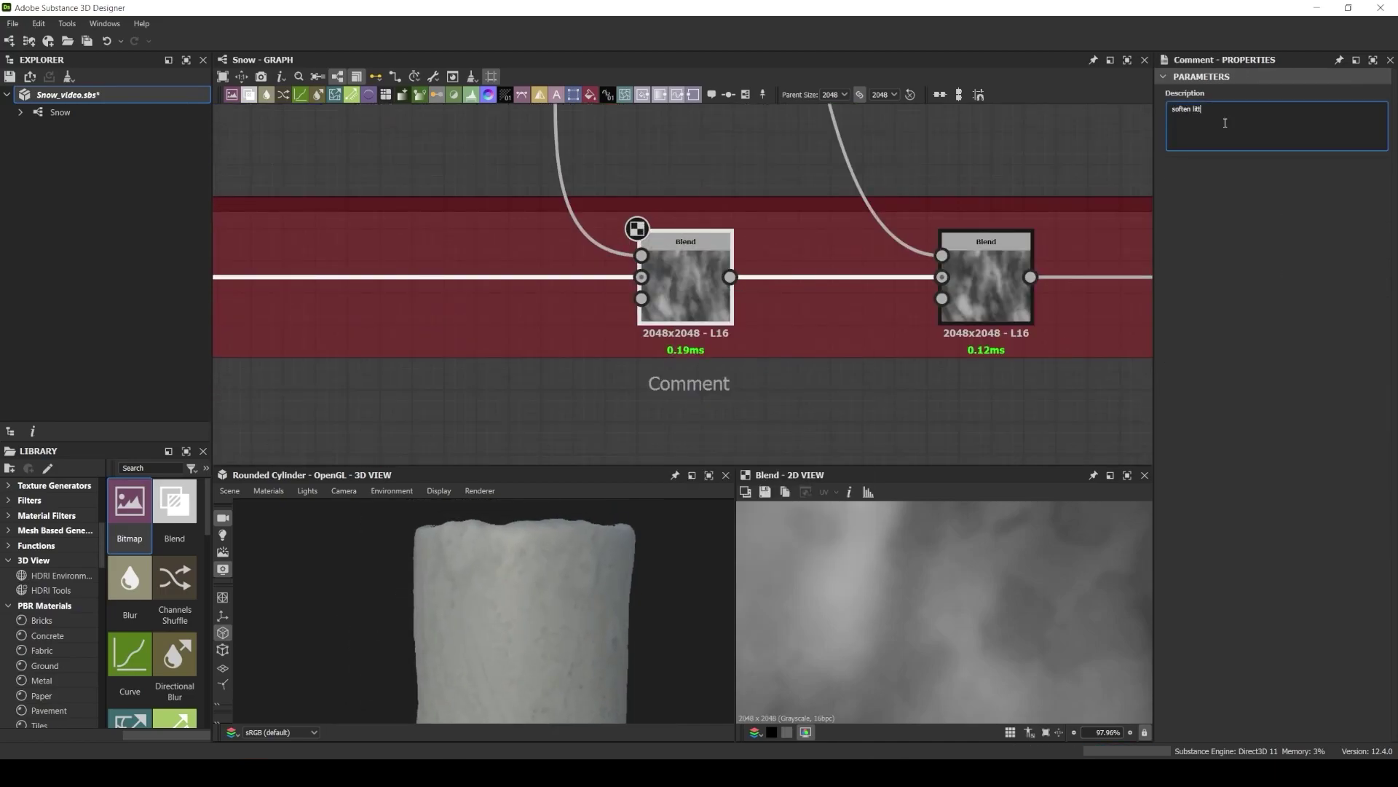
{"action": "type", "text": "le cliffs"}
Attach the comment "specs on cliffs" to the Soft Light Blend.
{"action": "scroll", "coordinate": [566, 296], "scroll_direction": "down", "scroll_amount": 3}
{"action": "middle_click_drag", "start_coordinate": [1020, 423], "coordinate": [836, 410]}
{"action": "double_click", "coordinate": [892, 342]}
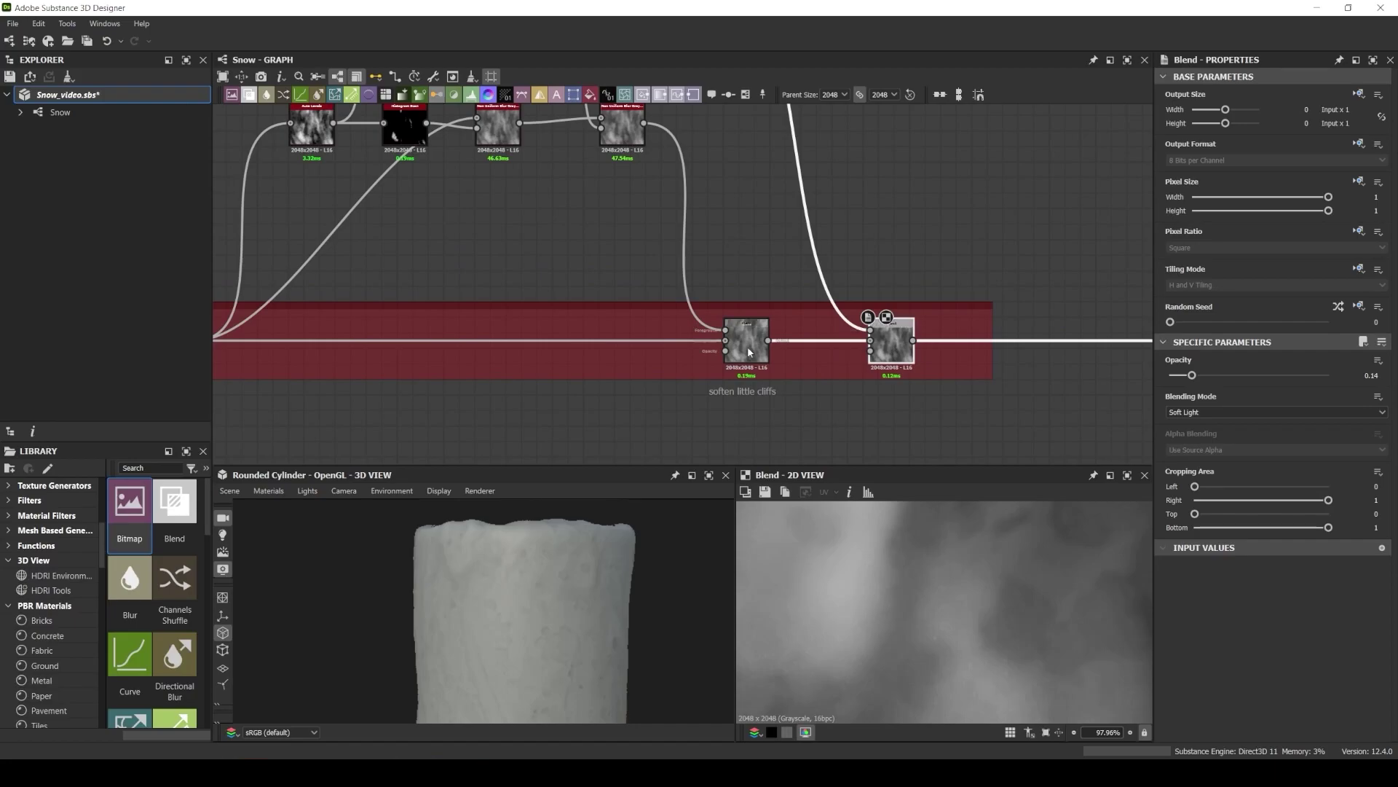
{"action": "scroll", "coordinate": [838, 605], "scroll_direction": "up", "scroll_amount": 5}
{"action": "right_click", "coordinate": [885, 355]}
{"action": "left_click", "coordinate": [921, 426]}
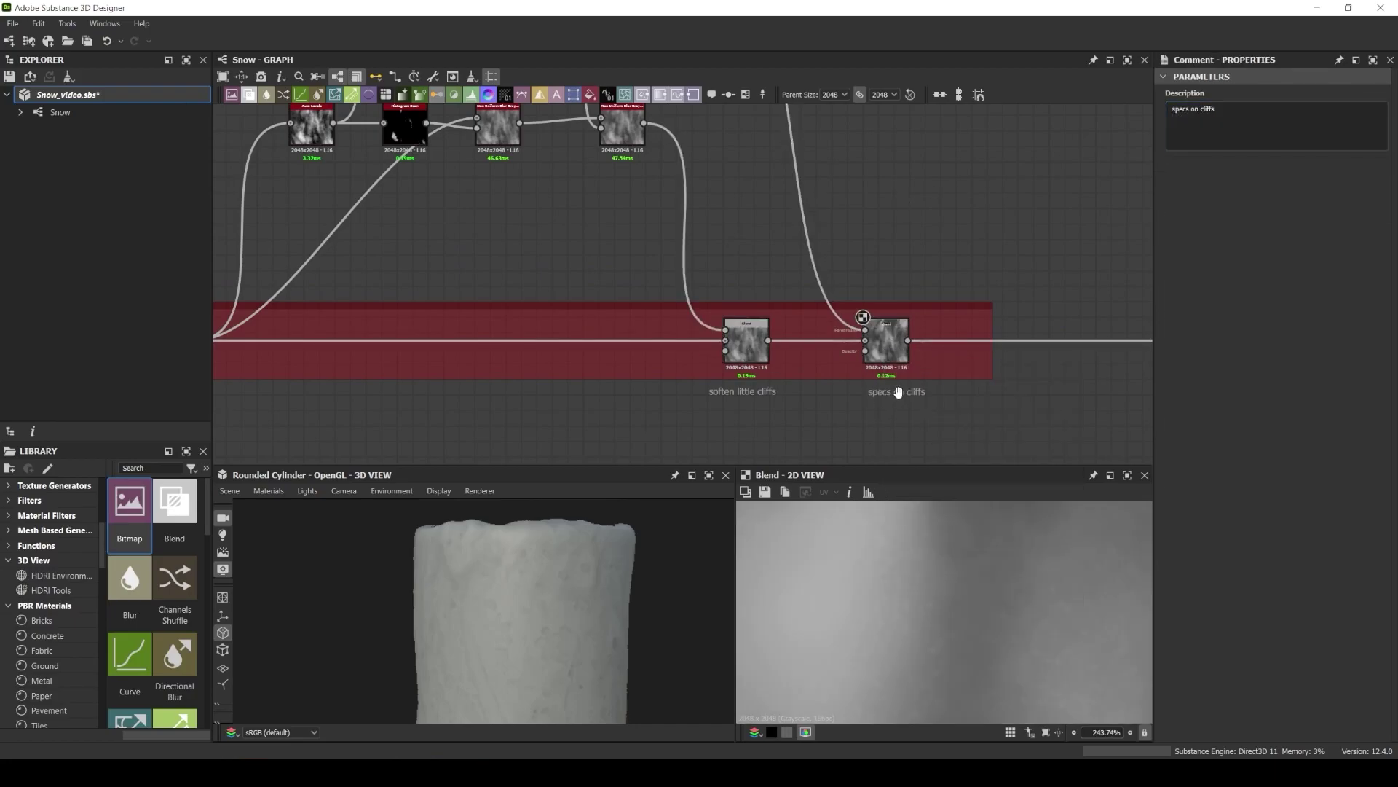
Save the package, then add a Transformation 2D after the tile noise Blend and shift its X offset.
{"action": "scroll", "coordinate": [725, 245], "scroll_direction": "down", "scroll_amount": 5}
{"action": "middle_click_drag", "start_coordinate": [785, 180], "coordinate": [727, 237]}
{"action": "key", "text": "ctrl+s"}
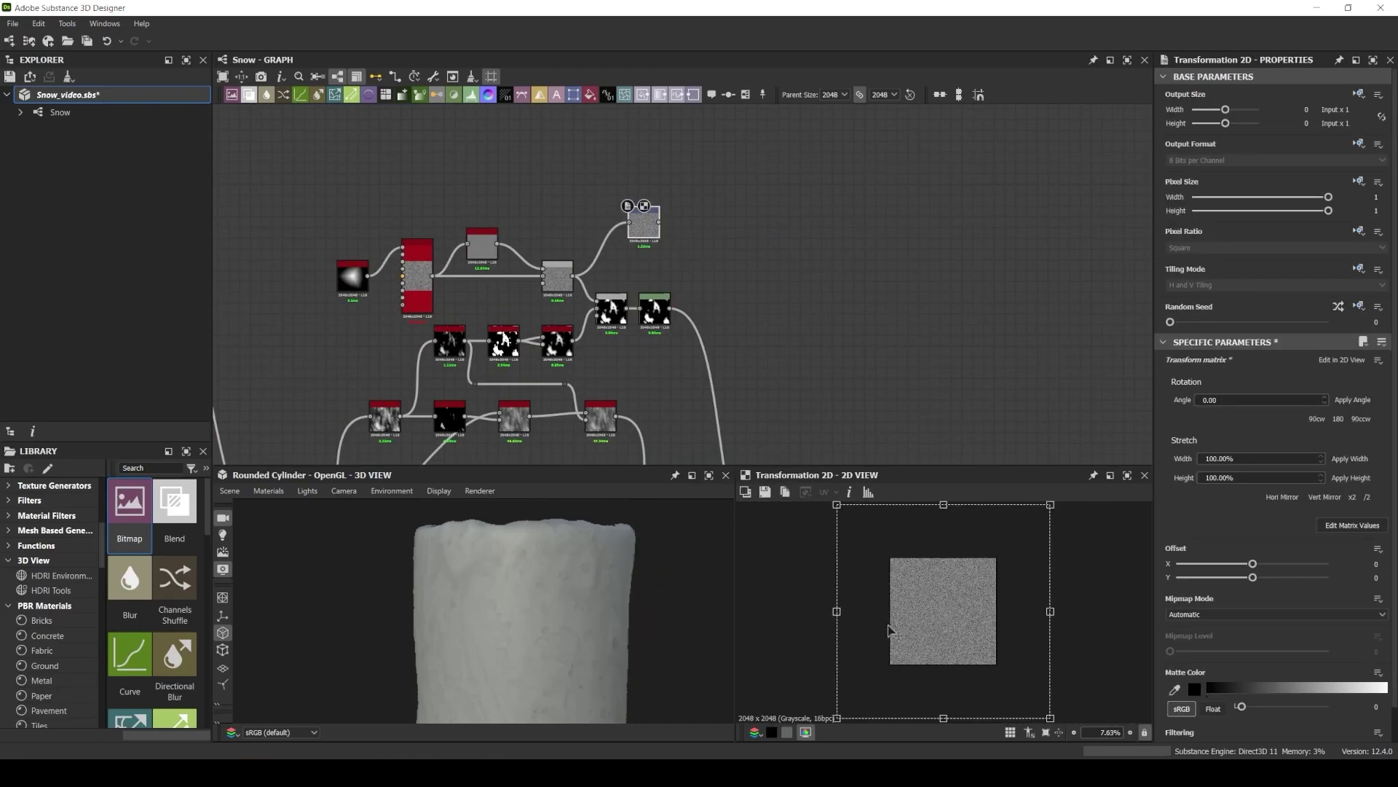
{"action": "scroll", "coordinate": [940, 627], "scroll_direction": "up", "scroll_amount": 3}
{"action": "scroll", "coordinate": [940, 625], "scroll_direction": "up", "scroll_amount": 2}
{"action": "scroll", "coordinate": [940, 624], "scroll_direction": "down", "scroll_amount": 7}
{"action": "scroll", "coordinate": [942, 612], "scroll_direction": "down", "scroll_amount": 2}
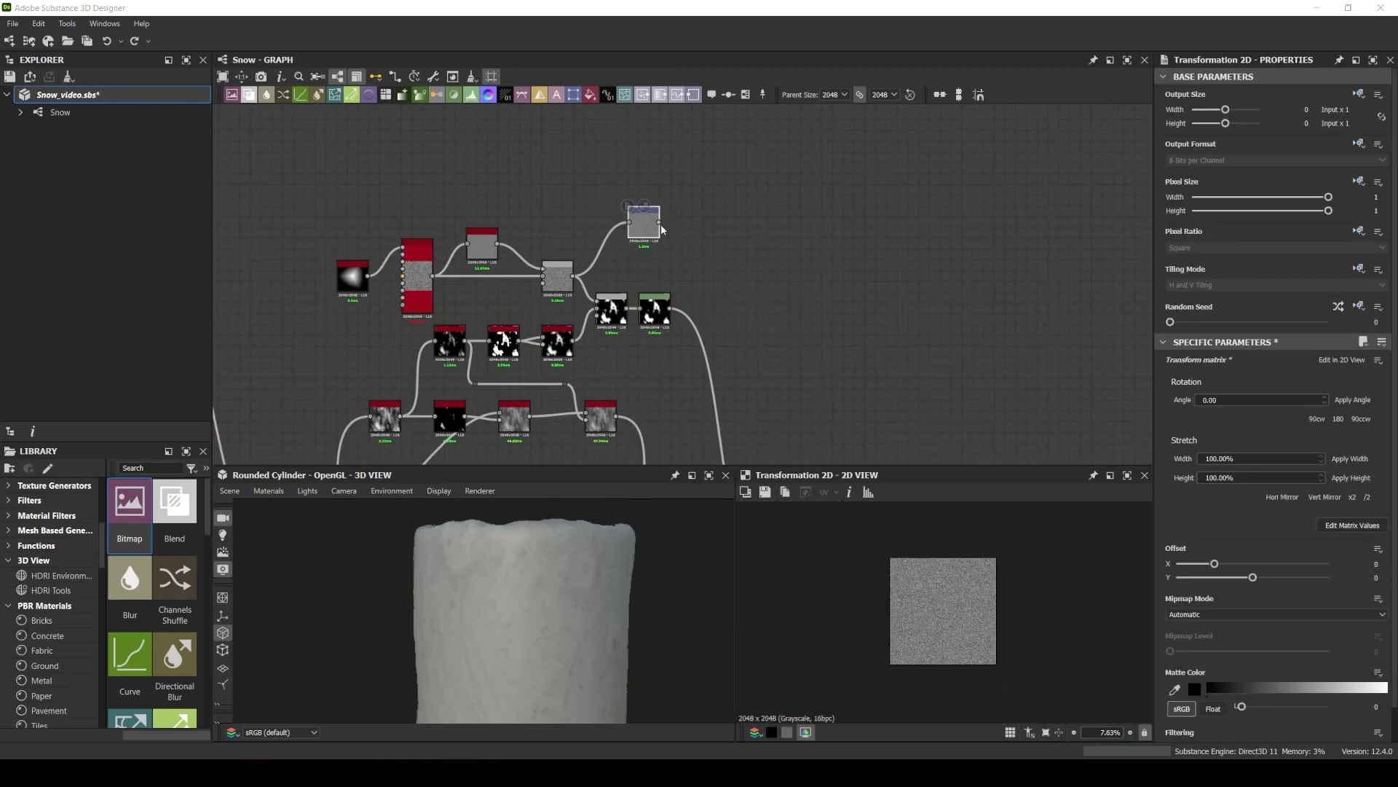
Add an Invert Grayscale node after the Transformation 2D that shifts the tile noise.
{"action": "key", "text": "space"}
{"action": "type", "text": "inv"}
{"action": "key", "text": "Return"}
{"action": "scroll", "coordinate": [730, 240], "scroll_direction": "up", "scroll_amount": 3}
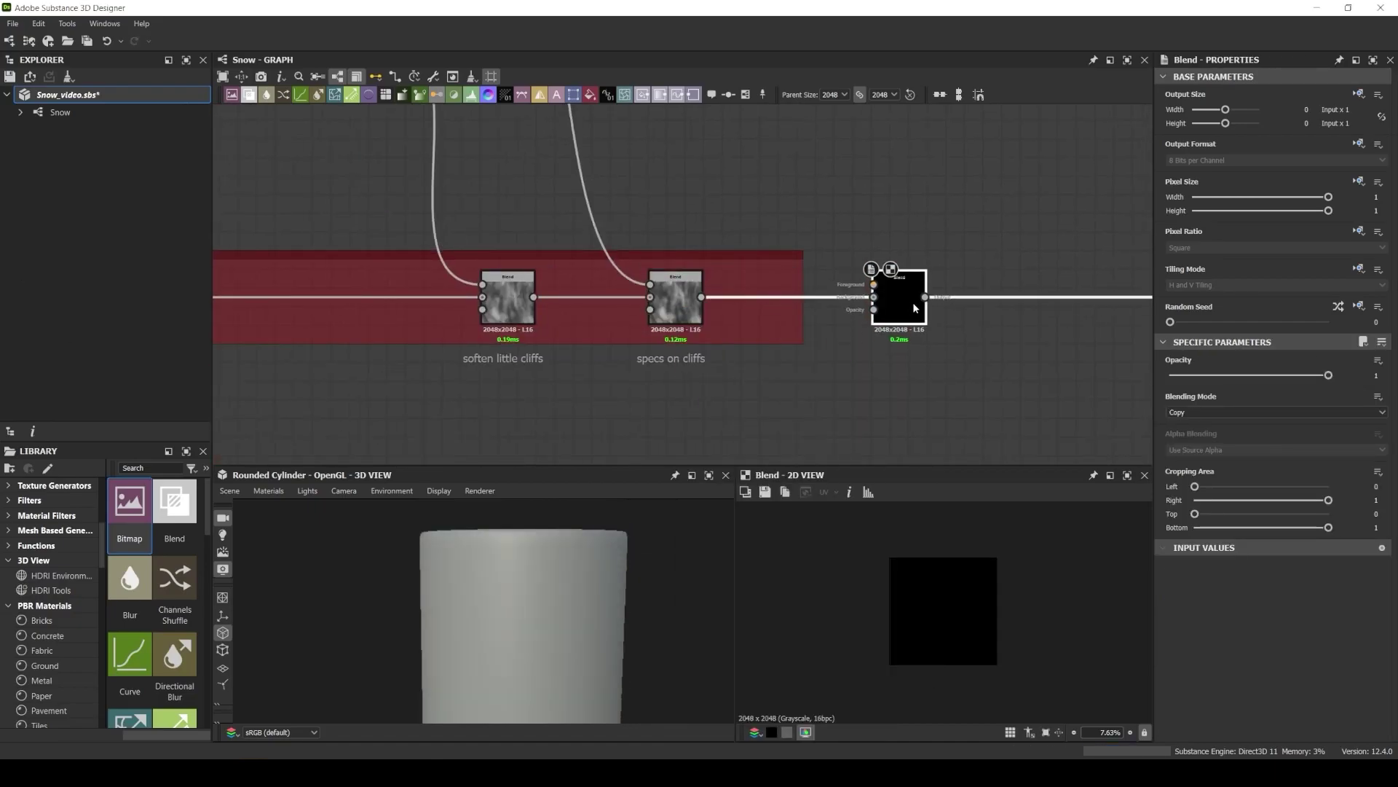
Feed the inverted noise into the foreground of the new Copy-mode Blend on the blend line and lower its opacity to 0.02.
{"action": "scroll", "coordinate": [681, 177], "scroll_direction": "down", "scroll_amount": 4}
{"action": "left_click_drag", "start_coordinate": [679, 175], "coordinate": [780, 370]}
{"action": "left_click", "coordinate": [1183, 413]}
{"action": "left_click", "coordinate": [1183, 414]}
{"action": "double_click", "coordinate": [1378, 375]}
{"action": "type", "text": "0.05"}
{"action": "key", "text": "Return"}
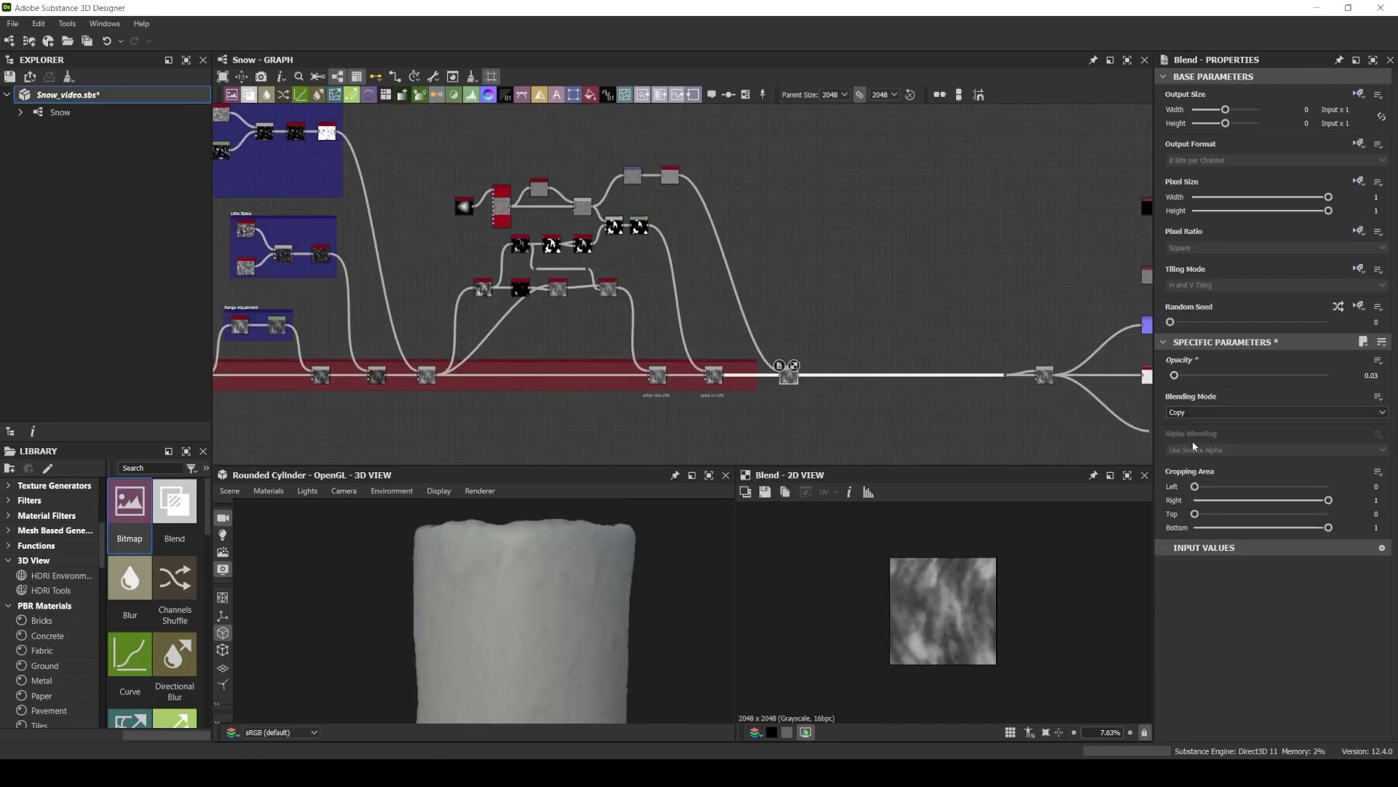
{"action": "key", "text": "Return"}
Arrange the noise, mask and blur nodes above the blend line into compact rows.
{"action": "middle_click_drag", "start_coordinate": [655, 248], "coordinate": [799, 249]}
{"action": "left_click_drag", "start_coordinate": [750, 142], "coordinate": [845, 197]}
{"action": "left_click_drag", "start_coordinate": [814, 177], "coordinate": [582, 310]}
{"action": "left_click_drag", "start_coordinate": [724, 204], "coordinate": [725, 235]}
{"action": "scroll", "coordinate": [717, 232], "scroll_direction": "up", "scroll_amount": 2}
{"action": "left_click_drag", "start_coordinate": [841, 185], "coordinate": [528, 320]}
{"action": "left_click_drag", "start_coordinate": [739, 298], "coordinate": [738, 263]}
{"action": "scroll", "coordinate": [644, 343], "scroll_direction": "up", "scroll_amount": 4}
{"action": "left_click_drag", "start_coordinate": [529, 381], "coordinate": [509, 381]}
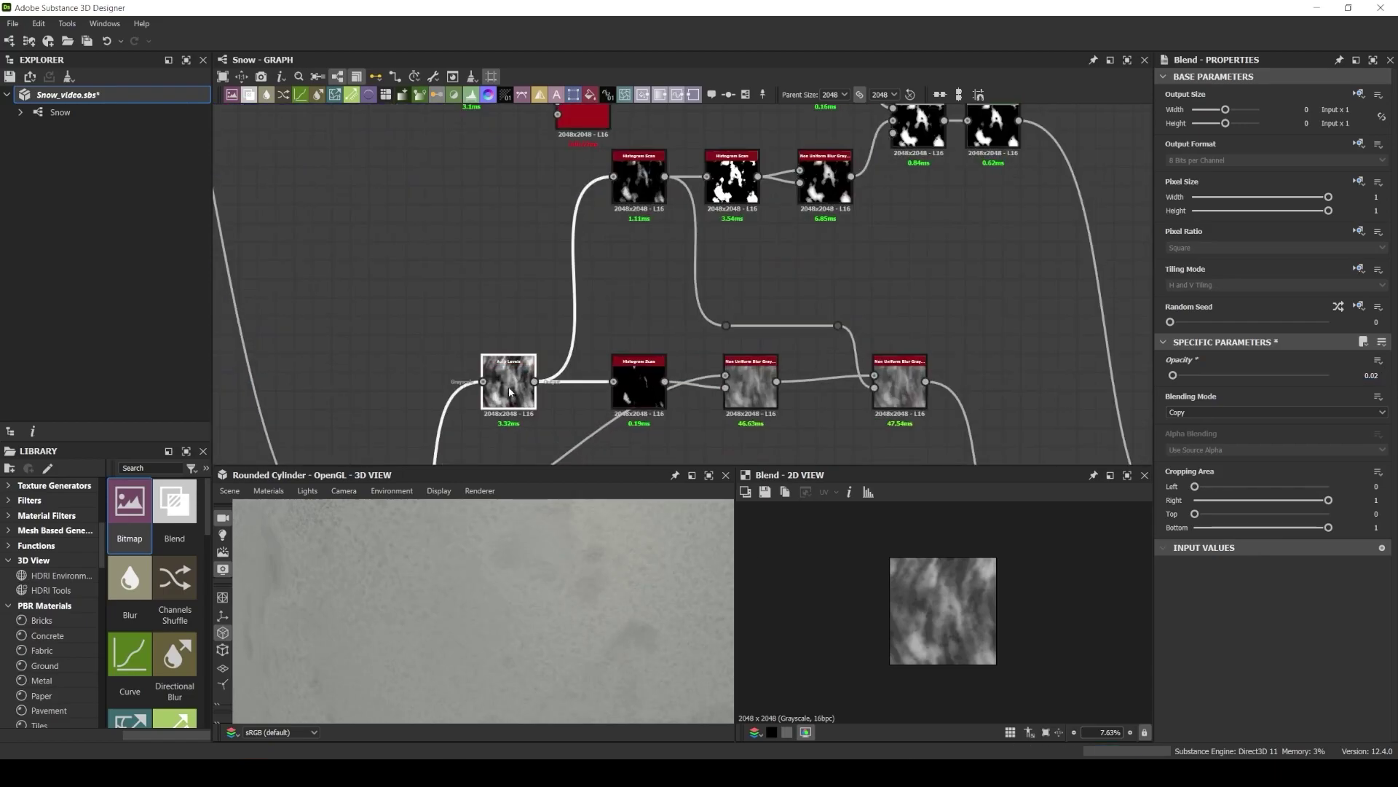
Add a frame around the selected detail nodes above the blend line and open its title for editing.
{"action": "scroll", "coordinate": [525, 230], "scroll_direction": "down", "scroll_amount": 3}
{"action": "left_click_drag", "start_coordinate": [477, 271], "coordinate": [753, 331]}
{"action": "right_click", "coordinate": [740, 322]}
{"action": "left_click", "coordinate": [802, 415]}
{"action": "double_click", "coordinate": [1201, 147]}
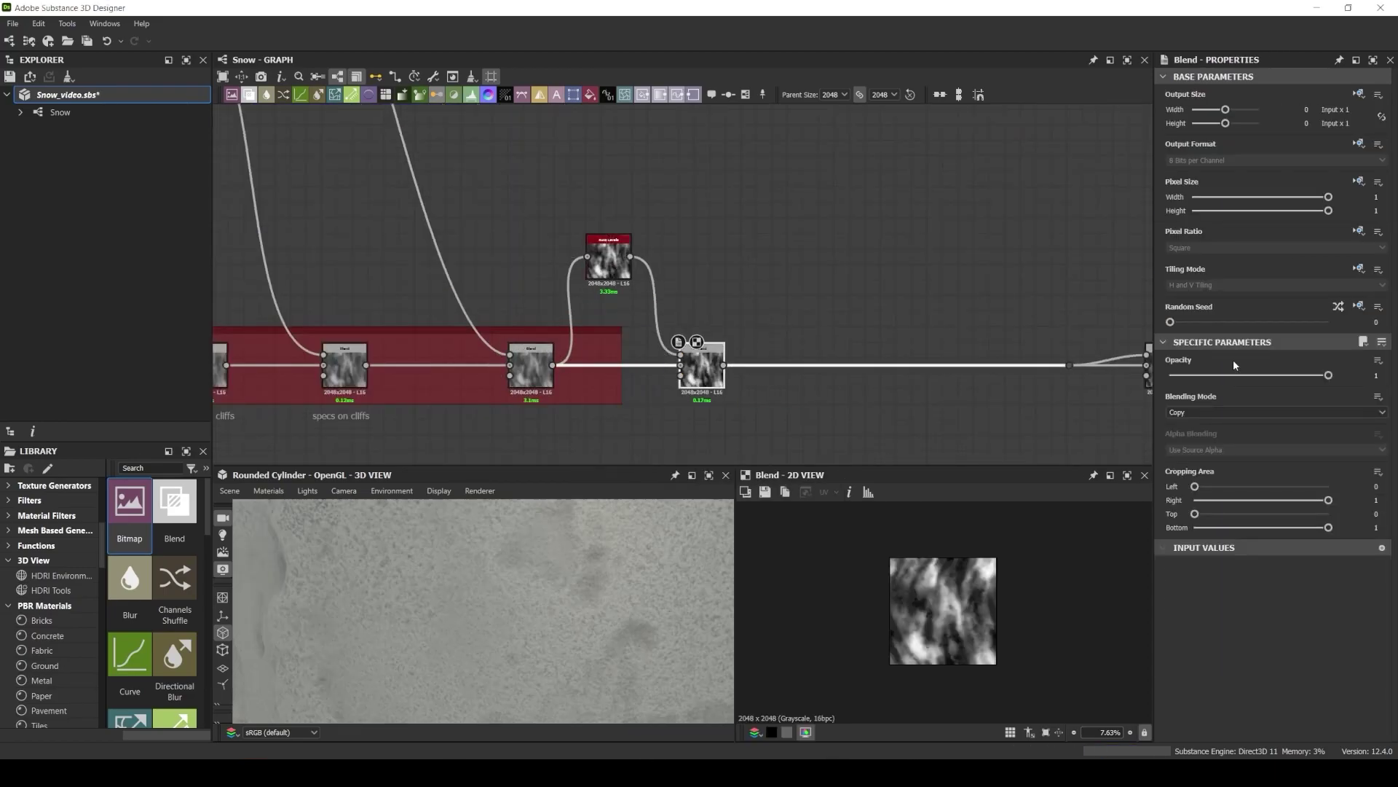
Set the opacity of the Blend receiving the Auto Levels to 0.65, and adjust the seed and scale of the Clouds 2 noise.
{"action": "left_click_drag", "start_coordinate": [1233, 375], "coordinate": [1264, 375]}
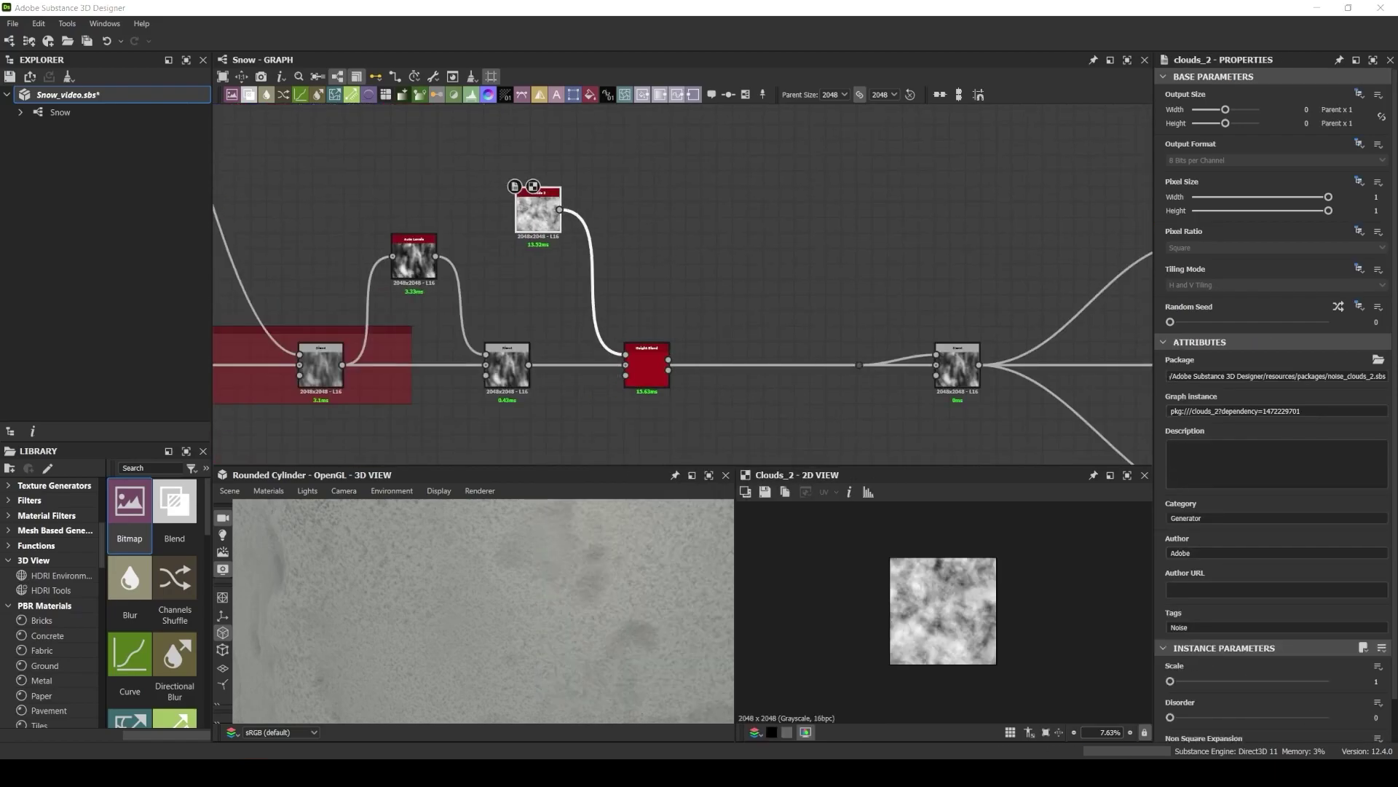
{"action": "left_click_drag", "start_coordinate": [1169, 321], "coordinate": [1297, 322]}
{"action": "left_click_drag", "start_coordinate": [1249, 681], "coordinate": [1213, 681]}
{"action": "scroll", "coordinate": [1276, 650], "scroll_direction": "down", "scroll_amount": 2}
{"action": "scroll", "coordinate": [438, 613], "scroll_direction": "up", "scroll_amount": 5}
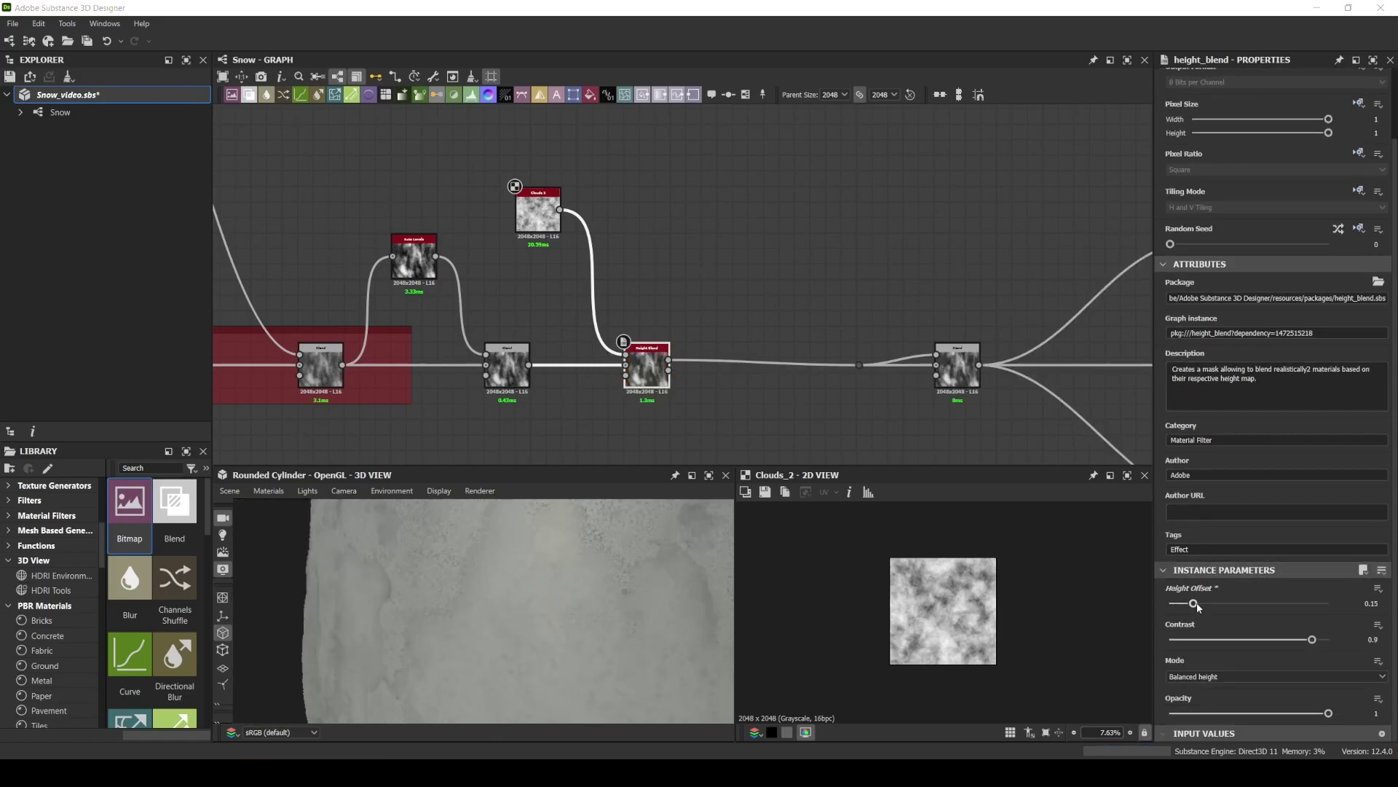
Set the height offset of the Height Blend that receives the Clouds 2 noise to 0.12.
{"action": "scroll", "coordinate": [591, 603], "scroll_direction": "down", "scroll_amount": 5}
{"action": "scroll", "coordinate": [555, 620], "scroll_direction": "up", "scroll_amount": 5}
{"action": "left_click_drag", "start_coordinate": [1189, 603], "coordinate": [1181, 604]}
{"action": "key", "text": "ctrl+z"}
{"action": "key", "text": "ctrl+z"}
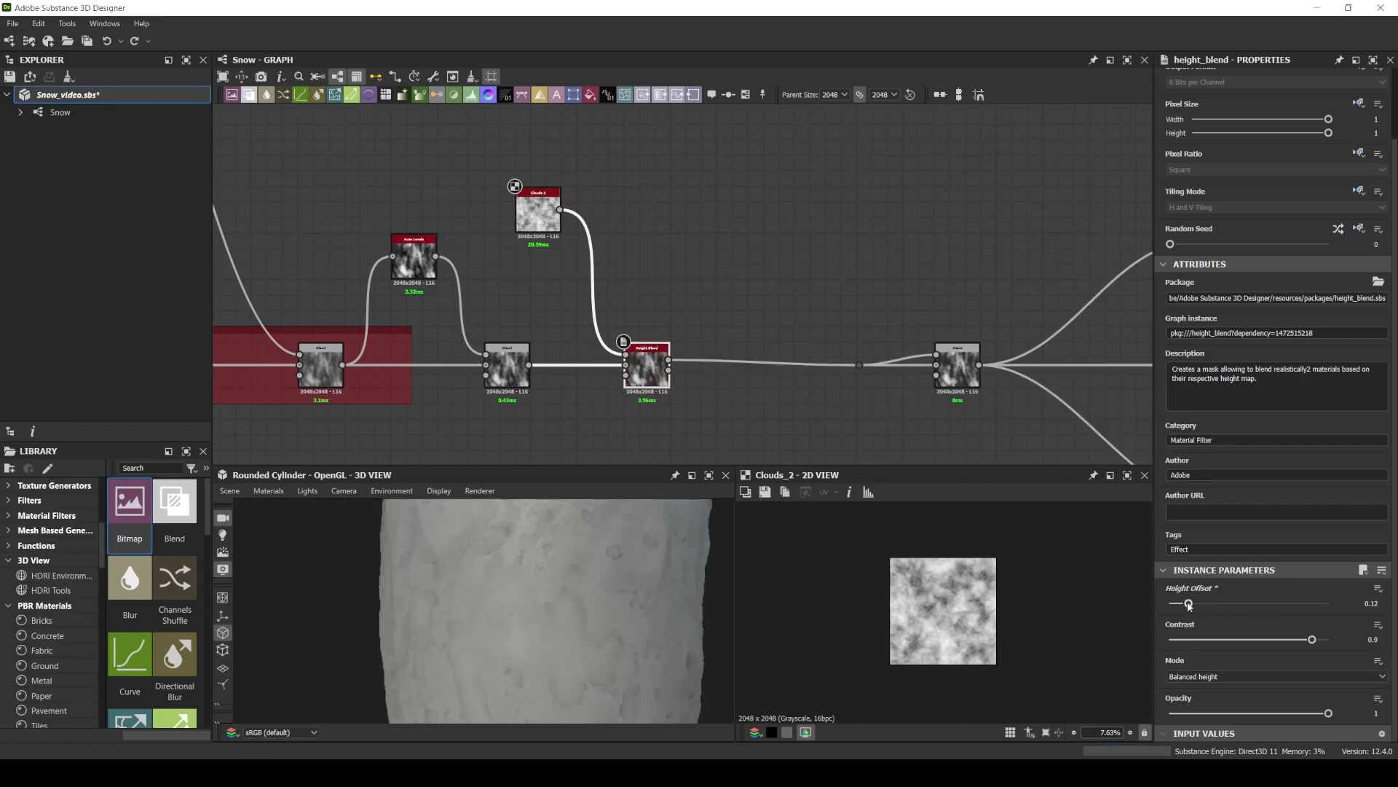
Lower the opacity of the Blend before the Height Blend to 0.5.
{"action": "left_click", "coordinate": [507, 366]}
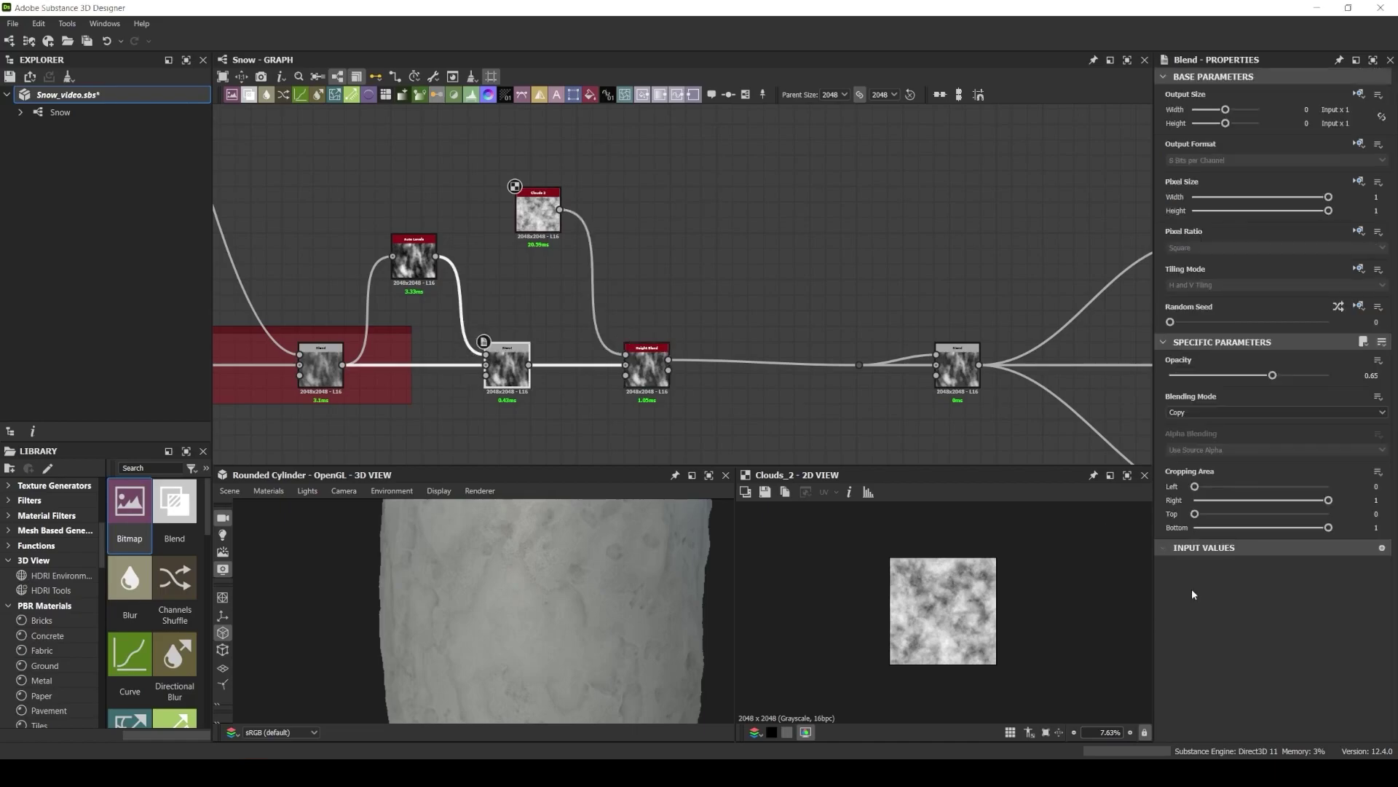
{"action": "left_click_drag", "start_coordinate": [1294, 375], "coordinate": [1249, 375]}
{"action": "scroll", "coordinate": [482, 632], "scroll_direction": "down", "scroll_amount": 5}
Extend the Blend Line frame over the last Blend and the Height Blend, and save the package.
{"action": "left_click_drag", "start_coordinate": [526, 306], "coordinate": [697, 306]}
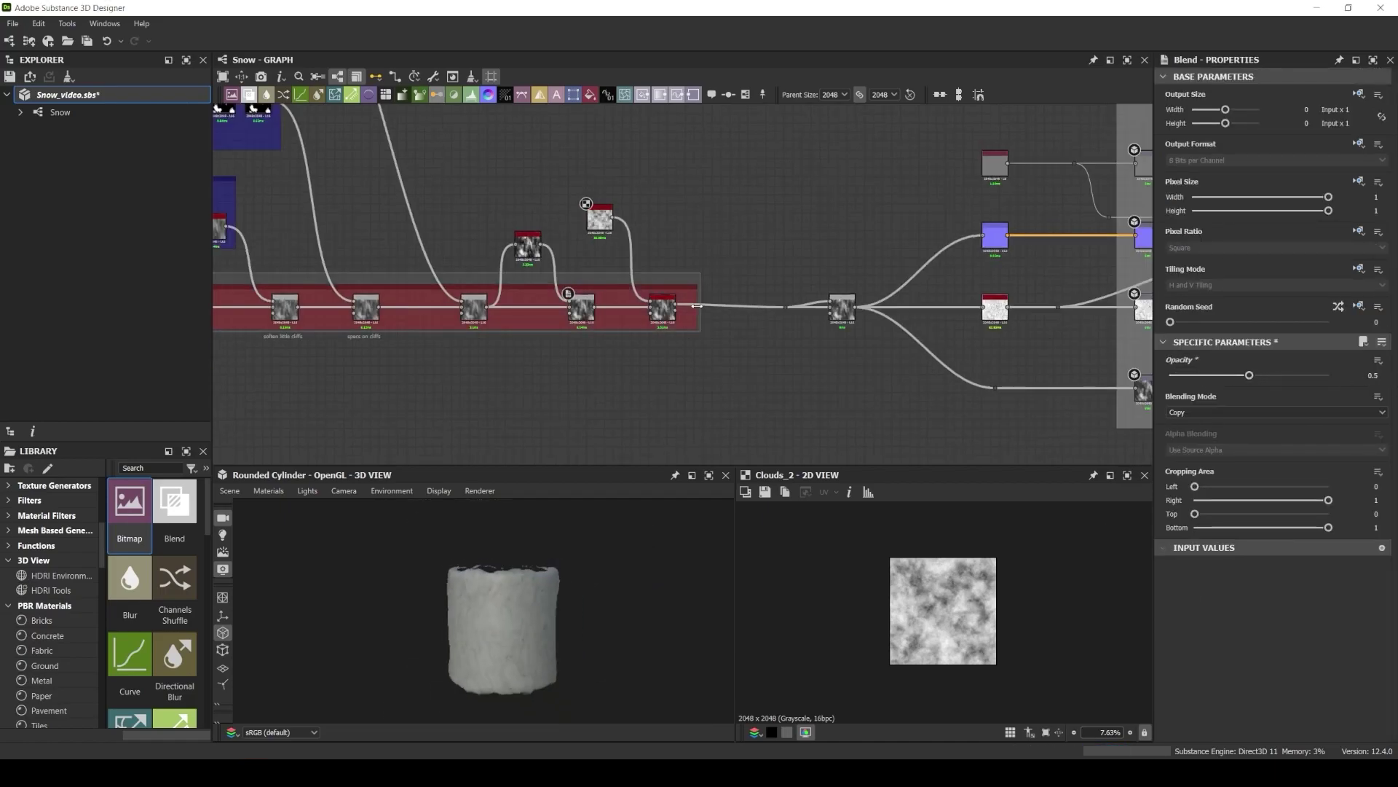
{"action": "scroll", "coordinate": [783, 335], "scroll_direction": "down", "scroll_amount": 8}
{"action": "left_click_drag", "start_coordinate": [291, 229], "coordinate": [593, 326]}
{"action": "scroll", "coordinate": [593, 326], "scroll_direction": "up", "scroll_amount": 9}
{"action": "middle_click_drag", "start_coordinate": [571, 332], "coordinate": [612, 279]}
{"action": "scroll", "coordinate": [459, 326], "scroll_direction": "down", "scroll_amount": 5}
{"action": "scroll", "coordinate": [612, 279], "scroll_direction": "down", "scroll_amount": 3}
{"action": "key", "text": "ctrl+s"}
{"action": "middle_click_drag", "start_coordinate": [695, 255], "coordinate": [598, 243]}
{"action": "key", "text": "space"}
{"action": "type", "text": "cell"}
{"action": "key", "text": "Return"}
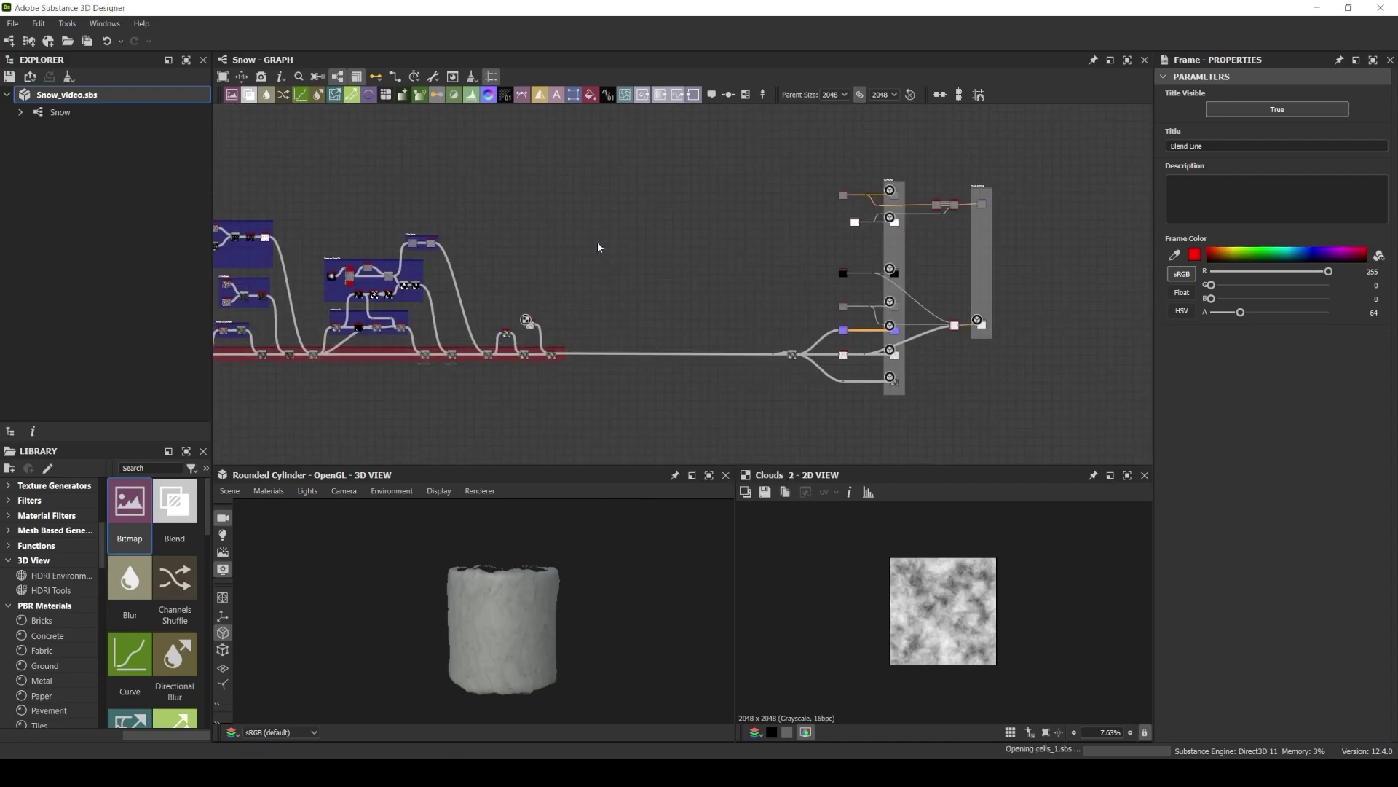
Add a waterColorStyle node in the empty area above the blend line.
{"action": "key", "text": "space"}
{"action": "type", "text": "water"}
{"action": "key", "text": "Return"}
Add a Slope Blur Grayscale node beside Clouds 2 and connect the clouds to its grayscale input.
{"action": "scroll", "coordinate": [536, 356], "scroll_direction": "up", "scroll_amount": 8}
{"action": "scroll", "coordinate": [526, 272], "scroll_direction": "up", "scroll_amount": 3}
{"action": "key", "text": "space"}
{"action": "type", "text": "slope"}
{"action": "key", "text": "Return"}
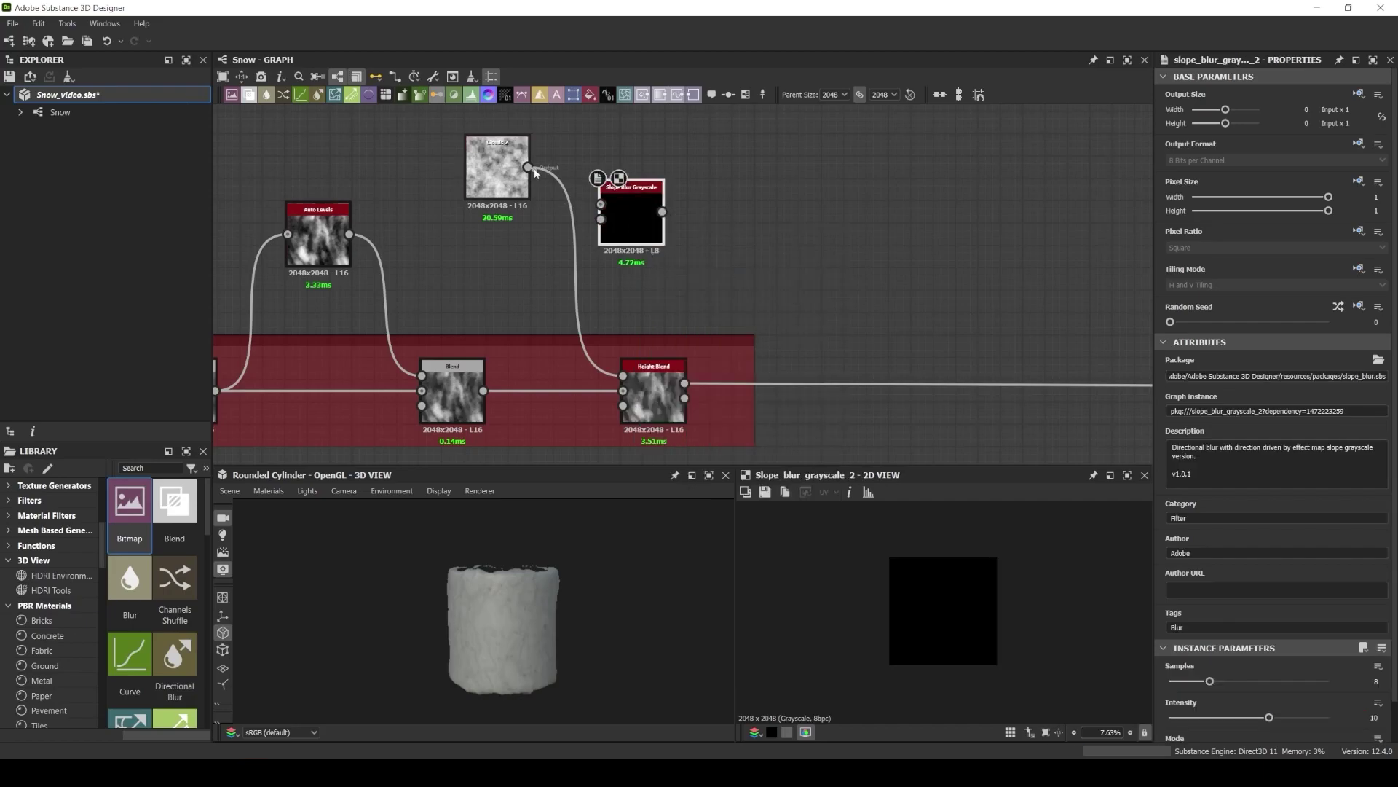
{"action": "left_click_drag", "start_coordinate": [528, 167], "coordinate": [601, 205]}
{"action": "middle_click_drag", "start_coordinate": [604, 207], "coordinate": [696, 296]}
Add a brush stroke node below Clouds 2 and connect it to the slope input of the Slope Blur Grayscale.
{"action": "key", "text": "space"}
{"action": "type", "text": "brush"}
{"action": "left_click", "coordinate": [790, 464]}
{"action": "left_click_drag", "start_coordinate": [742, 271], "coordinate": [674, 182]}
{"action": "left_click_drag", "start_coordinate": [744, 351], "coordinate": [566, 280]}
{"action": "mouse_move", "coordinate": [598, 278]}
{"action": "left_mouse_down"}
{"action": "mouse_move", "coordinate": [647, 186]}
{"action": "mouse_move", "coordinate": [711, 176]}
{"action": "left_mouse_up"}
{"action": "middle_click_drag", "start_coordinate": [716, 191], "coordinate": [723, 237]}
Set the Slope Blur Grayscale to Min mode with 13 samples and an intensity of 6.94.
{"action": "double_click", "coordinate": [686, 228]}
{"action": "left_click_drag", "start_coordinate": [1206, 681], "coordinate": [1330, 681]}
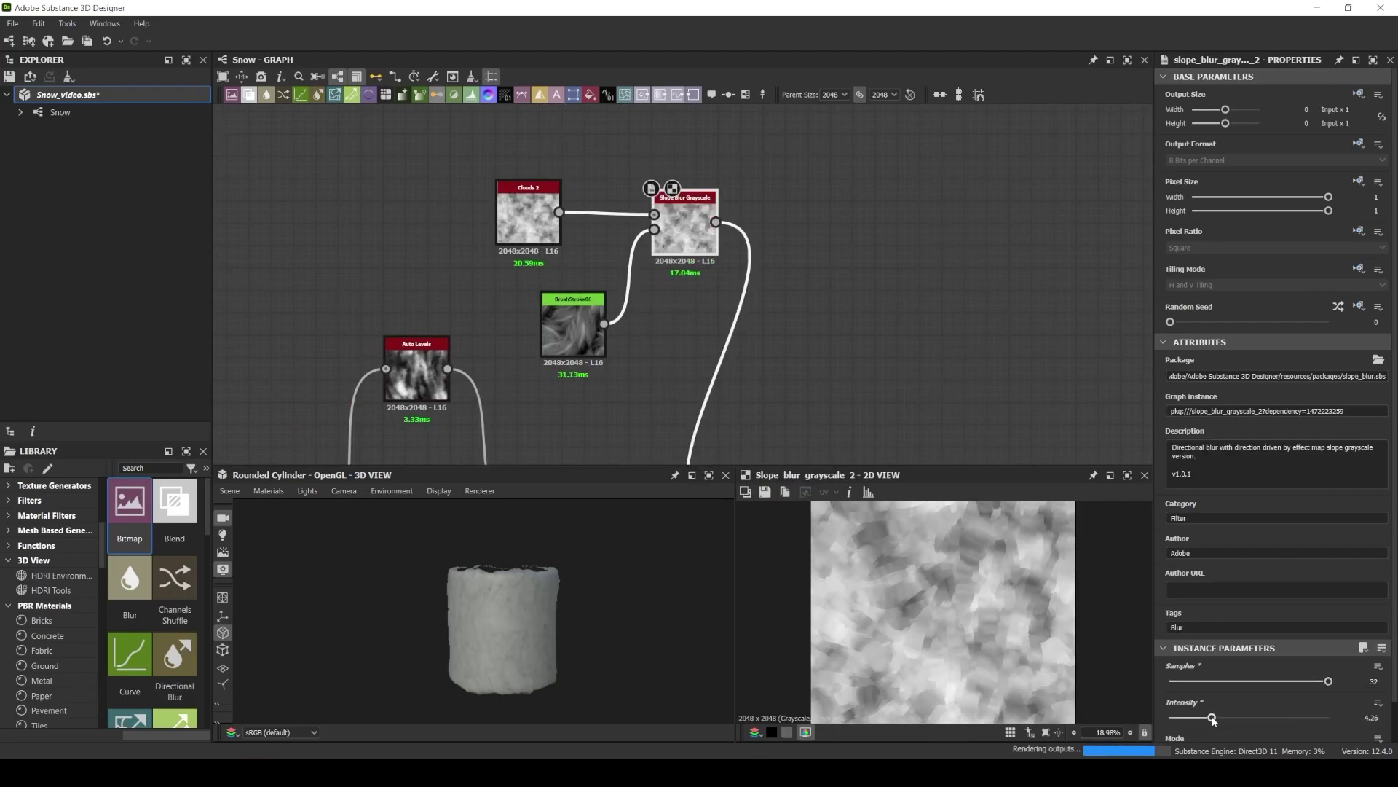
{"action": "scroll", "coordinate": [1213, 719], "scroll_direction": "down", "scroll_amount": 3}
{"action": "left_click", "coordinate": [1189, 713]}
{"action": "left_click", "coordinate": [1184, 727]}
{"action": "left_click_drag", "start_coordinate": [1212, 676], "coordinate": [1239, 676]}
{"action": "left_click_drag", "start_coordinate": [1329, 640], "coordinate": [1199, 639]}
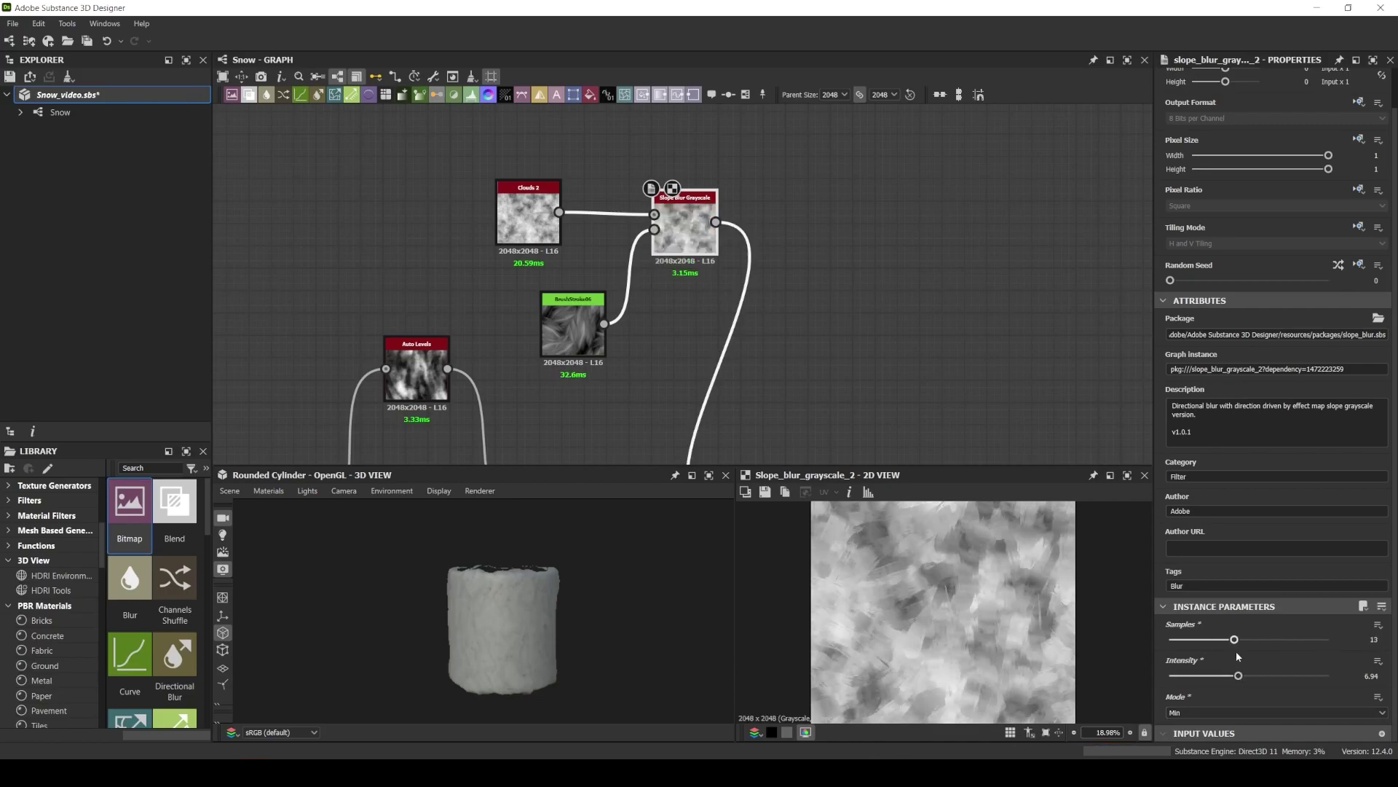
{"action": "scroll", "coordinate": [487, 622], "scroll_direction": "up", "scroll_amount": 6}
{"action": "scroll", "coordinate": [487, 621], "scroll_direction": "down", "scroll_amount": 2}
{"action": "left_click_drag", "start_coordinate": [1220, 683], "coordinate": [1220, 683]}
Adjust the brush stroke node's pattern parameter, and reopen the mode options of the Slope Blur Grayscale.
{"action": "left_click", "coordinate": [573, 329]}
{"action": "left_click_drag", "start_coordinate": [1170, 677], "coordinate": [1202, 677]}
{"action": "scroll", "coordinate": [943, 612], "scroll_direction": "up", "scroll_amount": 5}
{"action": "scroll", "coordinate": [944, 612], "scroll_direction": "down", "scroll_amount": 6}
{"action": "left_click", "coordinate": [685, 227]}
{"action": "left_click", "coordinate": [1200, 713]}
{"action": "scroll", "coordinate": [696, 195], "scroll_direction": "down", "scroll_amount": 3}
{"action": "scroll", "coordinate": [759, 255], "scroll_direction": "up", "scroll_amount": 1}
Frame the clouds, brush stroke and slope blur nodes in blue and title the frame "Under Snow".
{"action": "left_click_drag", "start_coordinate": [855, 350], "coordinate": [885, 350]}
{"action": "left_click_drag", "start_coordinate": [729, 156], "coordinate": [751, 196]}
{"action": "left_click", "coordinate": [745, 94]}
{"action": "left_click_drag", "start_coordinate": [1274, 284], "coordinate": [1207, 285]}
{"action": "double_click", "coordinate": [1206, 146]}
{"action": "type", "text": "Under Snow"}
{"action": "middle_click_drag", "start_coordinate": [725, 122], "coordinate": [677, 216]}
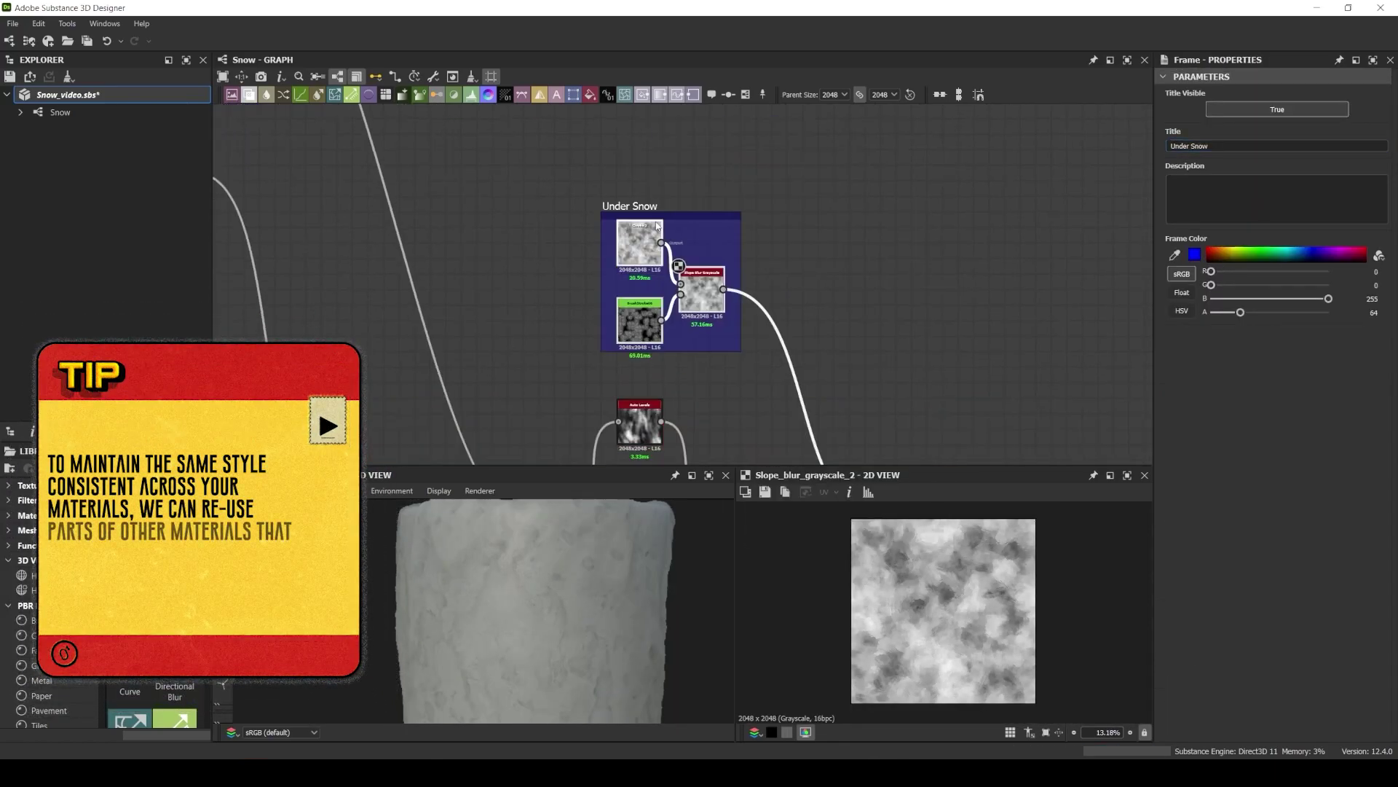
Align the nodes inside the Under Snow frame and resize the frame to fit them.
{"action": "left_click_drag", "start_coordinate": [678, 216], "coordinate": [646, 191]}
{"action": "scroll", "coordinate": [638, 282], "scroll_direction": "up", "scroll_amount": 3}
{"action": "left_click_drag", "start_coordinate": [587, 306], "coordinate": [561, 333]}
{"action": "left_click_drag", "start_coordinate": [587, 173], "coordinate": [561, 173]}
{"action": "left_click_drag", "start_coordinate": [644, 353], "coordinate": [643, 428]}
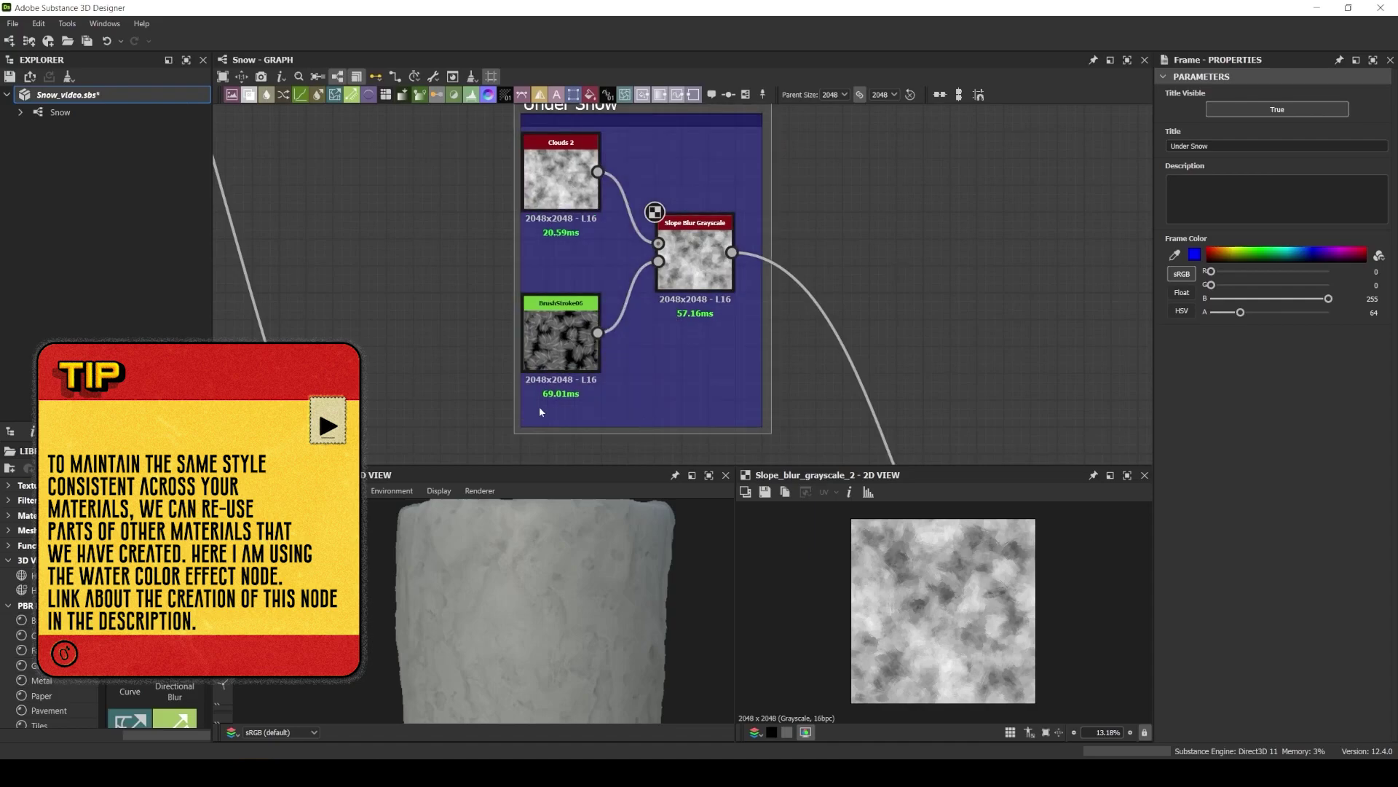
{"action": "left_click_drag", "start_coordinate": [520, 357], "coordinate": [440, 357]}
Feed the waterColorStyle node into the base color output and position it above the framed groups.
{"action": "middle_click_drag", "start_coordinate": [576, 182], "coordinate": [564, 316]}
{"action": "left_click_drag", "start_coordinate": [575, 248], "coordinate": [575, 240]}
{"action": "middle_click_drag", "start_coordinate": [728, 335], "coordinate": [659, 238]}
{"action": "left_click_drag", "start_coordinate": [682, 247], "coordinate": [704, 246]}
{"action": "scroll", "coordinate": [742, 299], "scroll_direction": "down", "scroll_amount": 3}
{"action": "left_click", "coordinate": [644, 213]}
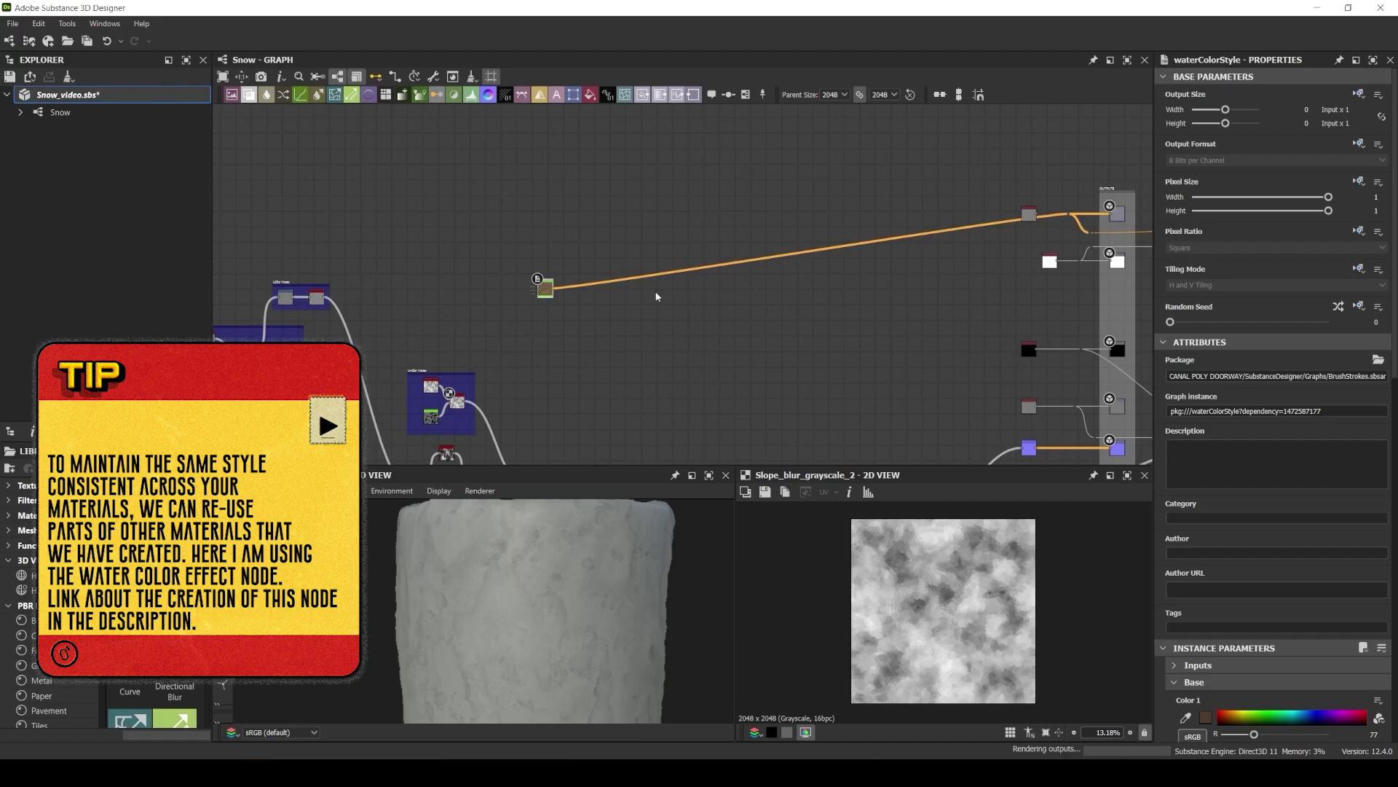
{"action": "left_click_drag", "start_coordinate": [543, 284], "coordinate": [417, 218]}
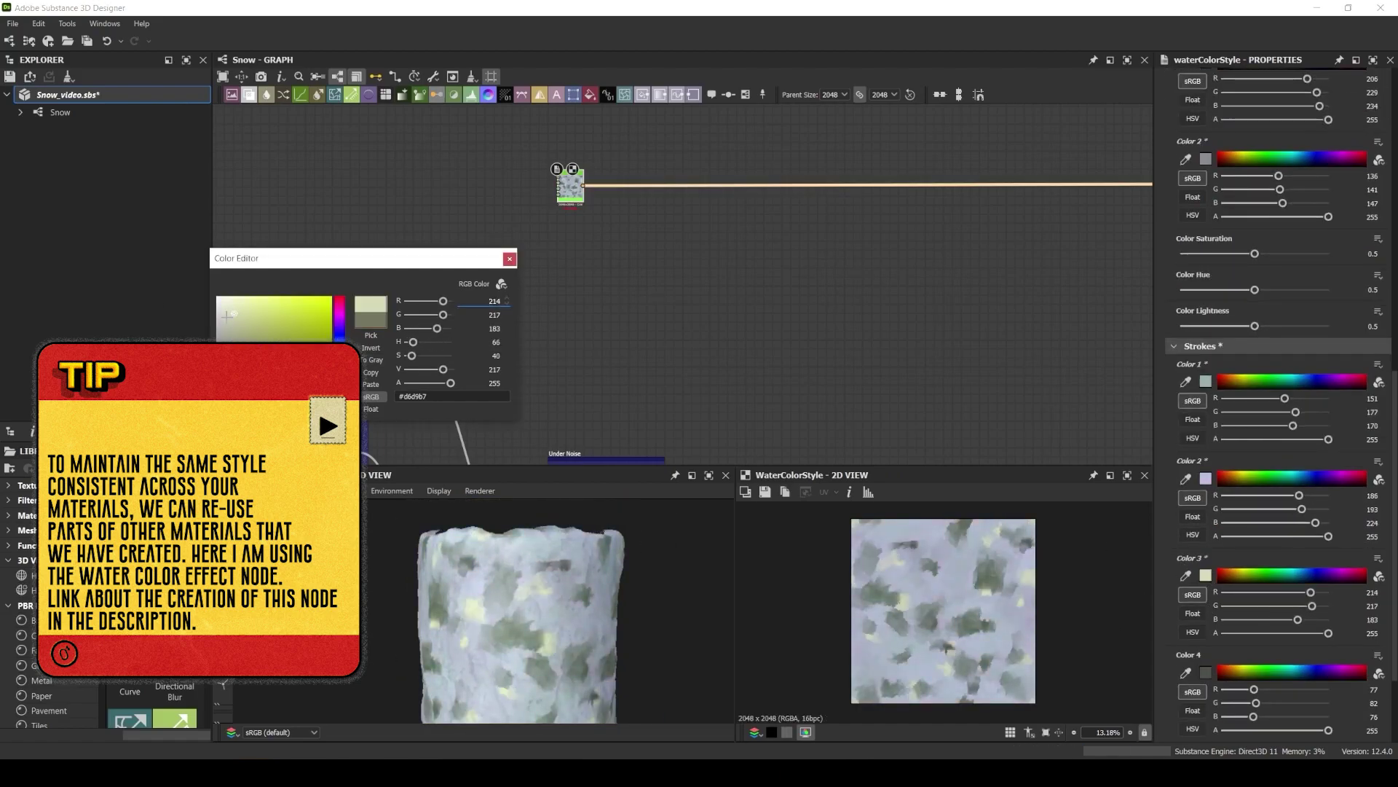
Slightly lower Brush Scale Multiplier 03 of the waterColorStyle node and change the hue of stroke Color 4.
{"action": "scroll", "coordinate": [1240, 677], "scroll_direction": "down", "scroll_amount": 8}
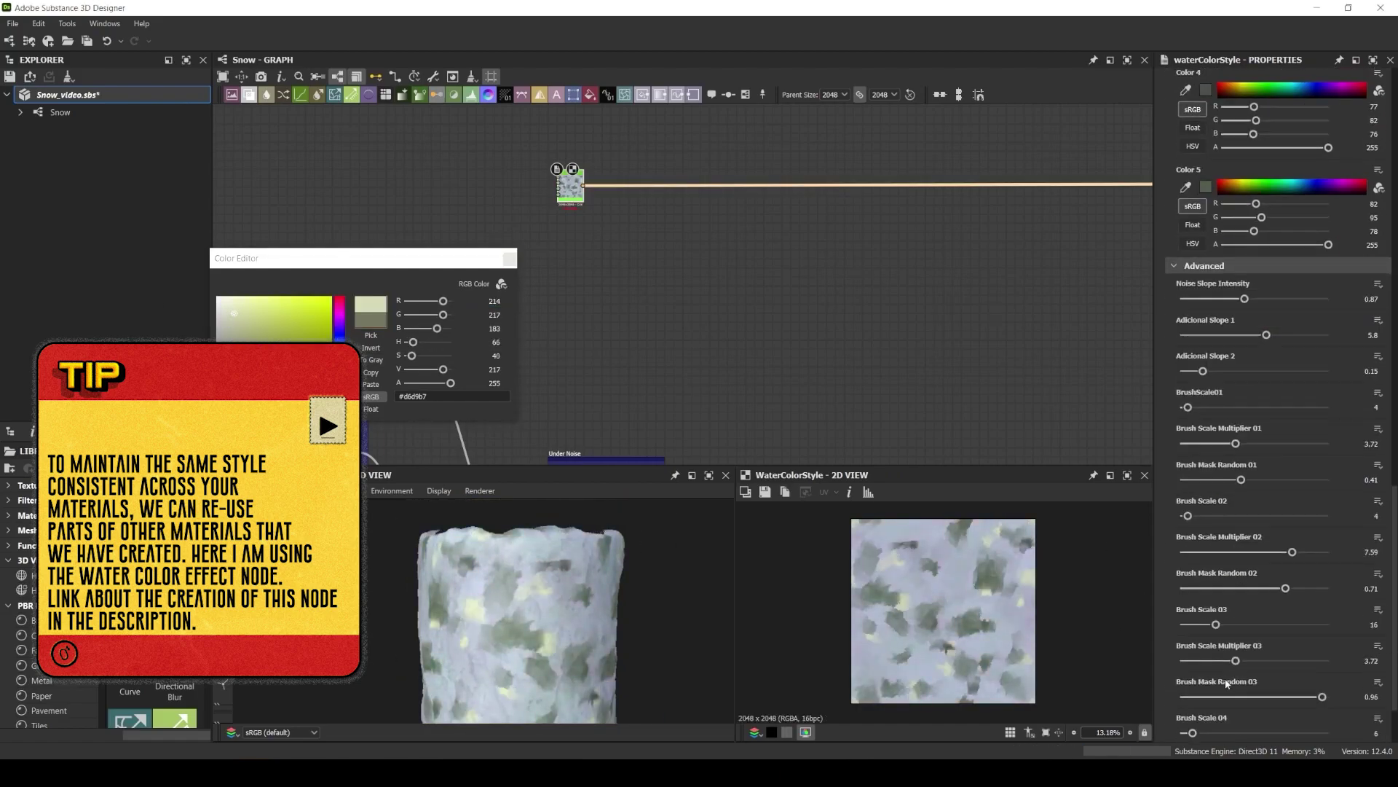
{"action": "left_click_drag", "start_coordinate": [1235, 660], "coordinate": [1233, 660]}
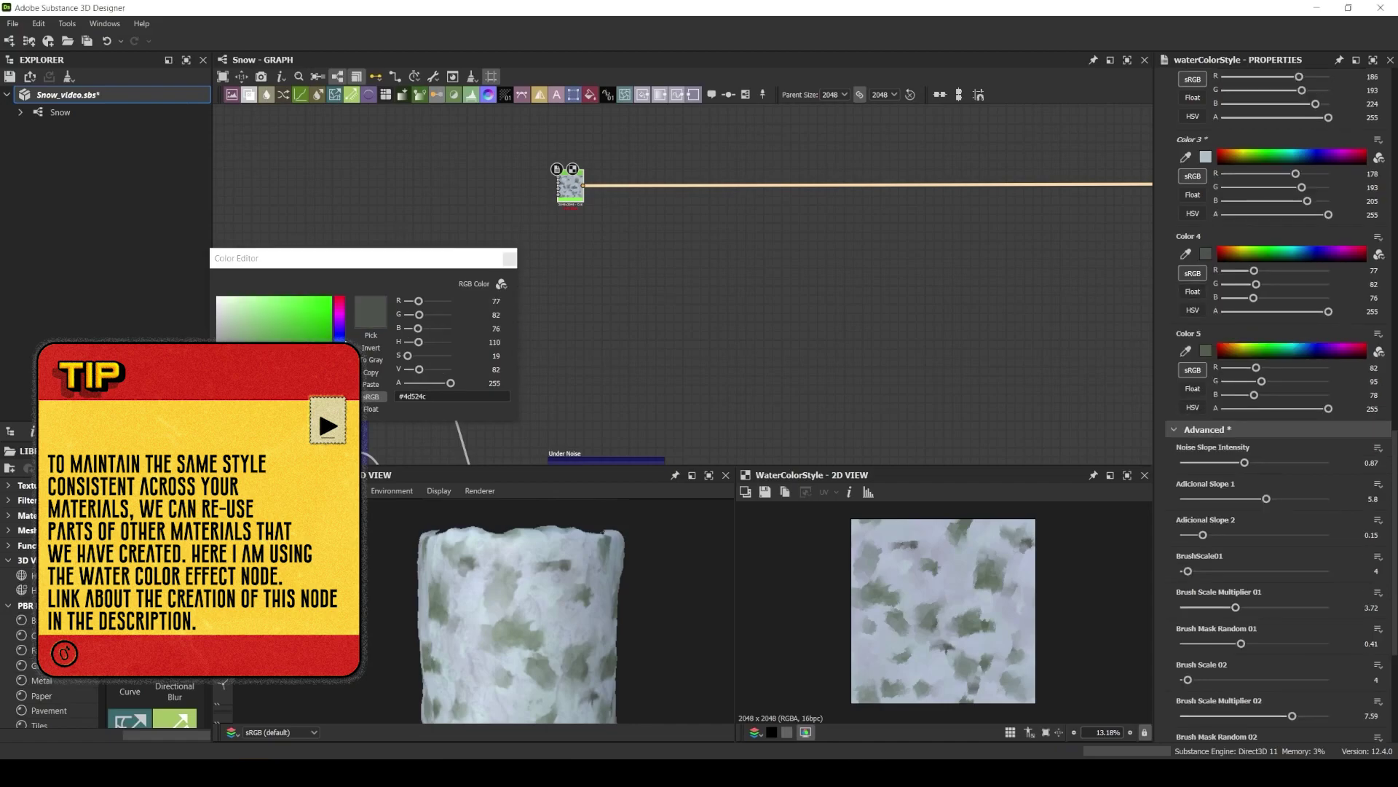
{"action": "left_click_drag", "start_coordinate": [339, 381], "coordinate": [340, 317]}
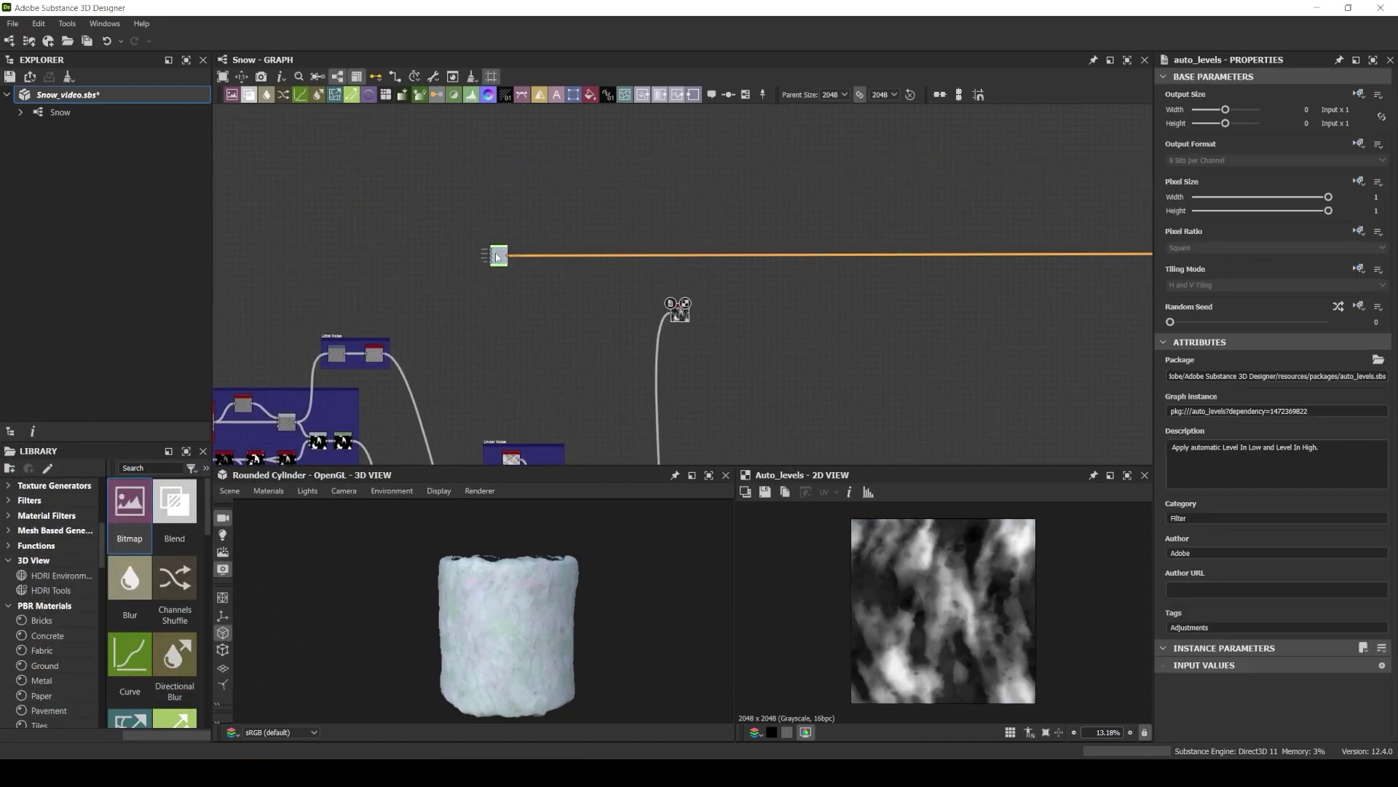
Insert an HSL node after the waterColorStyle node and shift its hue and lightness slightly.
{"action": "left_click_drag", "start_coordinate": [496, 256], "coordinate": [638, 264]}
{"action": "scroll", "coordinate": [649, 273], "scroll_direction": "up", "scroll_amount": 6}
{"action": "middle_click_drag", "start_coordinate": [738, 241], "coordinate": [509, 234]}
{"action": "left_click_drag", "start_coordinate": [386, 231], "coordinate": [382, 162]}
{"action": "key", "text": "space"}
{"action": "type", "text": "hsl"}
{"action": "key", "text": "Return"}
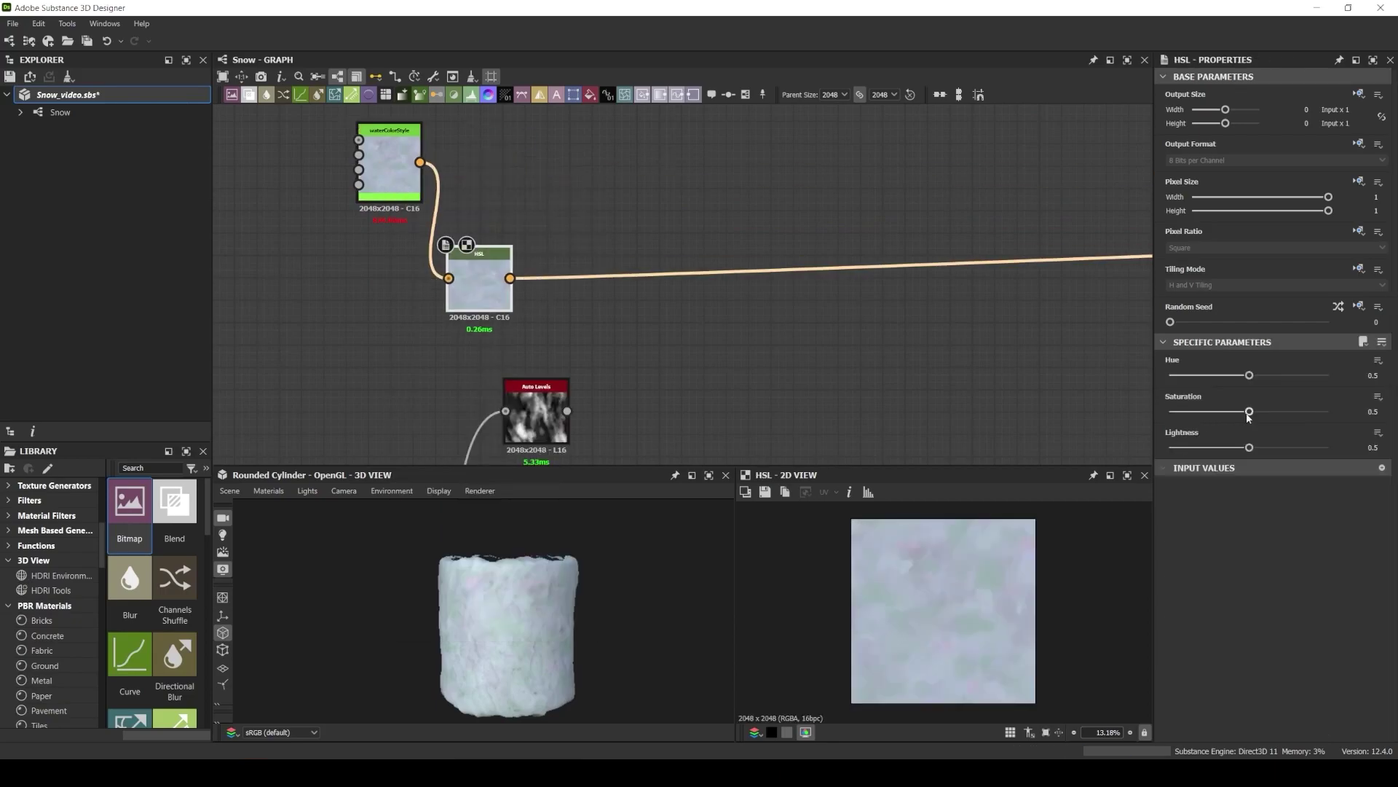
{"action": "left_click_drag", "start_coordinate": [1247, 452], "coordinate": [1245, 448]}
{"action": "left_click_drag", "start_coordinate": [1250, 375], "coordinate": [1245, 377]}
Insert a Blend after the HSL node, combine it with the original waterColorStyle result masked by Auto Levels, and swap the two color inputs.
{"action": "left_click", "coordinate": [474, 292]}
{"action": "key", "text": "space"}
{"action": "type", "text": "blend"}
{"action": "key", "text": "Return"}
{"action": "left_click_drag", "start_coordinate": [421, 163], "coordinate": [562, 263]}
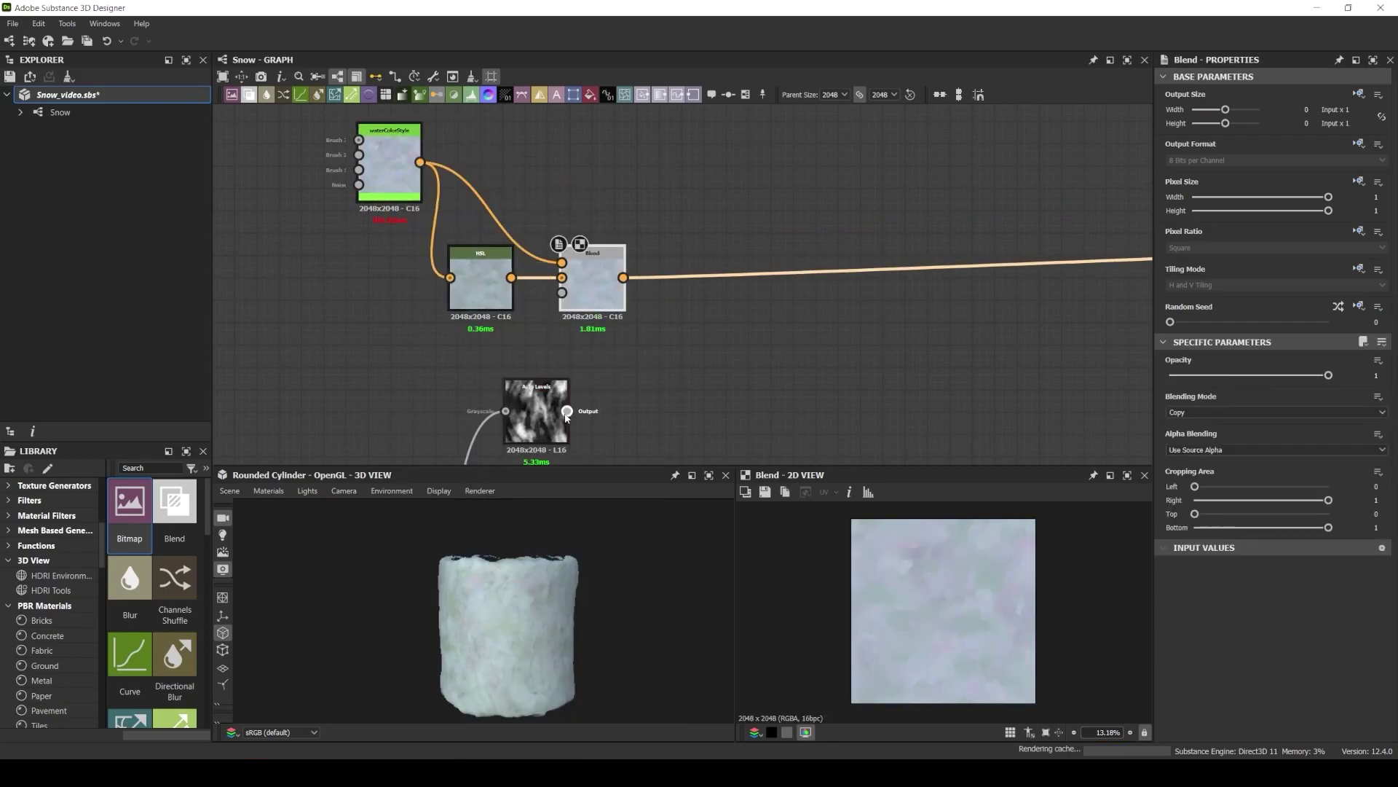
{"action": "left_click_drag", "start_coordinate": [568, 412], "coordinate": [563, 293]}
{"action": "left_click_drag", "start_coordinate": [597, 257], "coordinate": [652, 258]}
{"action": "key", "text": "x"}
{"action": "middle_click_drag", "start_coordinate": [651, 255], "coordinate": [652, 314]}
Set the color Blend's opacity to 0.28 and arrange the HSL node above the direct waterColorStyle connection.
{"action": "left_click_drag", "start_coordinate": [482, 328], "coordinate": [505, 161]}
{"action": "left_click", "coordinate": [649, 331]}
{"action": "left_click_drag", "start_coordinate": [1328, 375], "coordinate": [1214, 376]}
{"action": "left_click_drag", "start_coordinate": [356, 140], "coordinate": [551, 279]}
{"action": "left_click_drag", "start_coordinate": [507, 171], "coordinate": [499, 282]}
{"action": "scroll", "coordinate": [632, 339], "scroll_direction": "down", "scroll_amount": 3}
{"action": "left_click_drag", "start_coordinate": [487, 334], "coordinate": [441, 334]}
{"action": "scroll", "coordinate": [467, 334], "scroll_direction": "up", "scroll_amount": 3}
{"action": "left_click_drag", "start_coordinate": [612, 286], "coordinate": [568, 238]}
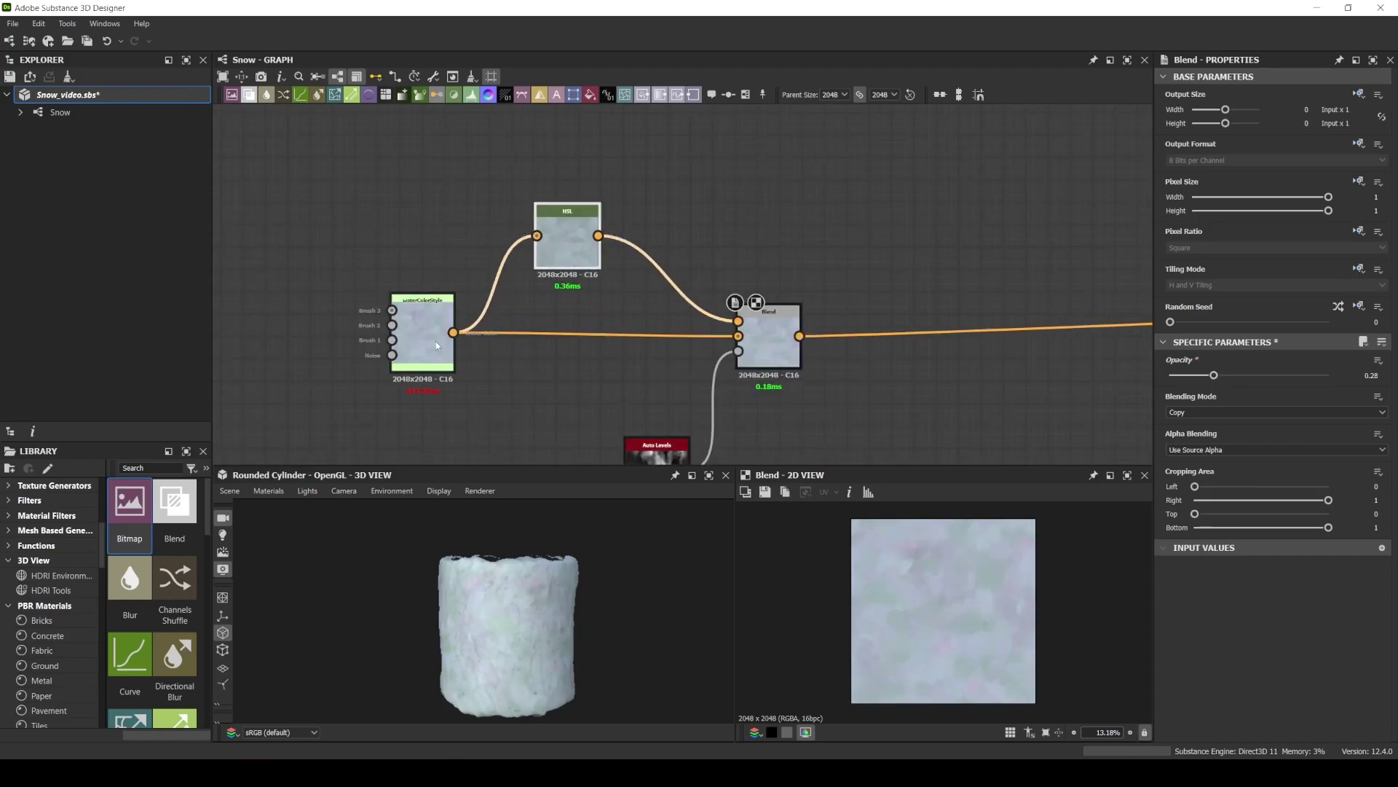
Insert a Directional Warp after the color Blend, driven by the Auto Levels, and set its intensity to 48.07.
{"action": "scroll", "coordinate": [743, 341], "scroll_direction": "down", "scroll_amount": 2}
{"action": "left_click", "coordinate": [776, 291]}
{"action": "key", "text": "space"}
{"action": "type", "text": "directional warp"}
{"action": "key", "text": "Return"}
{"action": "double_click", "coordinate": [1369, 374]}
{"action": "type", "text": "200"}
{"action": "key", "text": "Return"}
{"action": "scroll", "coordinate": [524, 619], "scroll_direction": "up", "scroll_amount": 7}
{"action": "left_click_drag", "start_coordinate": [1249, 375], "coordinate": [1189, 377]}
Insert a second HSL node after waterColorStyle with hue 0.08, saturation 0.48 and lightness 0.57.
{"action": "scroll", "coordinate": [561, 627], "scroll_direction": "down", "scroll_amount": 5}
{"action": "left_click_drag", "start_coordinate": [467, 312], "coordinate": [420, 312]}
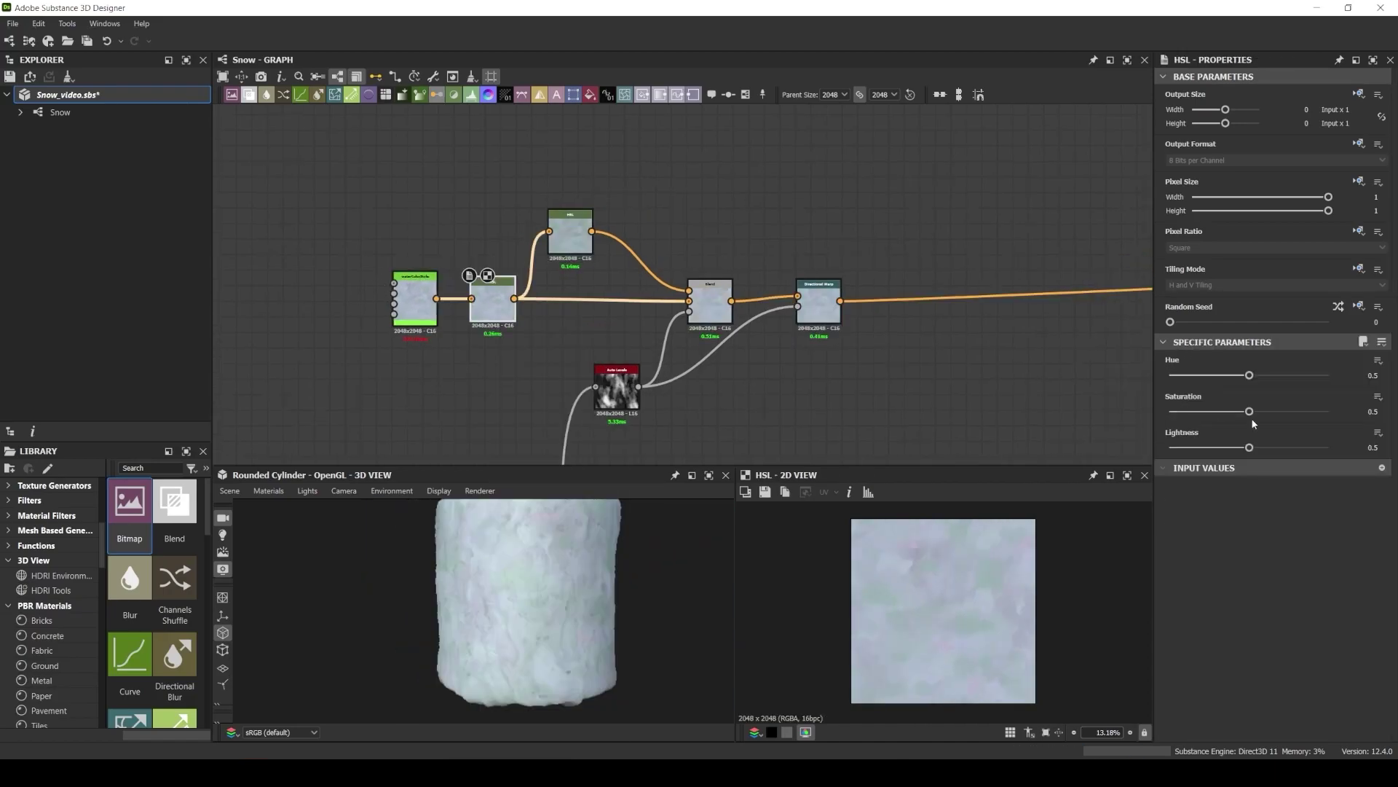
{"action": "left_click_drag", "start_coordinate": [1250, 447], "coordinate": [1260, 447]}
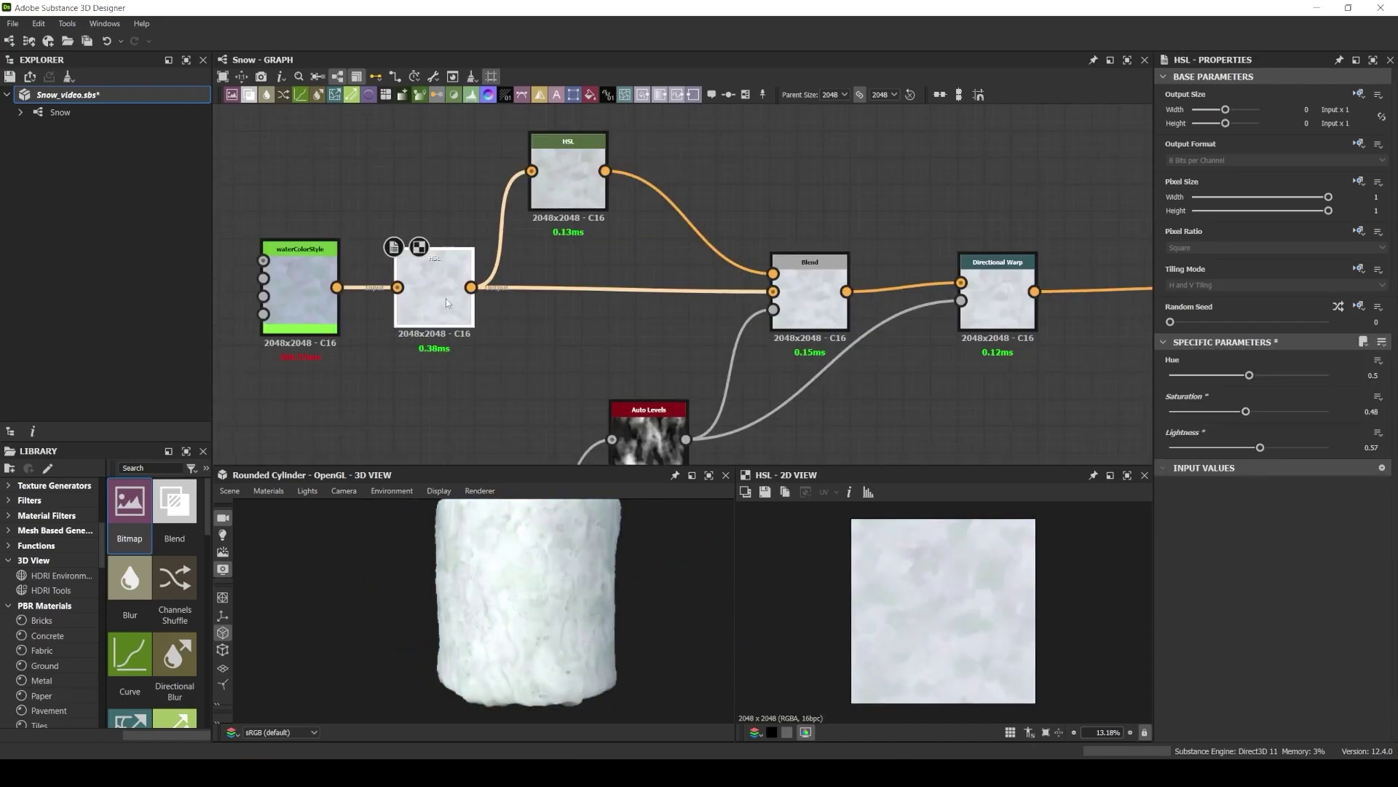
{"action": "left_click_drag", "start_coordinate": [1250, 375], "coordinate": [1197, 384]}
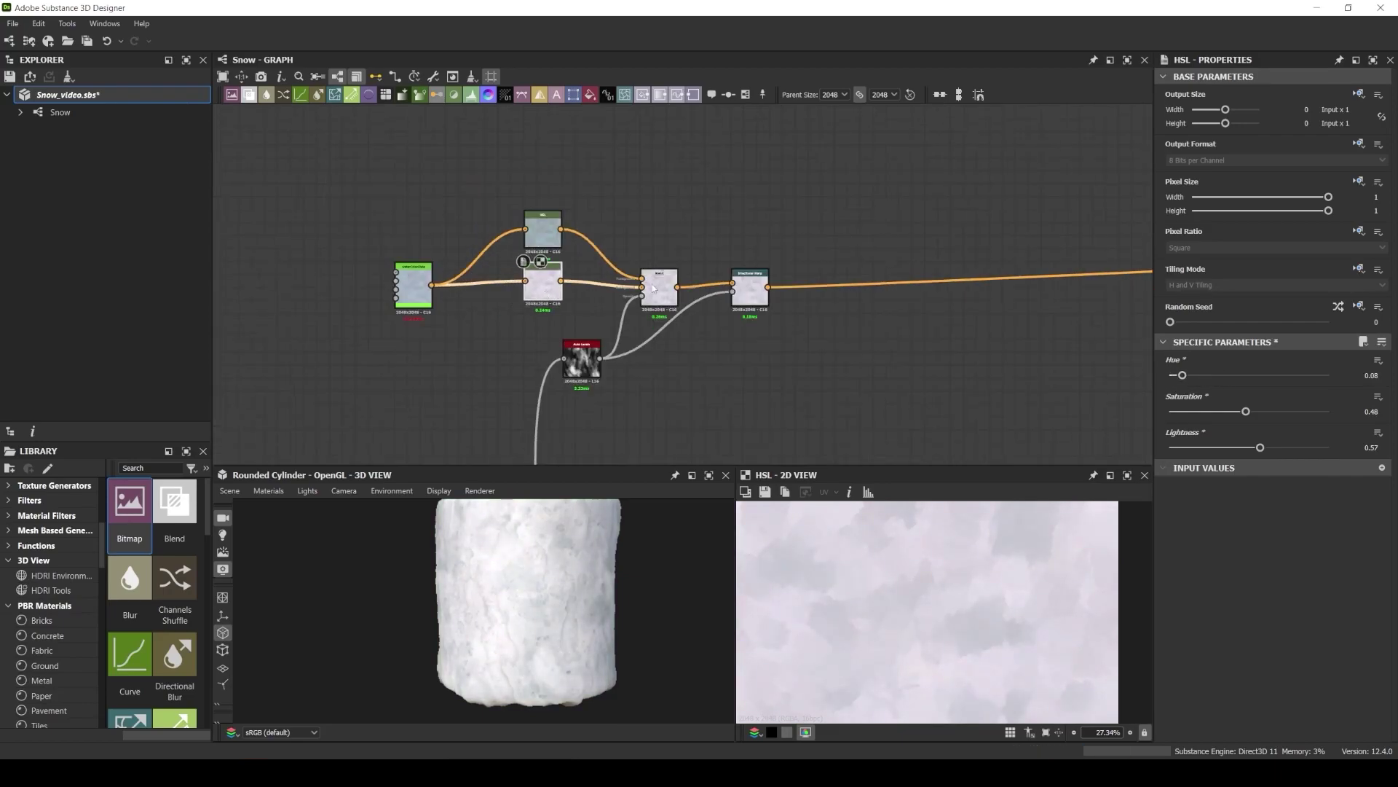
{"action": "left_click", "coordinate": [659, 286]}
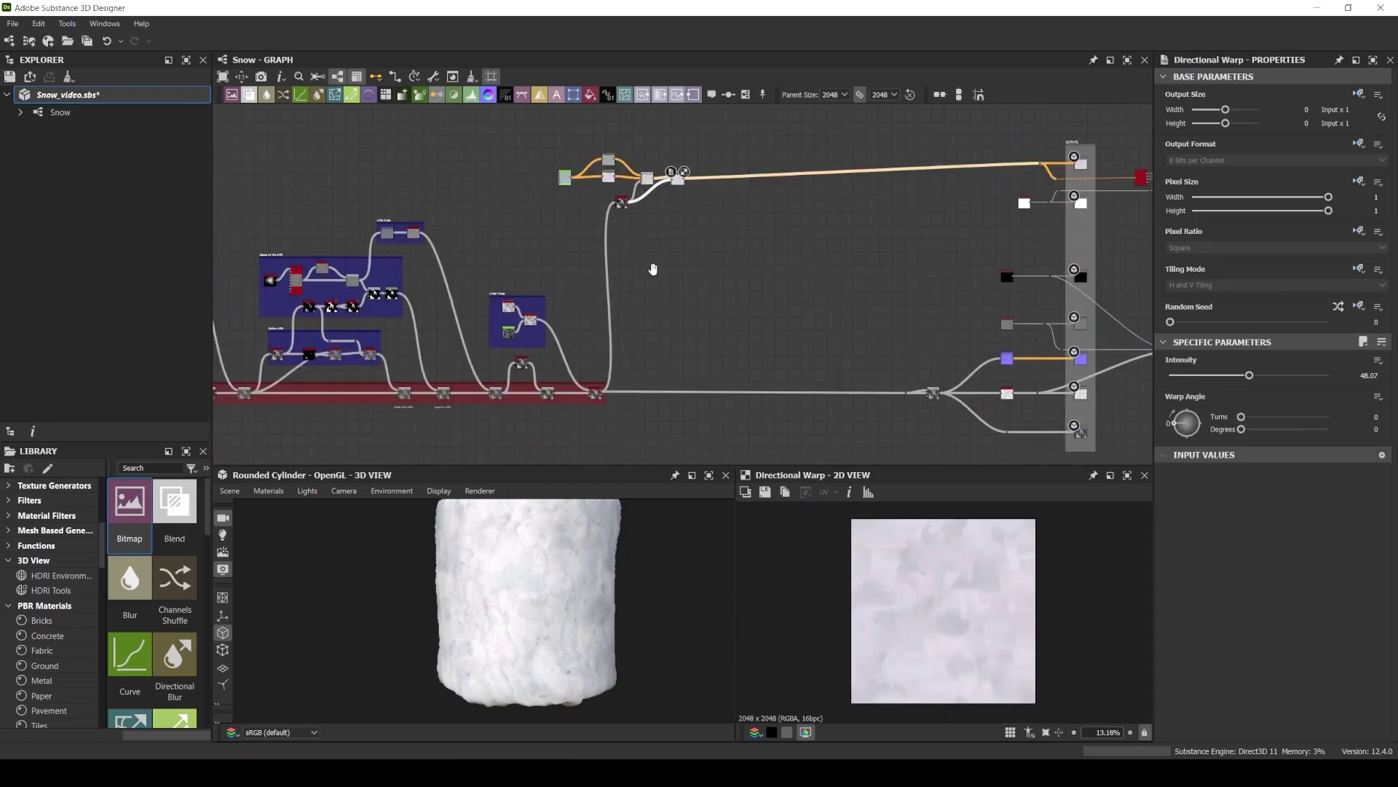
Add an HBAO node fed by the Auto Levels with height depth 0.05 and radius 0.08, and place a Normal node above it.
{"action": "left_click_drag", "start_coordinate": [601, 213], "coordinate": [710, 310]}
{"action": "type", "text": "hbao"}
{"action": "key", "text": "Return"}
{"action": "left_click_drag", "start_coordinate": [1185, 721], "coordinate": [1177, 720]}
{"action": "scroll", "coordinate": [1199, 718], "scroll_direction": "down", "scroll_amount": 3}
{"action": "left_click_drag", "start_coordinate": [1329, 594], "coordinate": [1182, 594]}
{"action": "scroll", "coordinate": [645, 183], "scroll_direction": "up", "scroll_amount": 3}
{"action": "left_click_drag", "start_coordinate": [781, 412], "coordinate": [692, 338]}
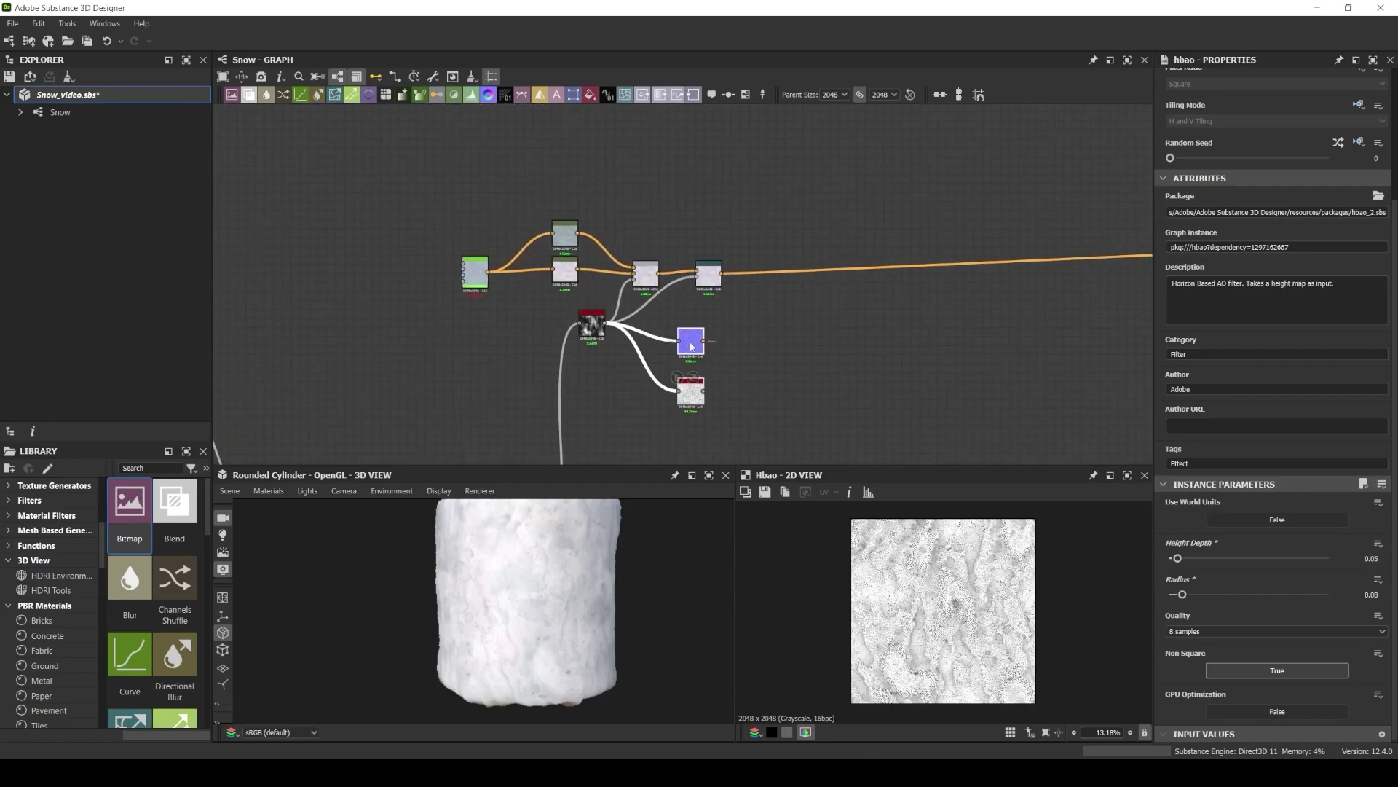
Insert a Blend after the Directional Warp and add a dot to the Auto Levels link that drives the warp.
{"action": "left_click", "coordinate": [640, 269]}
{"action": "key", "text": "space"}
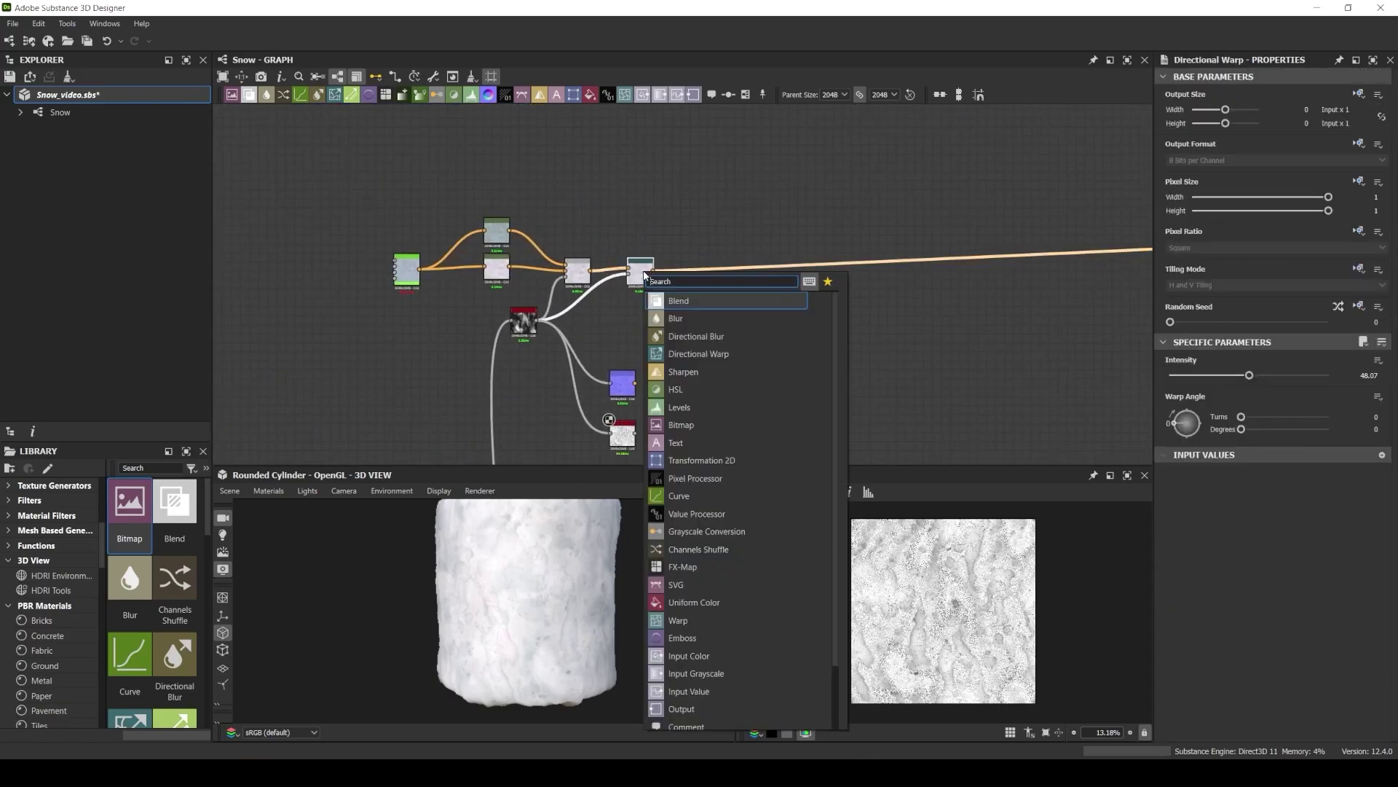
{"action": "left_click", "coordinate": [678, 300]}
{"action": "double_click", "coordinate": [686, 272]}
{"action": "scroll", "coordinate": [644, 275], "scroll_direction": "up", "scroll_amount": 2}
{"action": "scroll", "coordinate": [761, 182], "scroll_direction": "down", "scroll_amount": 2}
{"action": "left_click_drag", "start_coordinate": [503, 172], "coordinate": [678, 281]}
{"action": "scroll", "coordinate": [751, 270], "scroll_direction": "down", "scroll_amount": 3}
{"action": "scroll", "coordinate": [714, 295], "scroll_direction": "up", "scroll_amount": 4}
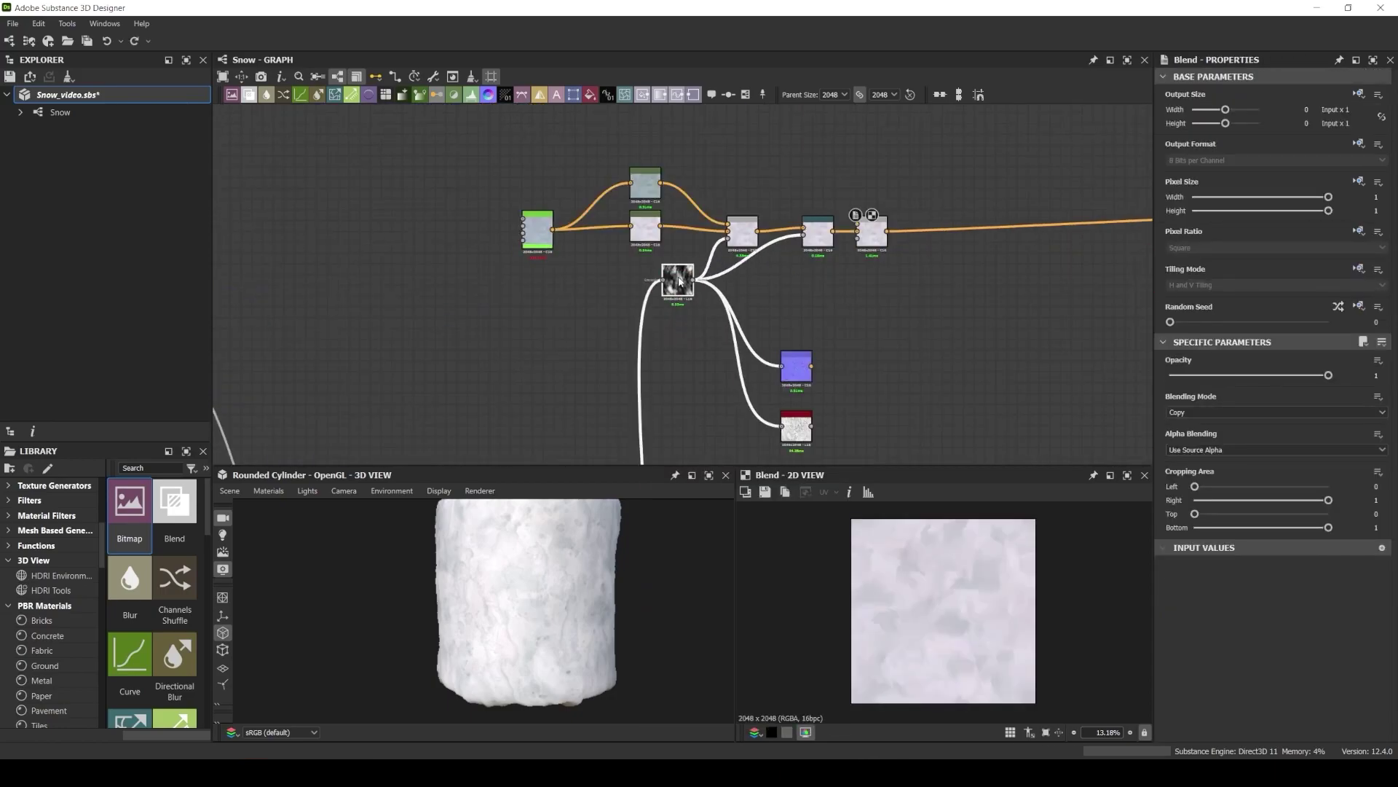
{"action": "double_click", "coordinate": [678, 281]}
{"action": "left_click_drag", "start_coordinate": [774, 245], "coordinate": [779, 280], "text": "alt"}
{"action": "left_click_drag", "start_coordinate": [815, 233], "coordinate": [847, 233]}
Feed the new Blend's foreground with a Uniform Color of RGB 210, 224, 227 and mask it with the height chain's mask.
{"action": "scroll", "coordinate": [646, 327], "scroll_direction": "down", "scroll_amount": 5}
{"action": "left_click_drag", "start_coordinate": [552, 221], "coordinate": [702, 369]}
{"action": "left_click_drag", "start_coordinate": [711, 296], "coordinate": [711, 285]}
{"action": "scroll", "coordinate": [837, 277], "scroll_direction": "up", "scroll_amount": 6}
{"action": "left_click", "coordinate": [657, 293]}
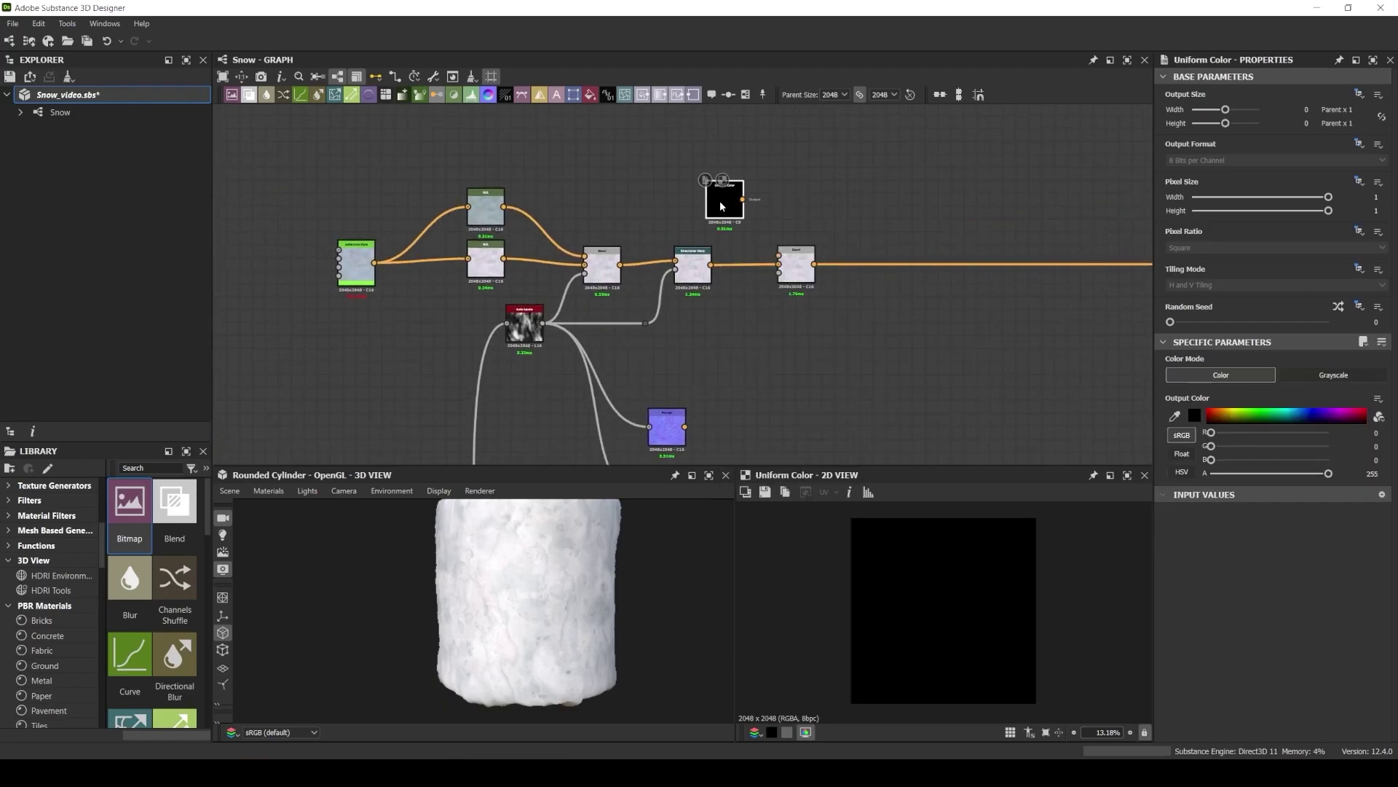
{"action": "left_click", "coordinate": [1194, 415]}
{"action": "left_click", "coordinate": [222, 310]}
{"action": "scroll", "coordinate": [543, 394], "scroll_direction": "down", "scroll_amount": 2}
{"action": "scroll", "coordinate": [543, 394], "scroll_direction": "down", "scroll_amount": 2}
Insert an Invert Grayscale node on the link feeding the new Blend's opacity mask.
{"action": "key", "text": "space"}
{"action": "type", "text": "inver"}
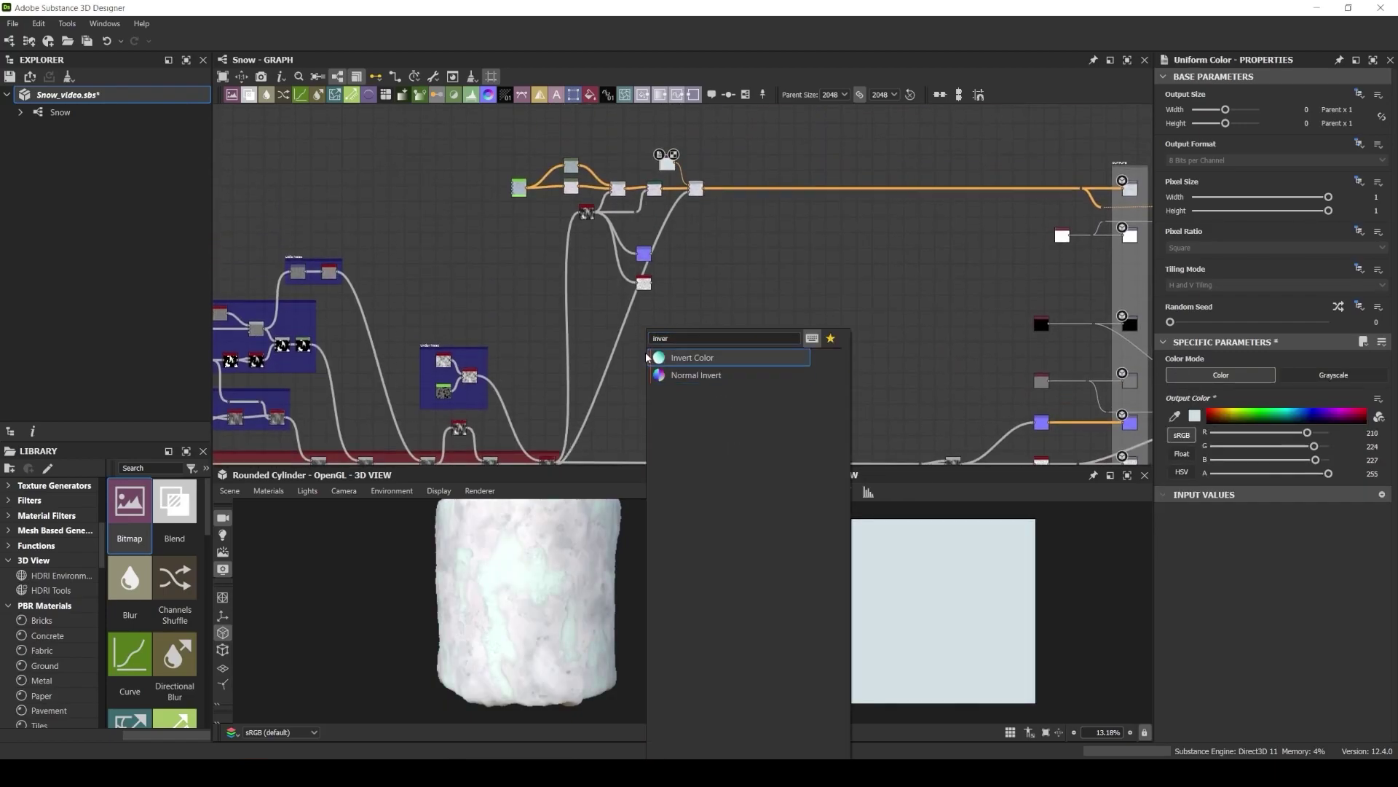
{"action": "key", "text": "Escape"}
{"action": "left_click", "coordinate": [624, 318]}
{"action": "key", "text": "space"}
{"action": "type", "text": "inver"}
{"action": "key", "text": "Return"}
{"action": "scroll", "coordinate": [626, 313], "scroll_direction": "down", "scroll_amount": 1}
{"action": "double_click", "coordinate": [634, 311]}
{"action": "scroll", "coordinate": [662, 239], "scroll_direction": "up", "scroll_amount": 3}
Move the Normal and HBAO nodes away from the color chain and set the new Blend's opacity to 0.17.
{"action": "left_click_drag", "start_coordinate": [575, 317], "coordinate": [655, 415]}
{"action": "left_click_drag", "start_coordinate": [617, 344], "coordinate": [859, 394]}
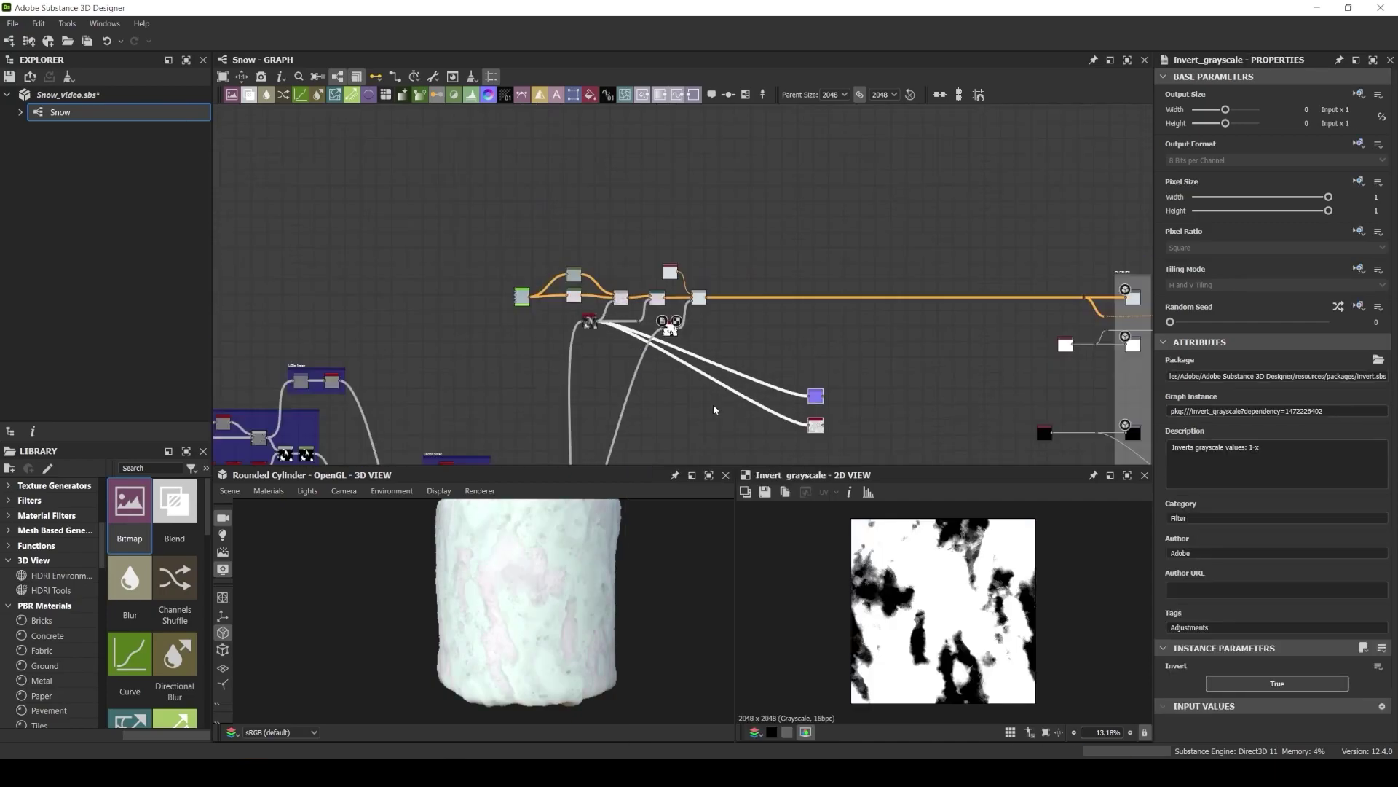
{"action": "left_click", "coordinate": [764, 294], "text": "alt"}
{"action": "left_click_drag", "start_coordinate": [769, 294], "coordinate": [835, 271]}
{"action": "scroll", "coordinate": [597, 153], "scroll_direction": "up", "scroll_amount": 4}
{"action": "double_click", "coordinate": [806, 191]}
{"action": "left_click_drag", "start_coordinate": [1329, 376], "coordinate": [1204, 378]}
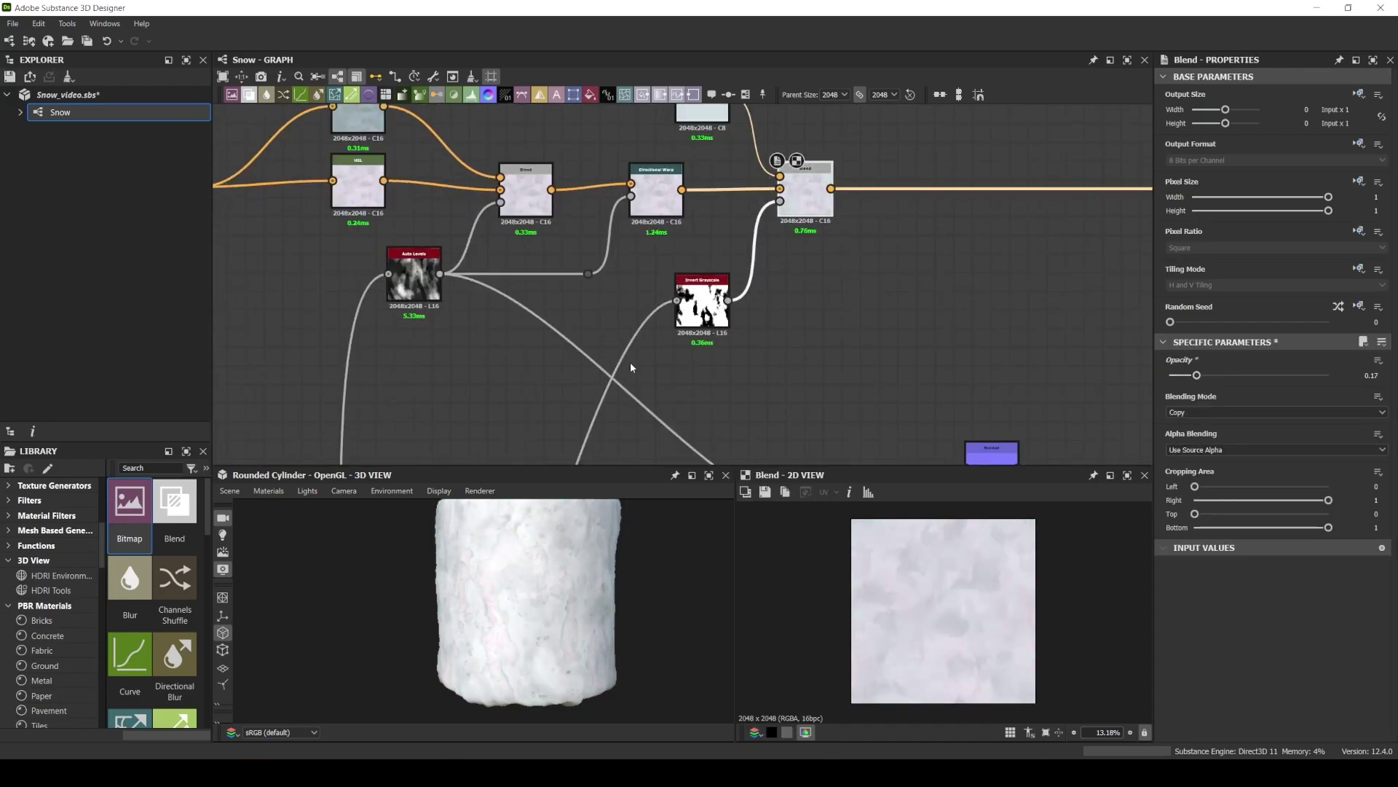
Delete the Invert Grayscale node from the Blend's mask link.
{"action": "left_click", "coordinate": [700, 309]}
{"action": "key", "text": "Delete"}
{"action": "scroll", "coordinate": [762, 290], "scroll_direction": "down", "scroll_amount": 2}
Bring a black-and-white mask from the framed height details into a Levels node below the Directional Warp.
{"action": "mouse_move", "coordinate": [467, 360]}
{"action": "middle_mouse_down"}
{"action": "mouse_move", "coordinate": [528, 218]}
{"action": "mouse_move", "coordinate": [480, 344]}
{"action": "middle_mouse_up"}
{"action": "scroll", "coordinate": [274, 299], "scroll_direction": "up", "scroll_amount": 6}
{"action": "middle_click_drag", "start_coordinate": [274, 299], "coordinate": [543, 272]}
{"action": "scroll", "coordinate": [544, 272], "scroll_direction": "down", "scroll_amount": 4}
{"action": "middle_click_drag", "start_coordinate": [591, 455], "coordinate": [512, 392]}
{"action": "scroll", "coordinate": [619, 317], "scroll_direction": "down", "scroll_amount": 2}
{"action": "left_click_drag", "start_coordinate": [454, 327], "coordinate": [866, 188]}
{"action": "middle_click_drag", "start_coordinate": [884, 177], "coordinate": [803, 279]}
{"action": "scroll", "coordinate": [806, 275], "scroll_direction": "up", "scroll_amount": 5}
{"action": "left_click_drag", "start_coordinate": [787, 302], "coordinate": [749, 302]}
Add another Blend after the Directional Warp with a Uniform Color foreground and the Levels node as its mask.
{"action": "left_click", "coordinate": [751, 201]}
{"action": "left_click_drag", "start_coordinate": [824, 198], "coordinate": [941, 197]}
{"action": "middle_click_drag", "start_coordinate": [939, 195], "coordinate": [892, 267]}
{"action": "left_click_drag", "start_coordinate": [871, 255], "coordinate": [751, 206]}
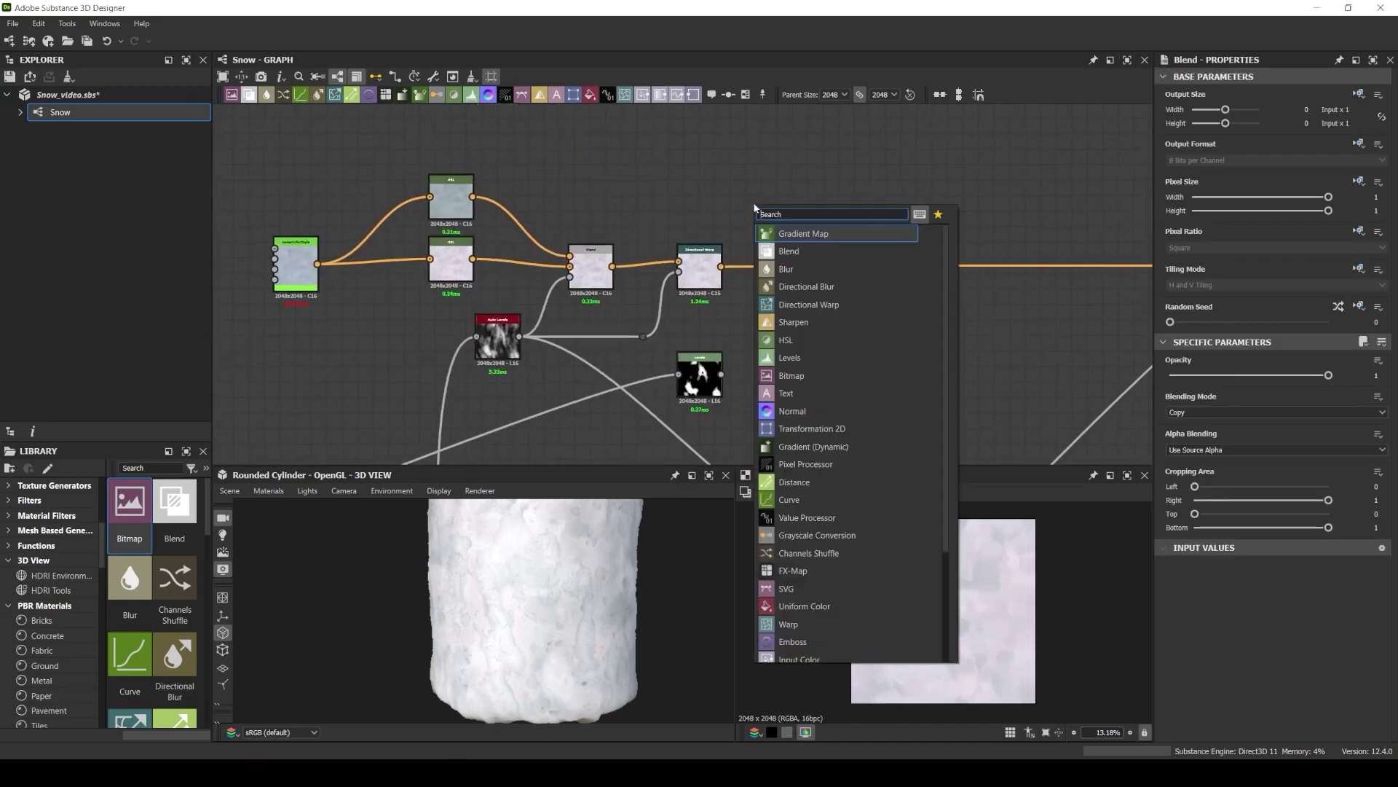
{"action": "type", "text": "uni"}
{"action": "key", "text": "Return"}
{"action": "left_click_drag", "start_coordinate": [721, 374], "coordinate": [871, 276]}
Set the added Uniform Color to RGB 207, 222, 227 and reduce its Blend's opacity.
{"action": "left_click", "coordinate": [1196, 416]}
{"action": "left_click", "coordinate": [226, 359]}
{"action": "left_click_drag", "start_coordinate": [226, 359], "coordinate": [227, 351]}
{"action": "left_click", "coordinate": [895, 264]}
{"action": "left_click_drag", "start_coordinate": [1329, 376], "coordinate": [1200, 376]}
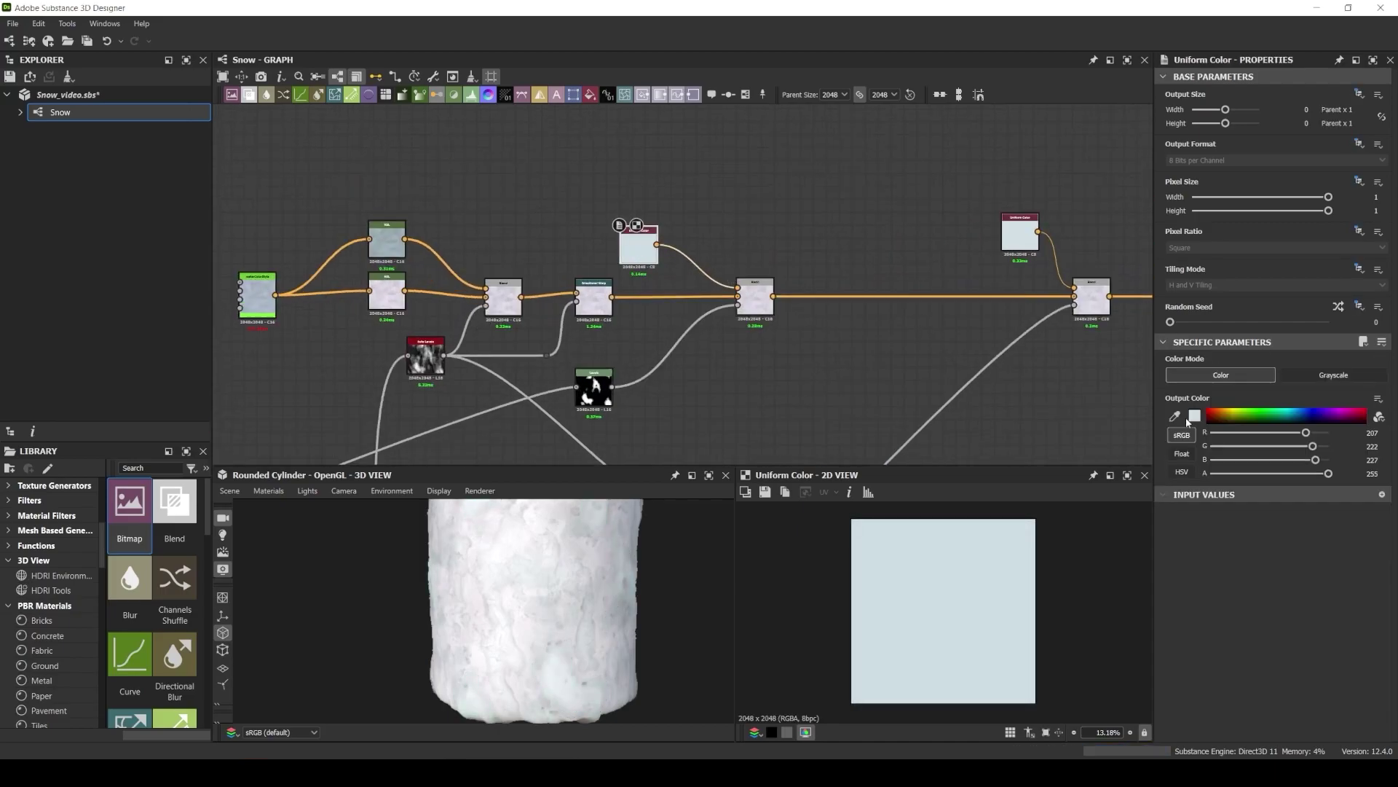
Change the Uniform Color nearest the Directional Warp to a pale blue and reroute the Levels node's incoming mask link.
{"action": "left_click", "coordinate": [1194, 415]}
{"action": "double_click", "coordinate": [705, 319]}
{"action": "scroll", "coordinate": [704, 319], "scroll_direction": "down", "scroll_amount": 2}
{"action": "middle_click_drag", "start_coordinate": [656, 342], "coordinate": [791, 284]}
{"action": "left_click_drag", "start_coordinate": [531, 364], "coordinate": [531, 263], "text": "alt"}
{"action": "scroll", "coordinate": [1037, 196], "scroll_direction": "up", "scroll_amount": 4}
{"action": "left_click", "coordinate": [625, 326]}
{"action": "left_click", "coordinate": [678, 159]}
{"action": "middle_click_drag", "start_coordinate": [379, 167], "coordinate": [474, 290]}
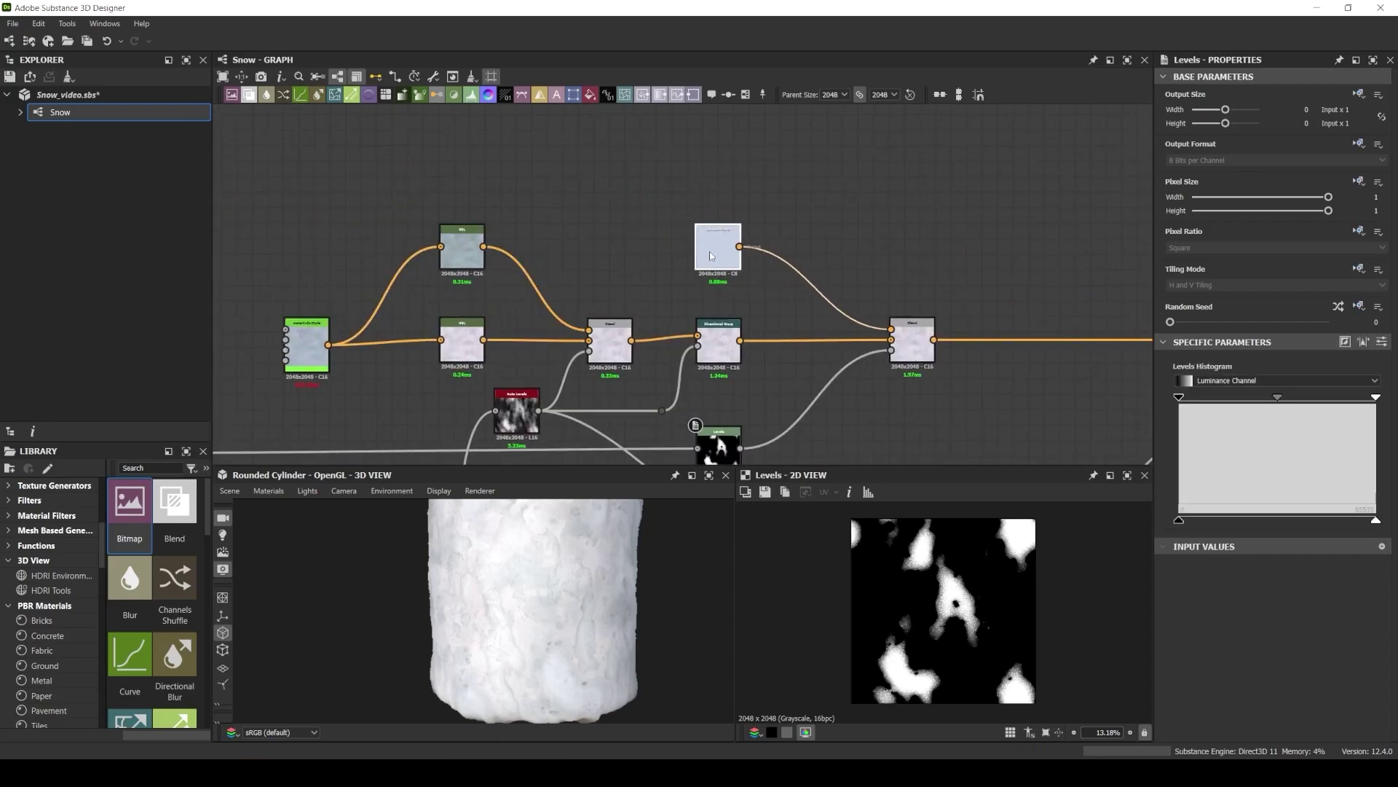
Frame the color Blend nodes in red with the title Blend Line and lengthen the frame along the chain.
{"action": "middle_click_drag", "start_coordinate": [713, 256], "coordinate": [783, 166]}
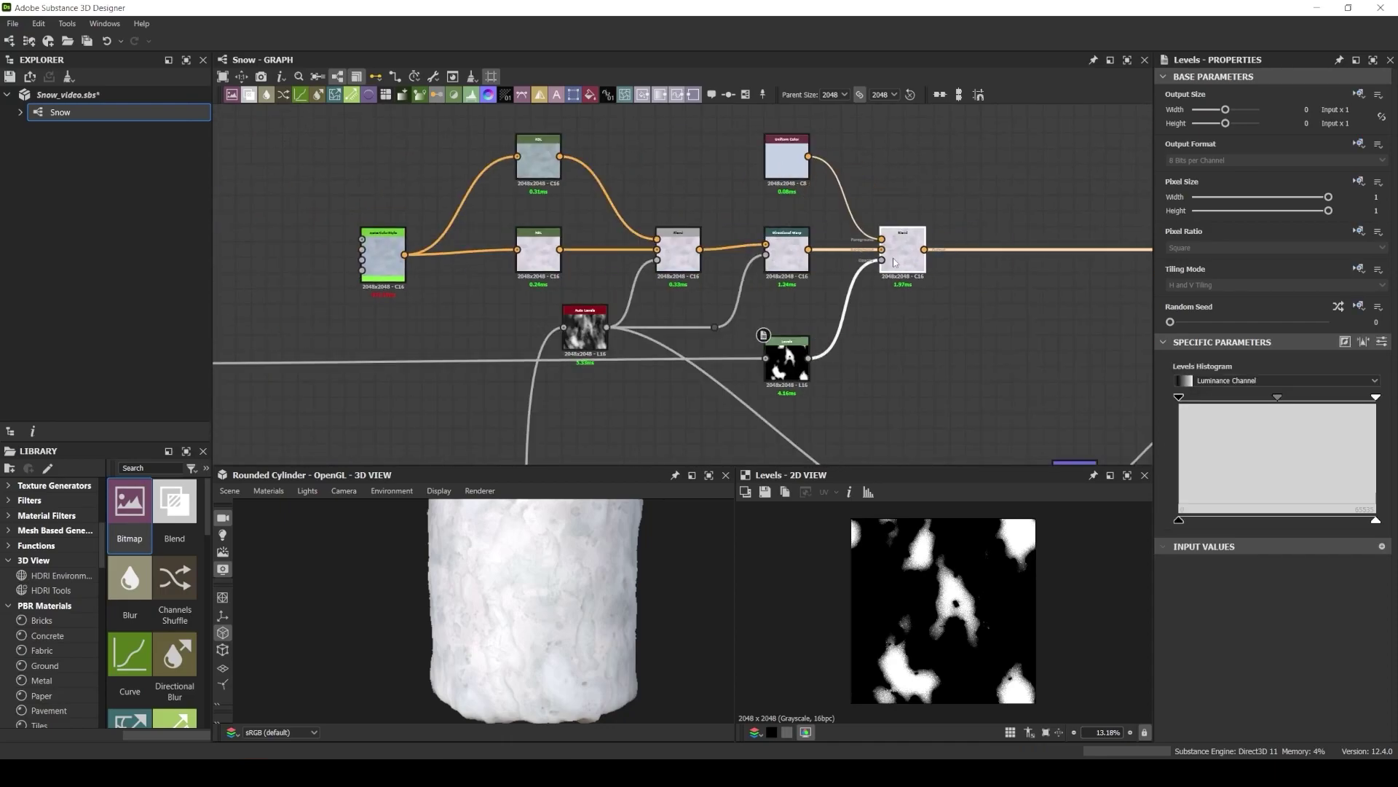
{"action": "scroll", "coordinate": [895, 263], "scroll_direction": "down", "scroll_amount": 3}
{"action": "middle_click_drag", "start_coordinate": [896, 263], "coordinate": [631, 247]}
{"action": "right_click", "coordinate": [627, 236]}
{"action": "left_click_drag", "start_coordinate": [620, 260], "coordinate": [1047, 216]}
{"action": "right_click", "coordinate": [913, 244]}
{"action": "left_click", "coordinate": [965, 407]}
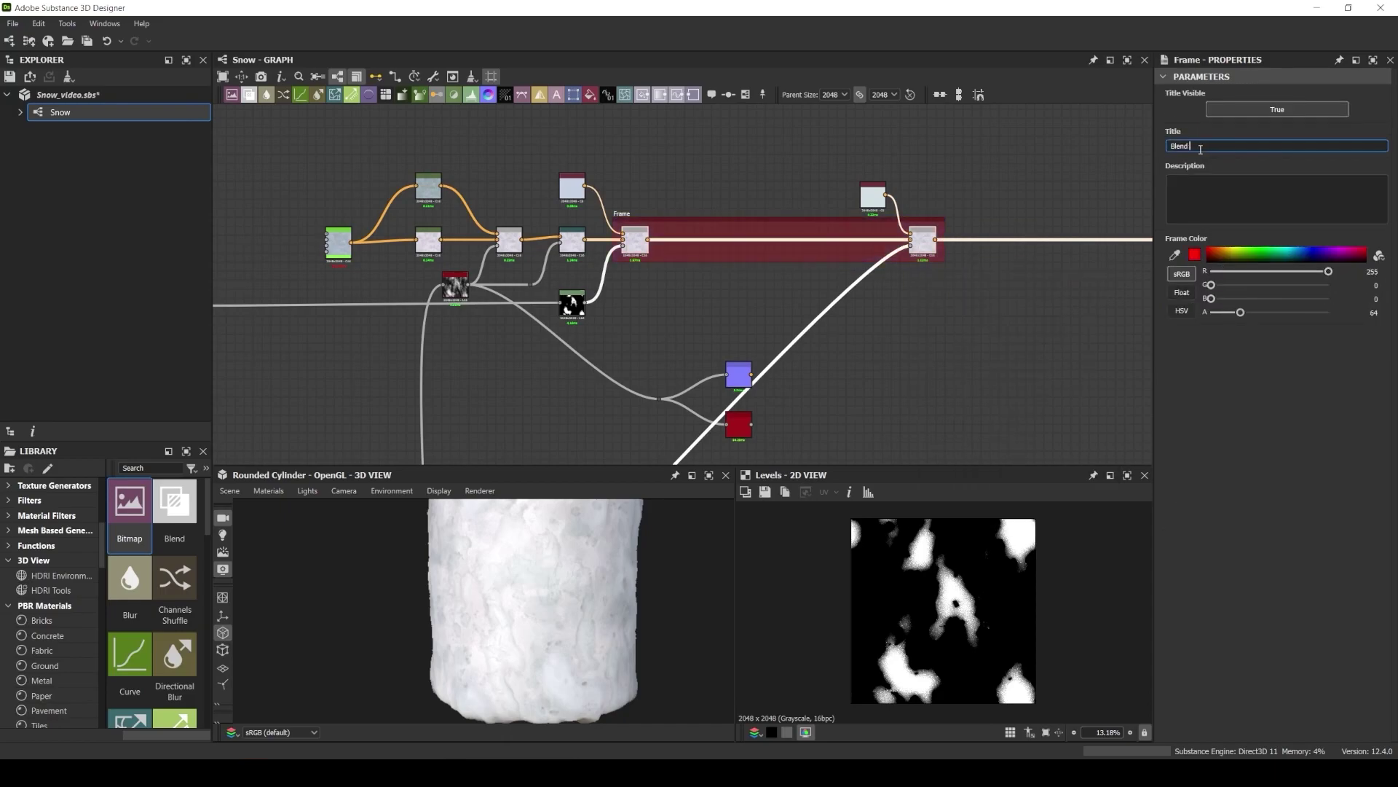
{"action": "left_click_drag", "start_coordinate": [973, 251], "coordinate": [1246, 251]}
{"action": "middle_click_drag", "start_coordinate": [991, 271], "coordinate": [908, 252]}
Add a Blend on the Blend Line, masked by a Levels node fed from the ambient occlusion node.
{"action": "scroll", "coordinate": [728, 328], "scroll_direction": "up", "scroll_amount": 2}
{"action": "middle_click_drag", "start_coordinate": [729, 327], "coordinate": [935, 328]}
{"action": "left_click_drag", "start_coordinate": [889, 331], "coordinate": [795, 459]}
{"action": "left_click_drag", "start_coordinate": [846, 446], "coordinate": [723, 401]}
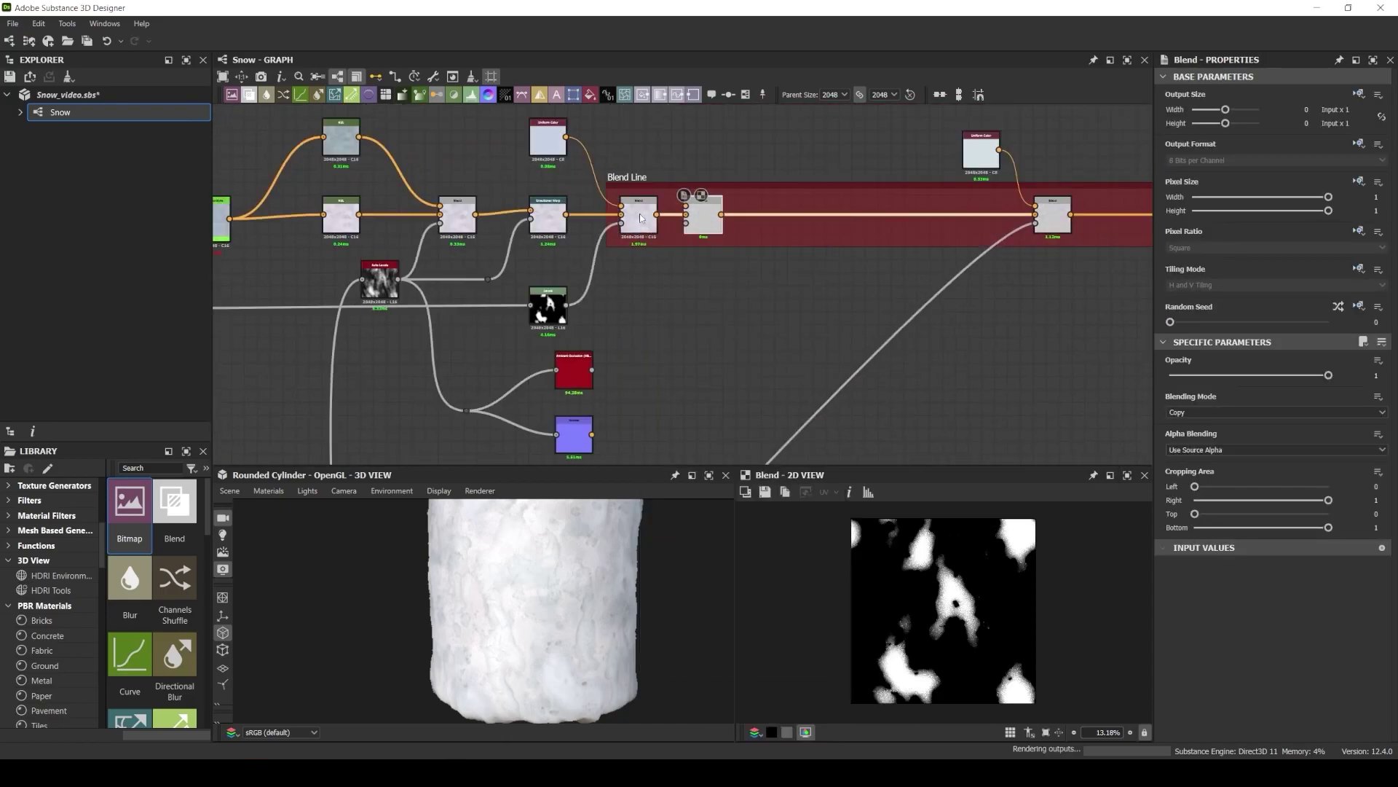
{"action": "left_click_drag", "start_coordinate": [592, 370], "coordinate": [623, 358]}
{"action": "type", "text": "le"}
{"action": "key", "text": "Return"}
{"action": "left_click_drag", "start_coordinate": [708, 304], "coordinate": [734, 223]}
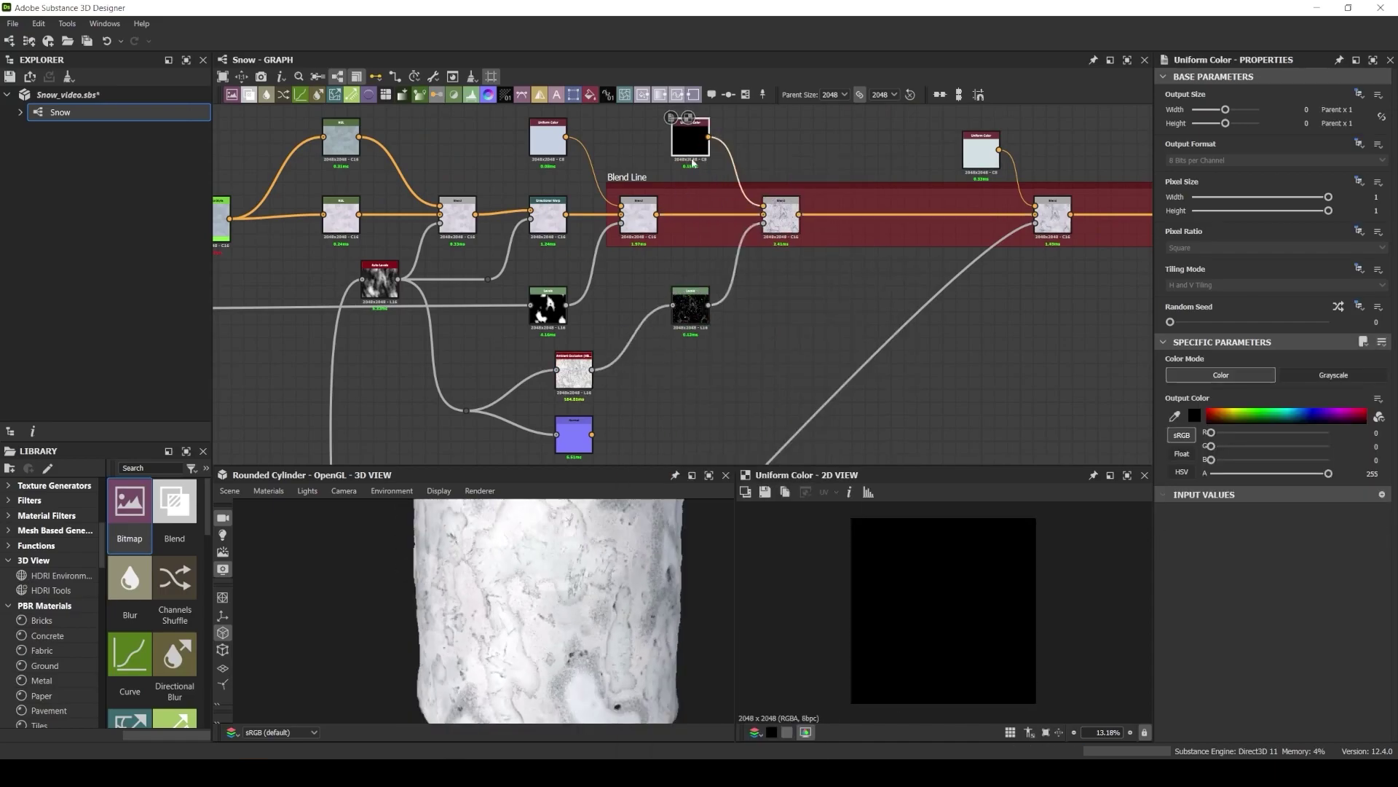
Set the occlusion Blend's Uniform Color foreground to purple and its opacity to 0.18.
{"action": "left_click", "coordinate": [1195, 415]}
{"action": "left_click", "coordinate": [263, 396]}
{"action": "left_click", "coordinate": [512, 342]}
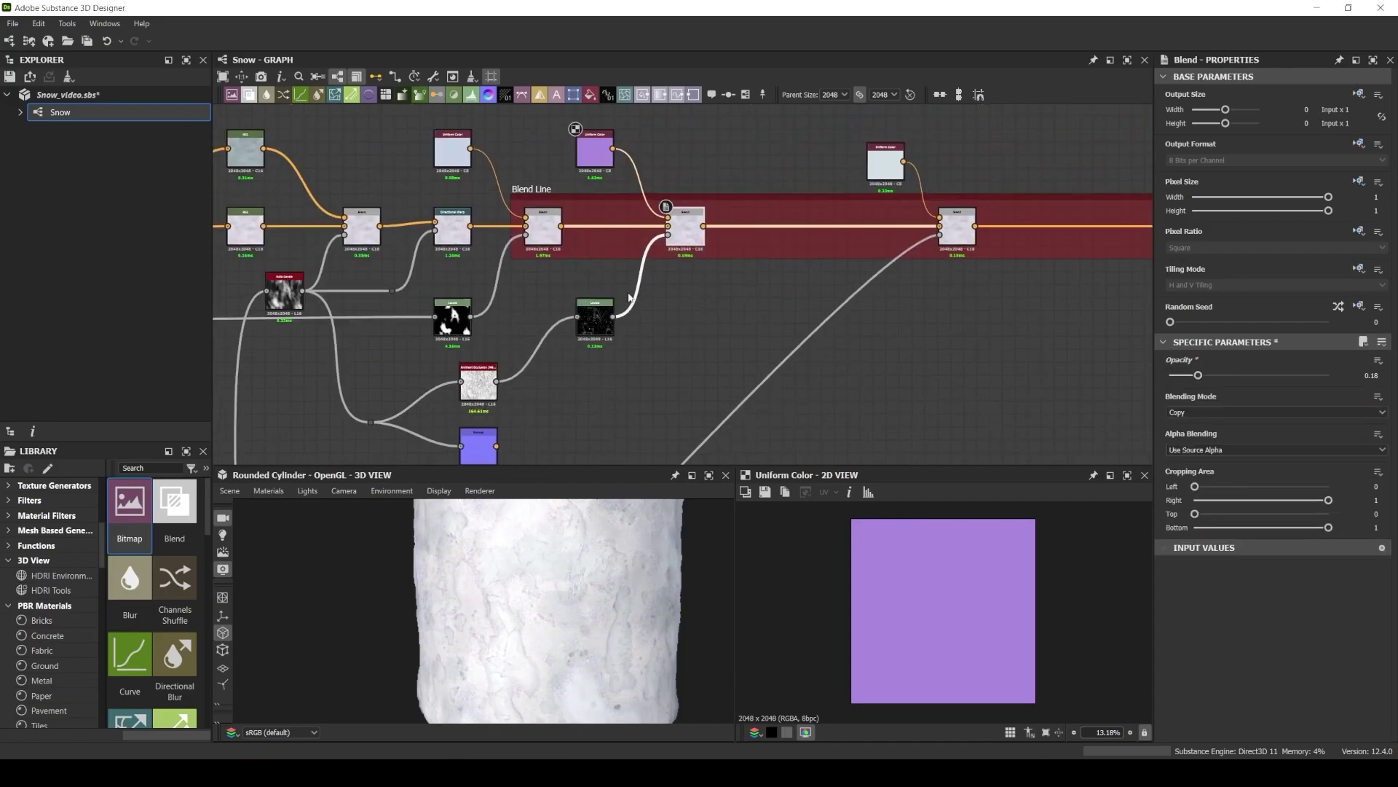
Blend a Gradient Map of the ambient occlusion into the Blend Line using Multiply at opacity 0.18.
{"action": "left_click_drag", "start_coordinate": [741, 224], "coordinate": [734, 224]}
{"action": "left_click_drag", "start_coordinate": [743, 341], "coordinate": [676, 385]}
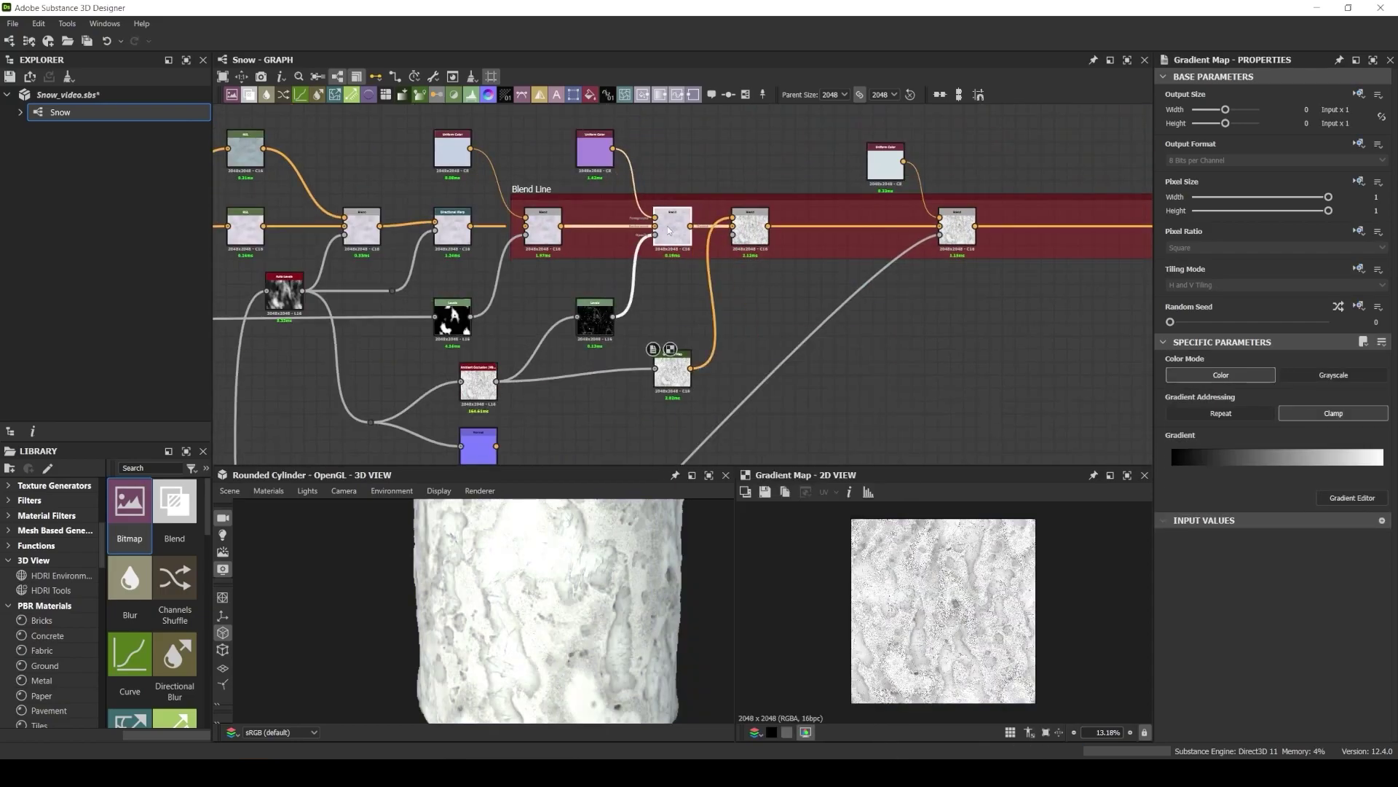
{"action": "left_click", "coordinate": [1241, 412]}
{"action": "left_click", "coordinate": [1242, 456]}
{"action": "left_click_drag", "start_coordinate": [1328, 375], "coordinate": [1198, 375]}
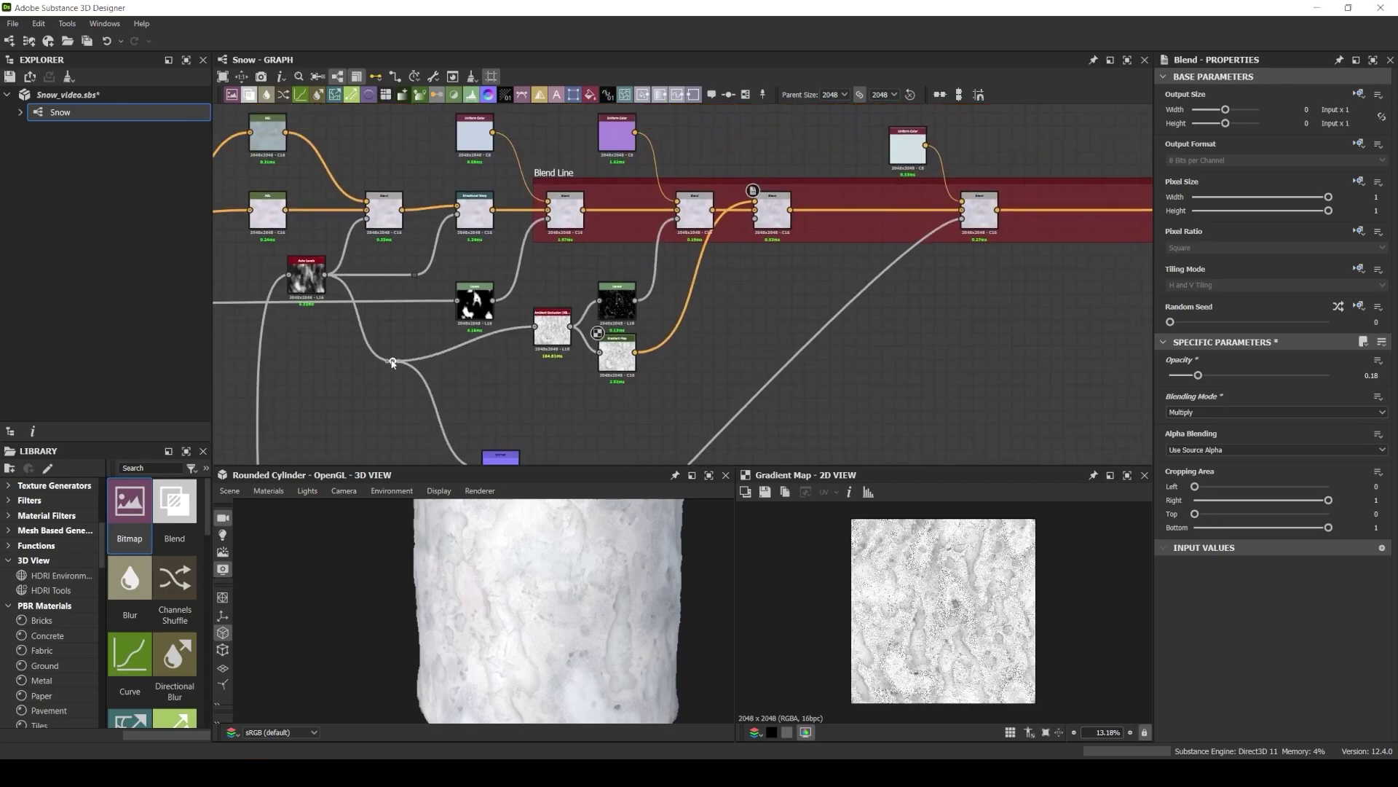
Title the green frame around the ambient occlusion, Levels and Gradient Map nodes AO Mask.
{"action": "type", "text": "AO Mask"}
{"action": "key", "text": "Return"}
{"action": "scroll", "coordinate": [449, 384], "scroll_direction": "down", "scroll_amount": 5}
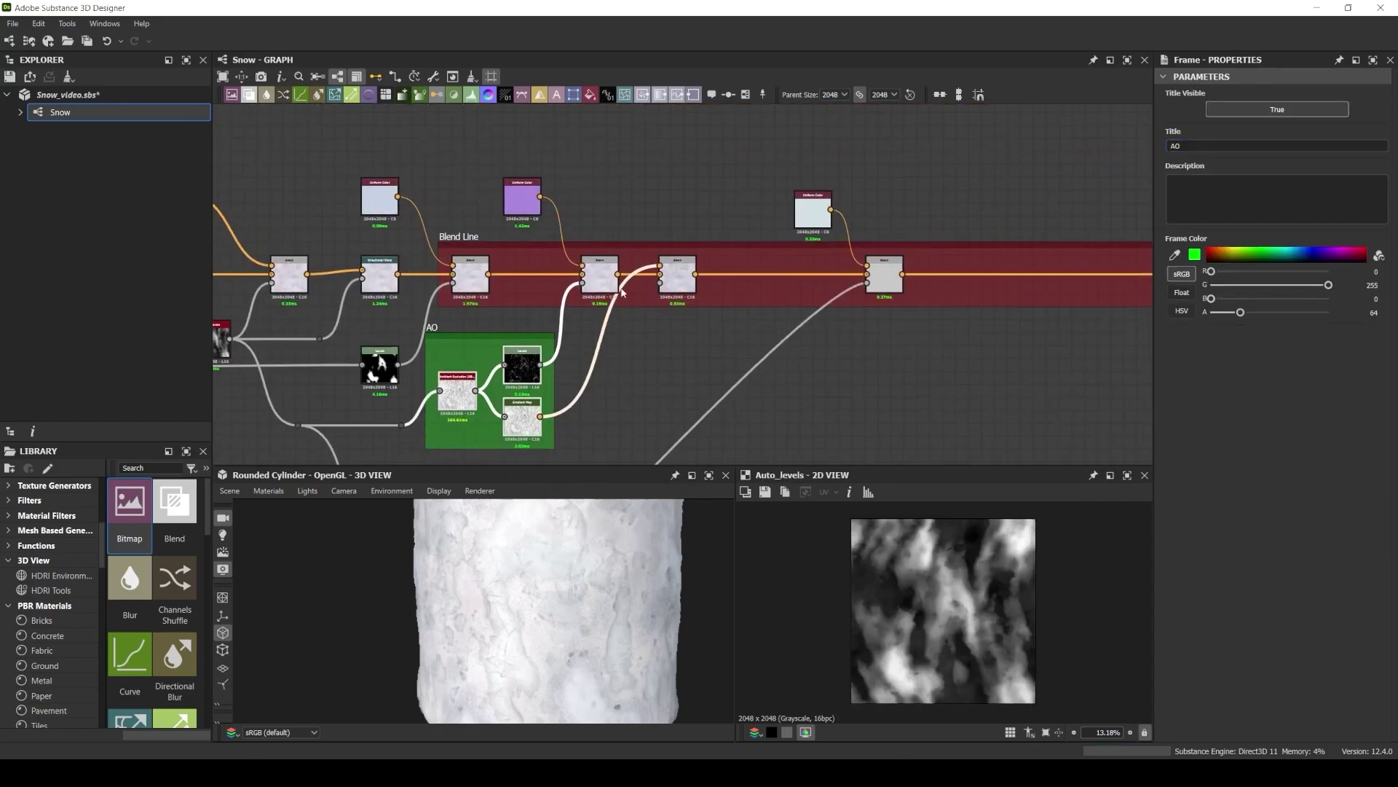
{"action": "left_click", "coordinate": [692, 275]}
{"action": "middle_click_drag", "start_coordinate": [702, 278], "coordinate": [772, 228]}
{"action": "middle_click_drag", "start_coordinate": [653, 262], "coordinate": [736, 232]}
{"action": "left_click_drag", "start_coordinate": [839, 190], "coordinate": [999, 190]}
{"action": "key", "text": "ctrl+z"}
Add a Curvature Smooth and a Curvature Sobel node, both fed by the Normal node.
{"action": "scroll", "coordinate": [535, 363], "scroll_direction": "up", "scroll_amount": 3}
{"action": "left_click_drag", "start_coordinate": [600, 323], "coordinate": [691, 311]}
{"action": "type", "text": "curva"}
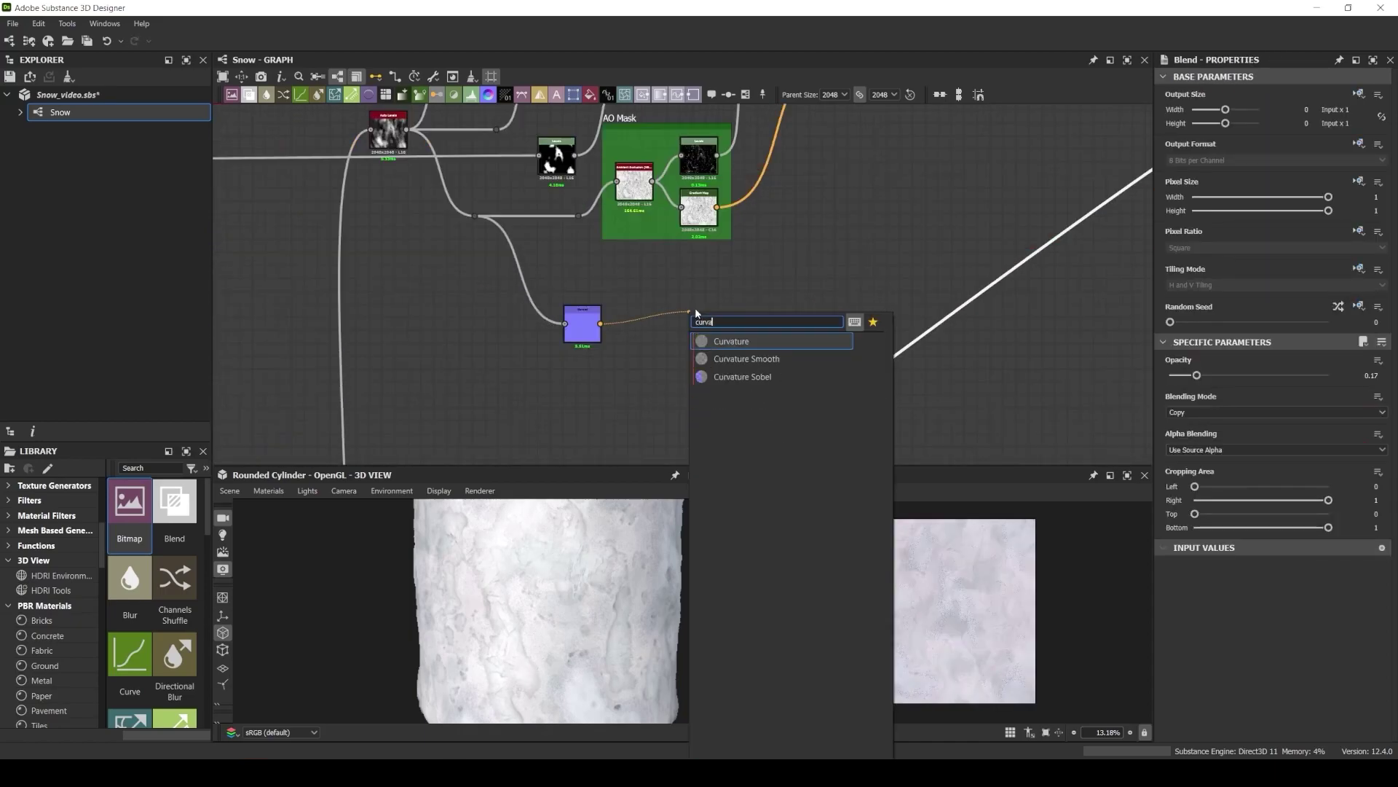
{"action": "key", "text": "Down"}
{"action": "key", "text": "Return"}
{"action": "scroll", "coordinate": [707, 320], "scroll_direction": "up", "scroll_amount": 5}
{"action": "type", "text": "cu"}
{"action": "left_click_drag", "start_coordinate": [466, 325], "coordinate": [617, 248]}
{"action": "key", "text": "Down"}
{"action": "key", "text": "Down"}
{"action": "key", "text": "Down"}
{"action": "key", "text": "Return"}
Combine Curvature Sobel over Curvature Smooth in a Blend set to Overlay with opacity 0.19.
{"action": "left_click_drag", "start_coordinate": [699, 296], "coordinate": [708, 355]}
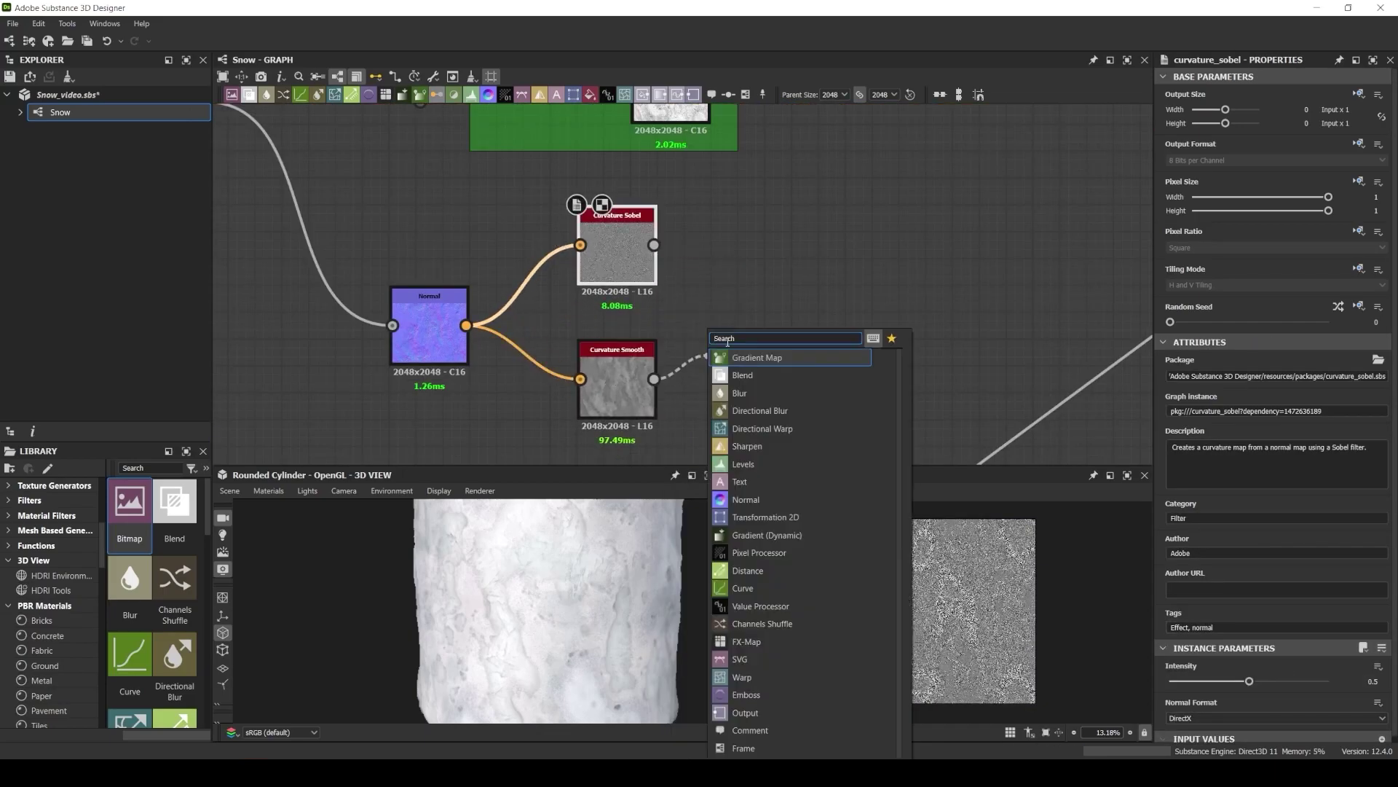
{"action": "left_click", "coordinate": [743, 375]}
{"action": "left_click_drag", "start_coordinate": [618, 379], "coordinate": [617, 406]}
{"action": "left_click_drag", "start_coordinate": [654, 245], "coordinate": [714, 306]}
{"action": "left_click", "coordinate": [1209, 412]}
{"action": "left_click", "coordinate": [1200, 488]}
{"action": "left_click_drag", "start_coordinate": [1329, 375], "coordinate": [1184, 375]}
{"action": "scroll", "coordinate": [962, 604], "scroll_direction": "up", "scroll_amount": 8}
{"action": "scroll", "coordinate": [857, 270], "scroll_direction": "down", "scroll_amount": 4}
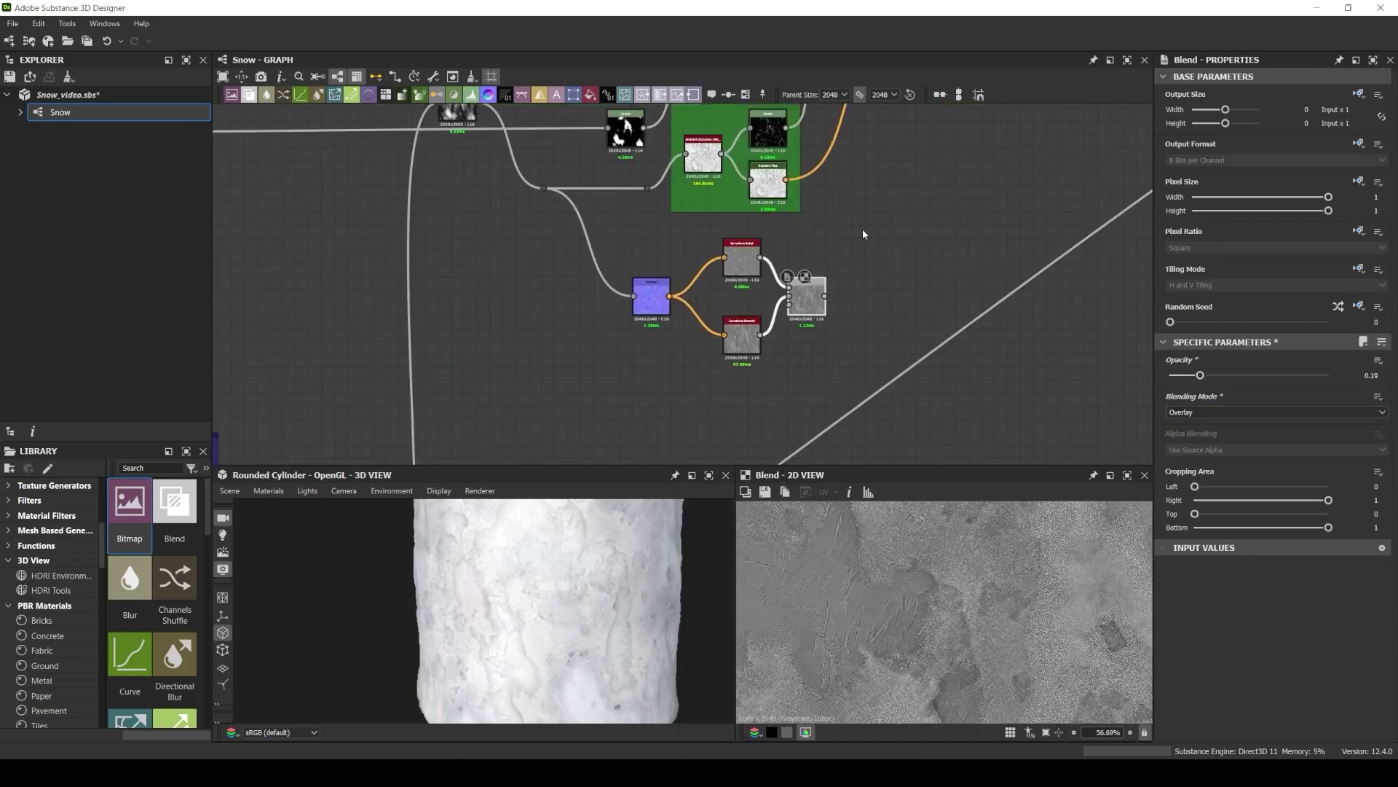
Add another Blend at the end of the Blend Line's occlusion section and a Levels node fed by the curvature Blend.
{"action": "middle_click_drag", "start_coordinate": [847, 273], "coordinate": [677, 459]}
{"action": "scroll", "coordinate": [838, 240], "scroll_direction": "up", "scroll_amount": 4}
{"action": "left_click", "coordinate": [624, 303]}
{"action": "key", "text": "space"}
{"action": "left_click_drag", "start_coordinate": [756, 303], "coordinate": [837, 303]}
{"action": "scroll", "coordinate": [836, 313], "scroll_direction": "down", "scroll_amount": 3}
{"action": "left_click_drag", "start_coordinate": [690, 406], "coordinate": [780, 322]}
{"action": "left_click", "coordinate": [812, 343]}
Narrow the input range and limit the output range of the curvature Levels node.
{"action": "scroll", "coordinate": [1070, 613], "scroll_direction": "up", "scroll_amount": 4}
{"action": "left_click_drag", "start_coordinate": [1376, 521], "coordinate": [1347, 523]}
{"action": "left_click_drag", "start_coordinate": [1376, 398], "coordinate": [1299, 398]}
{"action": "left_click_drag", "start_coordinate": [1179, 397], "coordinate": [1217, 401]}
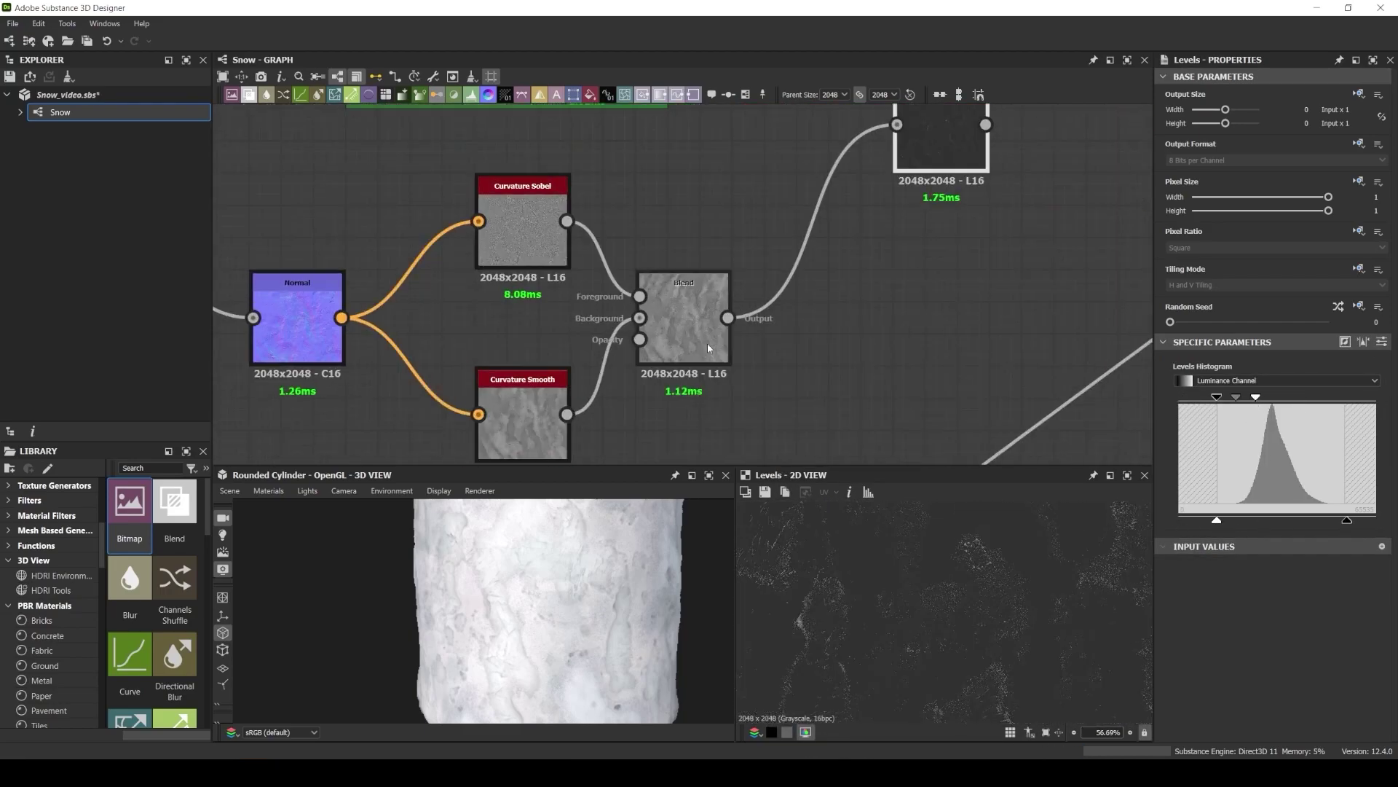
{"action": "left_click", "coordinate": [297, 320]}
{"action": "left_click", "coordinate": [683, 320]}
{"action": "left_click", "coordinate": [950, 156]}
Swap the curvature Levels' output black and white points and fine-tune its input range.
{"action": "left_click_drag", "start_coordinate": [1217, 520], "coordinate": [1347, 520]}
{"action": "left_click_drag", "start_coordinate": [1342, 520], "coordinate": [1217, 520]}
{"action": "left_click_drag", "start_coordinate": [1264, 398], "coordinate": [1256, 398]}
{"action": "scroll", "coordinate": [986, 251], "scroll_direction": "down", "scroll_amount": 3}
{"action": "middle_click_drag", "start_coordinate": [984, 248], "coordinate": [854, 418]}
{"action": "left_click_drag", "start_coordinate": [1237, 397], "coordinate": [1239, 398]}
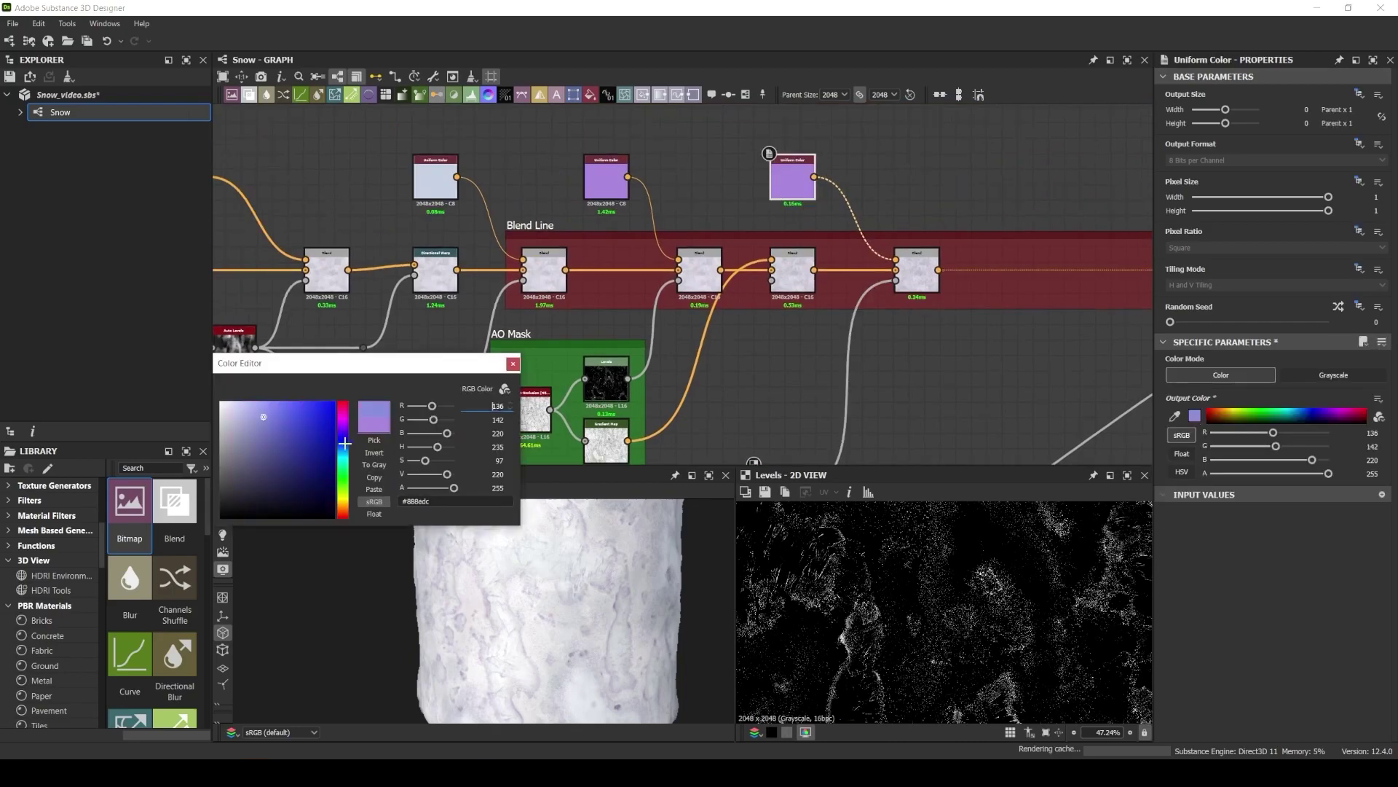
Give the curvature-masked Blend a near-white Uniform Color foreground and lower the curvature Levels' input white point.
{"action": "left_click", "coordinate": [913, 281]}
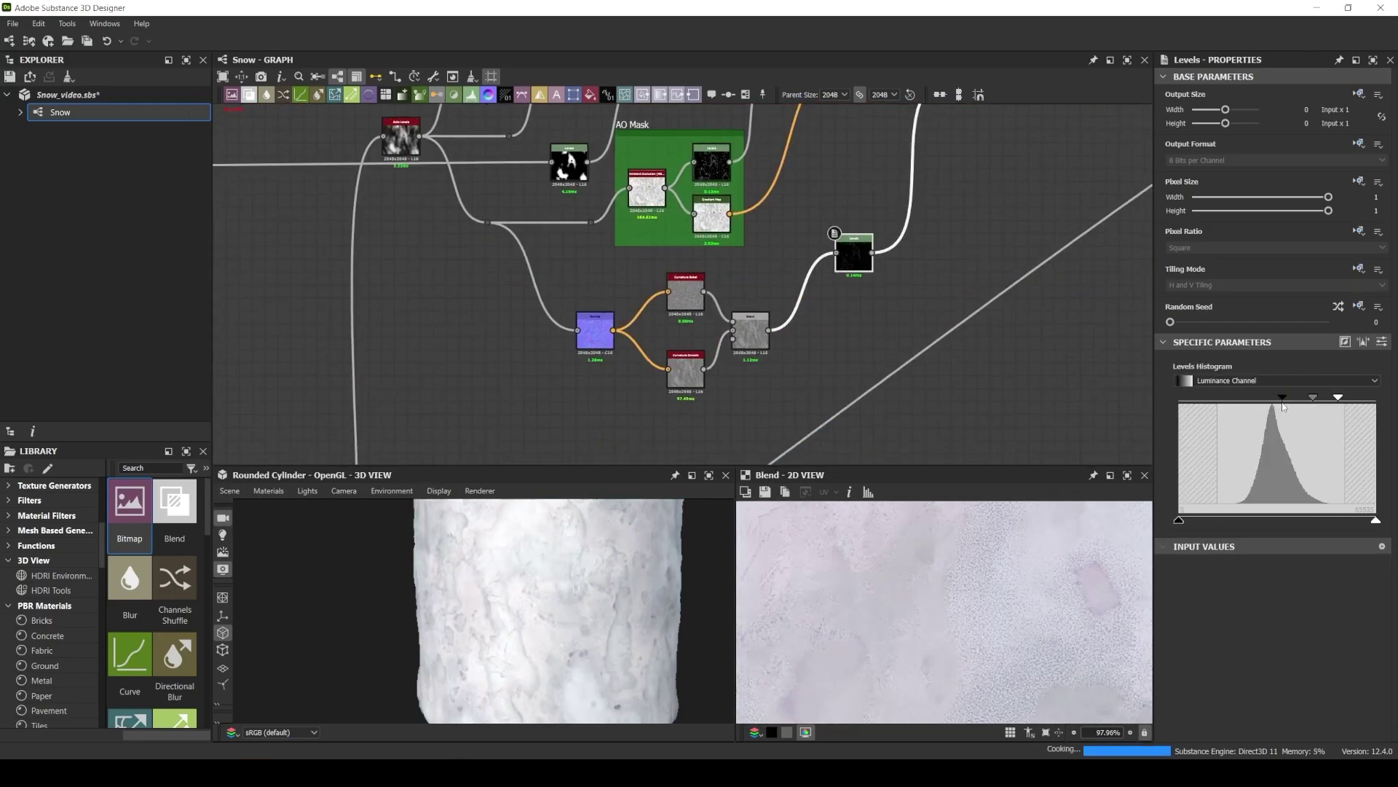
{"action": "double_click", "coordinate": [857, 249]}
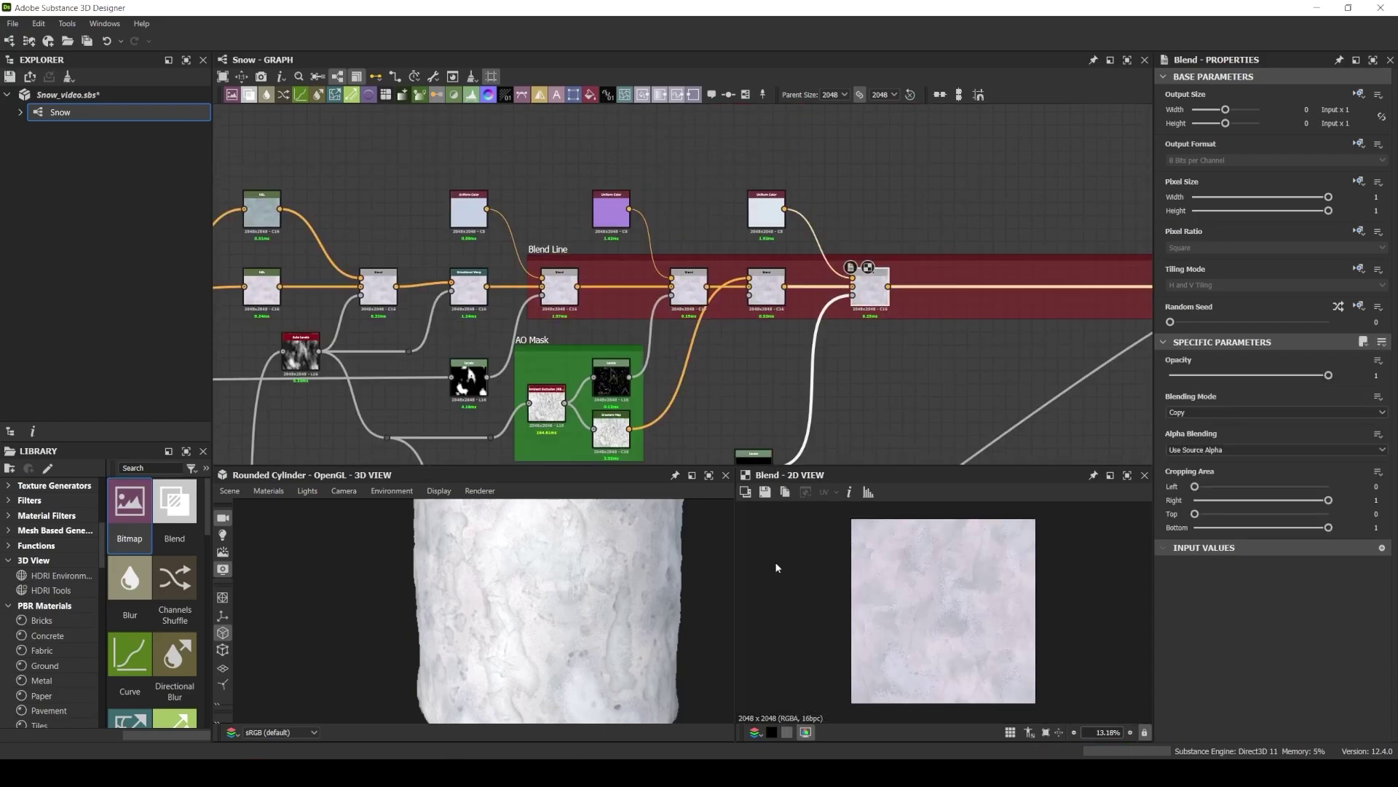
{"action": "left_click_drag", "start_coordinate": [1348, 397], "coordinate": [1330, 398]}
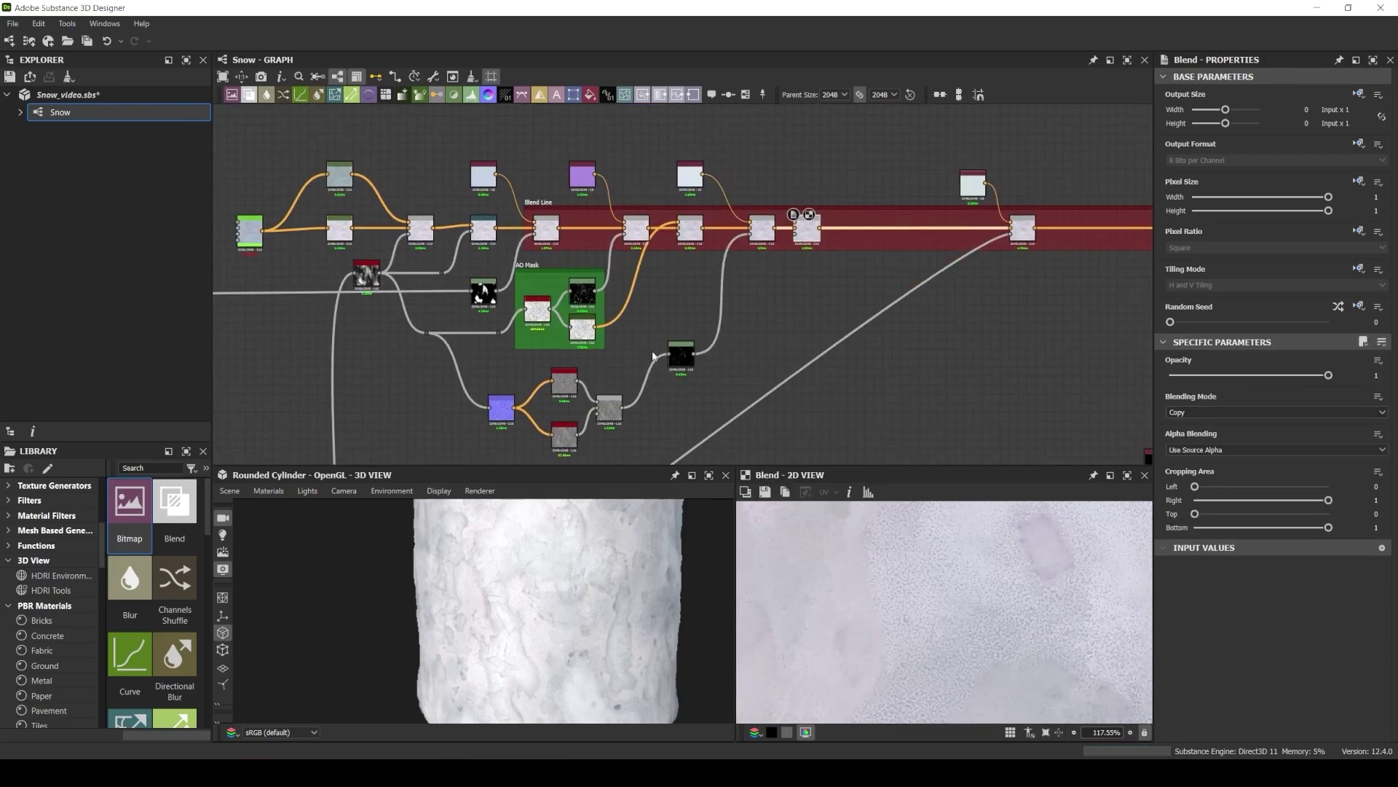
Blend a Gradient Map of the curvature into the Blend Line using Soft Light at opacity 0.19.
{"action": "key", "text": "space"}
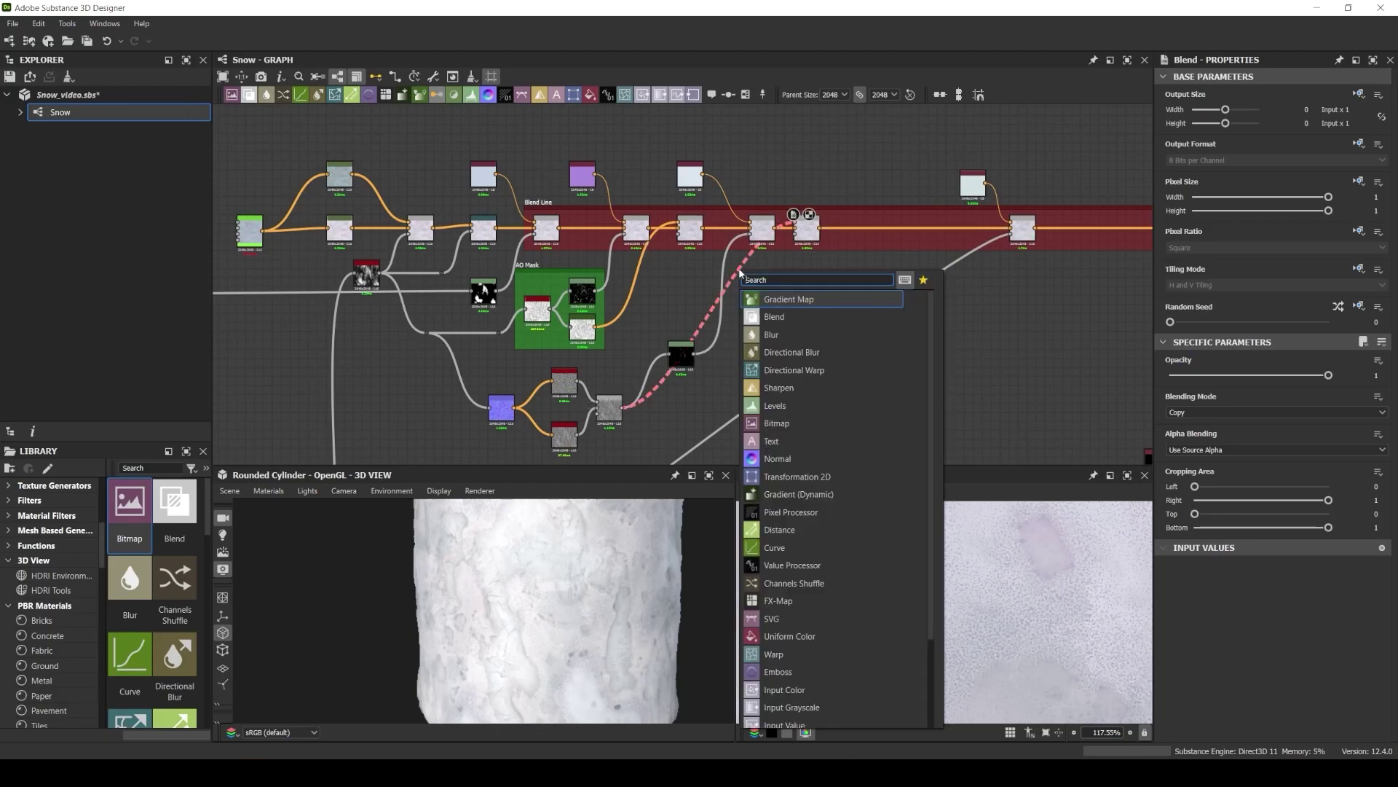
{"action": "left_click", "coordinate": [765, 344]}
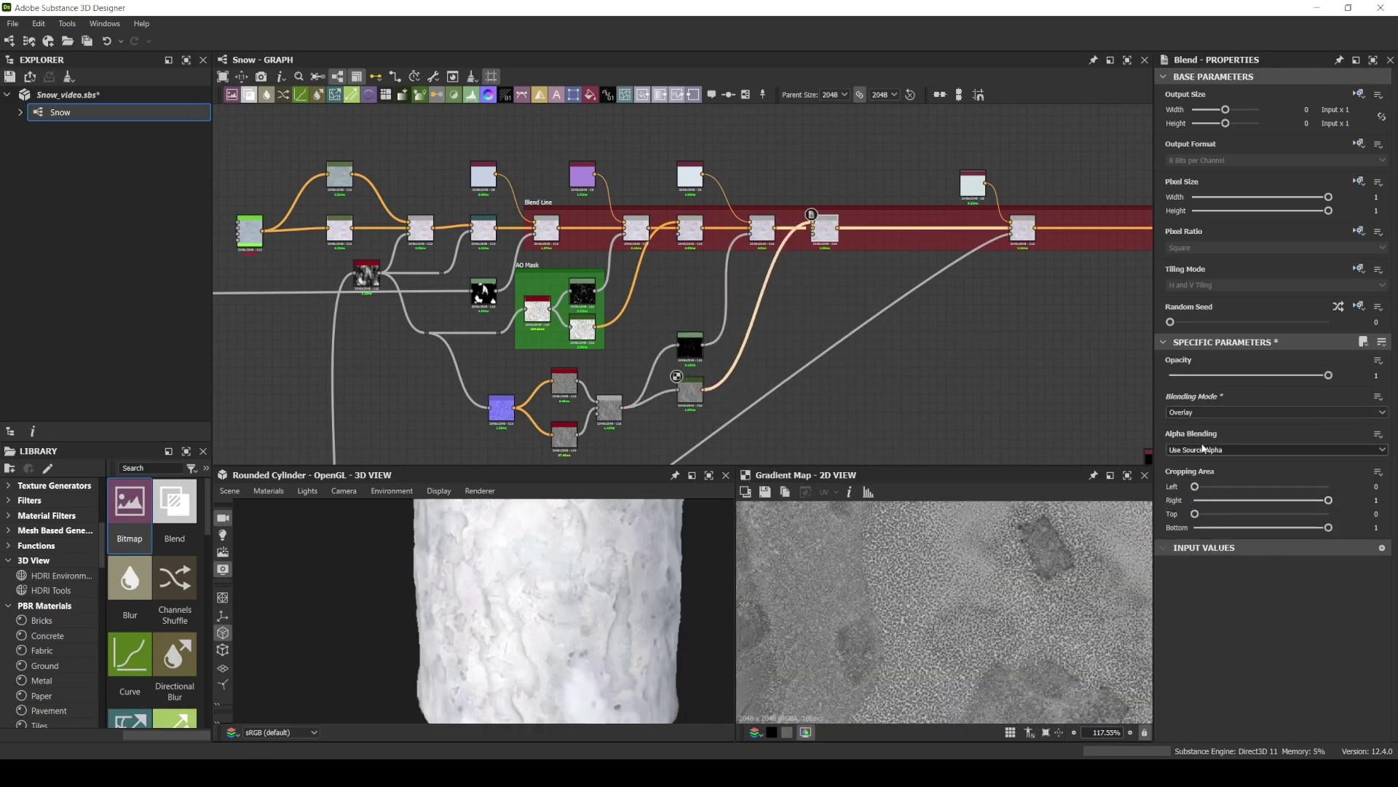
{"action": "double_click", "coordinate": [762, 231]}
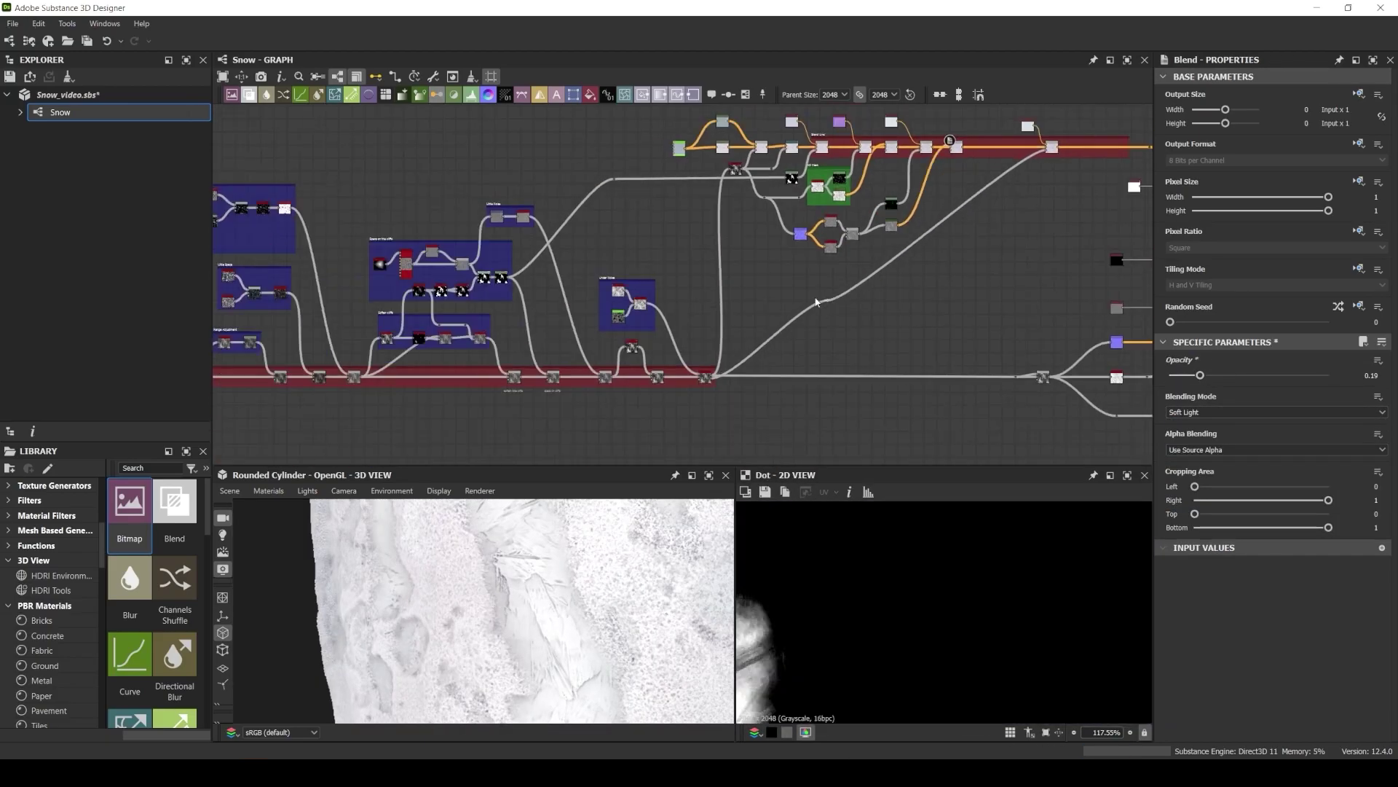
Regroup the curvature nodes with the Levels and Gradient Map placed neatly after the curvature Blend.
{"action": "middle_click_drag", "start_coordinate": [943, 269], "coordinate": [785, 364]}
{"action": "left_click_drag", "start_coordinate": [863, 175], "coordinate": [764, 281]}
{"action": "scroll", "coordinate": [915, 220], "scroll_direction": "up", "scroll_amount": 4}
{"action": "scroll", "coordinate": [787, 237], "scroll_direction": "up", "scroll_amount": 4}
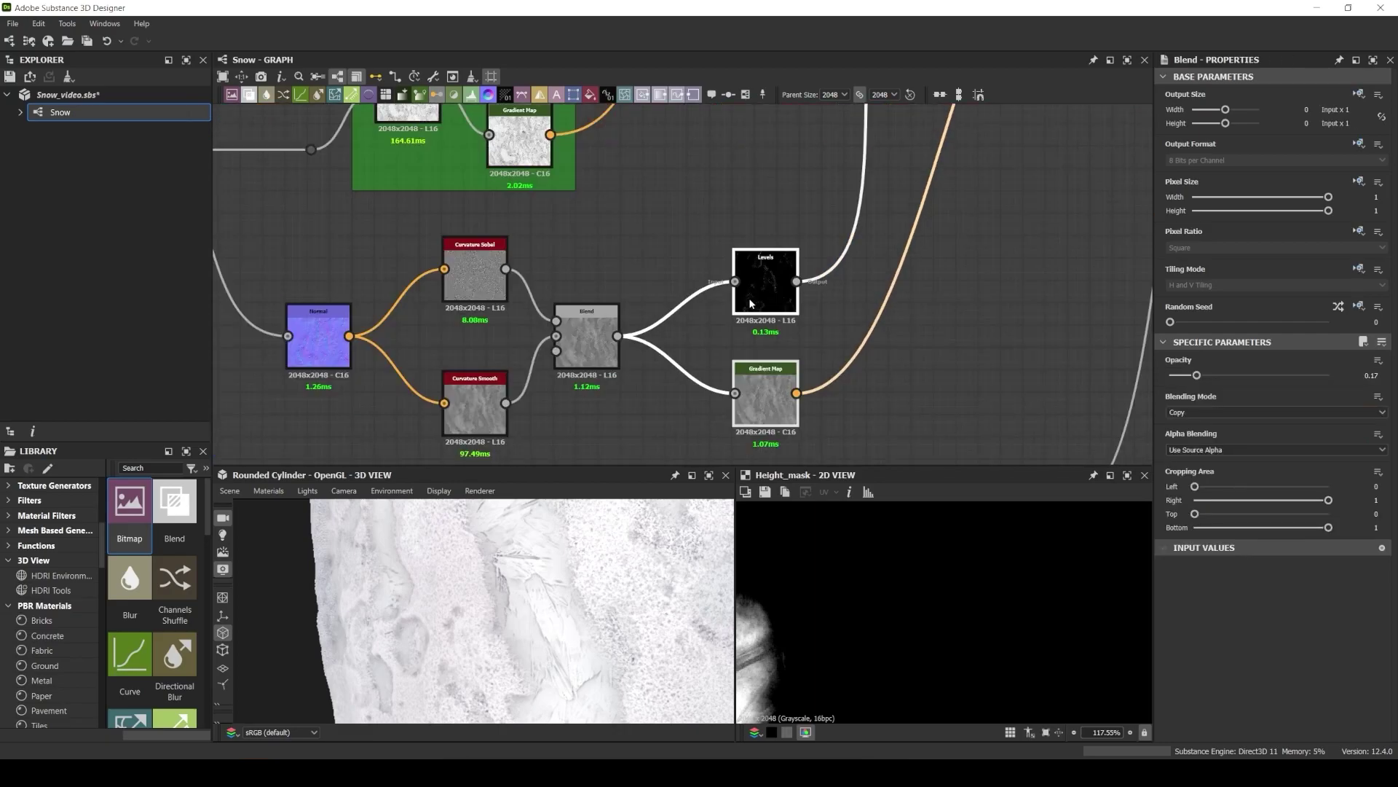
{"action": "left_click", "coordinate": [764, 283]}
{"action": "scroll", "coordinate": [739, 318], "scroll_direction": "down", "scroll_amount": 3}
{"action": "left_click_drag", "start_coordinate": [463, 261], "coordinate": [659, 387]}
{"action": "left_click_drag", "start_coordinate": [649, 331], "coordinate": [686, 332]}
Shift the curvature nodes, add a dot on the wire feeding their Normal node, and frame them in green titled "Curvature Mask".
{"action": "scroll", "coordinate": [488, 270], "scroll_direction": "down", "scroll_amount": 2}
{"action": "left_click_drag", "start_coordinate": [429, 270], "coordinate": [812, 399]}
{"action": "left_click_drag", "start_coordinate": [627, 312], "coordinate": [627, 339]}
{"action": "left_click", "coordinate": [503, 283]}
{"action": "left_click", "coordinate": [459, 280], "text": "alt"}
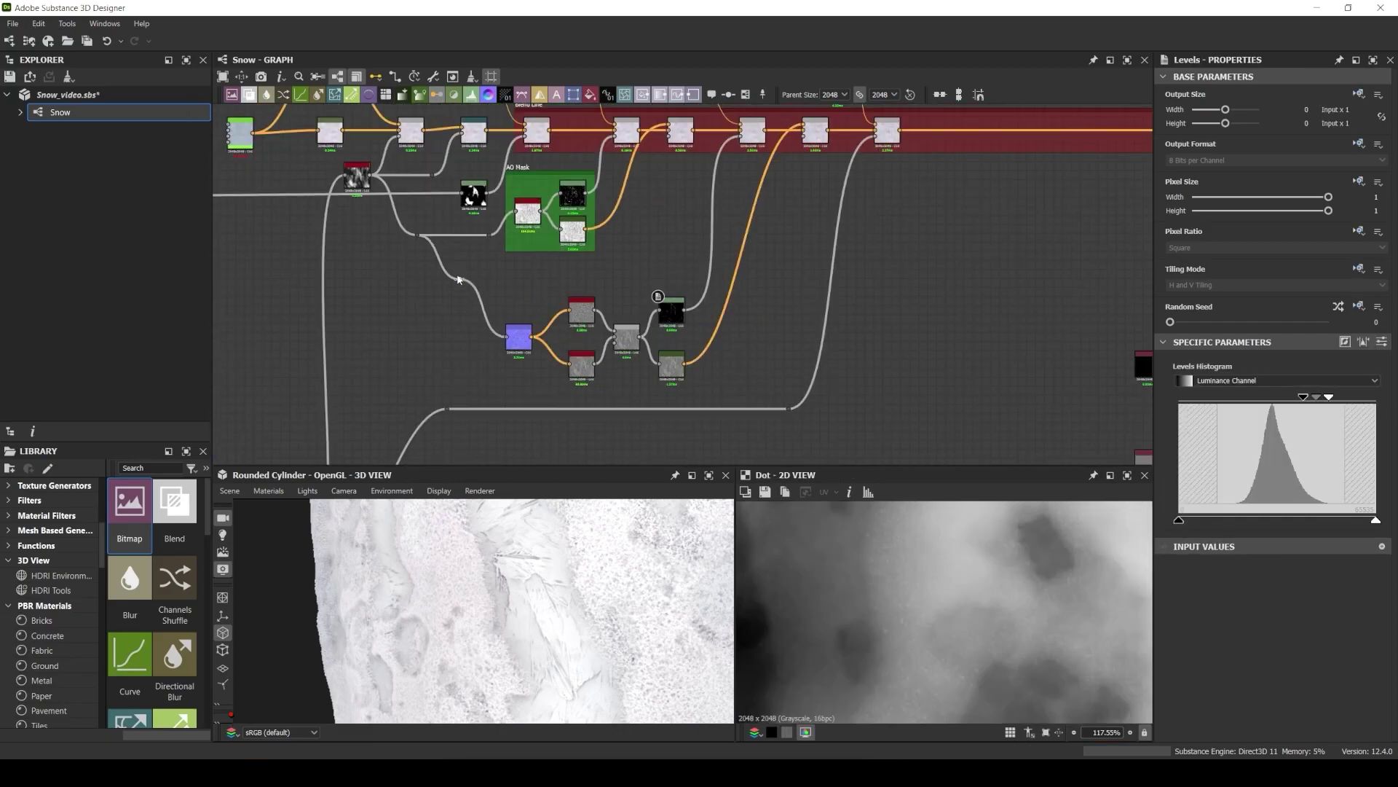
{"action": "key", "text": "ctrl+f"}
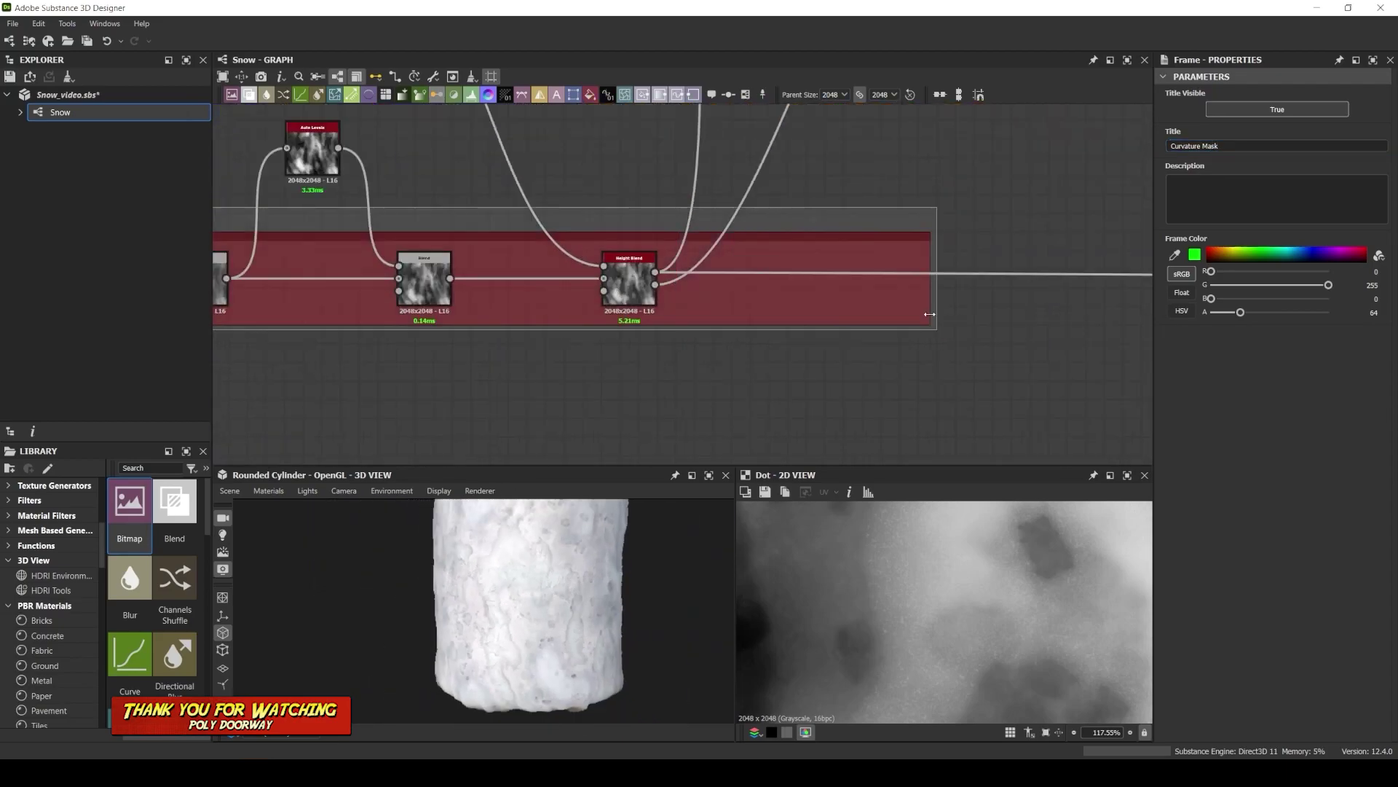
Insert a Blend node on the height line just before the final Height Blend.
{"action": "key", "text": "space"}
{"action": "type", "text": "b"}
{"action": "key", "text": "Return"}
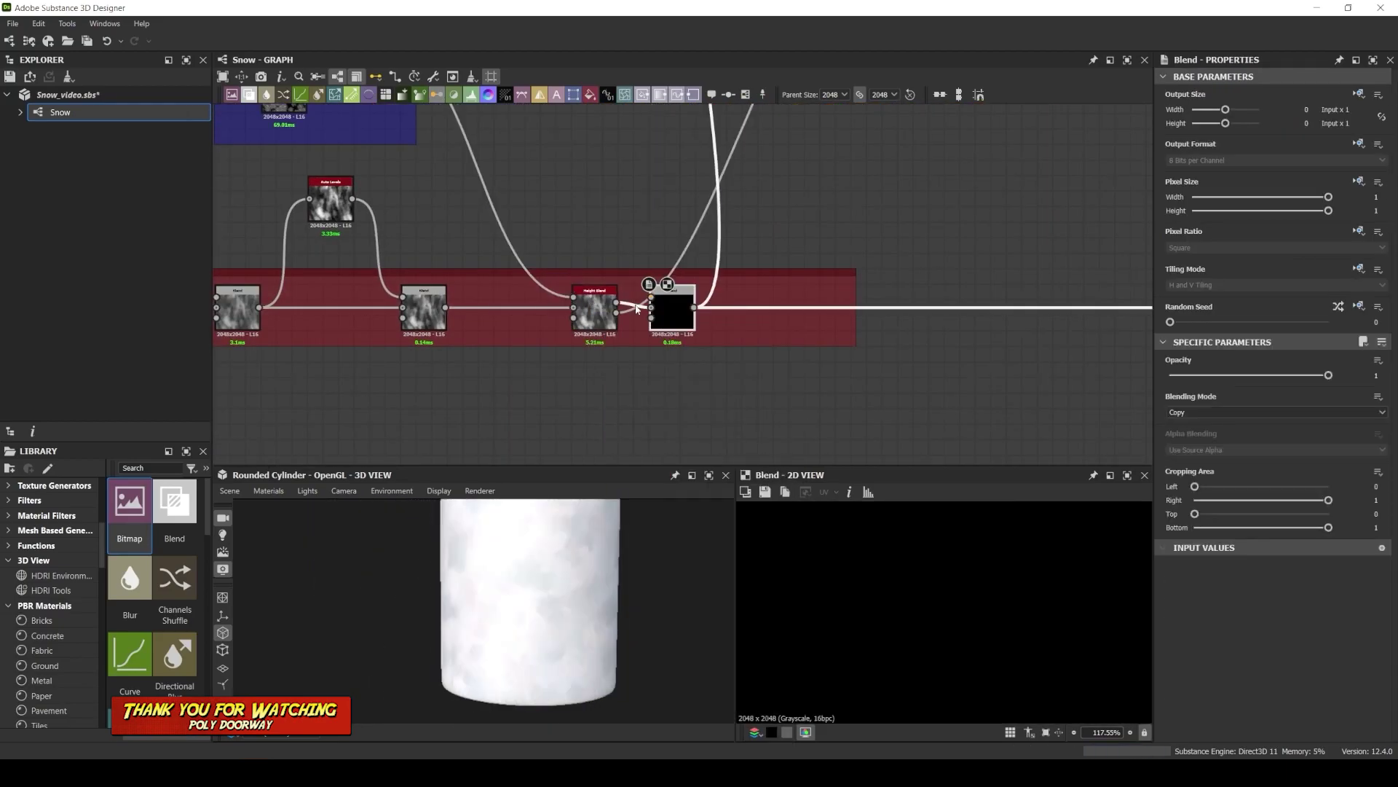
{"action": "middle_click_drag", "start_coordinate": [591, 304], "coordinate": [585, 344]}
{"action": "key", "text": "space"}
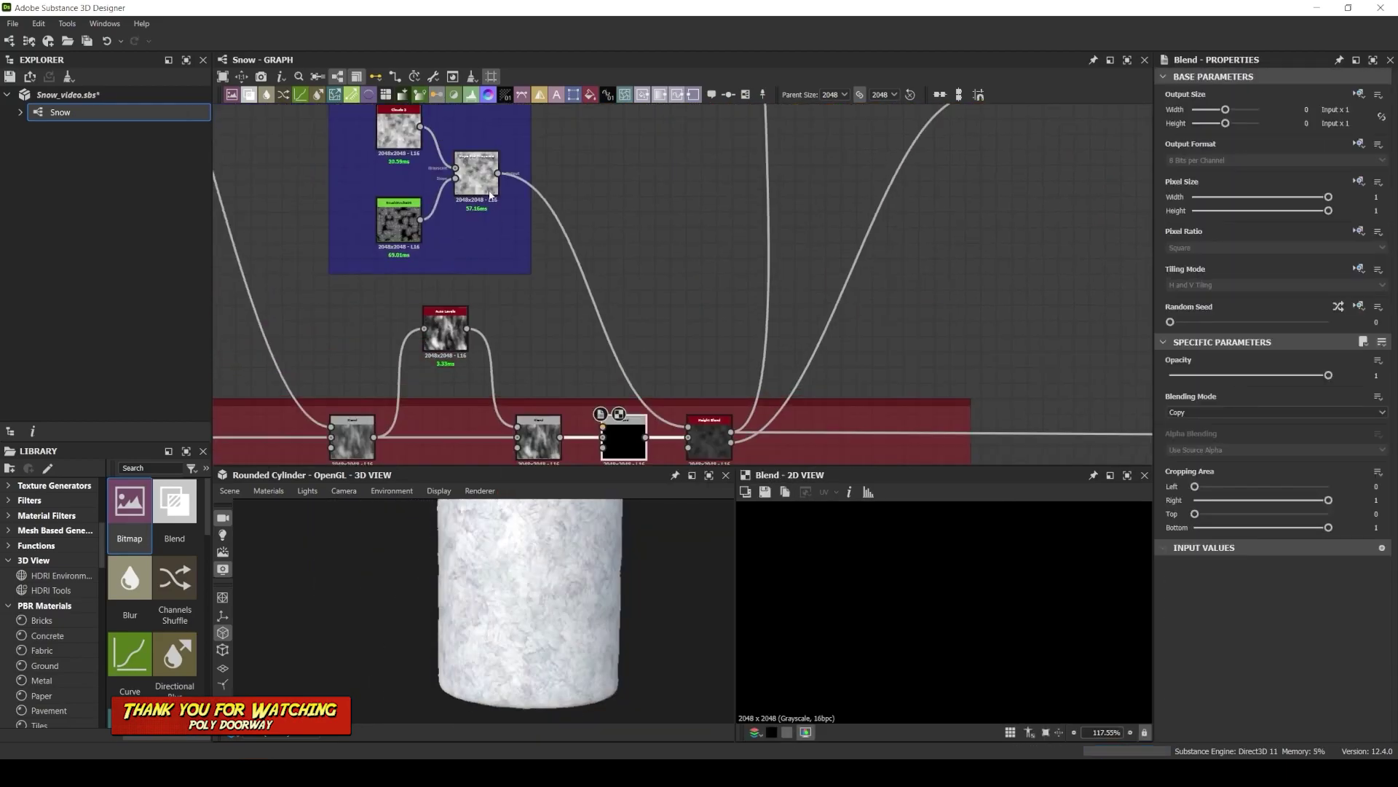
Duplicate the Slope Blur Grayscale and its brush stroke input, feed the copy from the height line, and preview it.
{"action": "left_click", "coordinate": [489, 195]}
{"action": "left_click", "coordinate": [399, 222], "text": "ctrl"}
{"action": "key", "text": "ctrl+c"}
{"action": "key", "text": "ctrl+v"}
{"action": "left_click_drag", "start_coordinate": [560, 437], "coordinate": [699, 256]}
{"action": "double_click", "coordinate": [721, 262]}
{"action": "key", "text": "f"}
{"action": "right_click_drag", "start_coordinate": [554, 612], "coordinate": [1061, 632]}
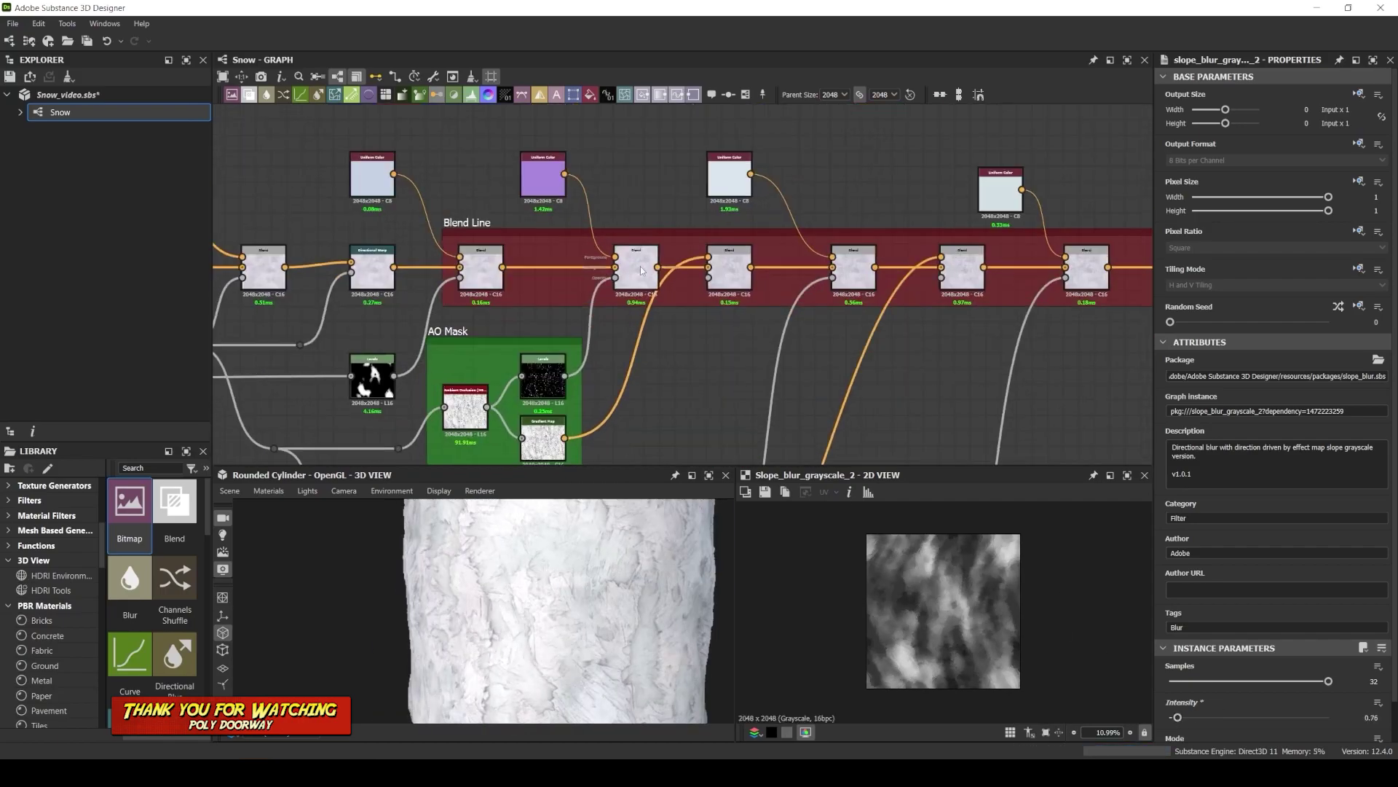
Lower the opacity of the Soft Light Blend that adds the curvature Gradient Map to 0.15.
{"action": "left_click", "coordinate": [1086, 273]}
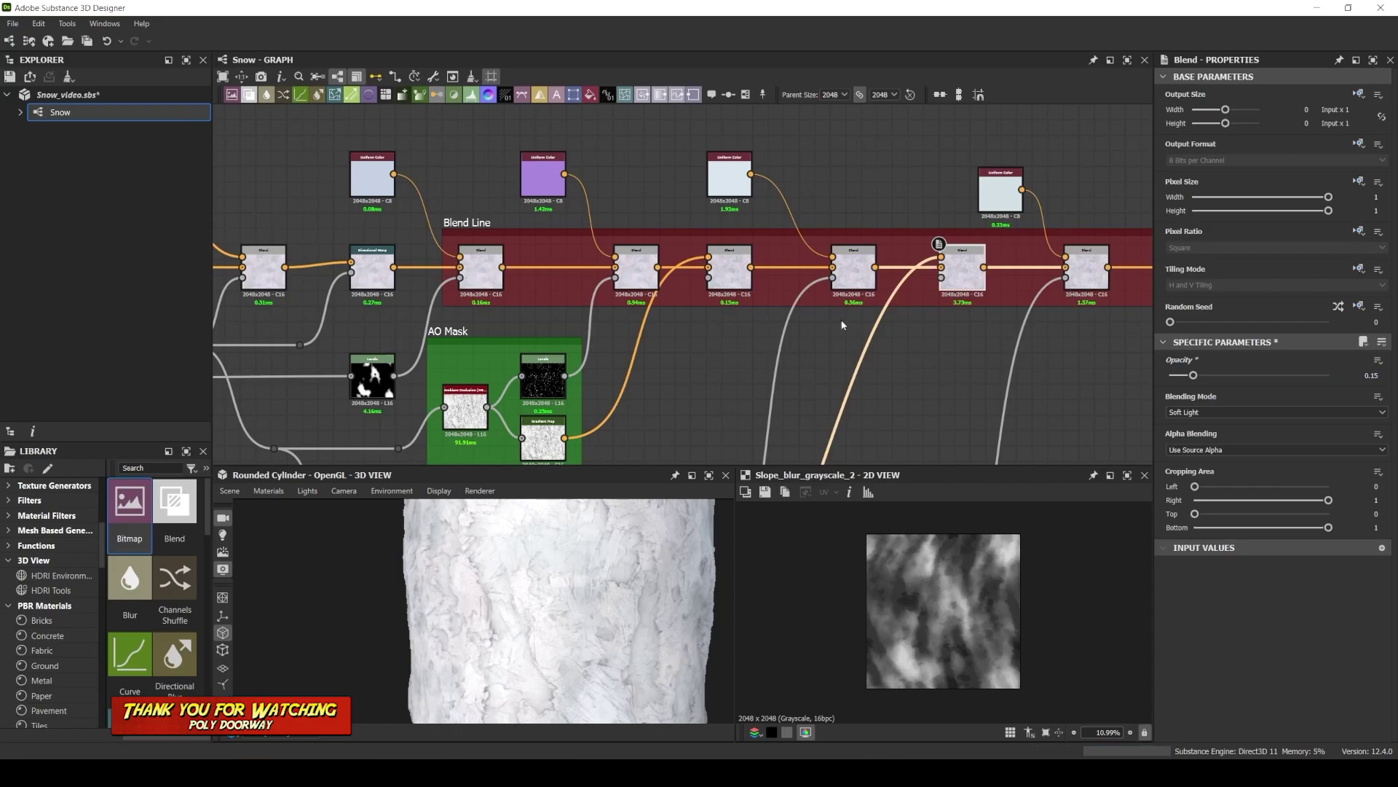
{"action": "left_click", "coordinate": [636, 269]}
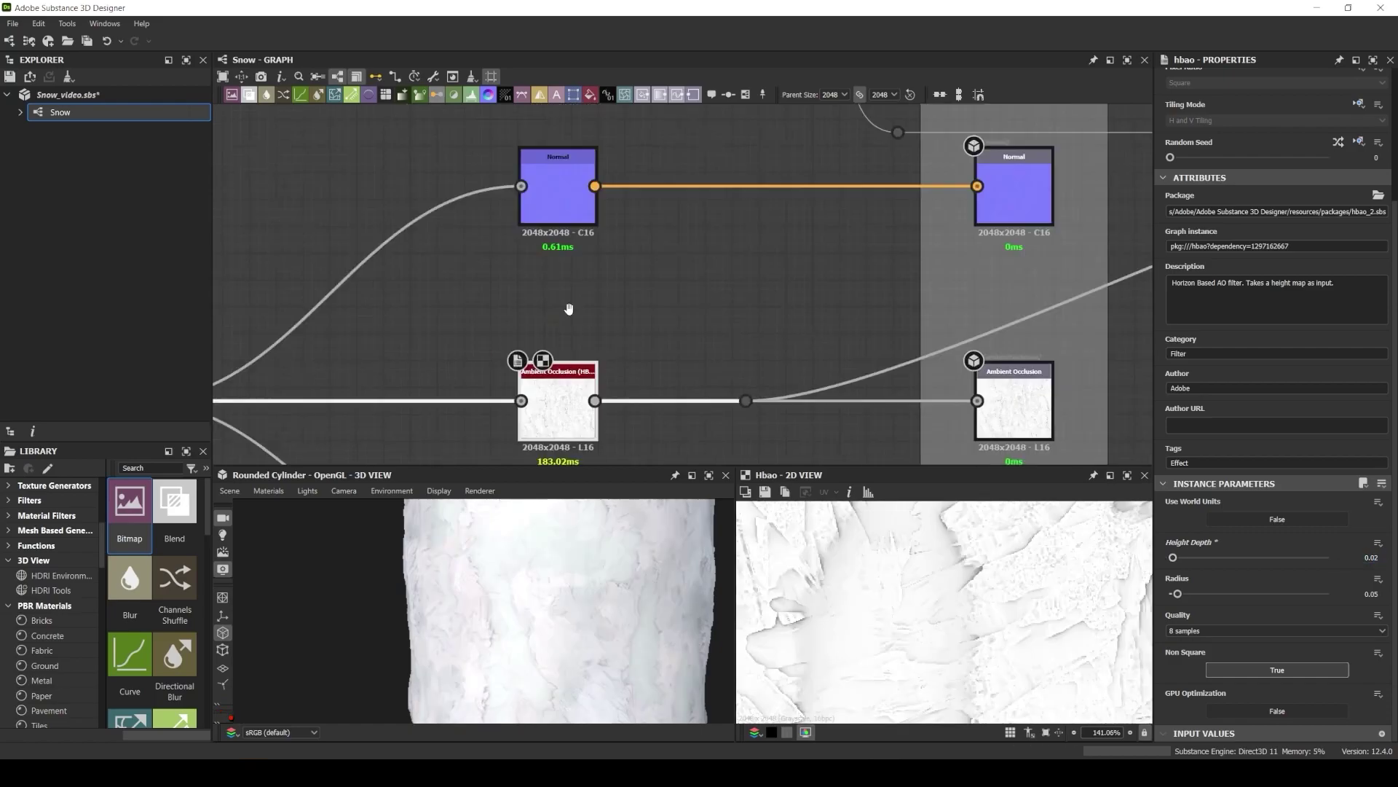
Set the output Ambient Occlusion (HBAO) node's radius to 0.02 and its height depth to 0.01.
{"action": "left_click", "coordinate": [1376, 374]}
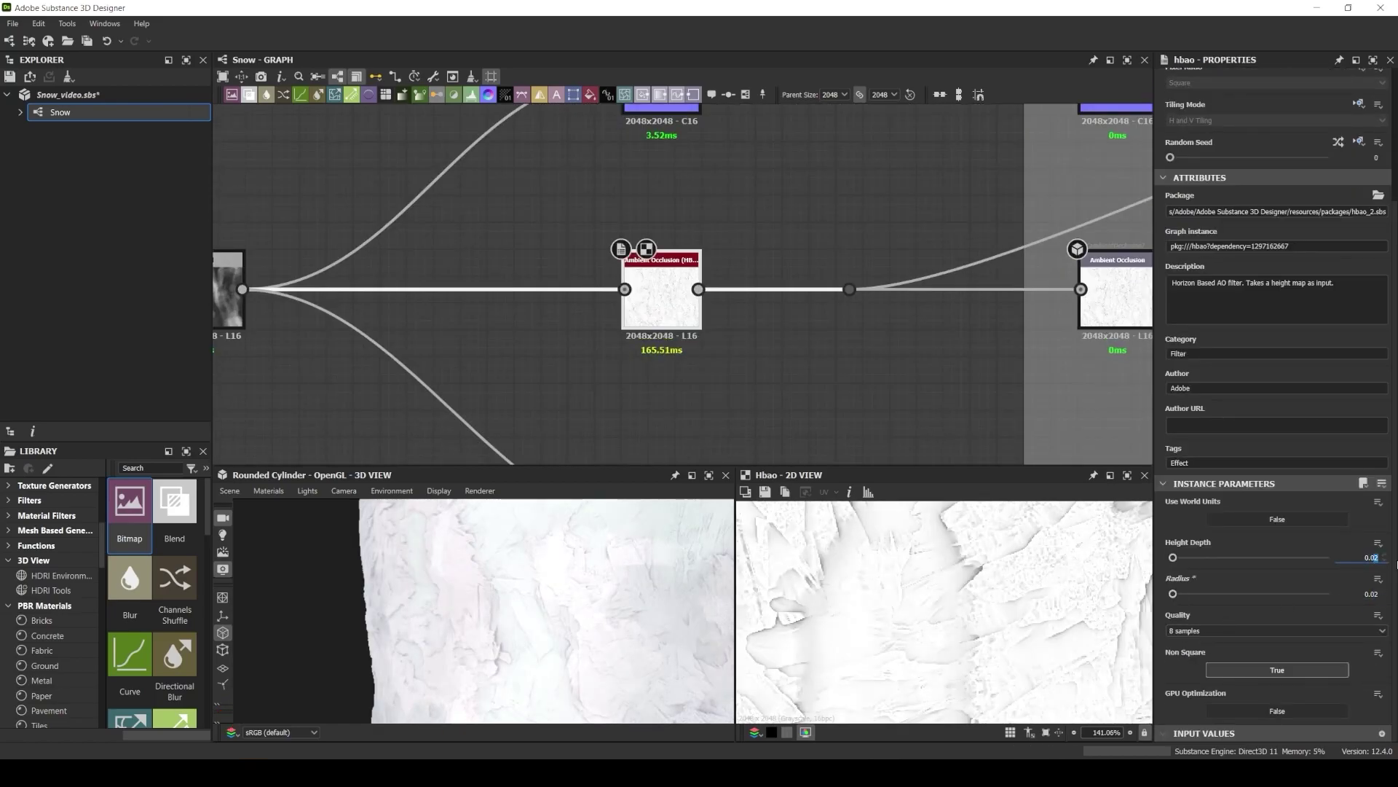
{"action": "type", "text": "1"}
{"action": "key", "text": "Return"}
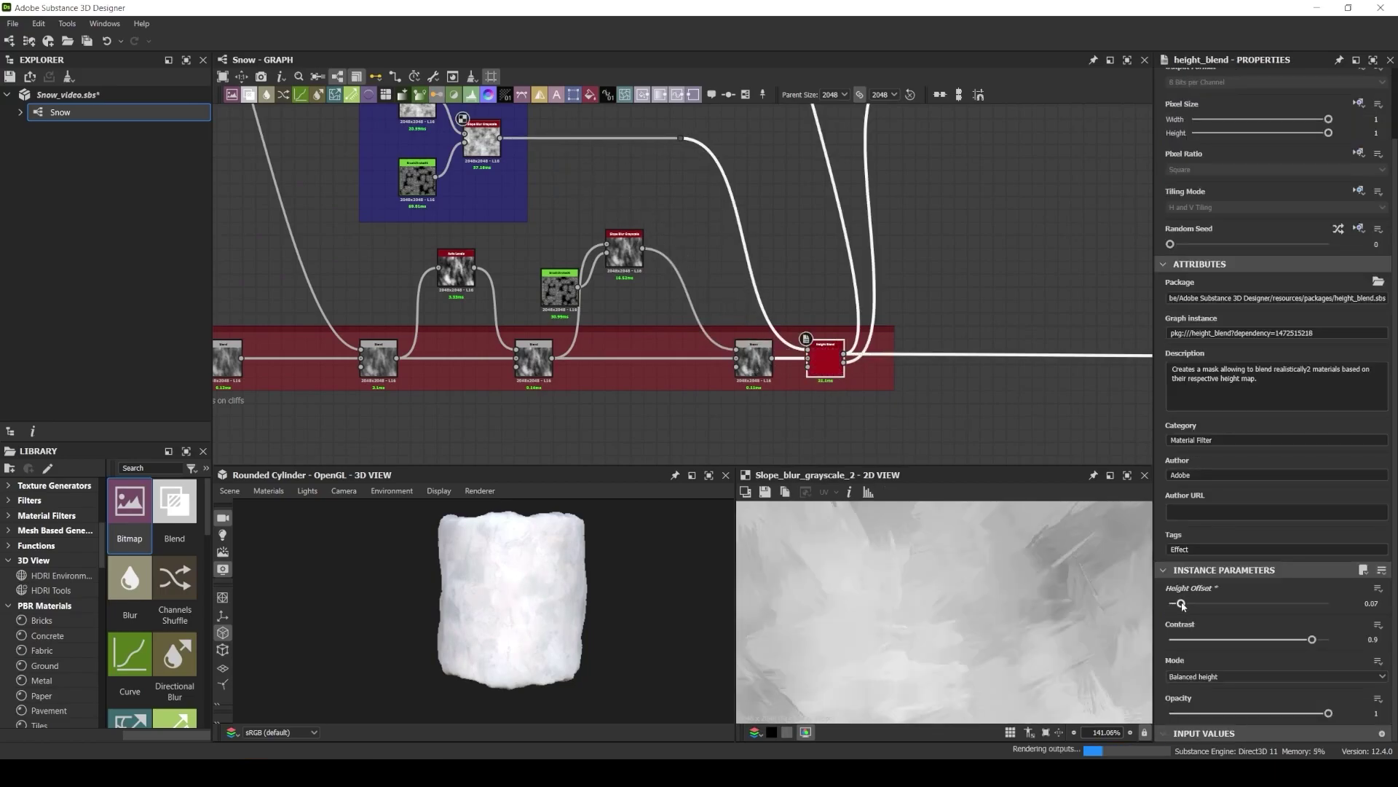
Reposition the height-blend and base color mask nodes and their wires for cleaner spacing.
{"action": "scroll", "coordinate": [563, 574], "scroll_direction": "up", "scroll_amount": 5}
{"action": "scroll", "coordinate": [583, 283], "scroll_direction": "up", "scroll_amount": 5}
{"action": "left_click_drag", "start_coordinate": [670, 212], "coordinate": [723, 212]}
{"action": "left_click_drag", "start_coordinate": [523, 281], "coordinate": [603, 292]}
{"action": "double_click", "coordinate": [481, 439]}
{"action": "left_click_drag", "start_coordinate": [589, 193], "coordinate": [610, 201]}
{"action": "scroll", "coordinate": [598, 199], "scroll_direction": "down", "scroll_amount": 8}
{"action": "scroll", "coordinate": [609, 200], "scroll_direction": "up", "scroll_amount": 8}
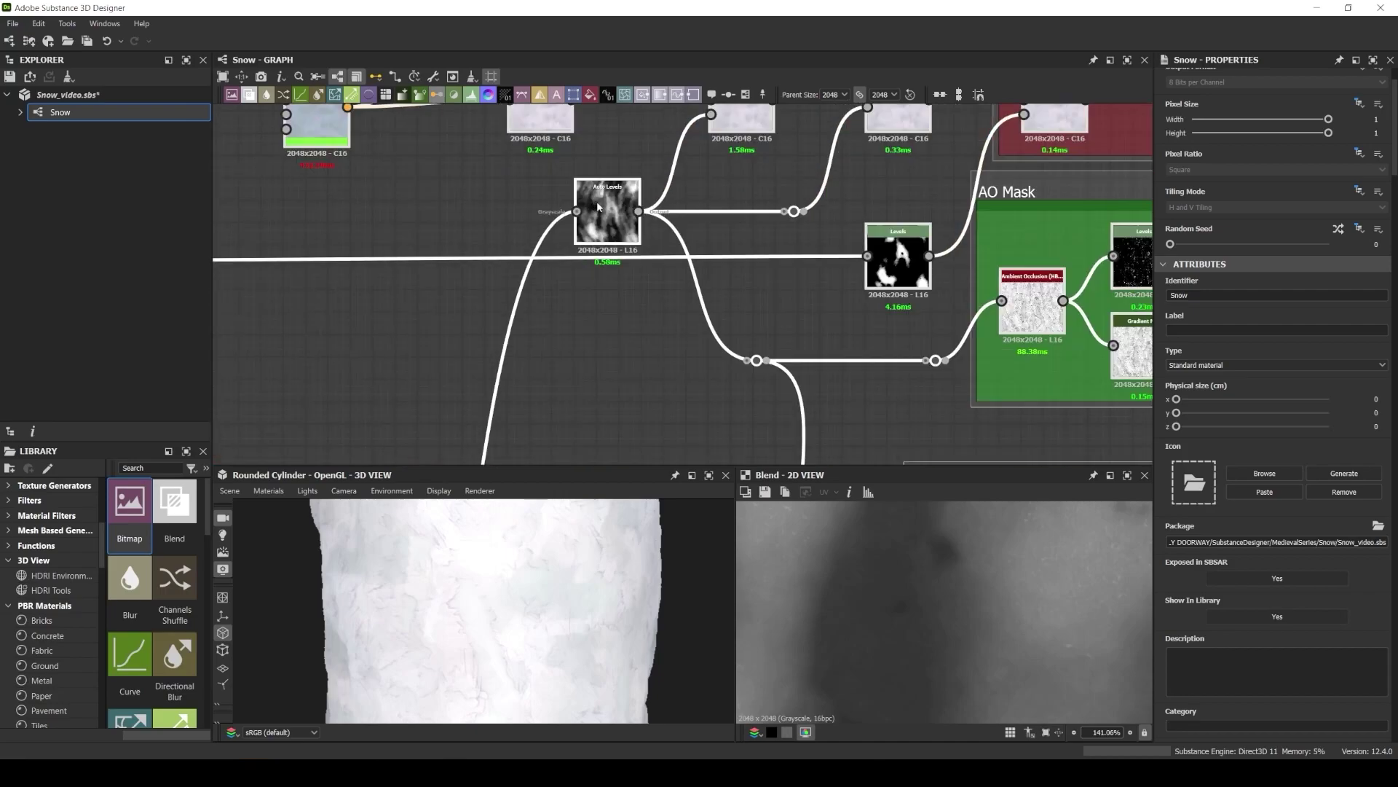
{"action": "scroll", "coordinate": [609, 201], "scroll_direction": "down", "scroll_amount": 5}
{"action": "left_click_drag", "start_coordinate": [942, 283], "coordinate": [726, 282]}
{"action": "left_click", "coordinate": [601, 275]}
Branch a new Blend off the Height Blend mask wire below the Curvature Mask and give it a grayscale Uniform Color of 143.
{"action": "key", "text": "space"}
{"action": "scroll", "coordinate": [653, 280], "scroll_direction": "up", "scroll_amount": 4}
{"action": "double_click", "coordinate": [596, 309]}
{"action": "left_click_drag", "start_coordinate": [597, 312], "coordinate": [642, 312]}
{"action": "scroll", "coordinate": [944, 612], "scroll_direction": "down", "scroll_amount": 4}
{"action": "left_click_drag", "start_coordinate": [1249, 447], "coordinate": [1252, 375]}
{"action": "key", "text": "ctrl+z"}
{"action": "scroll", "coordinate": [486, 612], "scroll_direction": "up", "scroll_amount": 1}
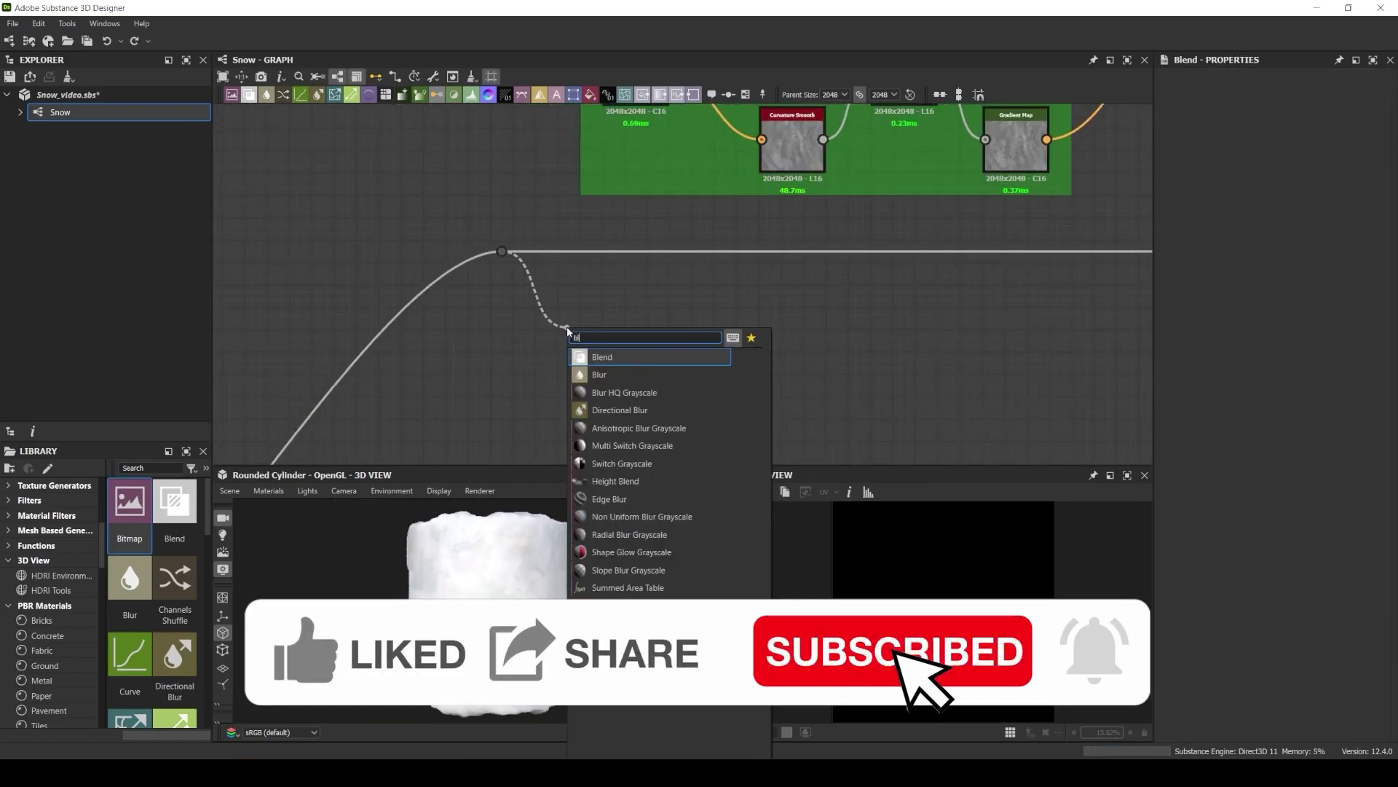
{"action": "type", "text": "u"}
{"action": "key", "text": "Return"}
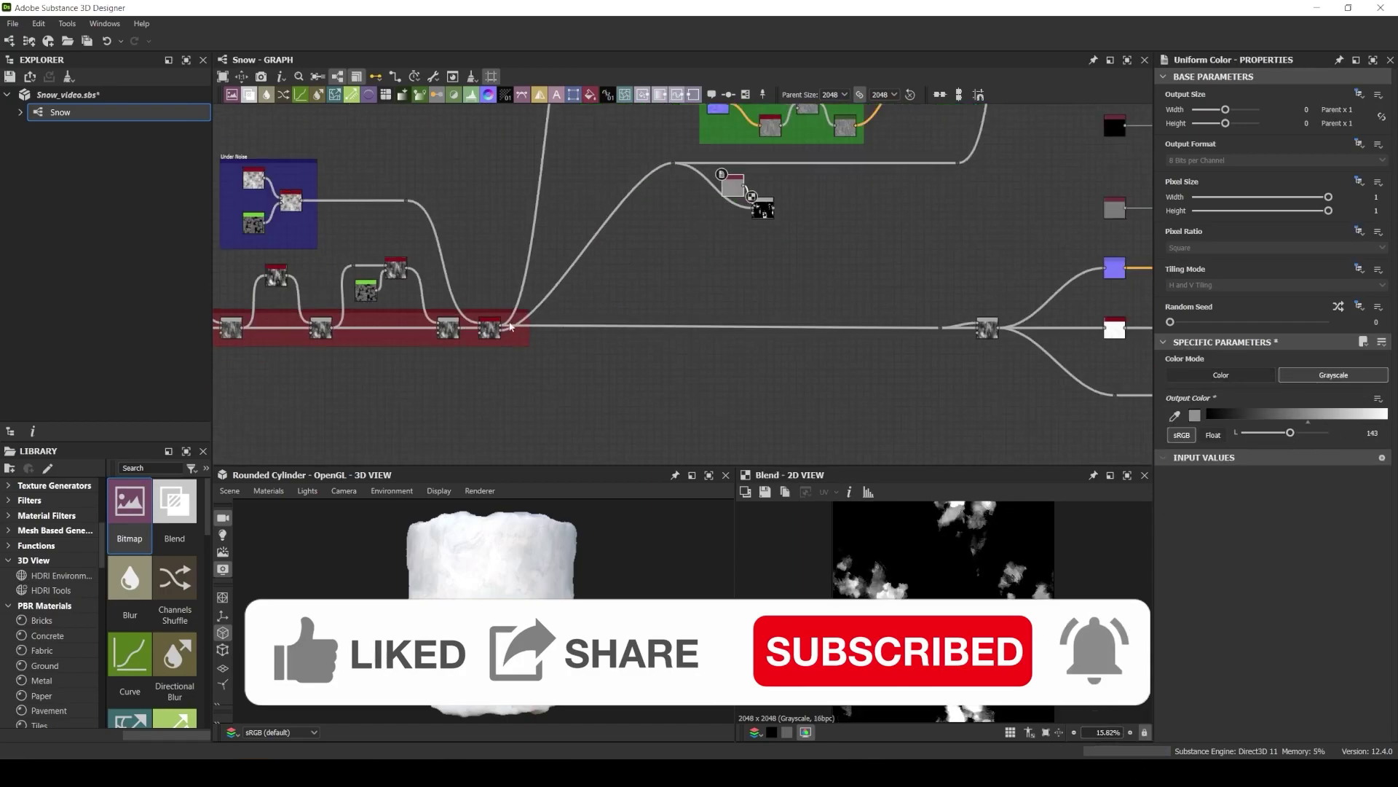
Add a dot on the final height wire and connect it to the new Blend's opacity in place of the mask.
{"action": "middle_click_drag", "start_coordinate": [510, 326], "coordinate": [495, 383]}
{"action": "scroll", "coordinate": [579, 268], "scroll_direction": "up", "scroll_amount": 2}
{"action": "middle_click_drag", "start_coordinate": [579, 268], "coordinate": [643, 230]}
{"action": "left_click", "coordinate": [775, 393], "text": "alt"}
{"action": "double_click", "coordinate": [884, 224]}
{"action": "left_click_drag", "start_coordinate": [777, 393], "coordinate": [916, 243]}
{"action": "scroll", "coordinate": [830, 211], "scroll_direction": "up", "scroll_amount": 3}
Paste a second Uniform Color as the Blend's background, set its luminance to 120, and keep the blending mode on Copy.
{"action": "key", "text": "ctrl+v"}
{"action": "double_click", "coordinate": [682, 285]}
{"action": "left_click_drag", "start_coordinate": [708, 284], "coordinate": [916, 231]}
{"action": "mouse_move", "coordinate": [1289, 433]}
{"action": "left_mouse_down"}
{"action": "mouse_move", "coordinate": [1255, 433]}
{"action": "mouse_move", "coordinate": [1302, 436]}
{"action": "mouse_move", "coordinate": [1283, 435]}
{"action": "left_mouse_up"}
{"action": "double_click", "coordinate": [942, 233]}
{"action": "left_click", "coordinate": [695, 301]}
{"action": "left_click", "coordinate": [942, 234]}
{"action": "left_click", "coordinate": [1200, 412]}
{"action": "left_click", "coordinate": [1199, 426]}
{"action": "left_click", "coordinate": [682, 287]}
{"action": "scroll", "coordinate": [674, 342], "scroll_direction": "down", "scroll_amount": 5}
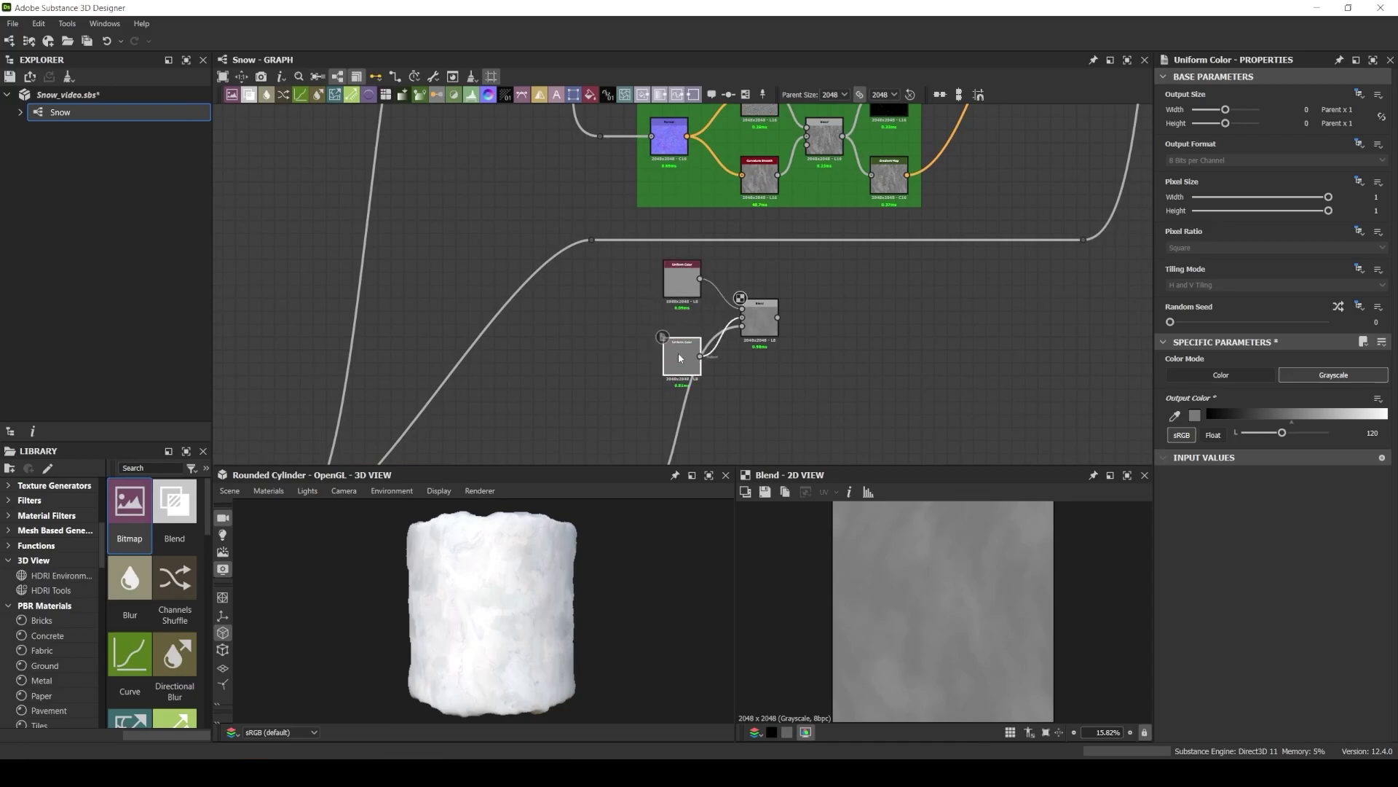
Feed the roughness output from the new Blend and delete the old Uniform Color on that wire.
{"action": "scroll", "coordinate": [678, 358], "scroll_direction": "down", "scroll_amount": 2}
{"action": "middle_click_drag", "start_coordinate": [679, 358], "coordinate": [793, 255]}
{"action": "left_click_drag", "start_coordinate": [741, 392], "coordinate": [806, 392]}
{"action": "middle_click_drag", "start_coordinate": [889, 238], "coordinate": [743, 277]}
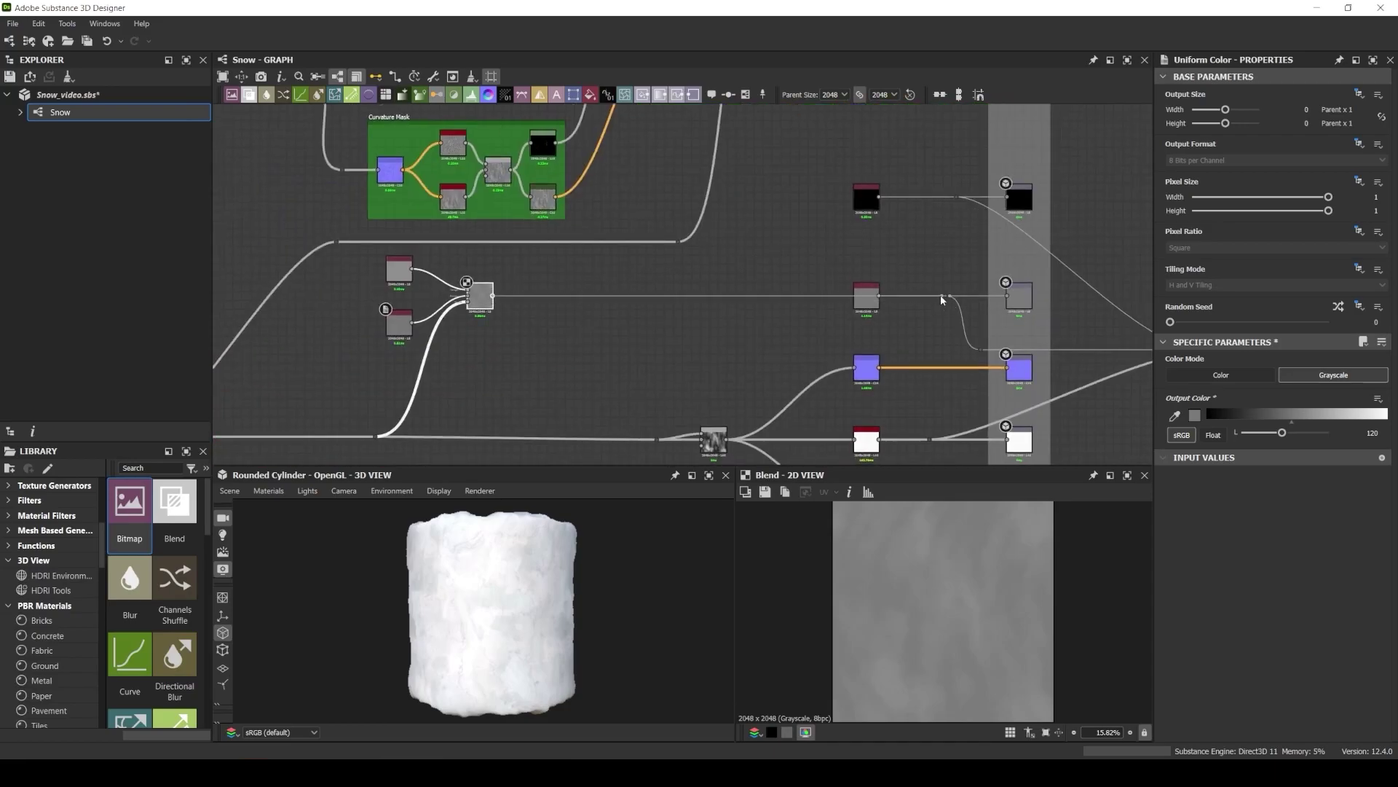
{"action": "left_click", "coordinate": [867, 298]}
{"action": "key", "text": "Delete"}
Darken the background Uniform Color of the roughness Blend and rotate the 3D light to judge the shine.
{"action": "scroll", "coordinate": [481, 619], "scroll_direction": "up", "scroll_amount": 5}
{"action": "right_click_drag", "start_coordinate": [481, 619], "coordinate": [397, 659], "text": "ctrl+shift"}
{"action": "scroll", "coordinate": [556, 284], "scroll_direction": "up", "scroll_amount": 6}
{"action": "left_click", "coordinate": [467, 359]}
{"action": "left_click_drag", "start_coordinate": [1283, 434], "coordinate": [1265, 438]}
{"action": "right_click_drag", "start_coordinate": [480, 601], "coordinate": [554, 593], "text": "ctrl+shift"}
{"action": "left_click_drag", "start_coordinate": [554, 594], "coordinate": [467, 610]}
Reduce the opacity of the slope-blurred Blend just before the Height Blend to 0.28.
{"action": "middle_click_drag", "start_coordinate": [456, 341], "coordinate": [571, 369]}
{"action": "scroll", "coordinate": [571, 368], "scroll_direction": "down", "scroll_amount": 6}
{"action": "scroll", "coordinate": [723, 399], "scroll_direction": "up", "scroll_amount": 6}
{"action": "scroll", "coordinate": [723, 399], "scroll_direction": "down", "scroll_amount": 2}
{"action": "middle_click_drag", "start_coordinate": [723, 399], "coordinate": [638, 242]}
{"action": "left_click", "coordinate": [754, 350]}
{"action": "left_click_drag", "start_coordinate": [1329, 376], "coordinate": [1207, 376]}
{"action": "scroll", "coordinate": [523, 558], "scroll_direction": "up", "scroll_amount": 3}
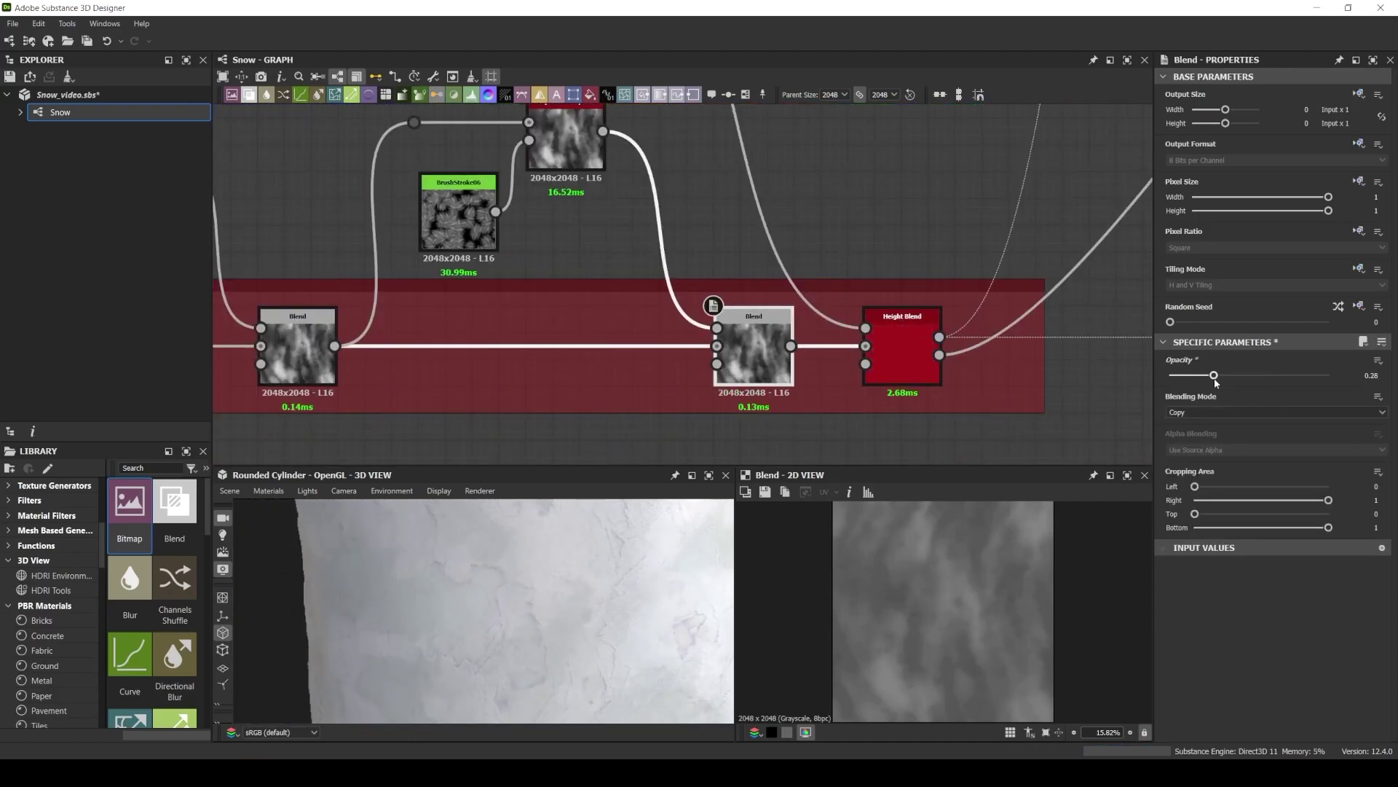
Fine-tune the background Uniform Color of the roughness Blend to a luminance of 70.
{"action": "scroll", "coordinate": [721, 255], "scroll_direction": "down", "scroll_amount": 6}
{"action": "scroll", "coordinate": [801, 349], "scroll_direction": "up", "scroll_amount": 8}
{"action": "scroll", "coordinate": [947, 583], "scroll_direction": "up", "scroll_amount": 6}
{"action": "middle_click_drag", "start_coordinate": [655, 423], "coordinate": [724, 316]}
{"action": "left_click", "coordinate": [534, 368]}
{"action": "left_click_drag", "start_coordinate": [1267, 434], "coordinate": [1265, 435]}
Insert a second Blend on the wire between the roughness Blend and the roughness output.
{"action": "scroll", "coordinate": [898, 225], "scroll_direction": "down", "scroll_amount": 7}
{"action": "middle_click_drag", "start_coordinate": [898, 232], "coordinate": [601, 370]}
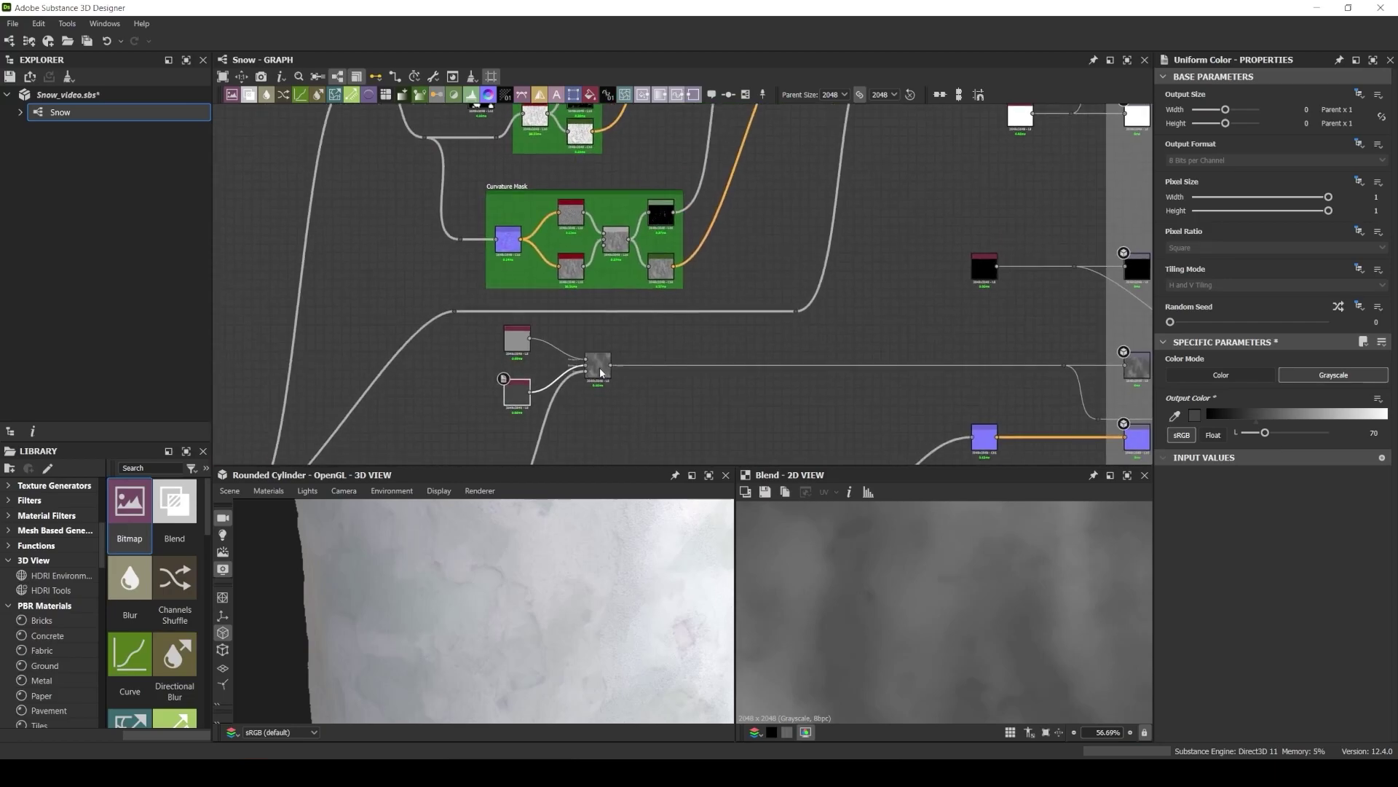
{"action": "left_click", "coordinate": [759, 365]}
{"action": "key", "text": "space"}
{"action": "type", "text": "blend"}
{"action": "key", "text": "Return"}
{"action": "scroll", "coordinate": [666, 287], "scroll_direction": "up", "scroll_amount": 5}
Connect the combined curvature Blend to the second roughness Blend's foreground and tidy the wire with dots.
{"action": "left_click_drag", "start_coordinate": [587, 189], "coordinate": [835, 437]}
{"action": "left_click_drag", "start_coordinate": [714, 321], "coordinate": [623, 400], "text": "alt"}
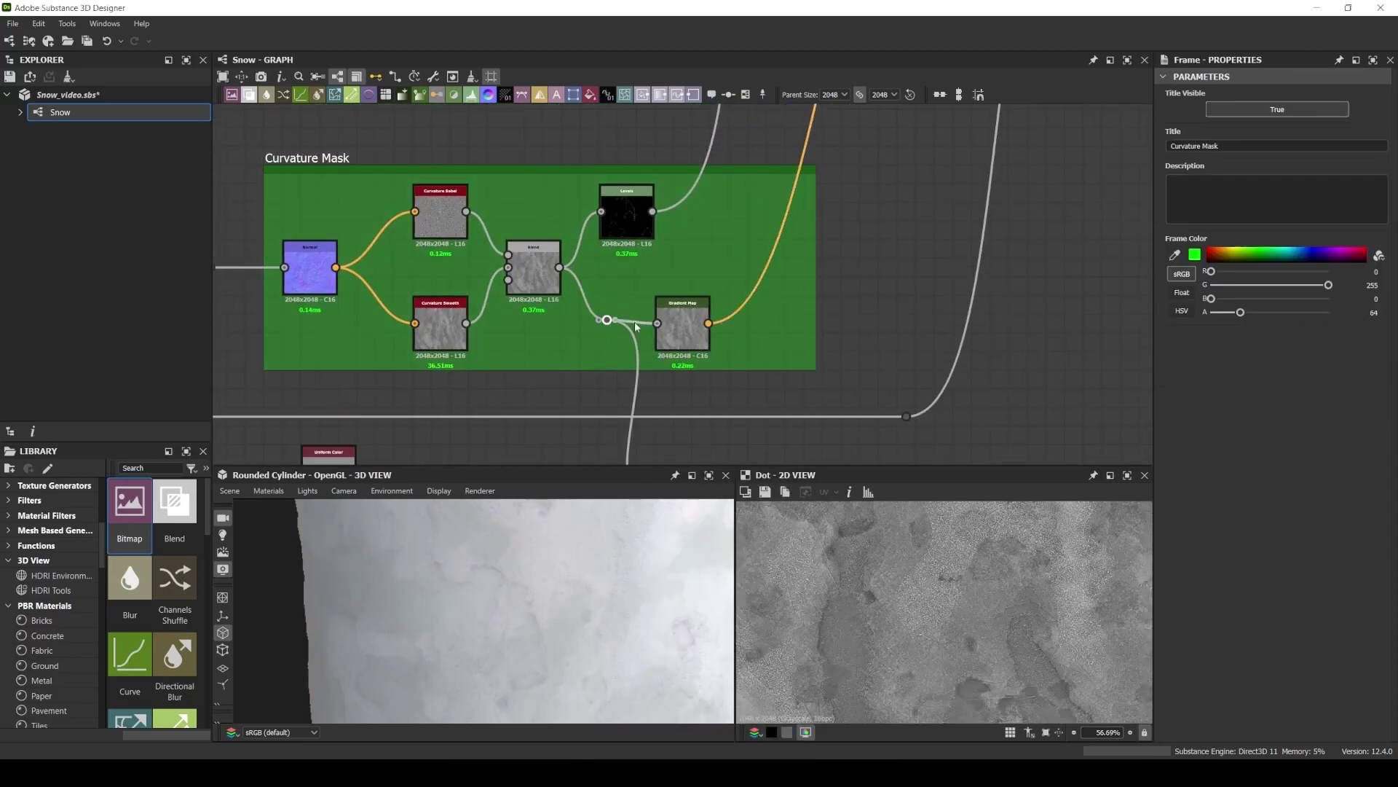
{"action": "scroll", "coordinate": [598, 318], "scroll_direction": "down", "scroll_amount": 2}
{"action": "left_click_drag", "start_coordinate": [607, 320], "coordinate": [643, 336]}
{"action": "scroll", "coordinate": [635, 364], "scroll_direction": "up", "scroll_amount": 3}
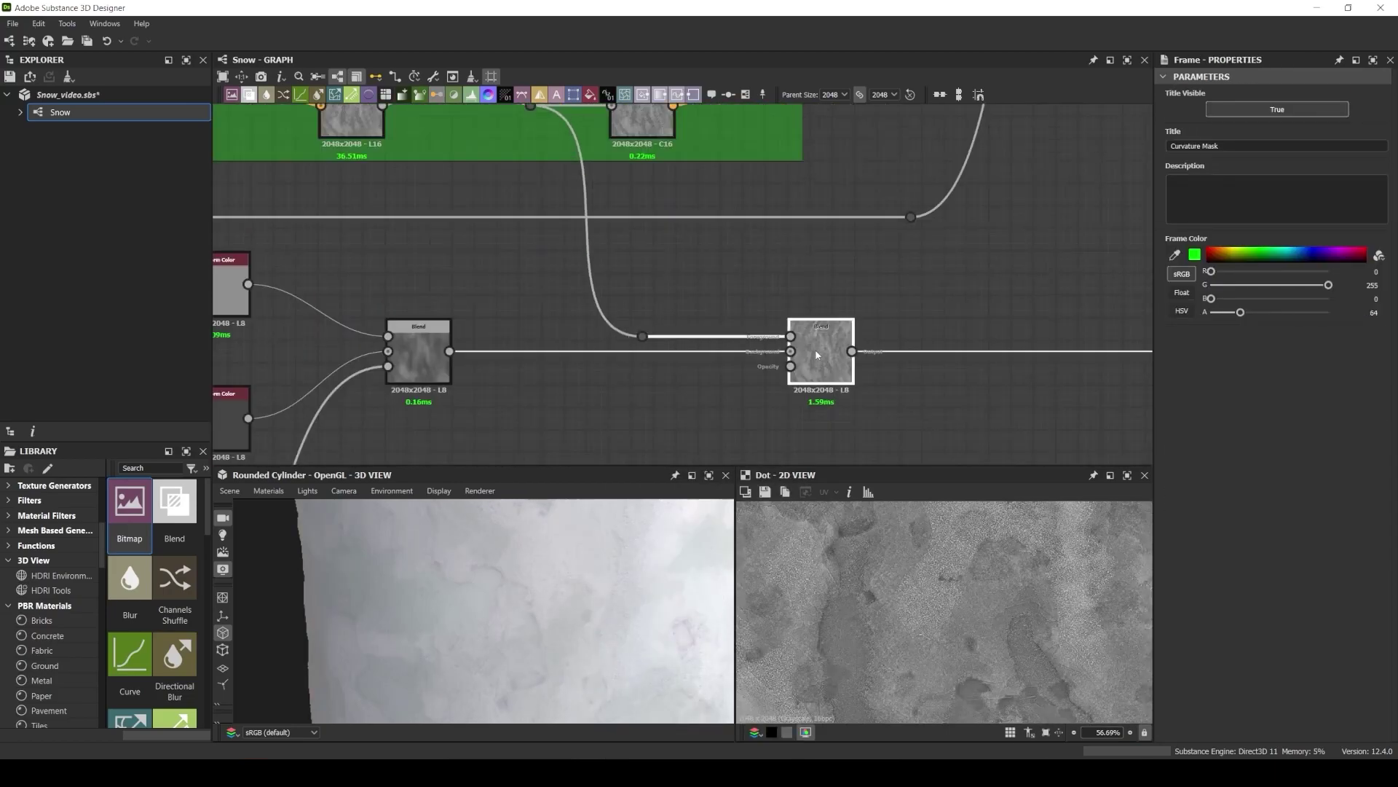
Try the curvature roughness Blend in Multiply mode at opacity 0.22.
{"action": "left_click", "coordinate": [819, 352]}
{"action": "left_click", "coordinate": [1212, 412]}
{"action": "left_click", "coordinate": [1205, 484]}
{"action": "double_click", "coordinate": [838, 367]}
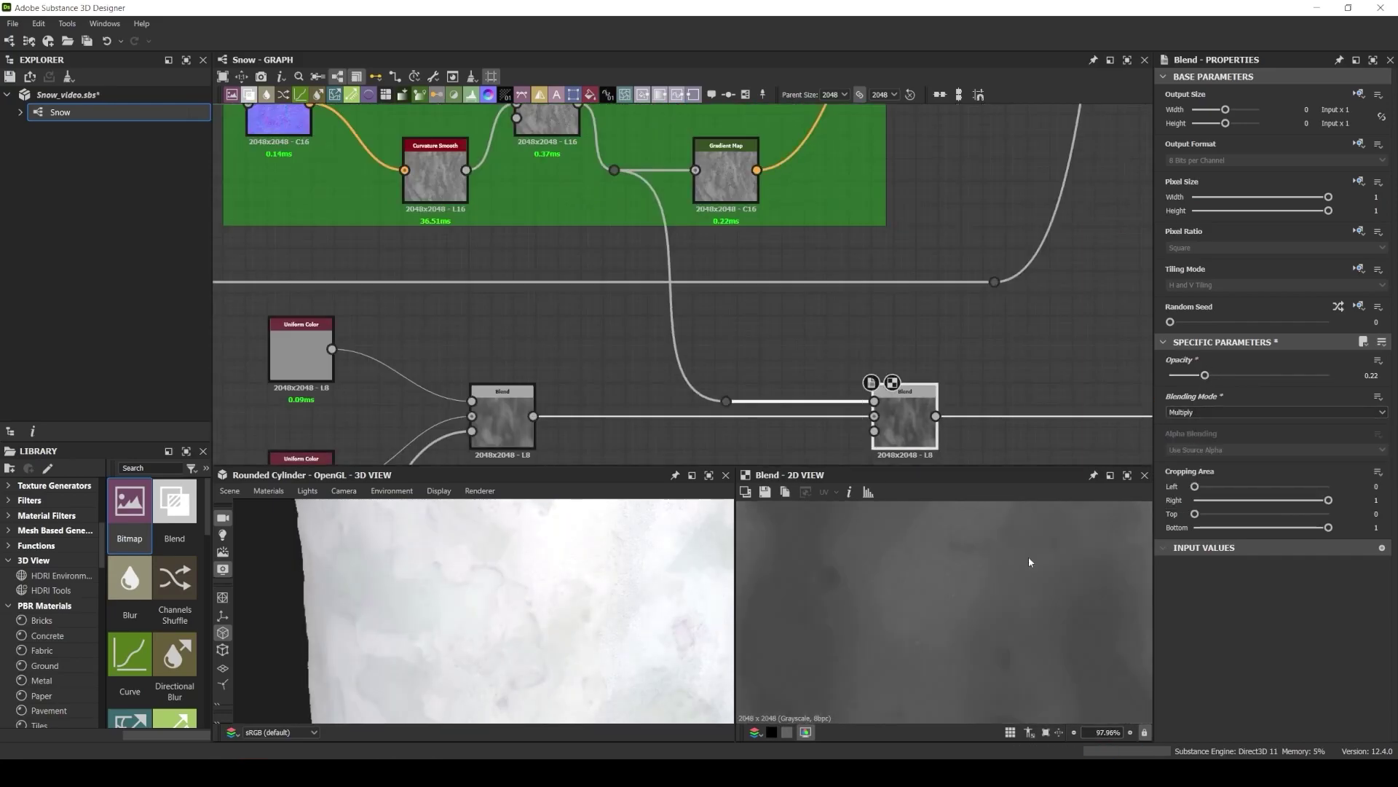
Lower the curvature roughness Blend's opacity further, inspect the curvature source, and change the Blend's blending mode.
{"action": "mouse_move", "coordinate": [1204, 375]}
{"action": "left_mouse_down"}
{"action": "mouse_move", "coordinate": [1226, 376]}
{"action": "mouse_move", "coordinate": [1188, 375]}
{"action": "left_mouse_up"}
{"action": "double_click", "coordinate": [547, 121]}
{"action": "scroll", "coordinate": [986, 646], "scroll_direction": "down", "scroll_amount": 2}
{"action": "left_click", "coordinate": [905, 420]}
{"action": "left_click", "coordinate": [1209, 413]}
{"action": "left_click", "coordinate": [1206, 443]}
{"action": "double_click", "coordinate": [905, 420]}
Insert a Levels node on the curvature wire feeding the roughness Blend and darken the curvature with it.
{"action": "key", "text": "space"}
{"action": "type", "text": "lev"}
{"action": "key", "text": "Return"}
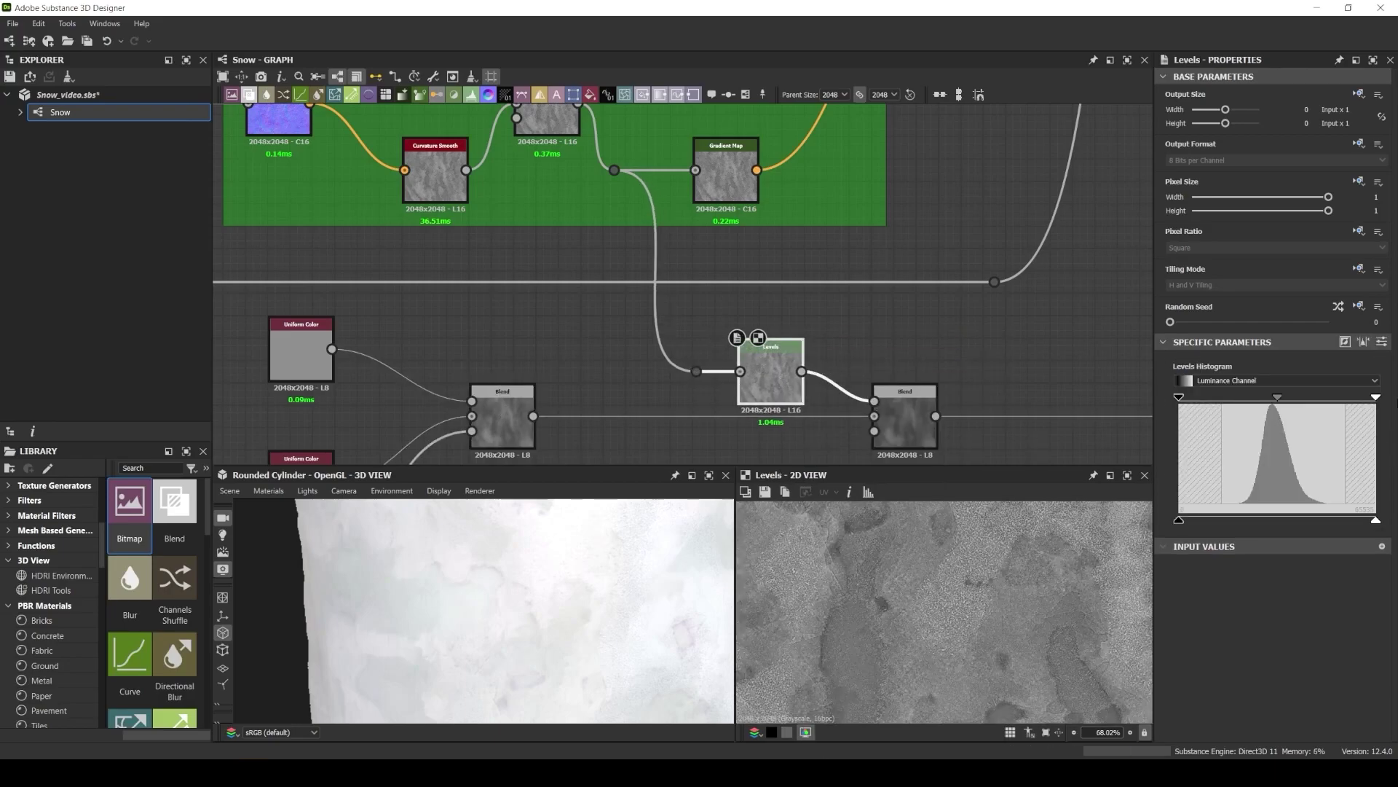
{"action": "left_click", "coordinate": [905, 416]}
{"action": "scroll", "coordinate": [806, 352], "scroll_direction": "down", "scroll_amount": 5}
{"action": "scroll", "coordinate": [904, 310], "scroll_direction": "down", "scroll_amount": 4}
{"action": "scroll", "coordinate": [909, 340], "scroll_direction": "up", "scroll_amount": 4}
Add a third roughness Blend with the Height Blend mask as foreground, using Add (Linear Dodge) at opacity 0.44.
{"action": "left_click", "coordinate": [940, 313]}
{"action": "scroll", "coordinate": [939, 316], "scroll_direction": "up", "scroll_amount": 4}
{"action": "left_click_drag", "start_coordinate": [940, 371], "coordinate": [1018, 371]}
{"action": "left_click_drag", "start_coordinate": [909, 231], "coordinate": [1002, 343]}
{"action": "key", "text": "ctrl+z"}
{"action": "mouse_move", "coordinate": [916, 232]}
{"action": "left_mouse_down"}
{"action": "mouse_move", "coordinate": [1026, 347]}
{"action": "mouse_move", "coordinate": [997, 361]}
{"action": "left_mouse_up"}
{"action": "left_click", "coordinate": [1194, 412]}
{"action": "left_click", "coordinate": [1190, 435]}
{"action": "left_click_drag", "start_coordinate": [1329, 375], "coordinate": [1239, 376]}
Raise the luminance of the Uniform Color feeding the first roughness Blend and check the surface in 3D.
{"action": "scroll", "coordinate": [939, 605], "scroll_direction": "down", "scroll_amount": 10}
{"action": "scroll", "coordinate": [510, 610], "scroll_direction": "down", "scroll_amount": 5}
{"action": "mouse_move", "coordinate": [510, 610]}
{"action": "left_mouse_down"}
{"action": "mouse_move", "coordinate": [466, 609]}
{"action": "mouse_move", "coordinate": [493, 537]}
{"action": "left_mouse_up"}
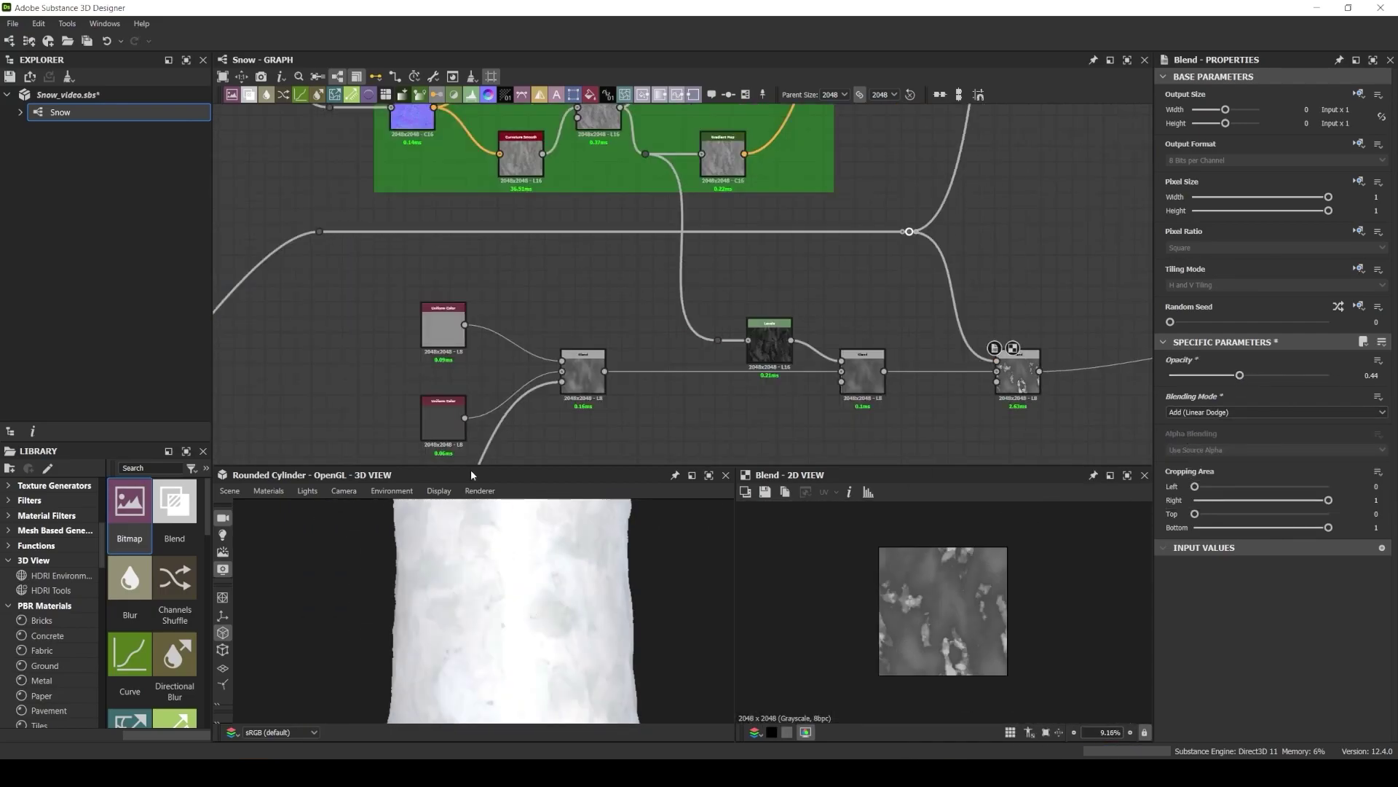
{"action": "left_click", "coordinate": [1295, 433]}
{"action": "mouse_move", "coordinate": [502, 610]}
{"action": "left_mouse_down"}
{"action": "mouse_move", "coordinate": [581, 611]}
{"action": "mouse_move", "coordinate": [466, 612]}
{"action": "mouse_move", "coordinate": [524, 610]}
{"action": "left_mouse_up"}
{"action": "scroll", "coordinate": [480, 610], "scroll_direction": "down", "scroll_amount": 4}
Show the material on the Sphere 2 Tiles mesh and enlarge the 3D preview area.
{"action": "left_click", "coordinate": [231, 491]}
{"action": "left_click", "coordinate": [264, 235]}
{"action": "scroll", "coordinate": [529, 617], "scroll_direction": "up", "scroll_amount": 4}
{"action": "left_click", "coordinate": [229, 491]}
{"action": "left_click", "coordinate": [263, 249]}
{"action": "left_click_drag", "start_coordinate": [510, 466], "coordinate": [510, 362]}
{"action": "left_click_drag", "start_coordinate": [524, 564], "coordinate": [466, 561]}
{"action": "scroll", "coordinate": [743, 239], "scroll_direction": "down", "scroll_amount": 5}
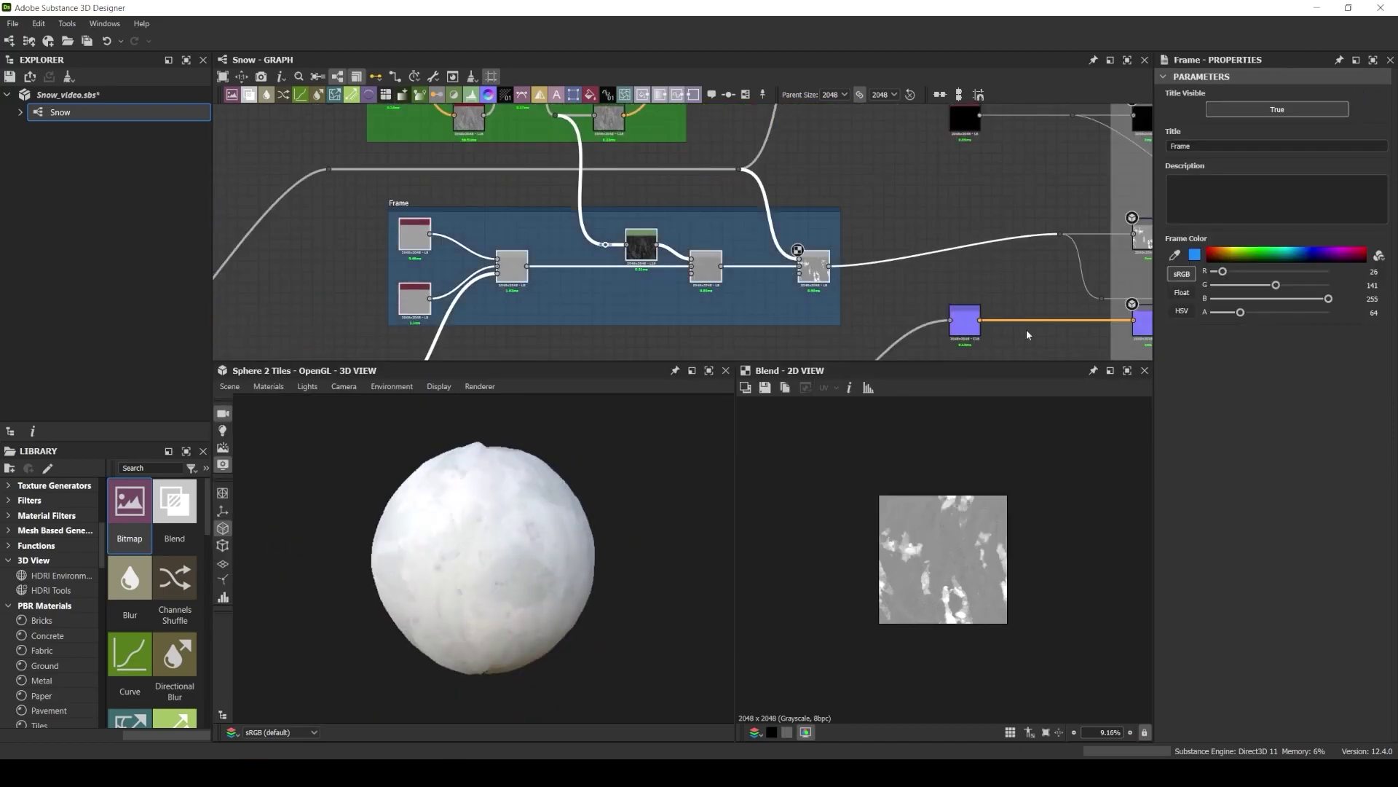
Color the frame around the roughness nodes orange and title it "Roughness".
{"action": "left_click", "coordinate": [1332, 285]}
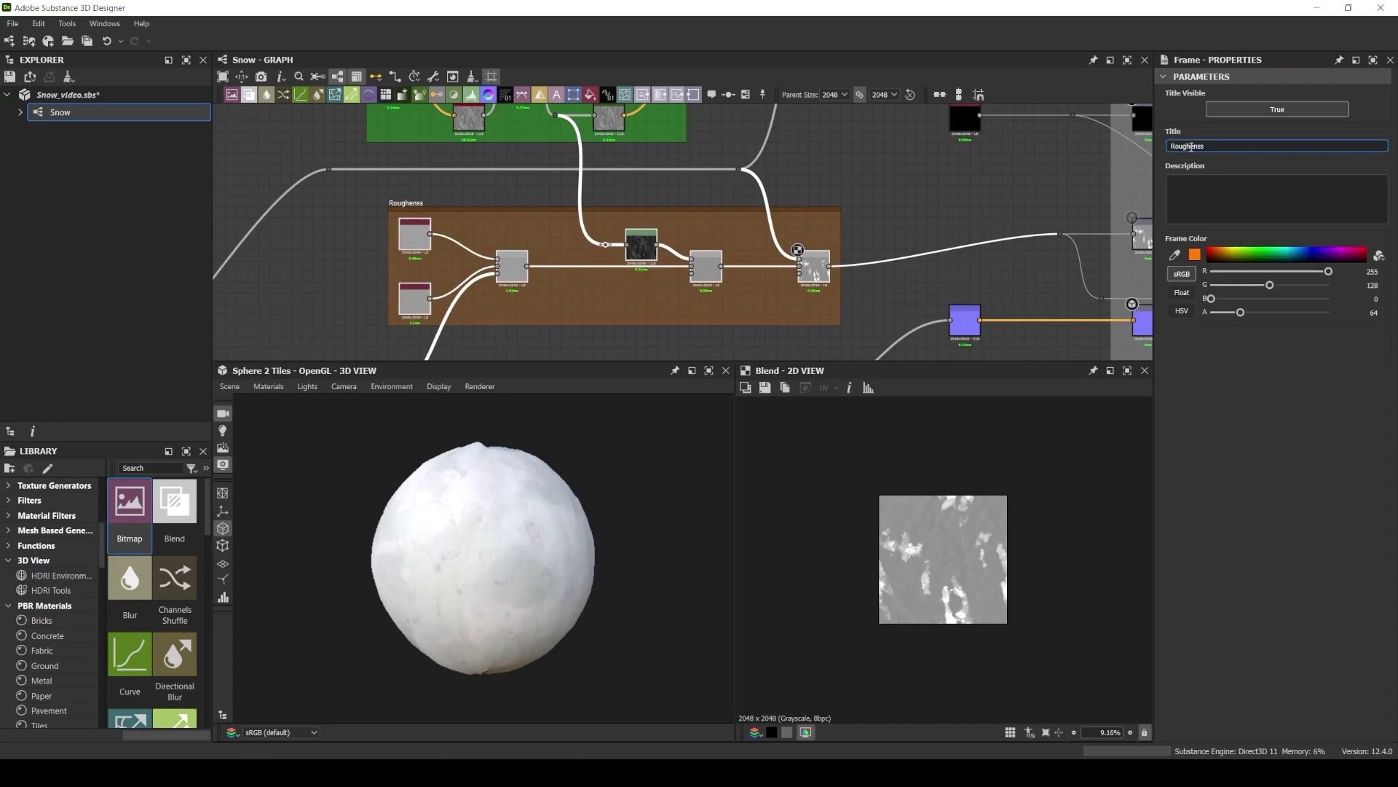
{"action": "scroll", "coordinate": [954, 187], "scroll_direction": "down", "scroll_amount": 6}
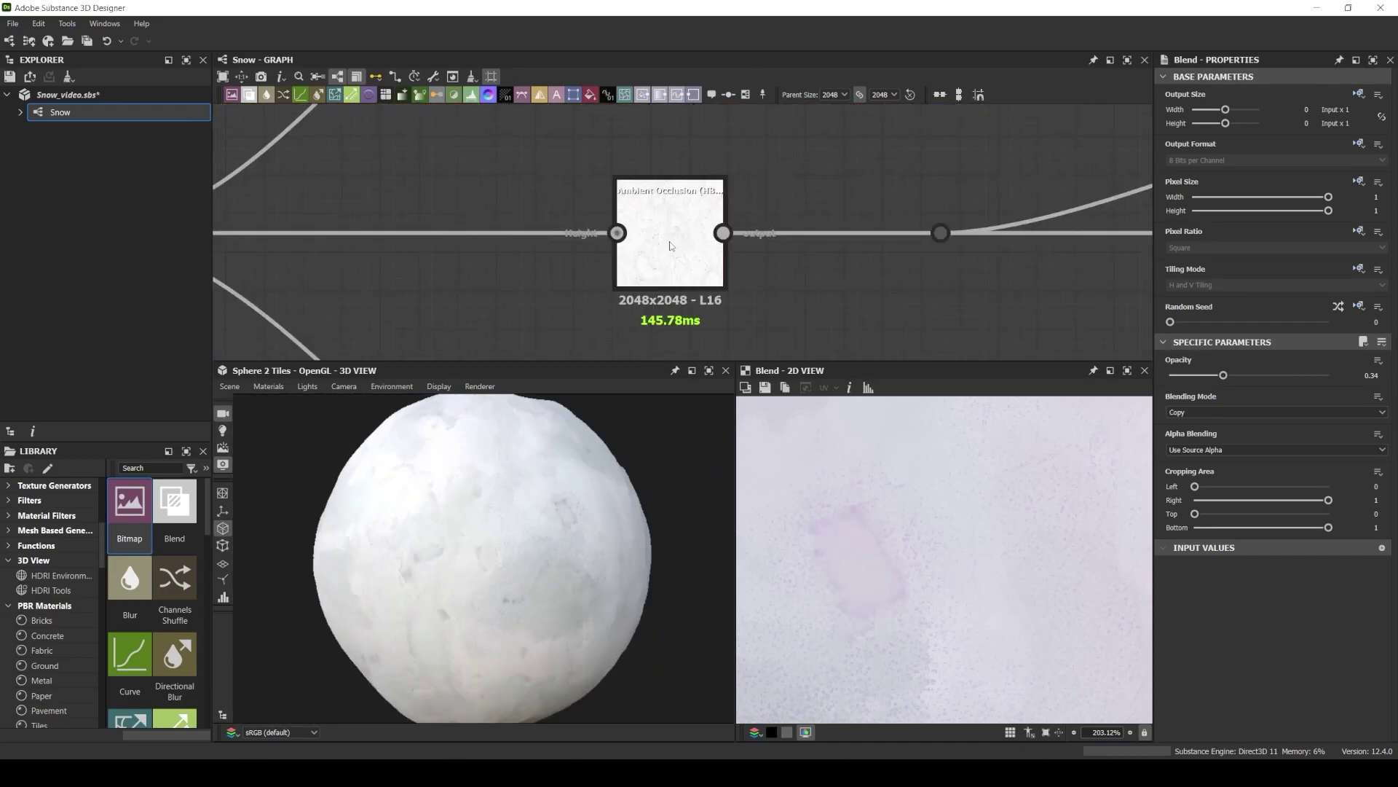
Set the output Ambient Occlusion node's height depth to 0.015 and save the package.
{"action": "left_click", "coordinate": [670, 245]}
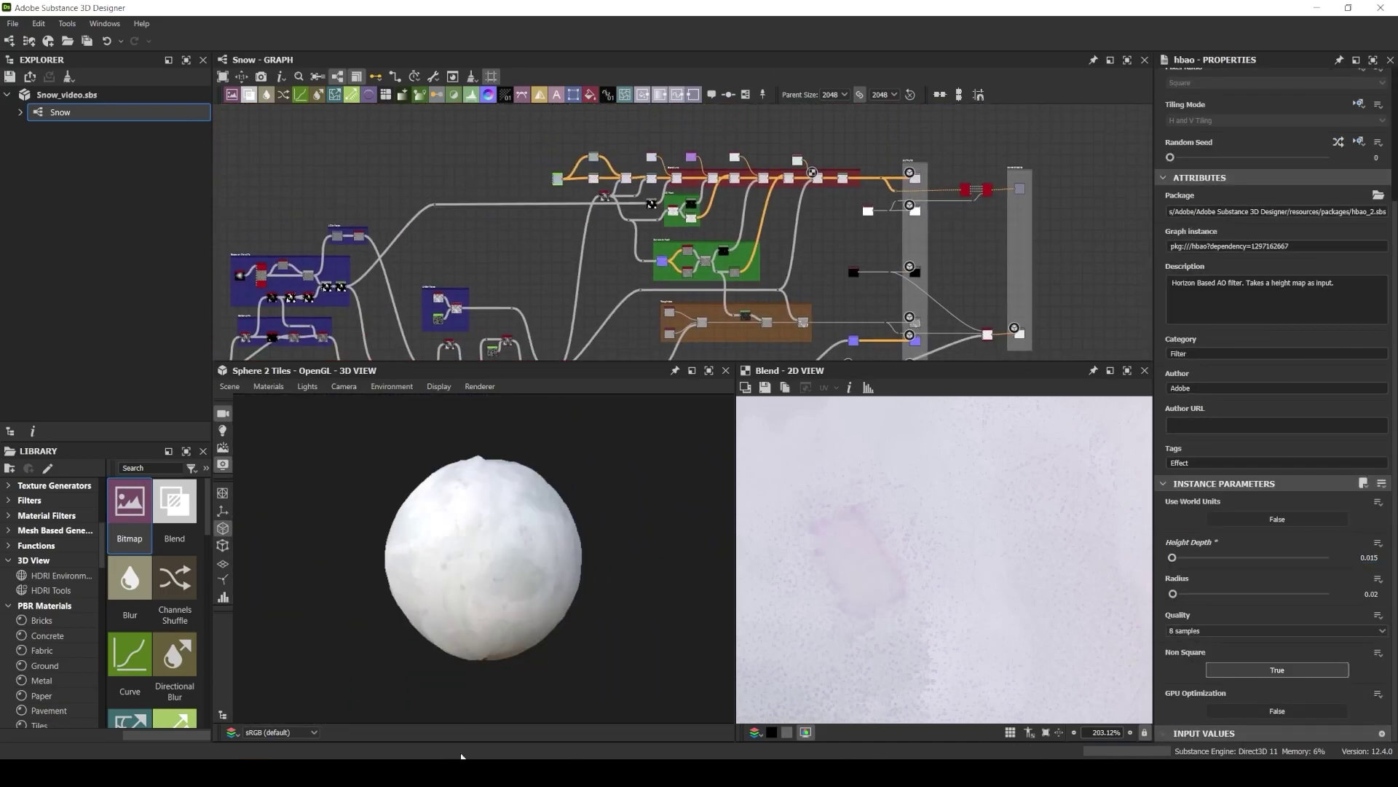